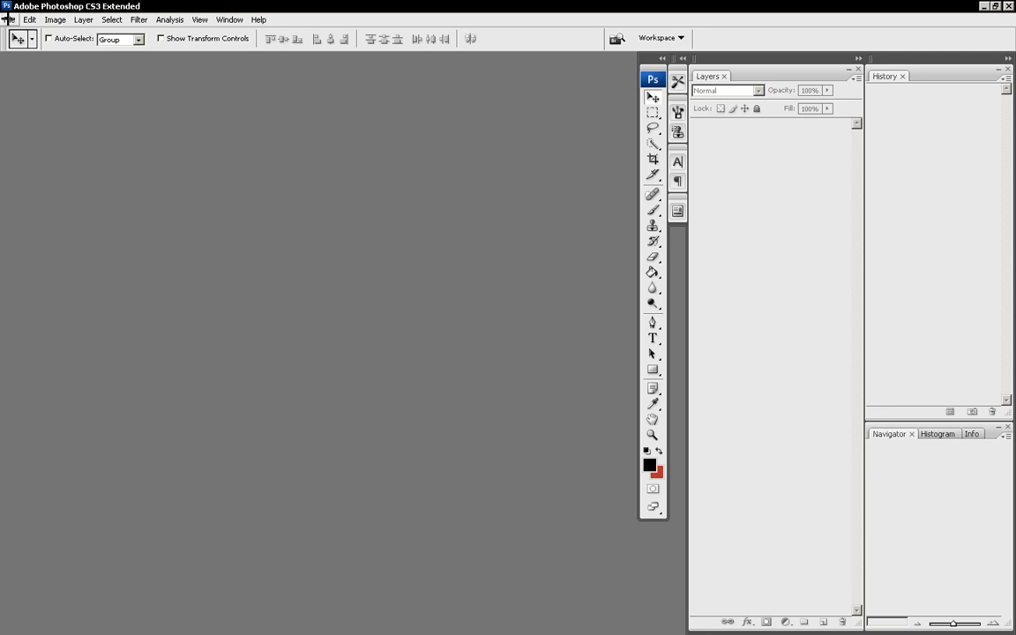
Step: Create a new 1024 x 1024 pixel RGB document with a white background, named Branch Template
left_click(8, 19)
left_click(35, 33)
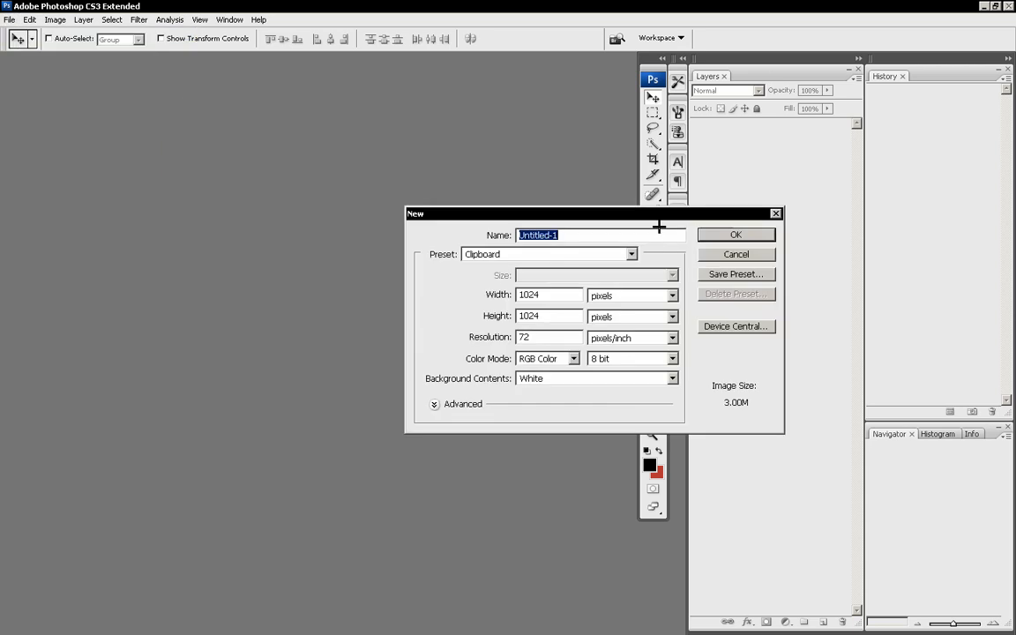
left_click_drag(624, 209, 497, 192)
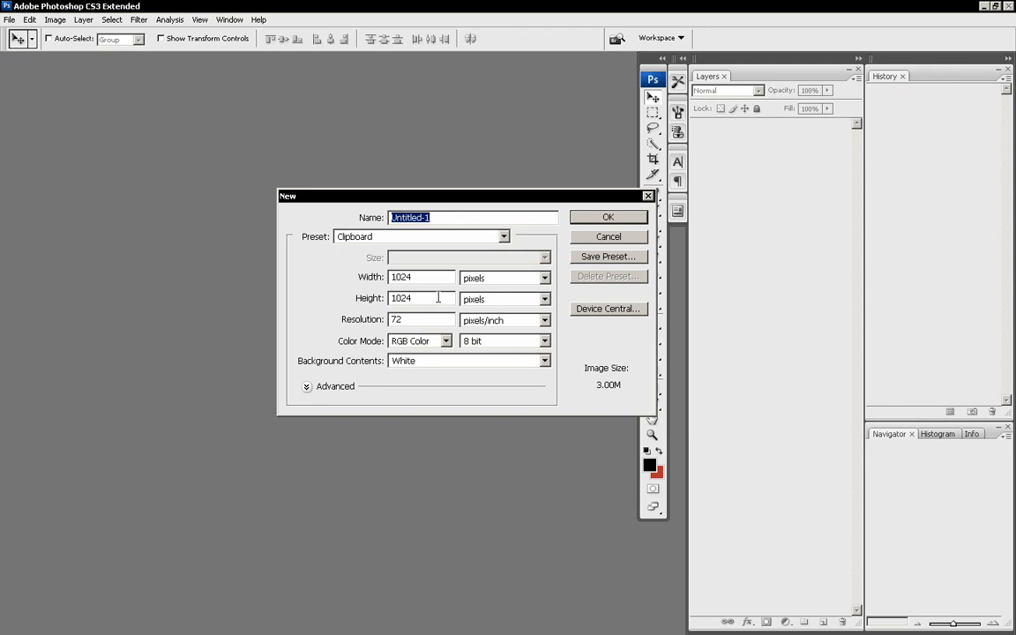
type("Branch Template")
key("Return")
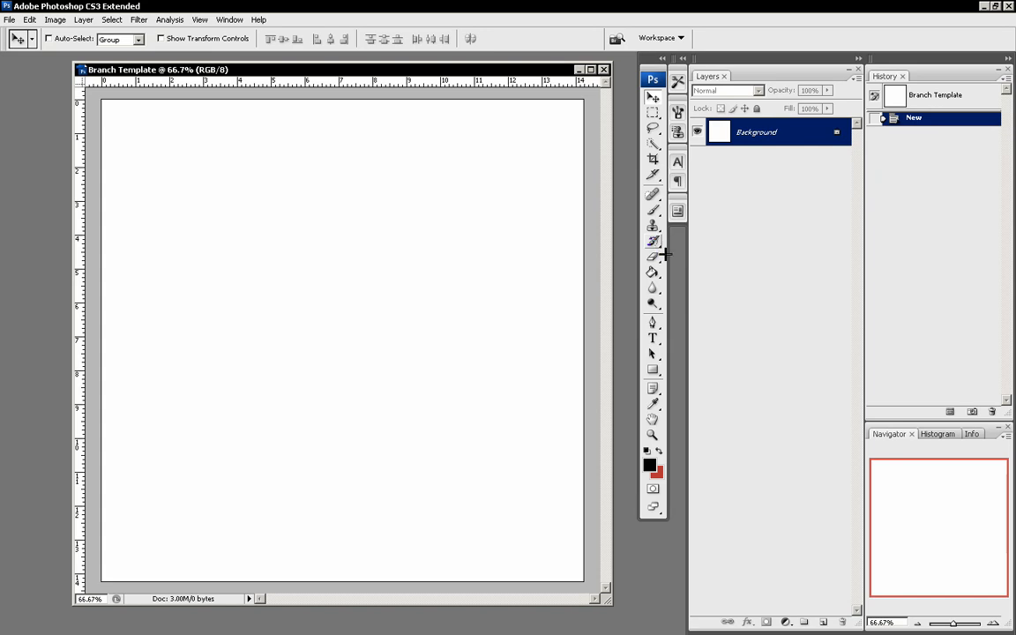
Step: Draw a thin vertical black bar about 13 inches tall near the canvas middle using the Rounded Rectangle Tool with a 100 px radius
left_click(657, 371)
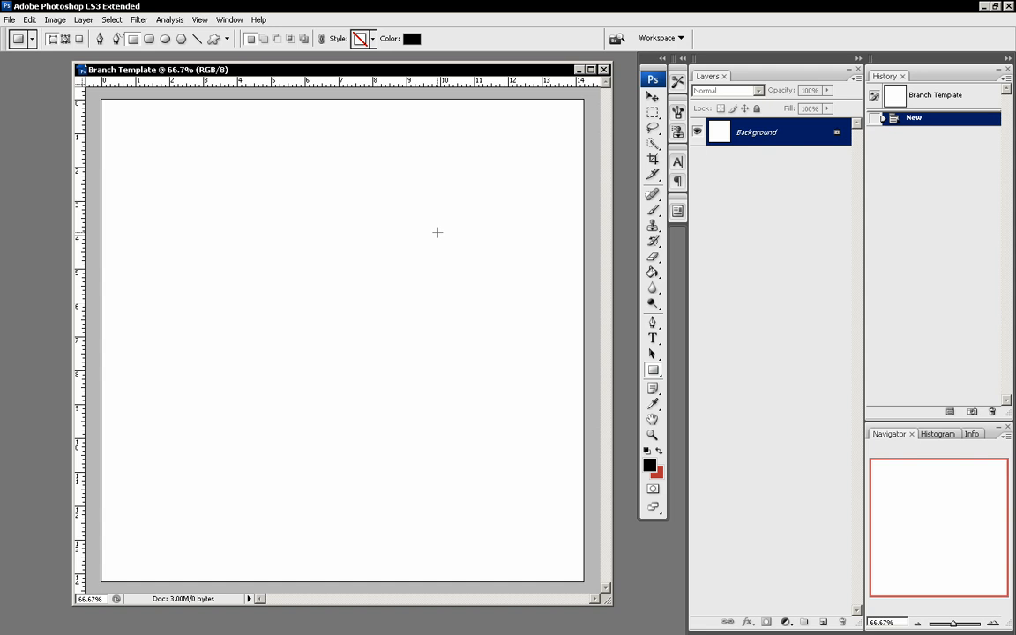
left_click(653, 371)
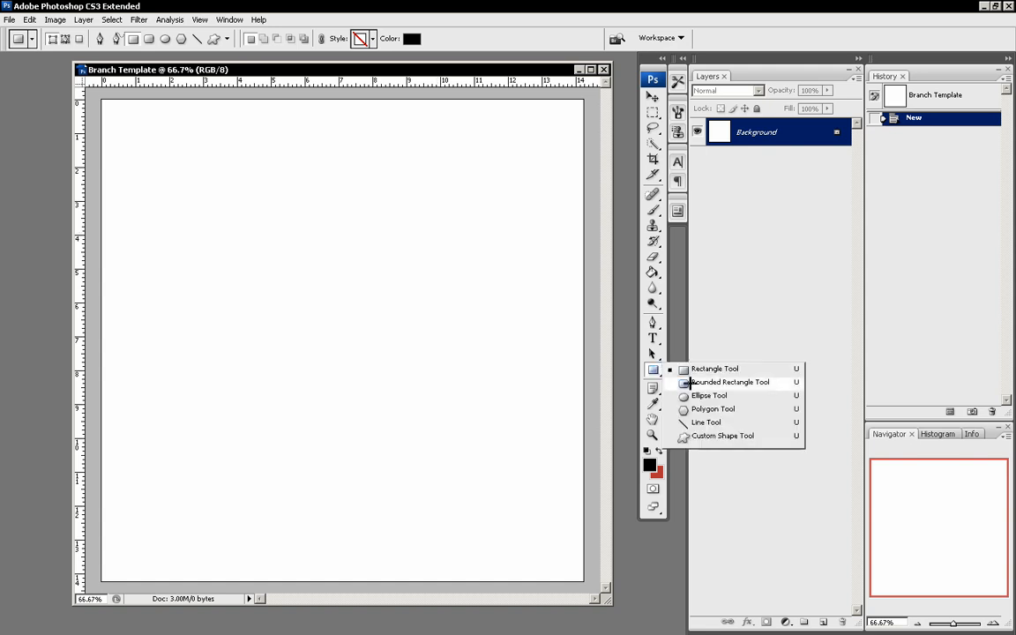
left_click(705, 382)
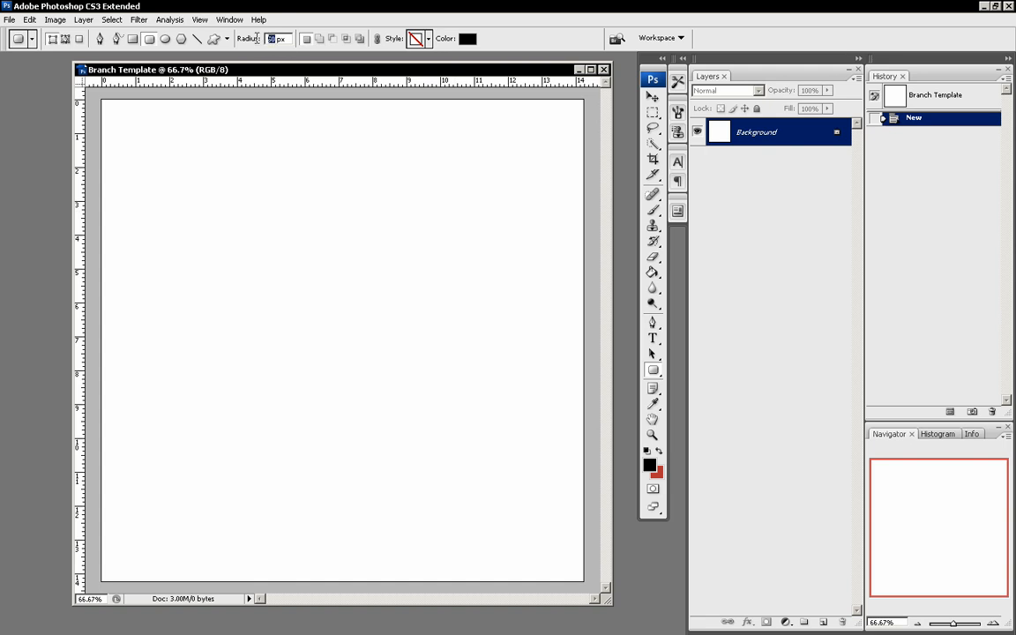
left_click_drag(238, 39, 256, 42)
left_click_drag(325, 129, 336, 573)
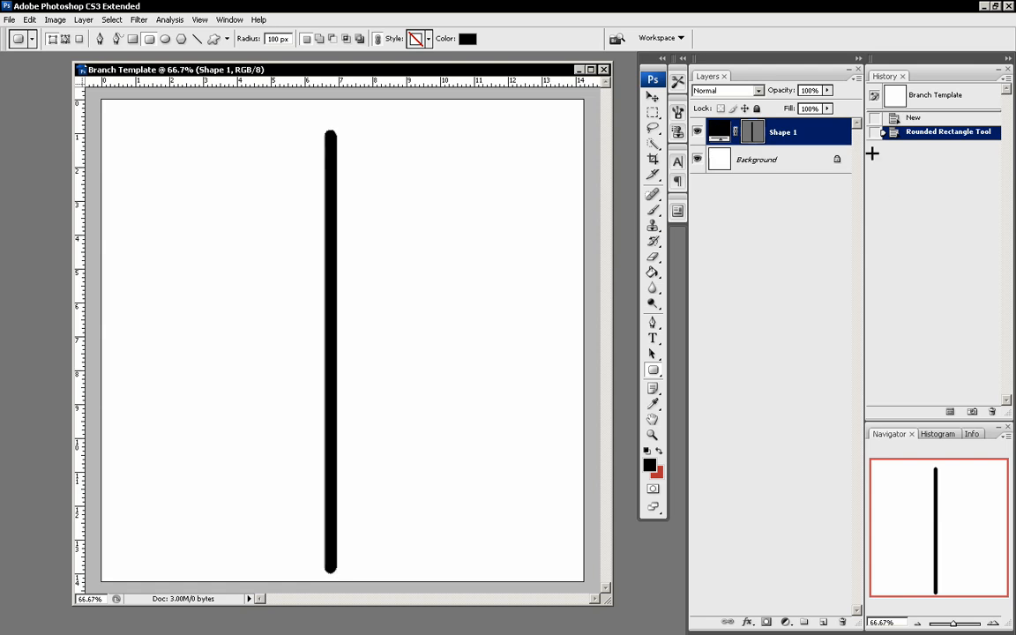
Step: Rasterize the bar's shape layer and move the bar to the centre of the canvas
right_click(816, 133)
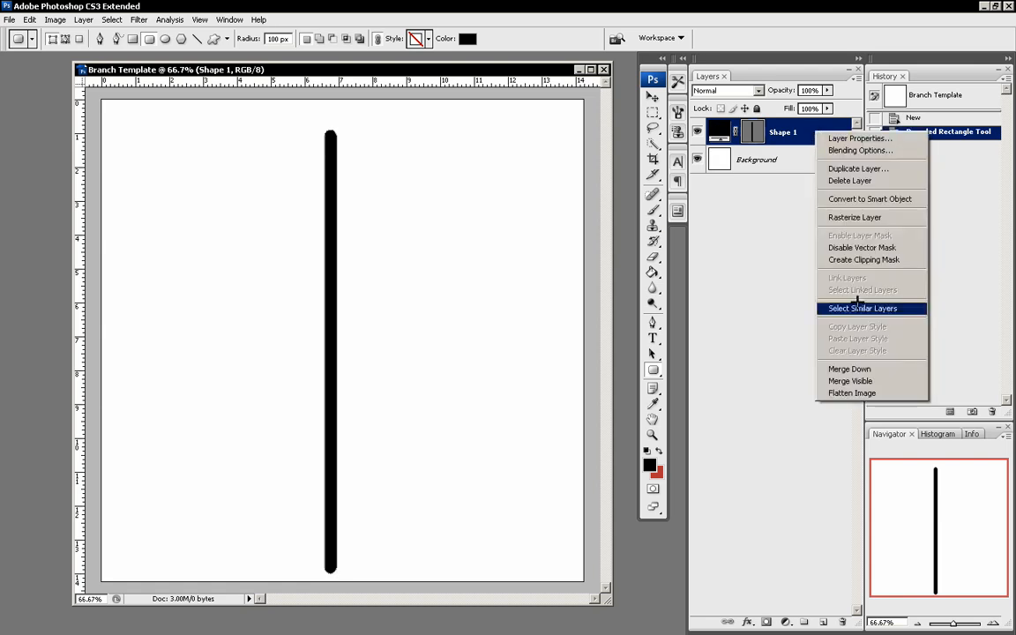
left_click(854, 217)
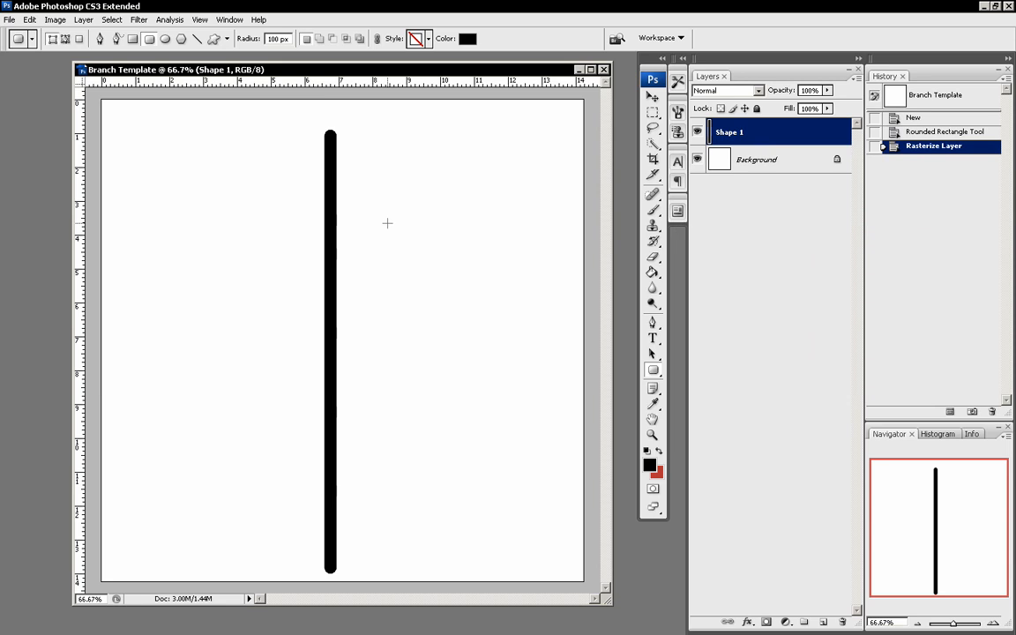
key("v")
left_click_drag(377, 264, 393, 261)
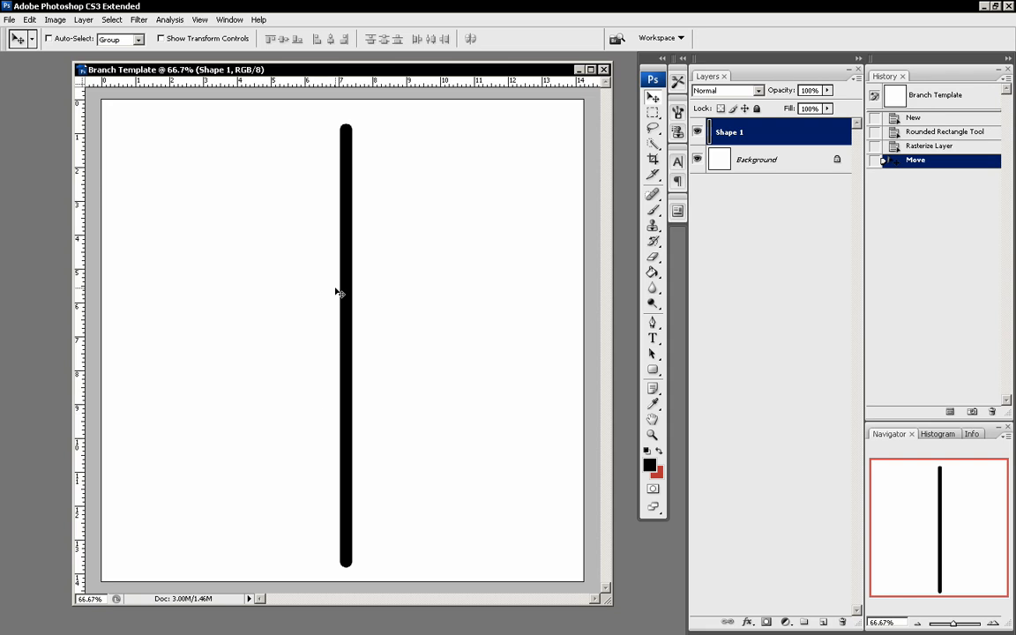
Step: Distort the bar in Free Transform so its upper end tapers to a narrow tip
key("ctrl+t")
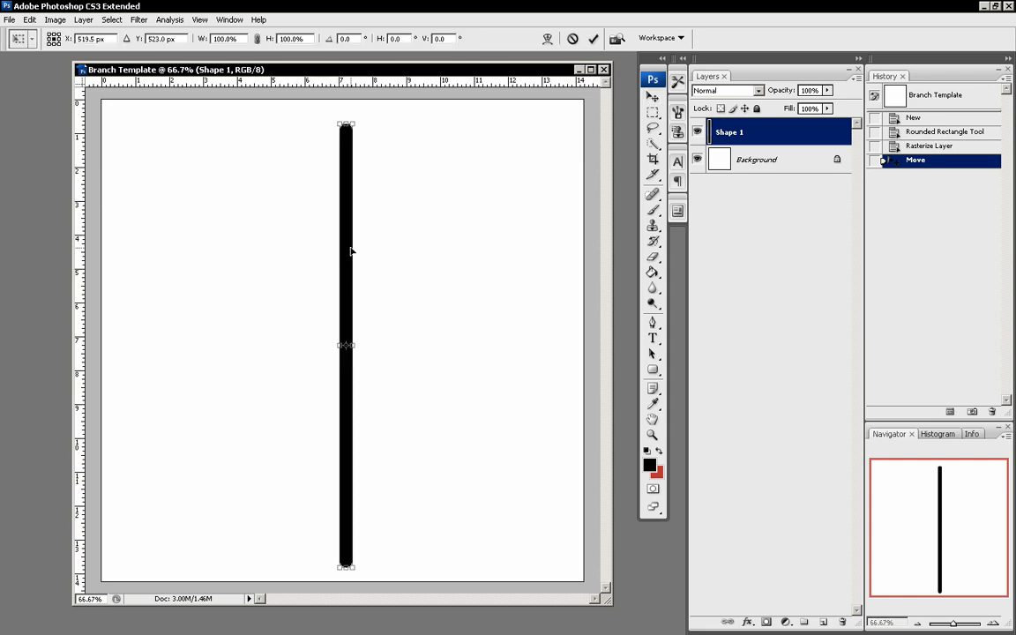
right_click(346, 153)
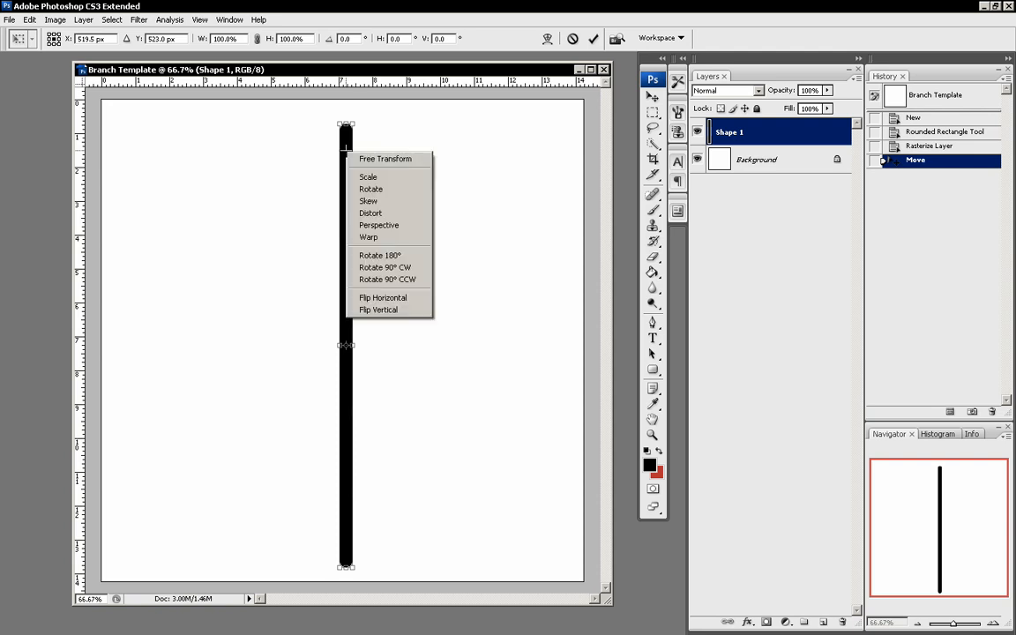
left_click(375, 214)
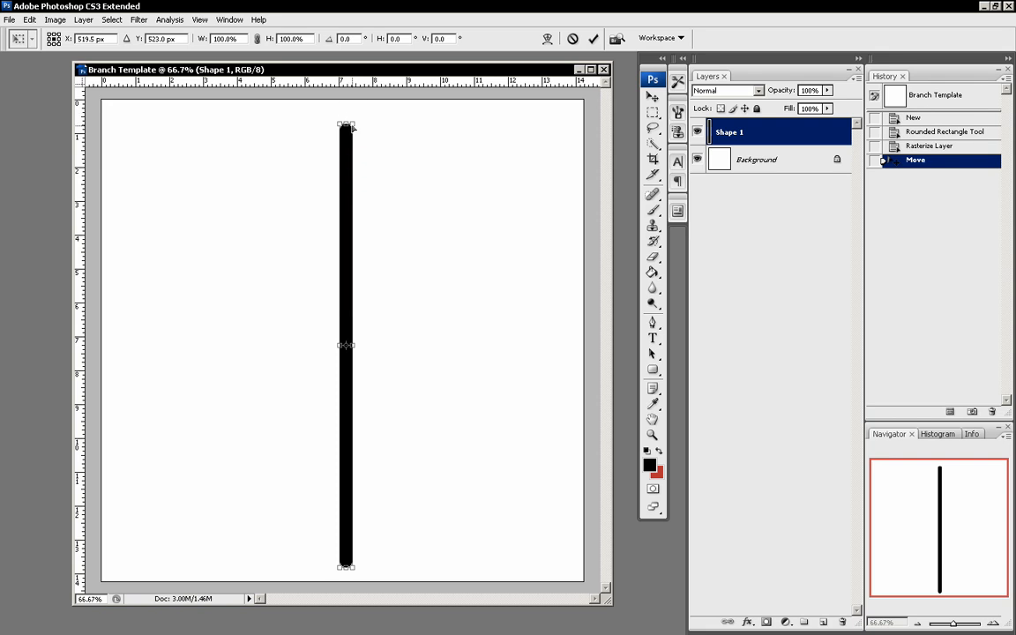
mouse_move(351, 128)
left_mouse_down()
mouse_move(336, 129)
mouse_move(350, 128)
left_mouse_up()
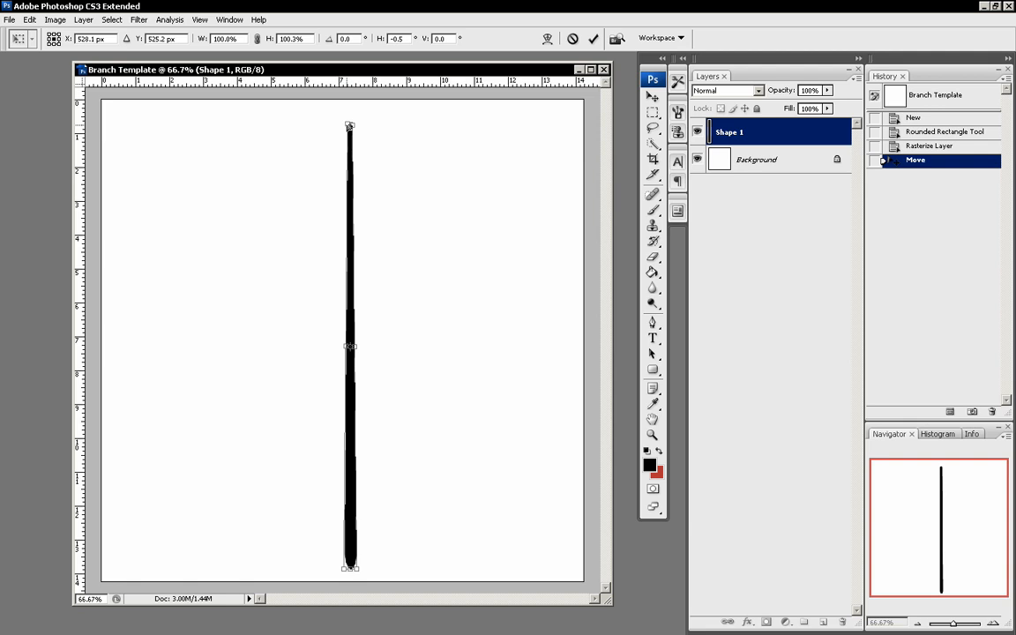
left_click_drag(350, 126, 349, 129)
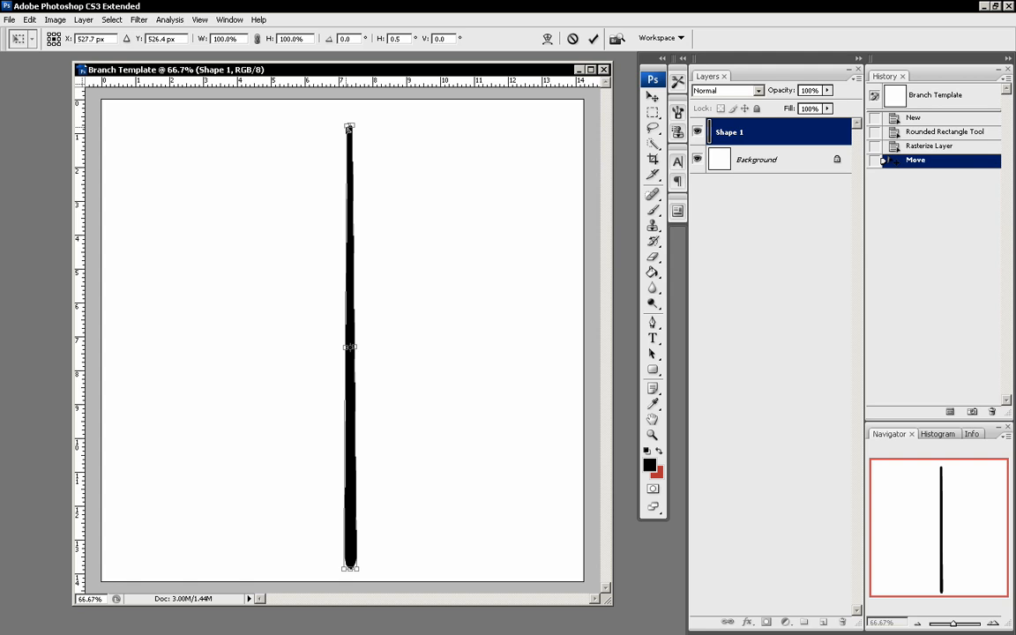
key("ctrl+z")
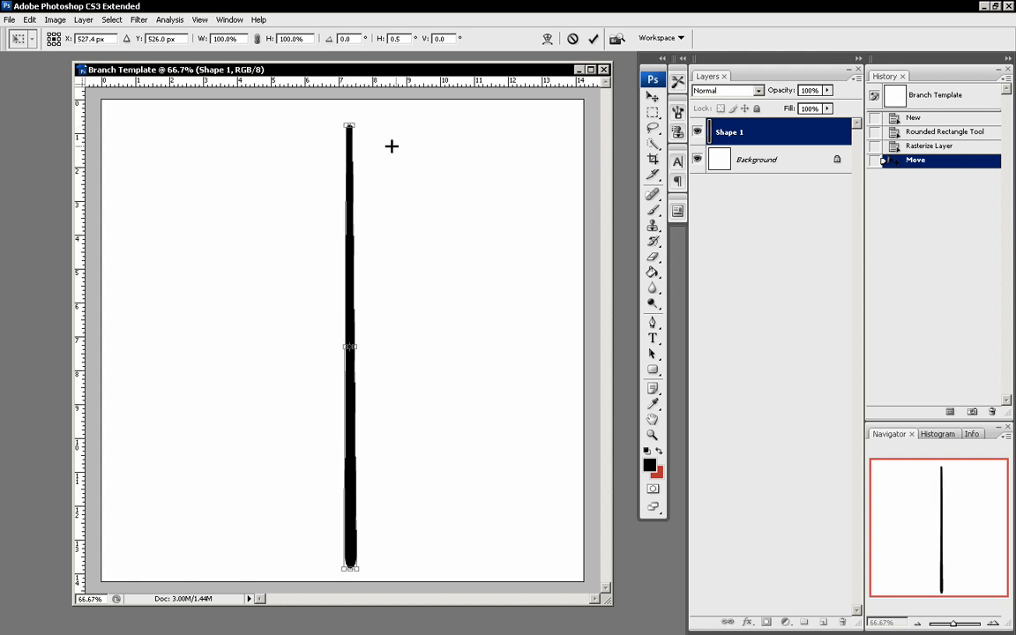
Step: Fine-tune the upper right corner of the tapered tip and apply the distortion
left_click(996, 622)
left_click(996, 622)
left_click(996, 621)
left_click_drag(942, 527, 947, 477)
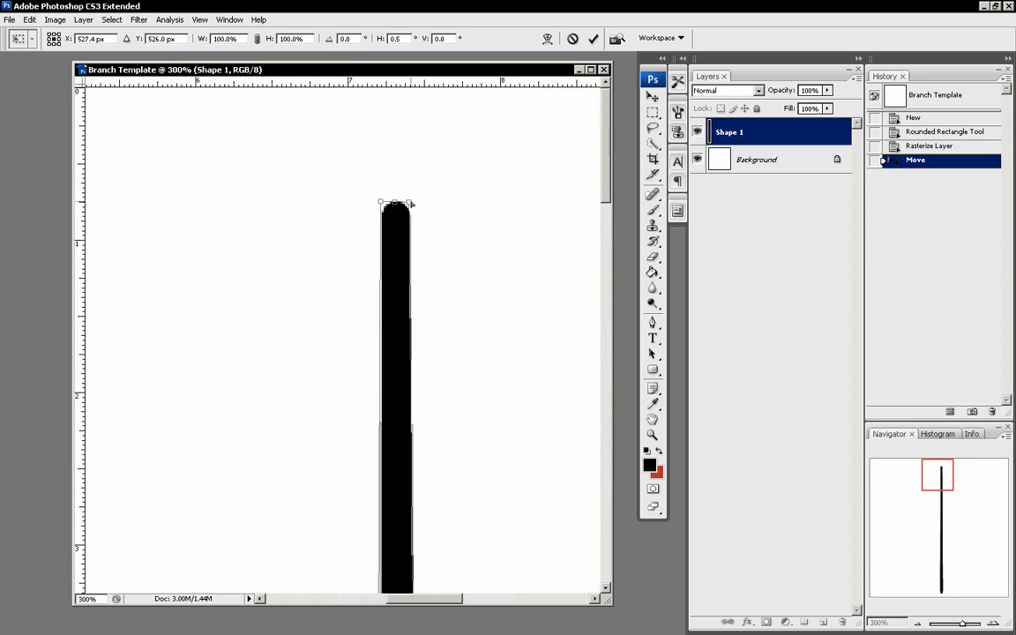
left_click_drag(411, 204, 409, 206)
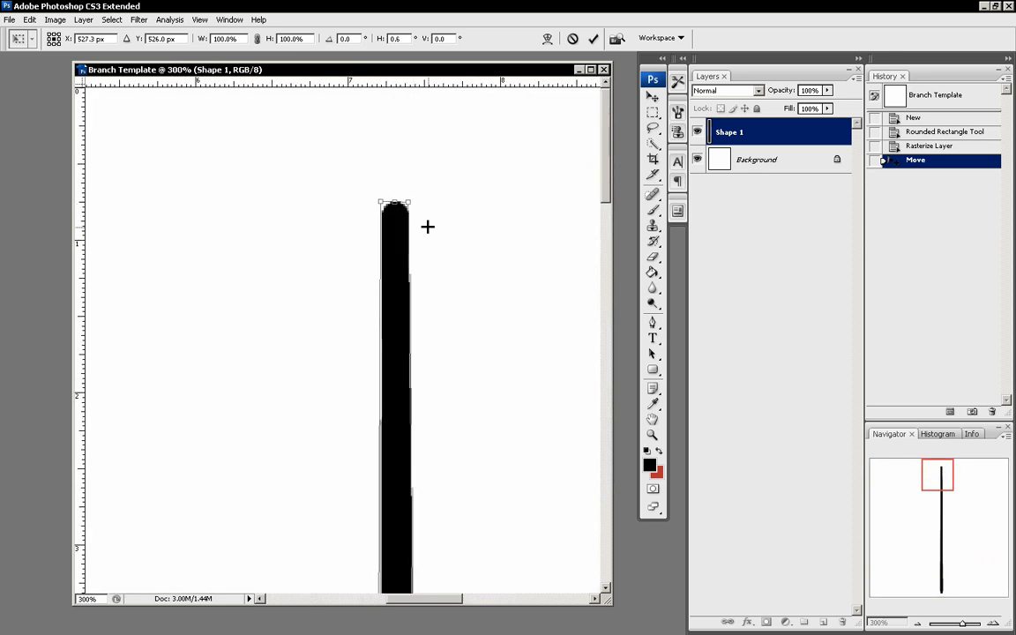
key("Return")
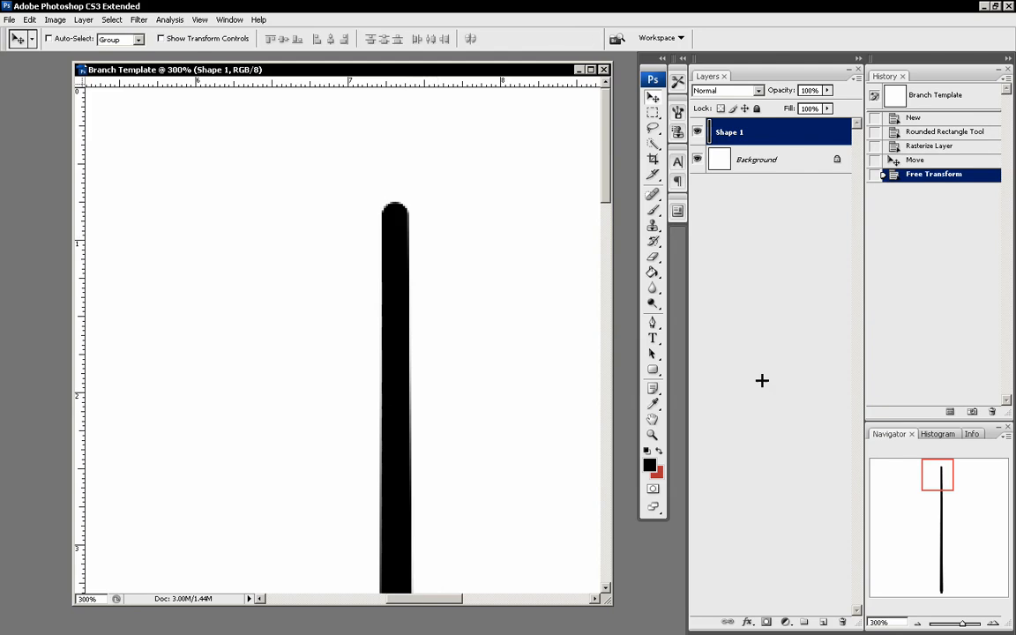
Step: Move the tapered bar slightly left and up towards the centre of the canvas
left_click(918, 624)
left_click(919, 624)
left_click(919, 624)
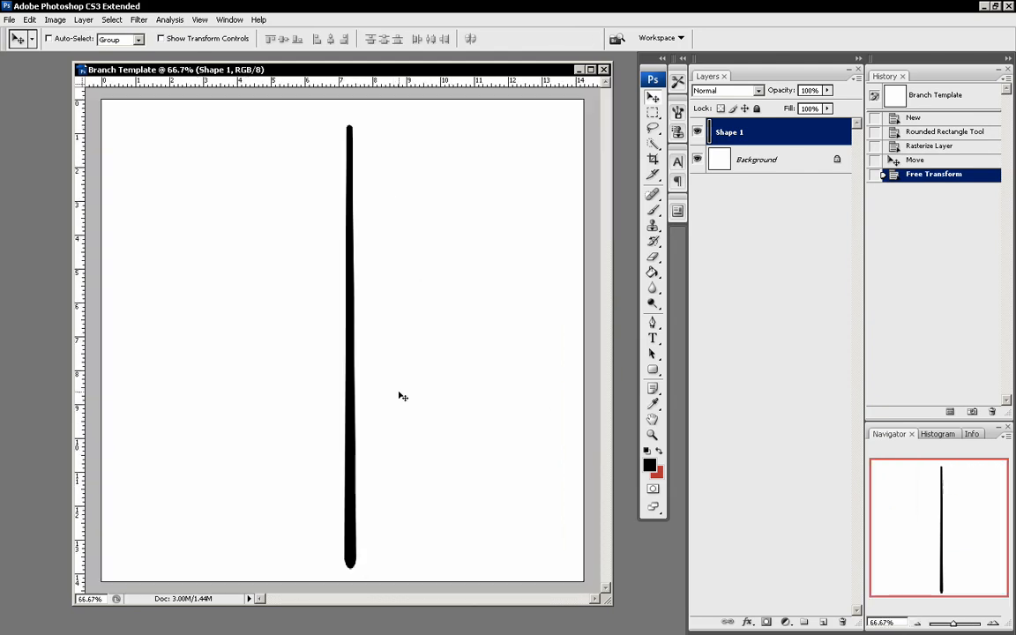
left_click_drag(400, 395, 396, 392)
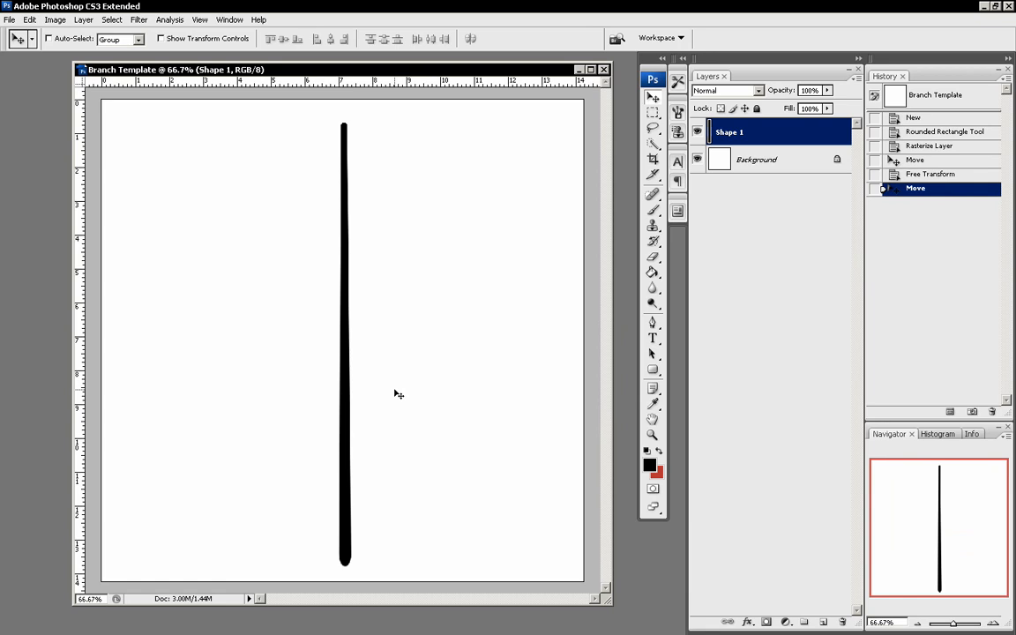
Step: Distort the bar's upper corners a second time to make the tip even narrower, and apply the transform
key("ctrl+plus")
key("ctrl+plus")
key("ctrl+plus")
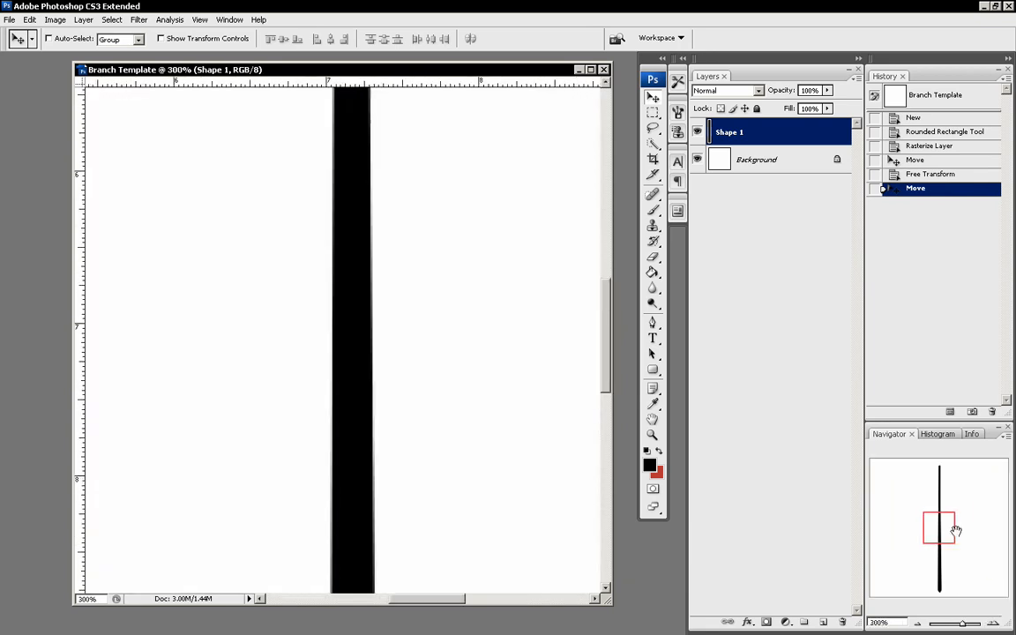
left_click_drag(955, 530, 955, 477)
key("ctrl+t")
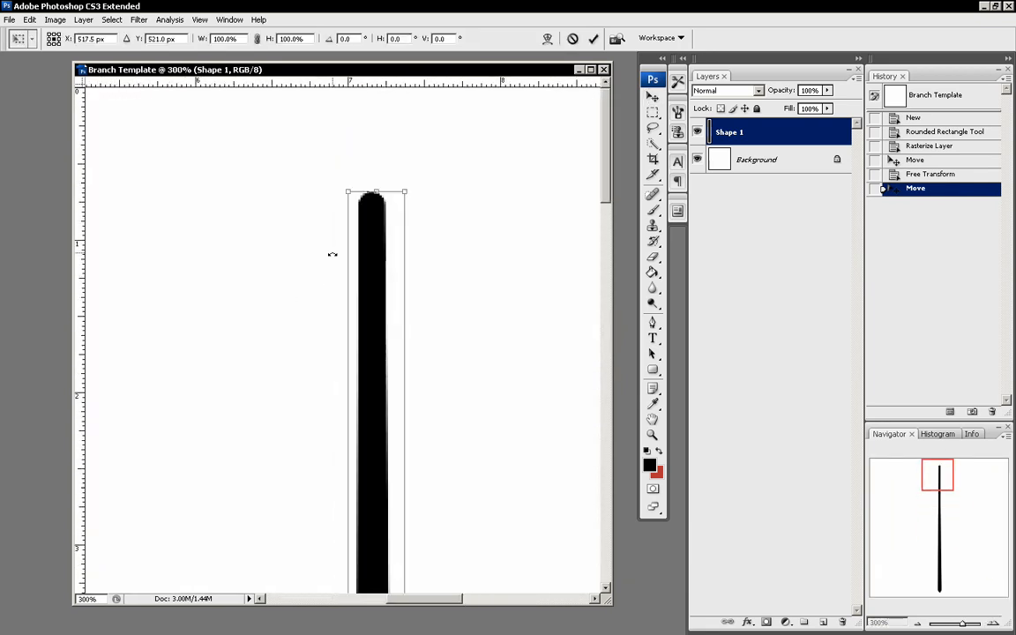
right_click(369, 229)
left_click(389, 291)
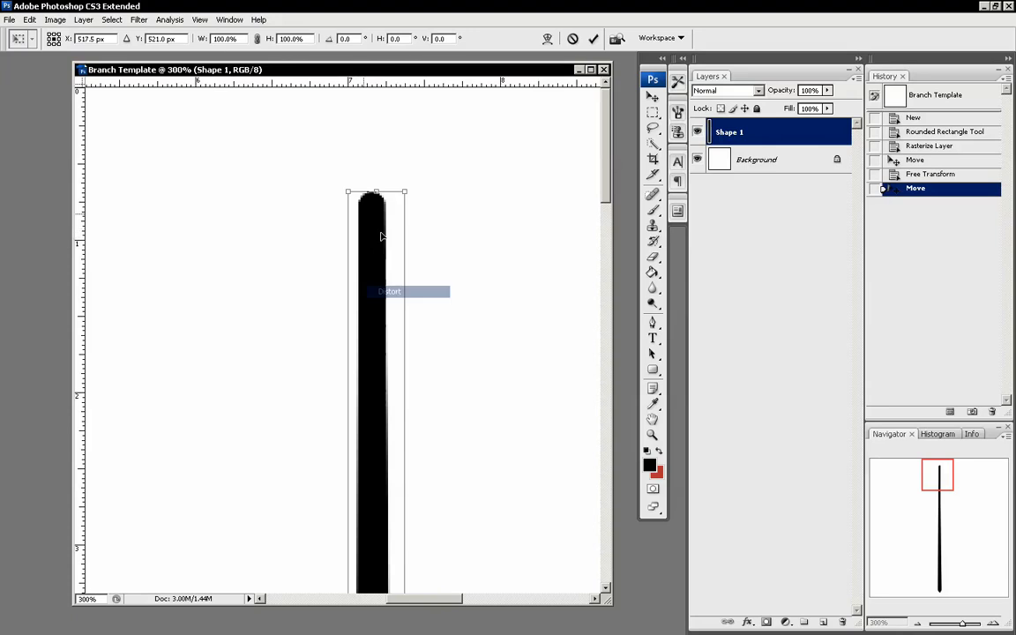
mouse_move(350, 192)
left_mouse_down()
mouse_move(363, 189)
mouse_move(327, 181)
mouse_move(351, 184)
mouse_move(340, 180)
left_mouse_up()
right_click(379, 202)
left_click(402, 252)
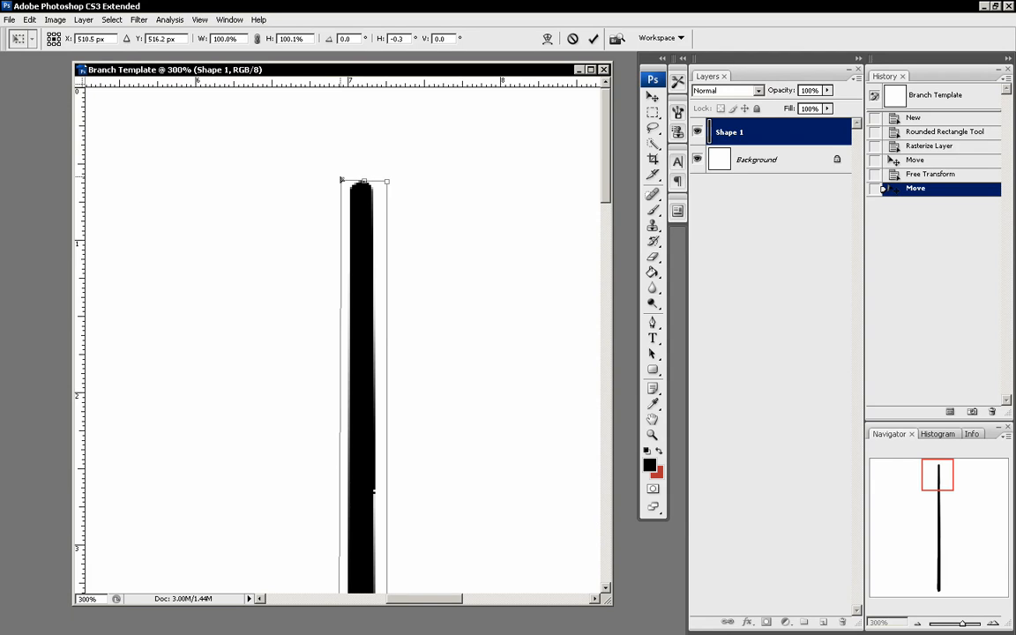
key("Return")
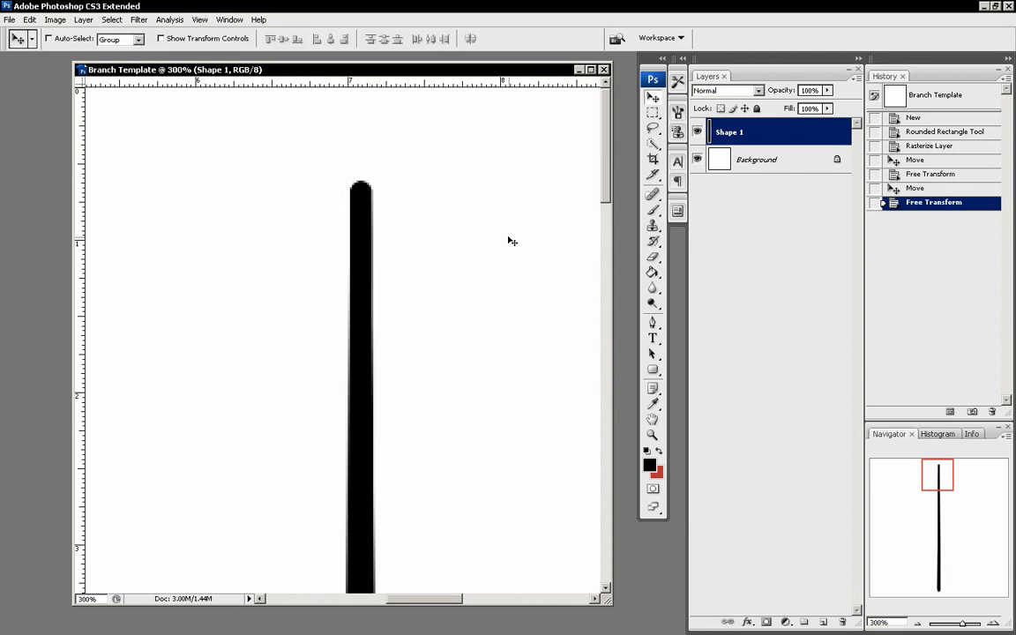
Step: Shift the tapered bar slightly right to recentre it horizontally on the canvas
left_click(918, 621)
left_click(918, 621)
left_click(918, 621)
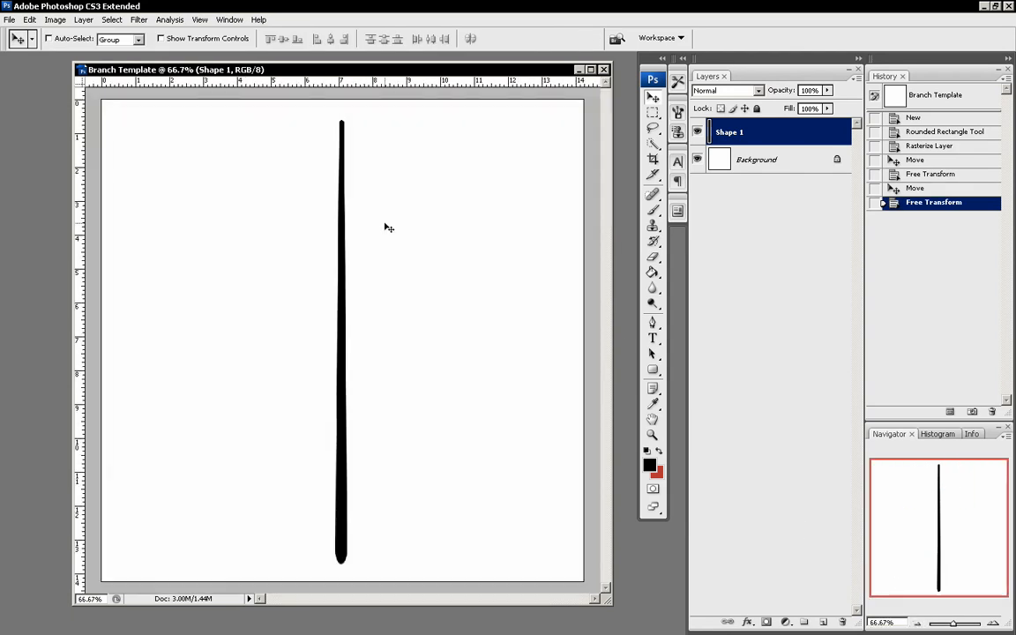
left_click_drag(388, 227, 385, 260)
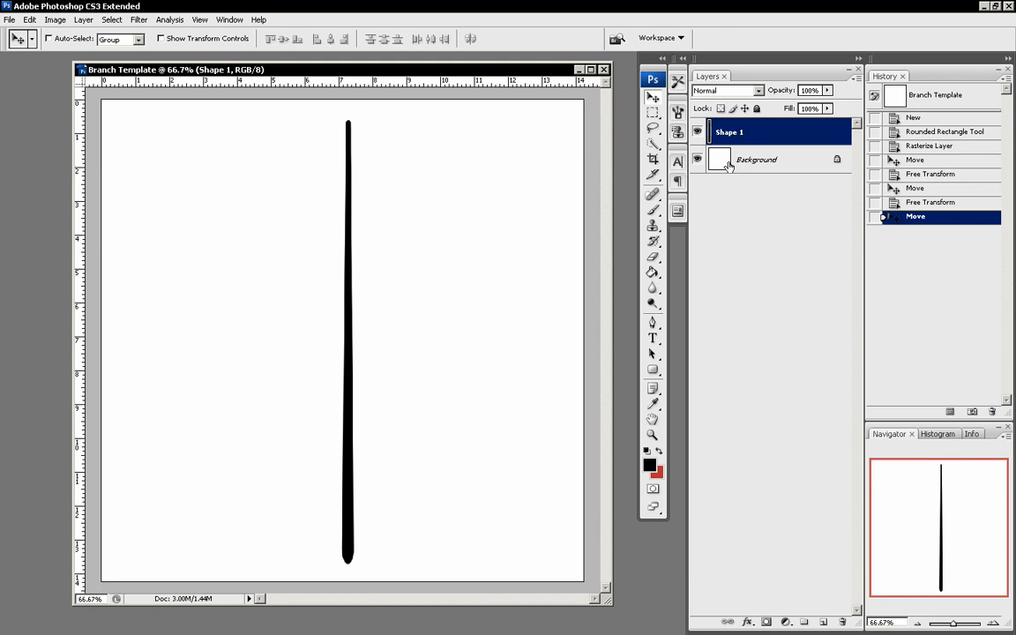
Step: Rename the bar's layer as Branch
right_click(758, 131)
left_click(782, 135)
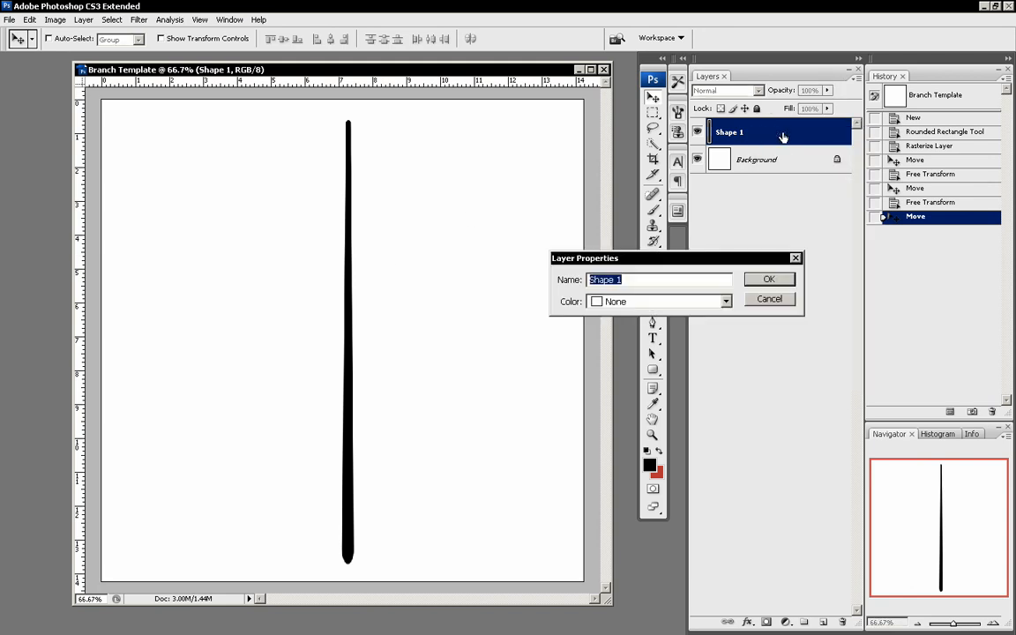
type("Bracn")
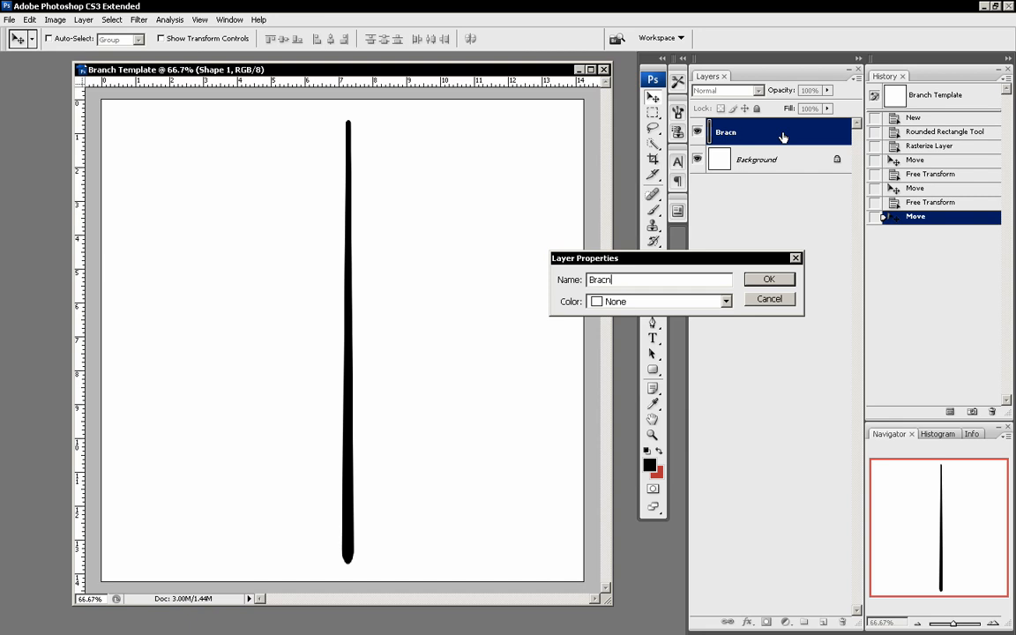
key("BackSpace")
key("BackSpace")
key("BackSpace")
type("nxch")
key("BackSpace")
key("BackSpace")
key("BackSpace")
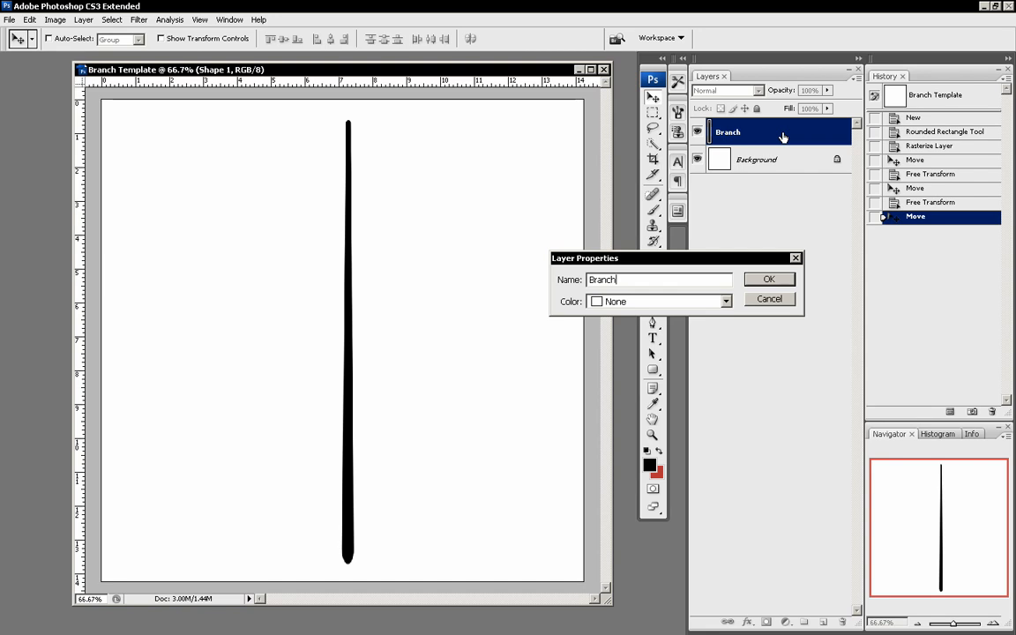
key("Return")
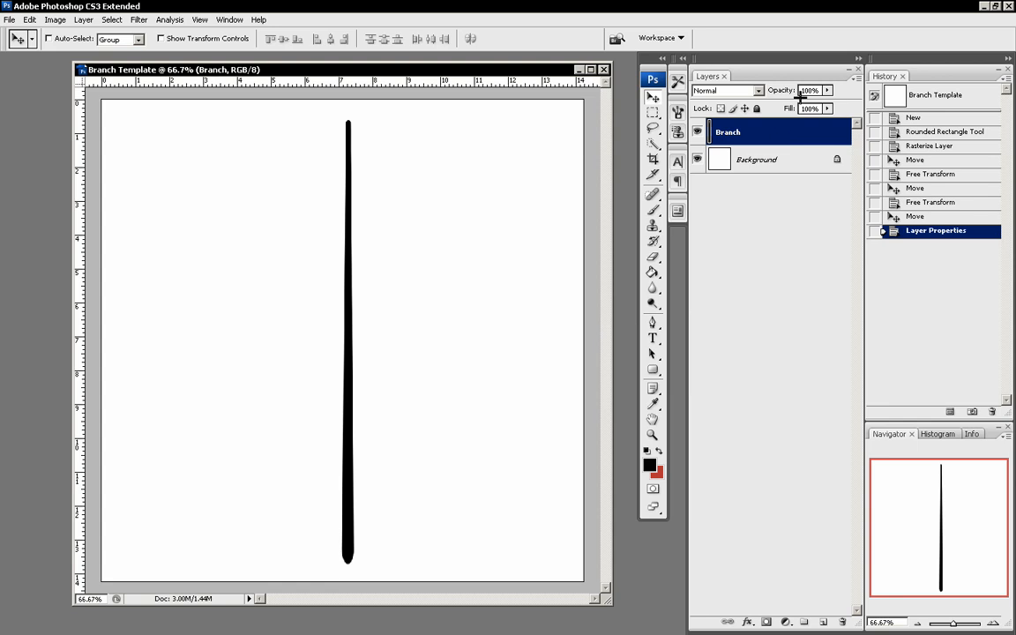
Step: Create a layer group named Copies with Pass Through mode and 100% opacity, and select the Branch layer
left_click(855, 76)
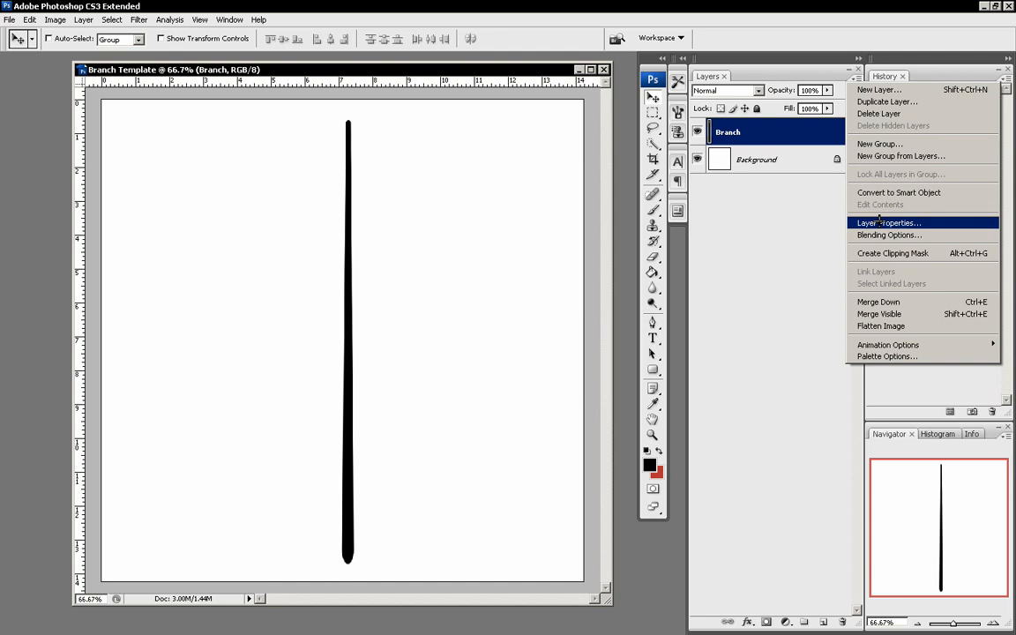
left_click(873, 143)
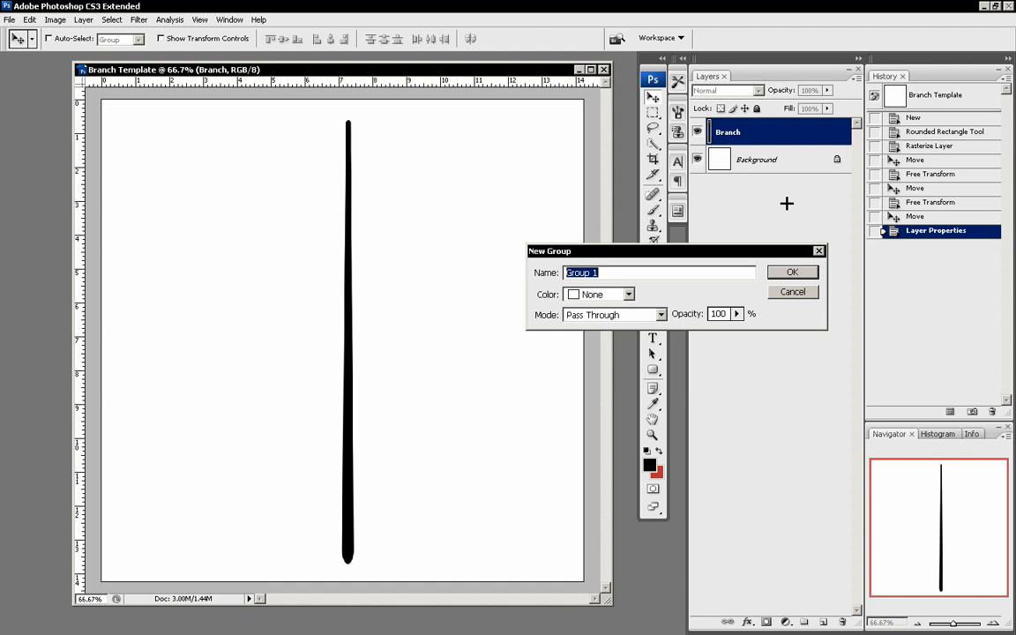
type("Copies")
key("Return")
left_click(769, 149)
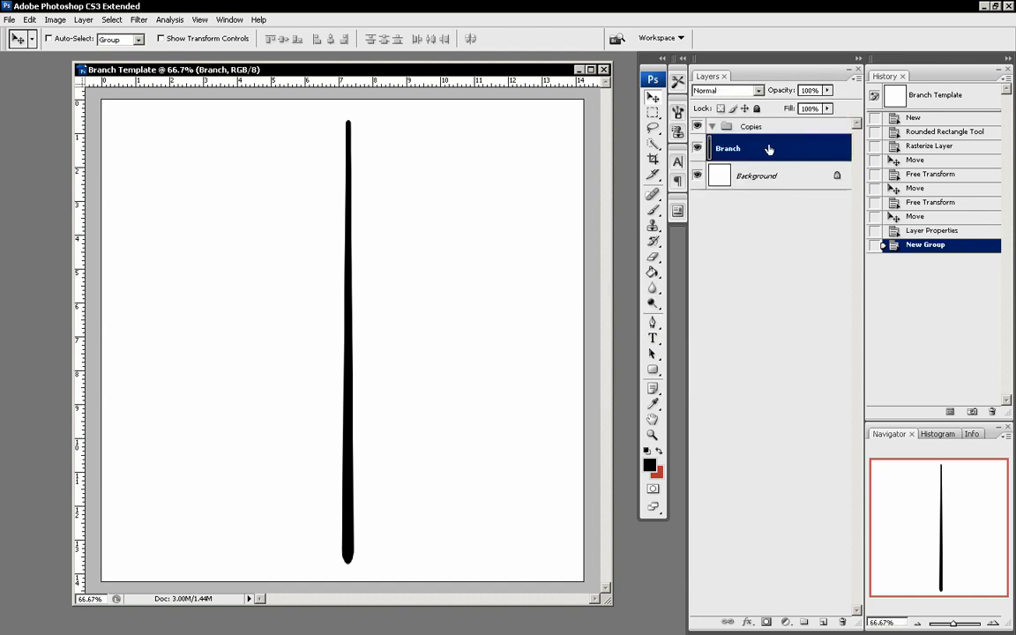
Step: Duplicate the Branch layer into the Copies group and place the group beneath the original Branch layer
left_click_drag(769, 148, 761, 187)
left_click(752, 126)
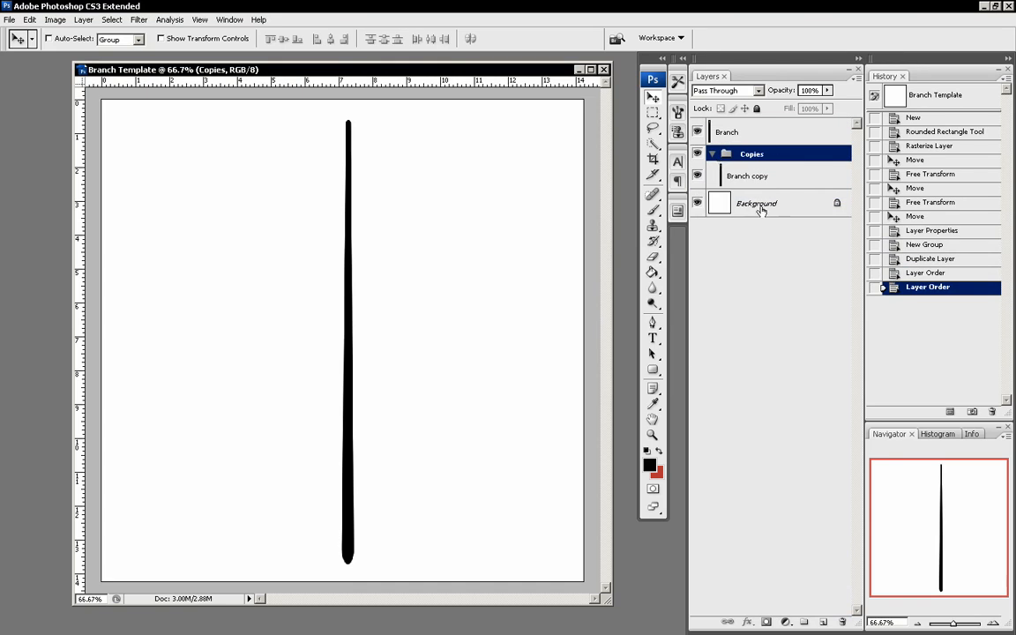
Step: Convert the locked background into a regular layer named Background
left_click(760, 205)
double_click(761, 200)
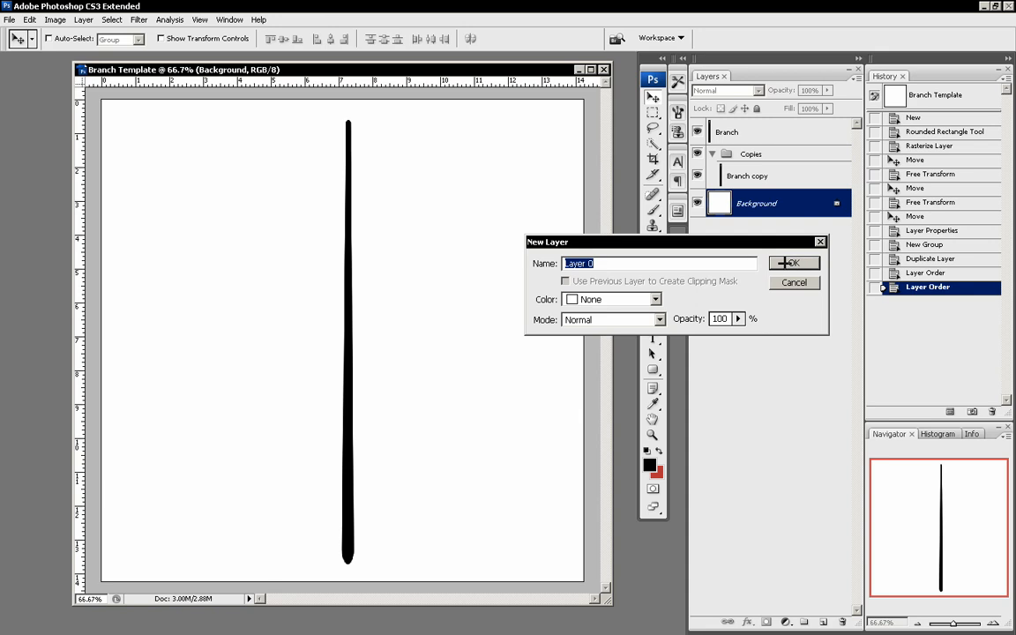
type("Background")
left_click(784, 263)
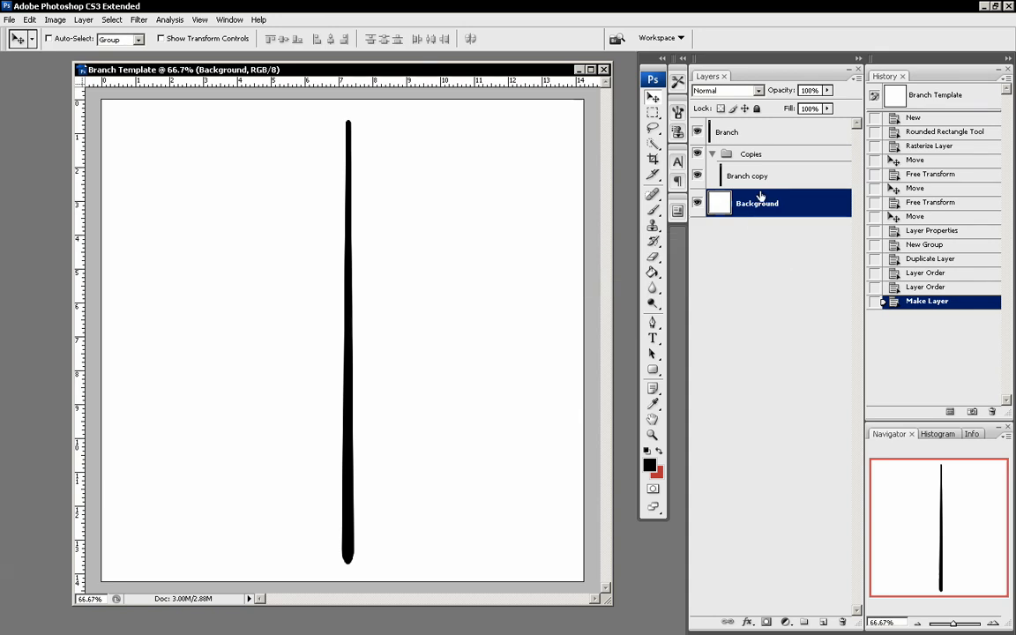
Step: Move the Copies group beneath the Background layer, then select the Branch layer and hide and reshow it to check the stacking
left_click(751, 154)
left_click_drag(751, 154, 758, 217)
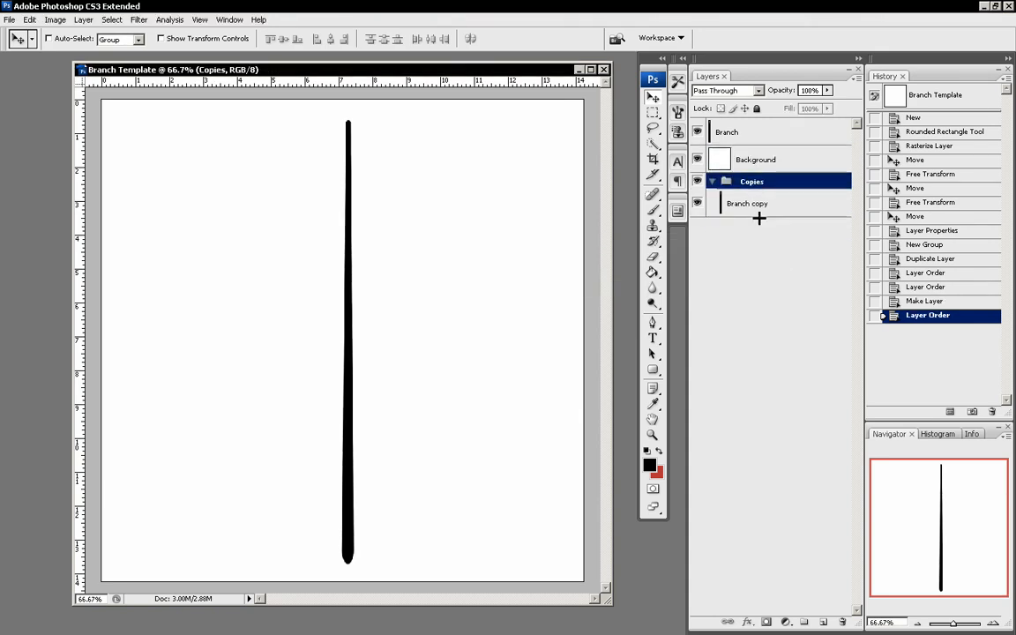
left_click(757, 141)
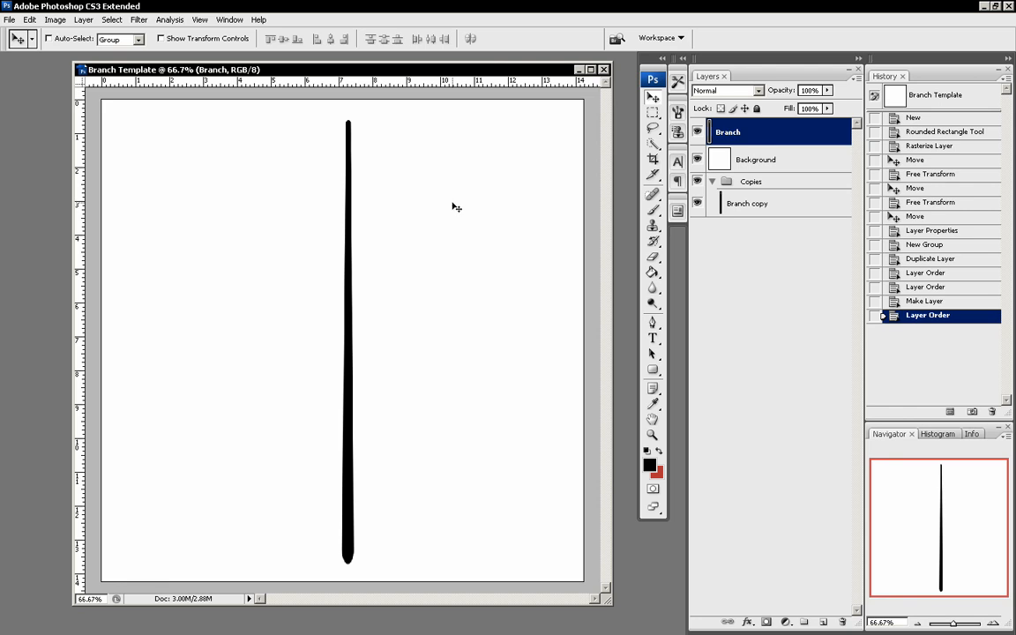
left_click_drag(431, 70, 433, 67)
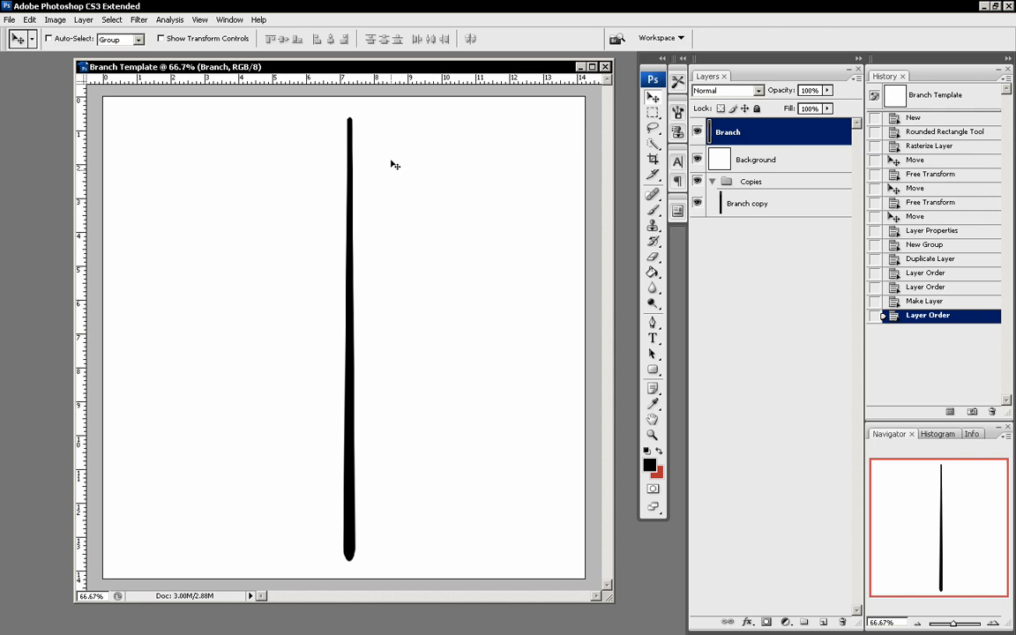
left_click(698, 131)
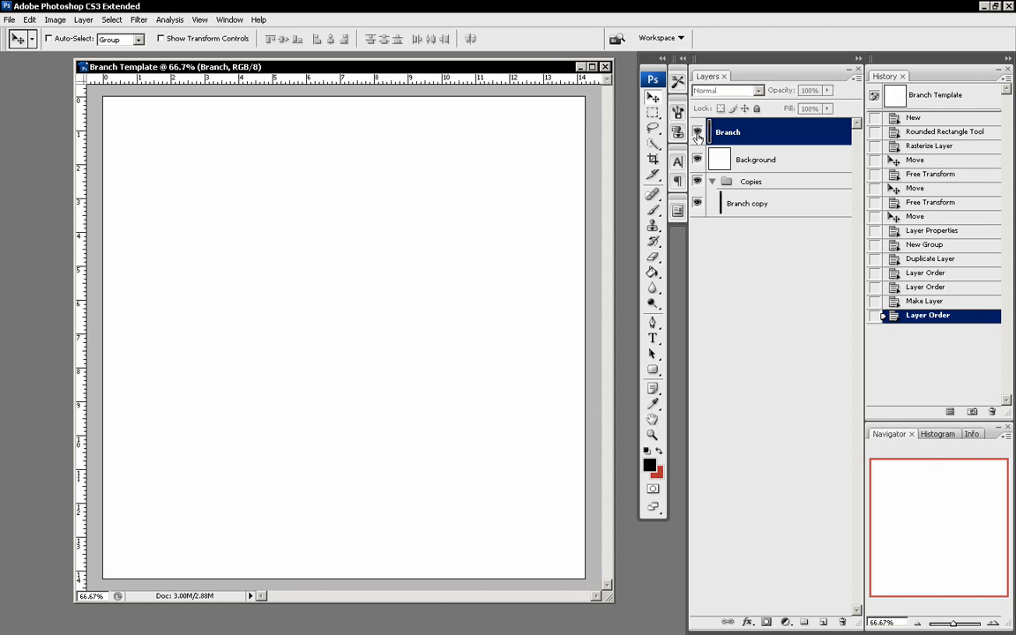
left_click(698, 132)
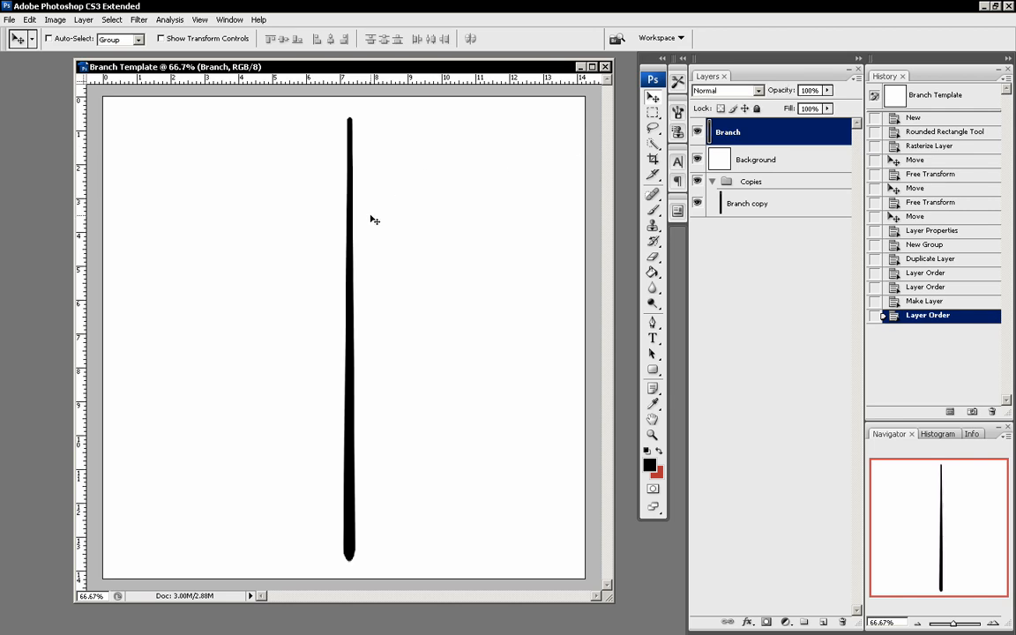
Step: Rotate the Branch layer about 31 degrees clockwise and apply the transform
key("ctrl+t")
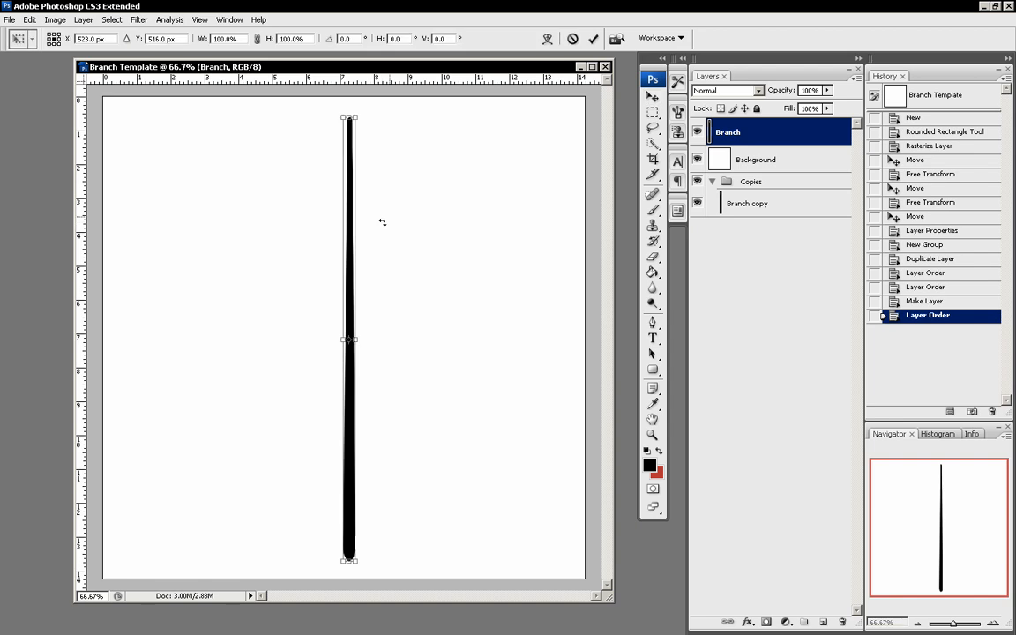
left_click_drag(440, 159, 497, 248)
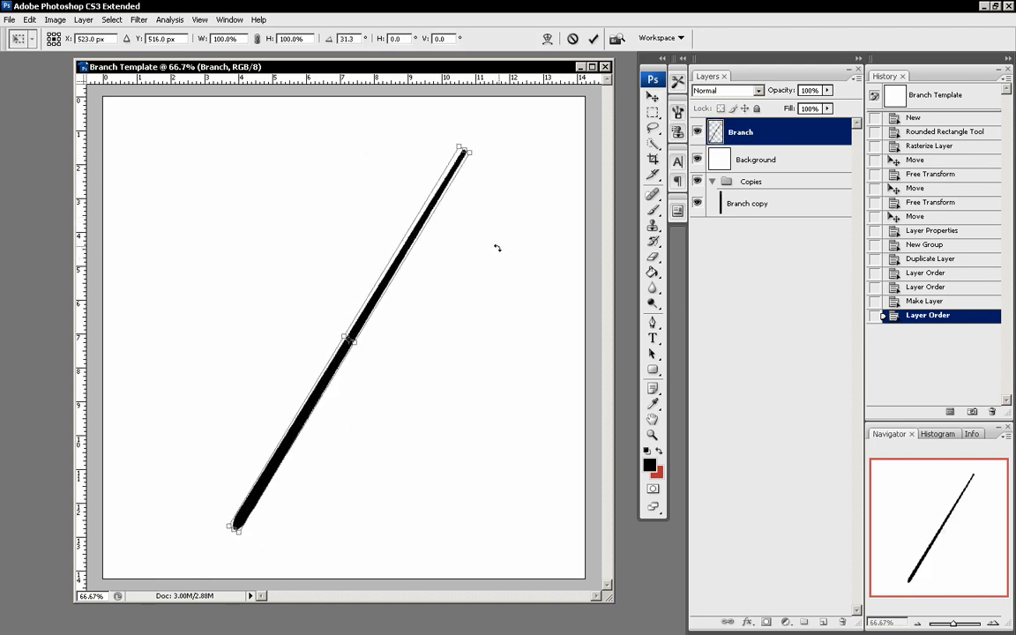
key("Return")
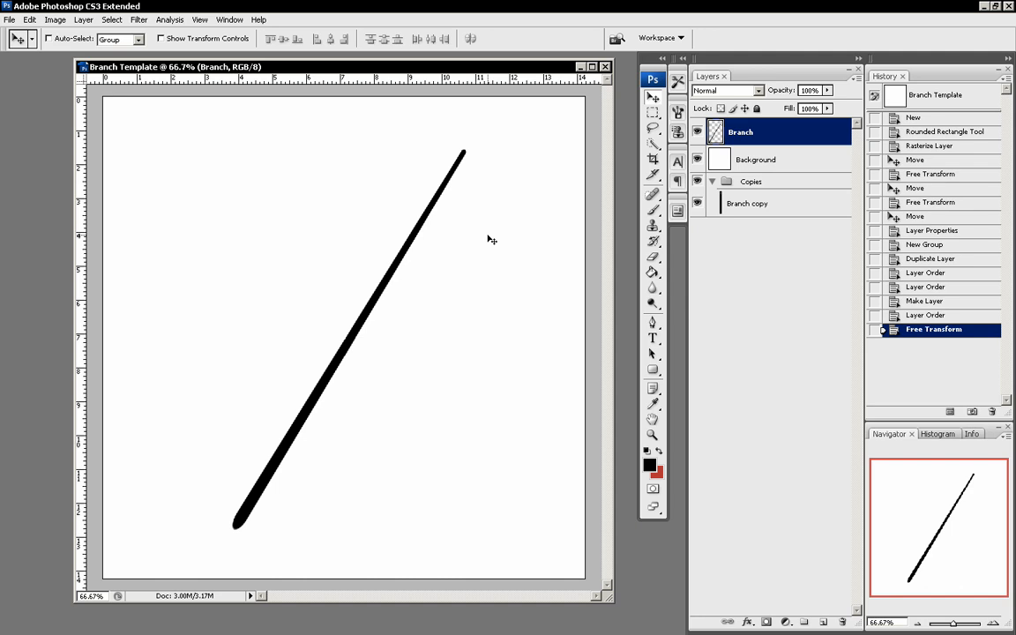
Step: Try warping the diagonal branch into a gentle S-curve by bending its upper and lower sections
key("ctrl+t")
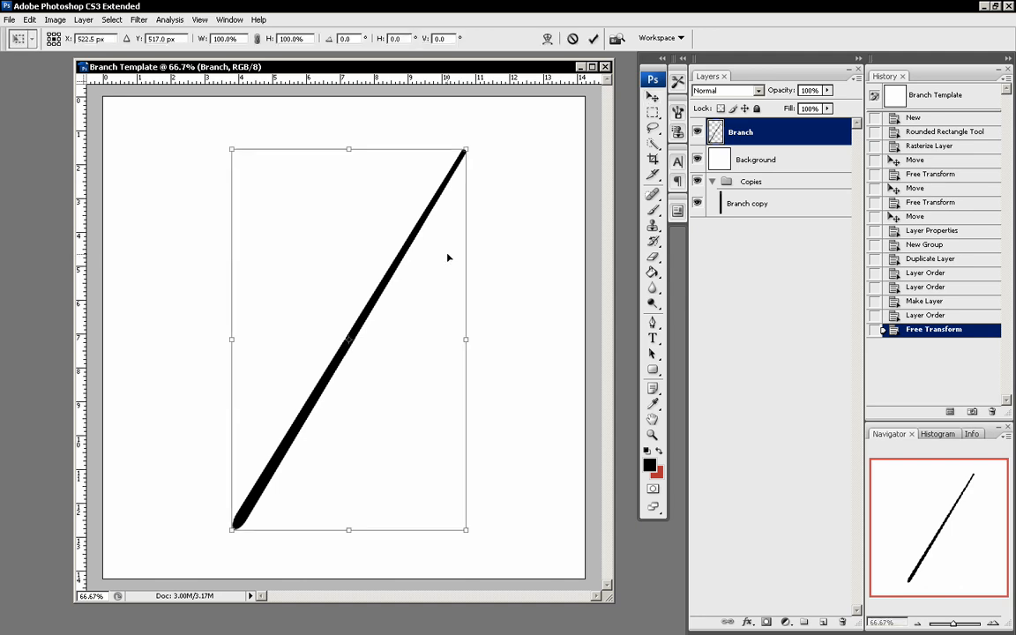
right_click(437, 244)
left_click(467, 328)
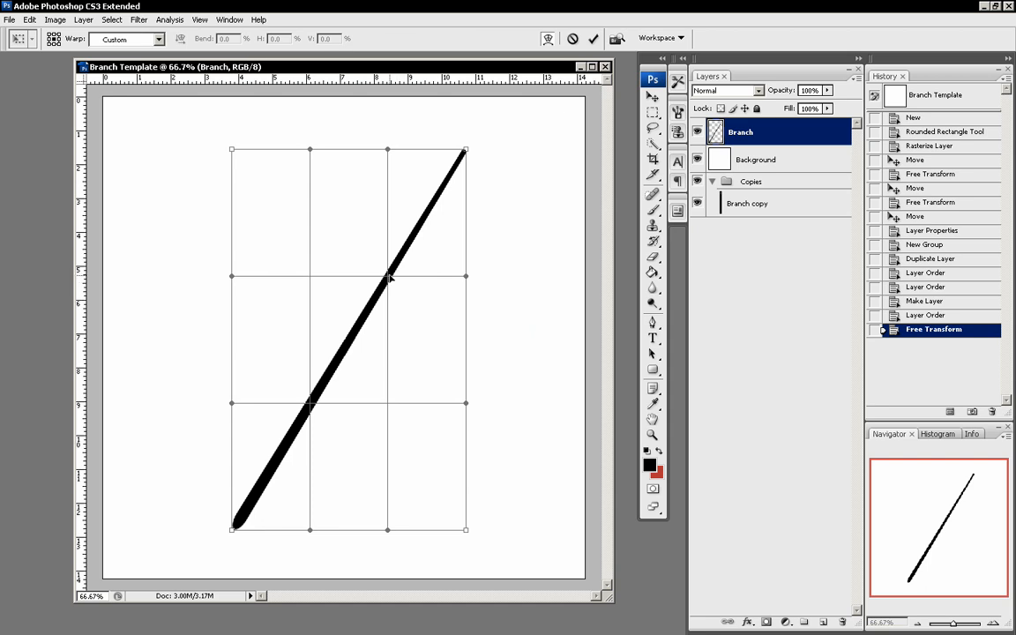
left_click_drag(389, 277, 381, 268)
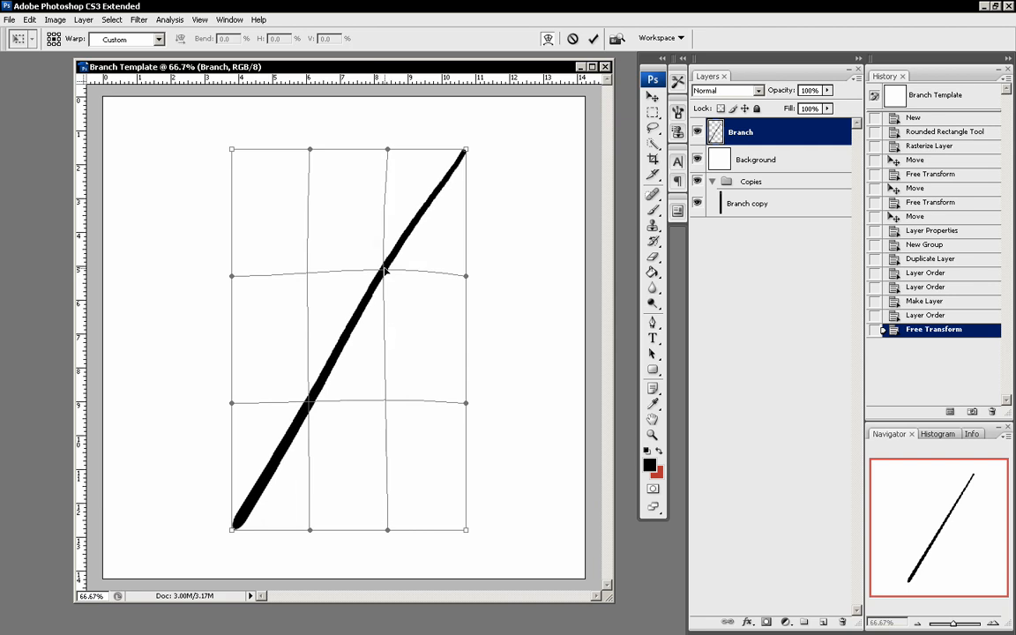
mouse_move(317, 415)
left_mouse_down()
mouse_move(313, 407)
mouse_move(320, 427)
left_mouse_up()
mouse_move(369, 254)
left_mouse_down()
mouse_move(384, 276)
mouse_move(368, 251)
mouse_move(376, 265)
left_mouse_up()
left_click_drag(338, 394, 304, 447)
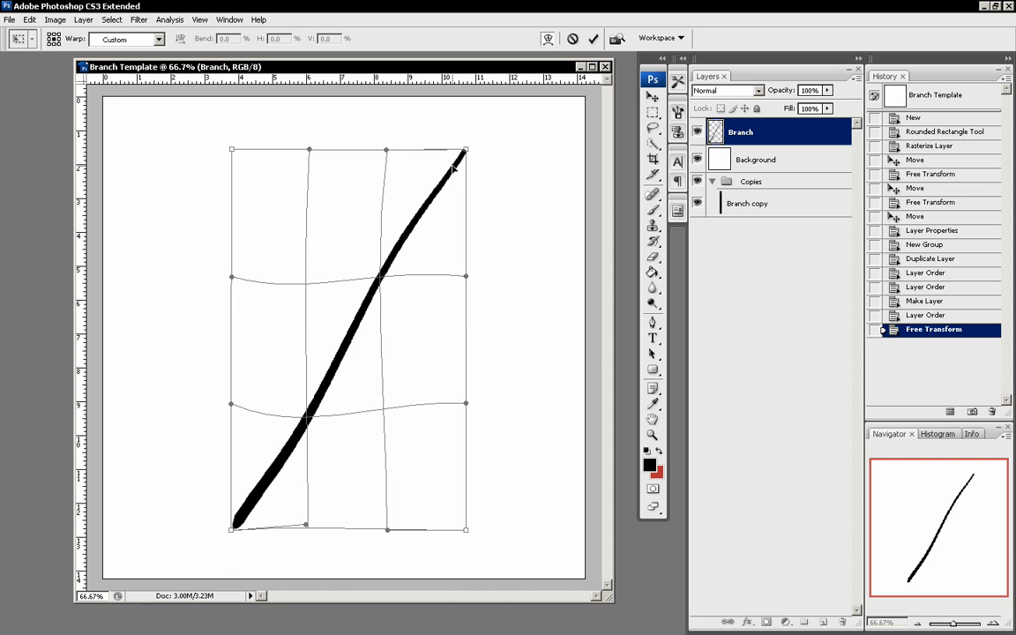
key("Return")
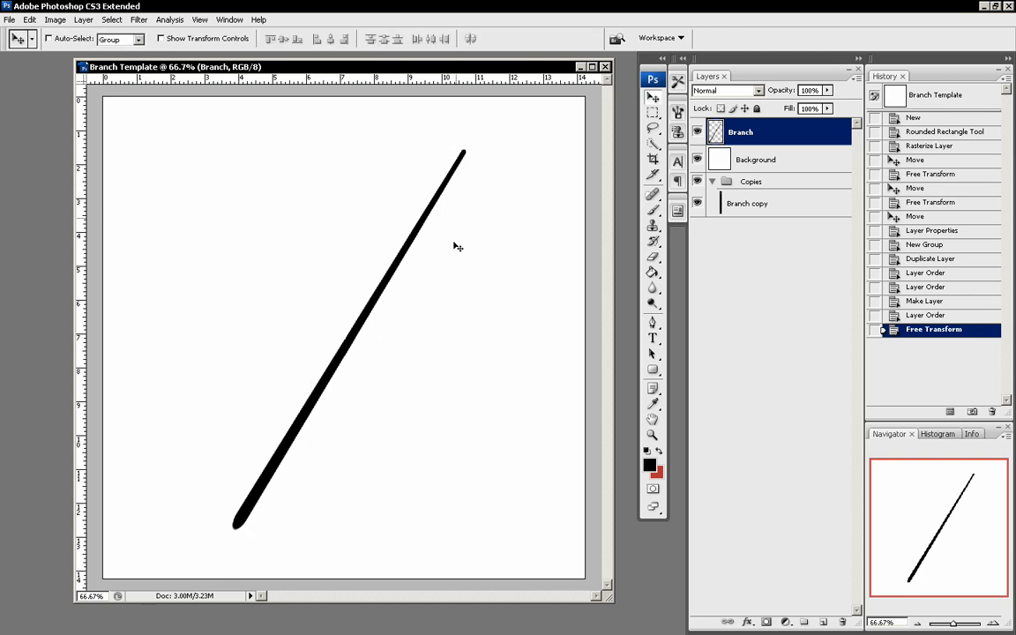
Step: Delete the Free Transform rotation from the document history
right_click(878, 330)
left_click(871, 350)
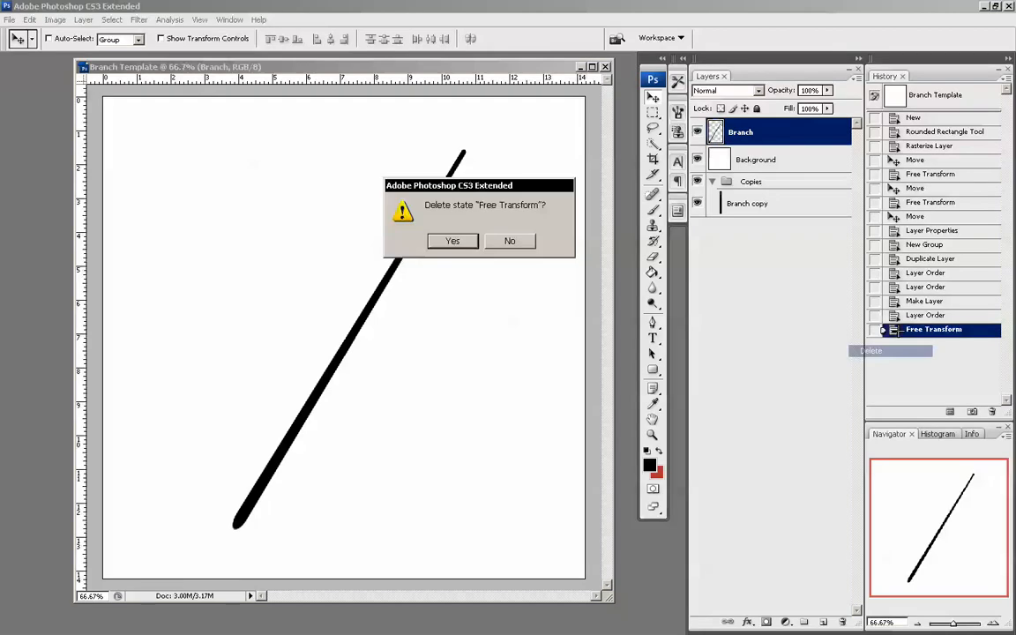
left_click(453, 242)
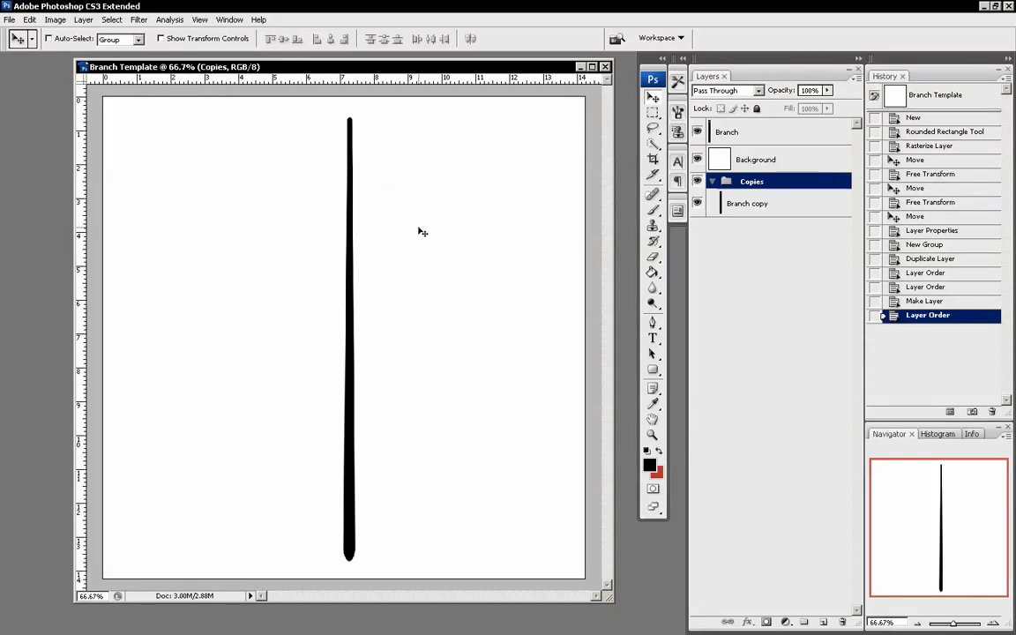
key("ctrl+t")
right_click(351, 232)
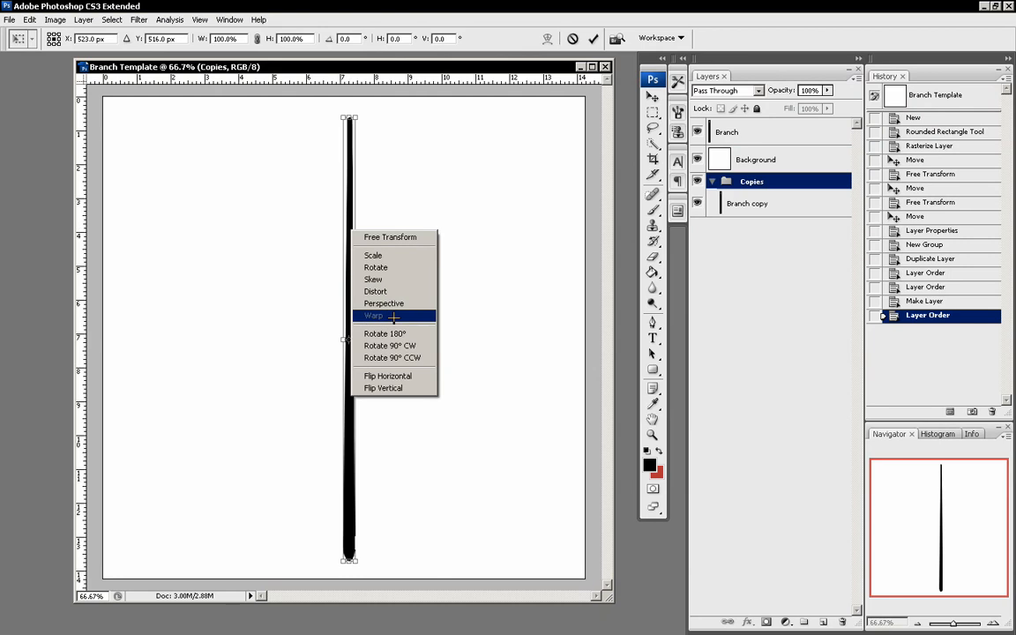
left_click(737, 202)
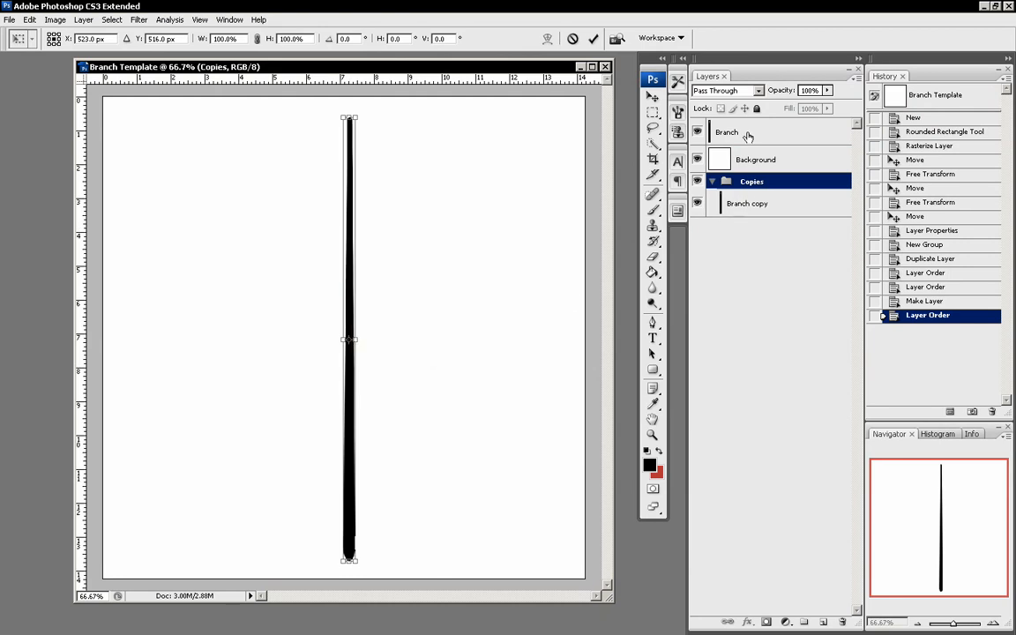
key("Return")
Step: Try warping the upright Branch layer into a leftward bow, and undo the warp
left_click(756, 130)
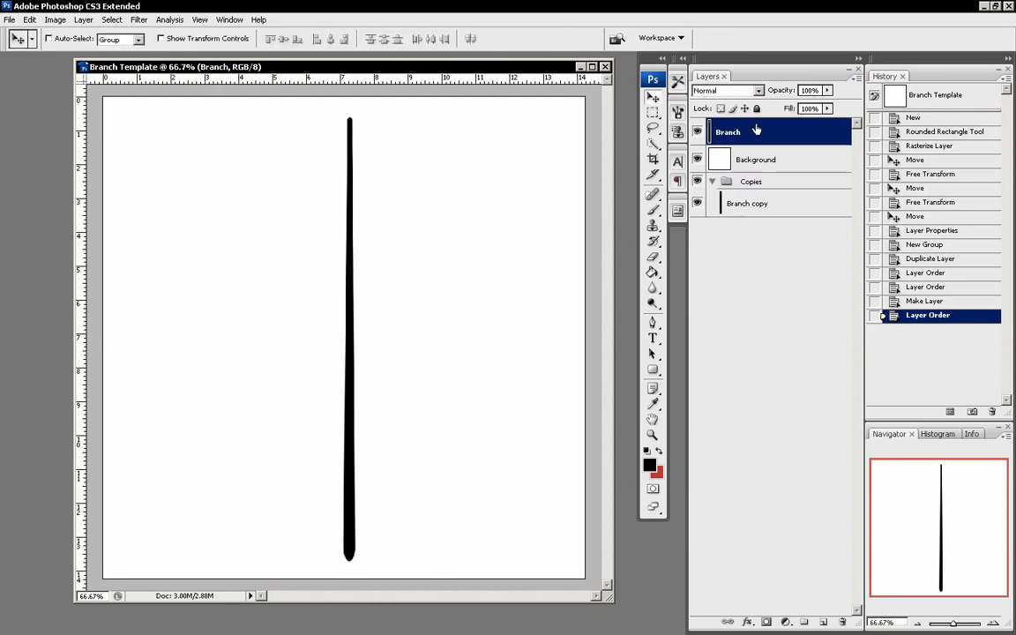
key("ctrl+t")
right_click(351, 255)
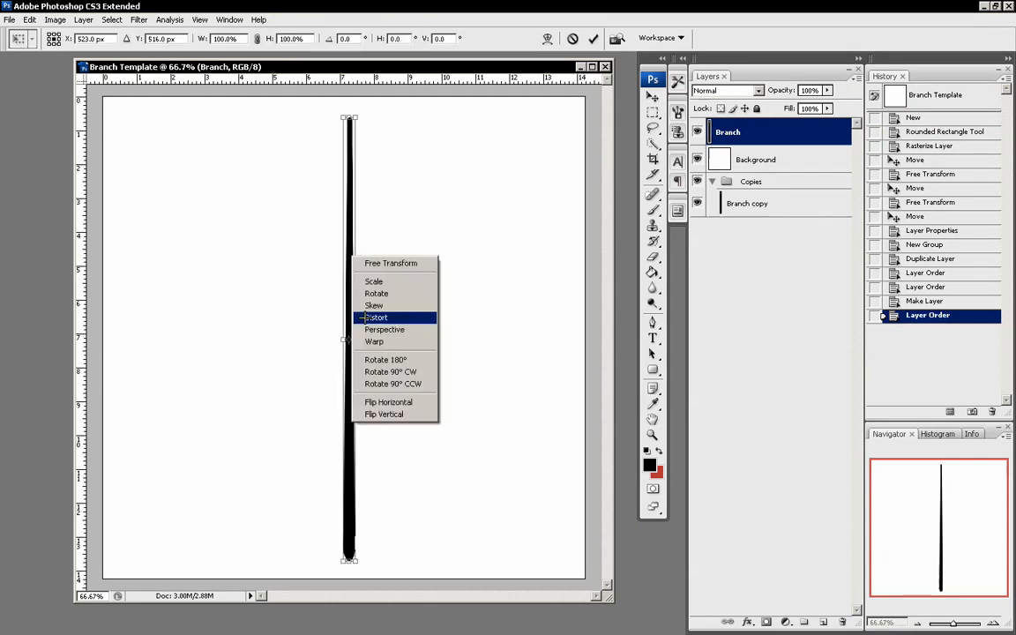
left_click(374, 342)
left_click_drag(355, 269, 267, 239)
key("Return")
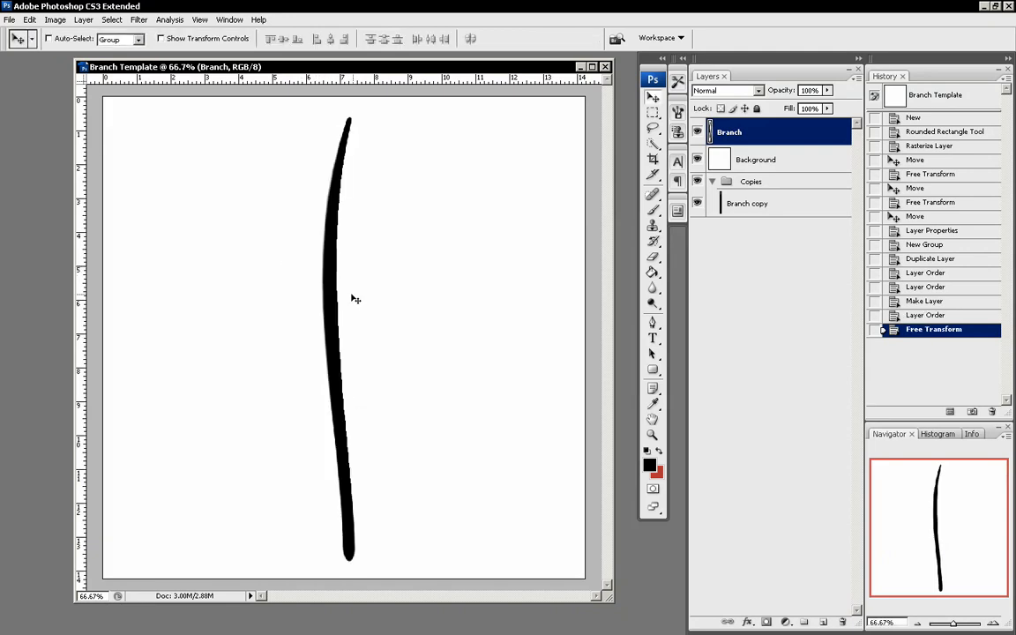
key("ctrl+z")
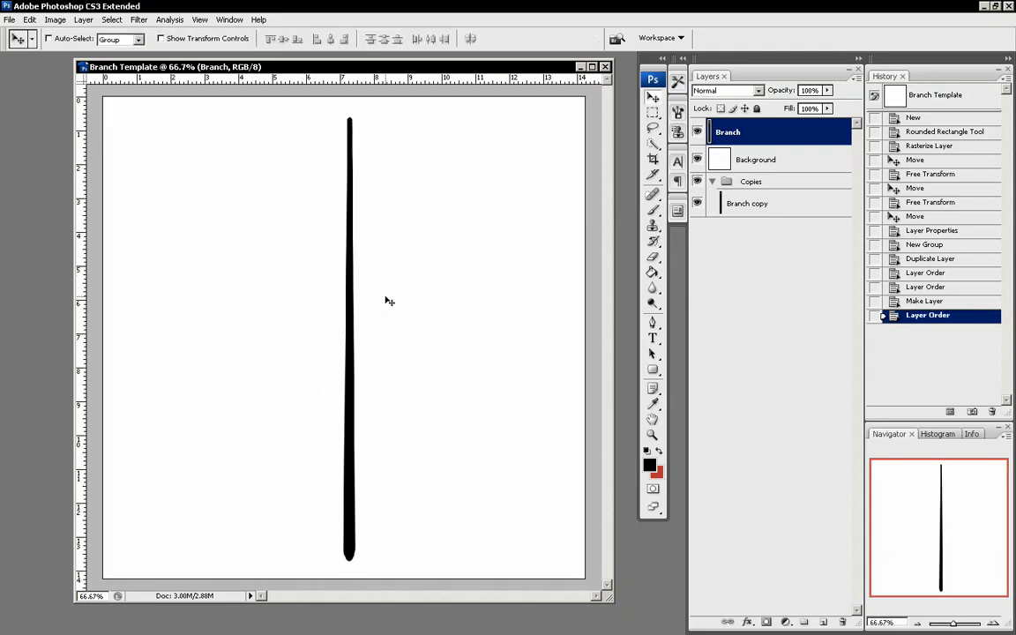
Step: Rotate the Branch layer clockwise to a diagonal from lower left to upper right and apply the transform
key("ctrl+t")
left_click_drag(433, 222, 481, 296)
key("Return")
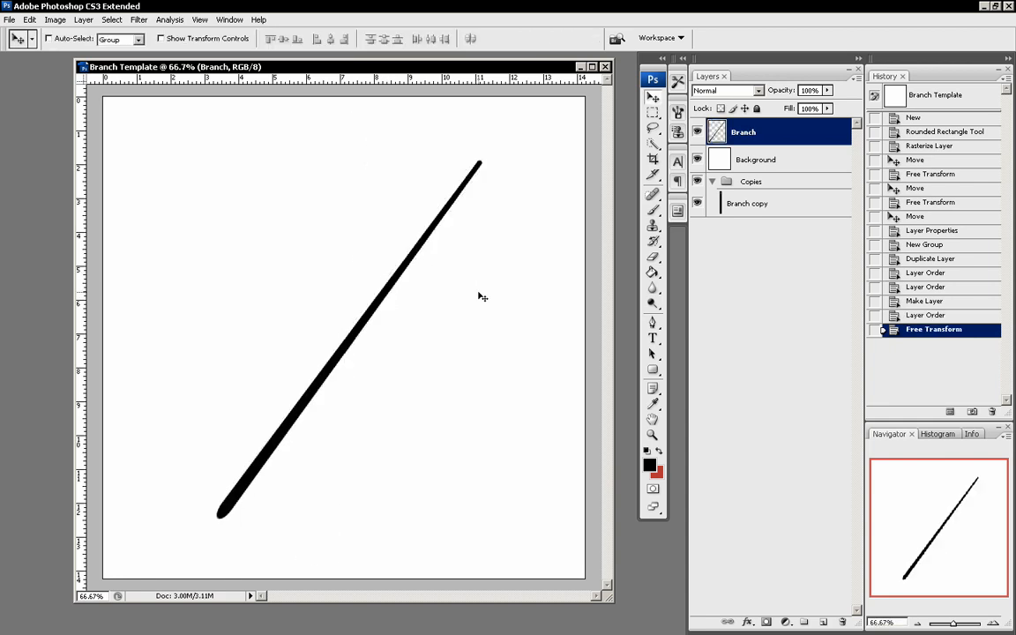
Step: Warp the diagonal branch into an S-curve, bending the lower section up and left and the upper section down and right
key("ctrl+t")
right_click(388, 280)
left_click(410, 418)
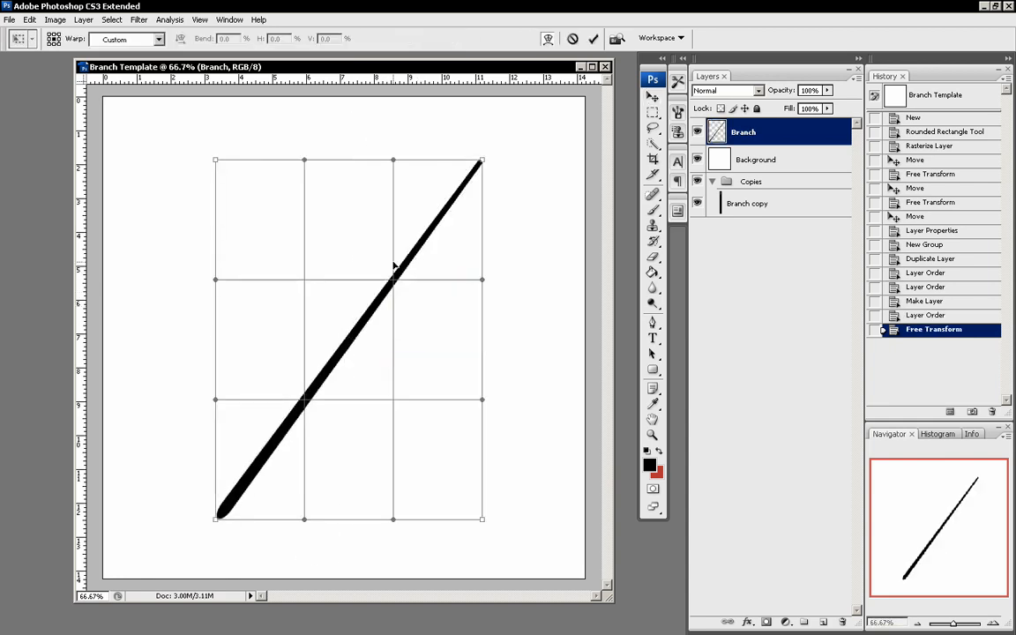
left_click_drag(393, 264, 397, 277)
left_click_drag(297, 414, 288, 399)
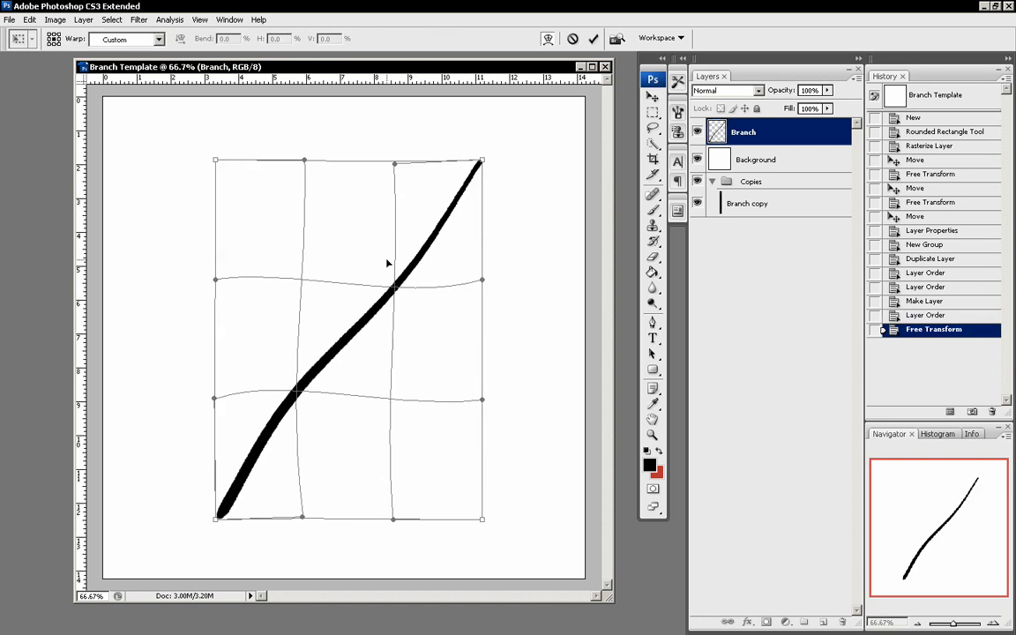
left_click_drag(387, 262, 367, 297)
left_click_drag(283, 338, 310, 375)
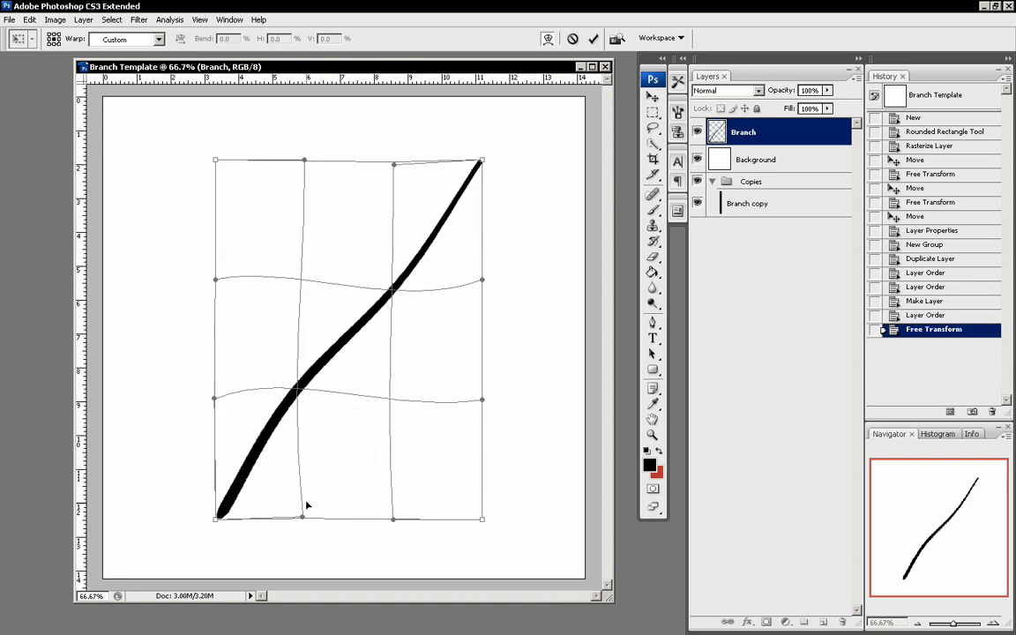
Step: Refine the warp at the branch's base, pull the grid's right edge inward to curve the tip, and apply it
mouse_move(303, 517)
left_mouse_down()
mouse_move(300, 529)
mouse_move(298, 520)
left_mouse_up()
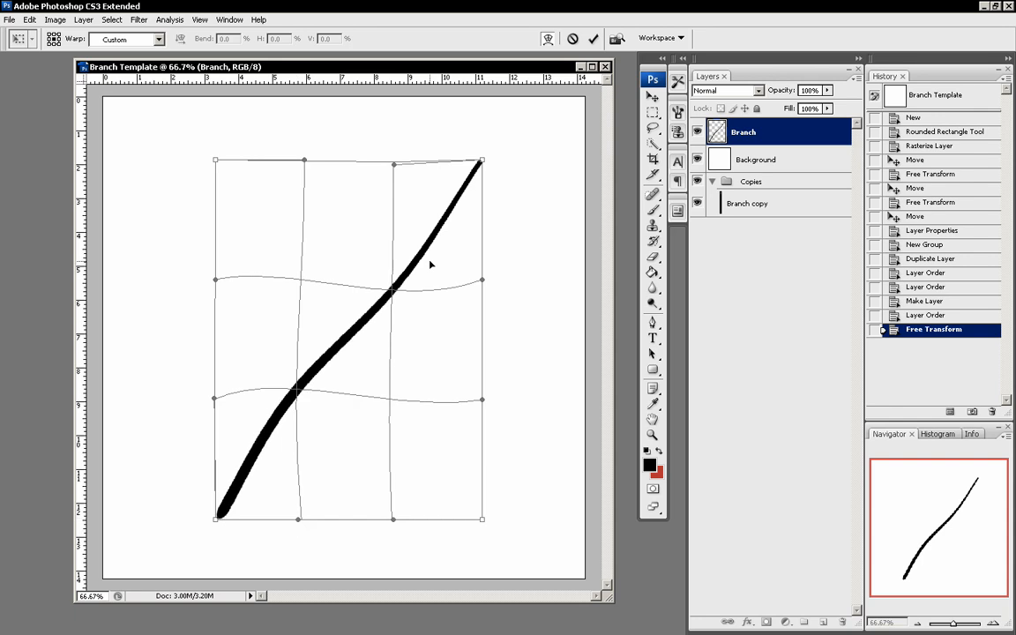
left_click_drag(465, 286, 448, 294)
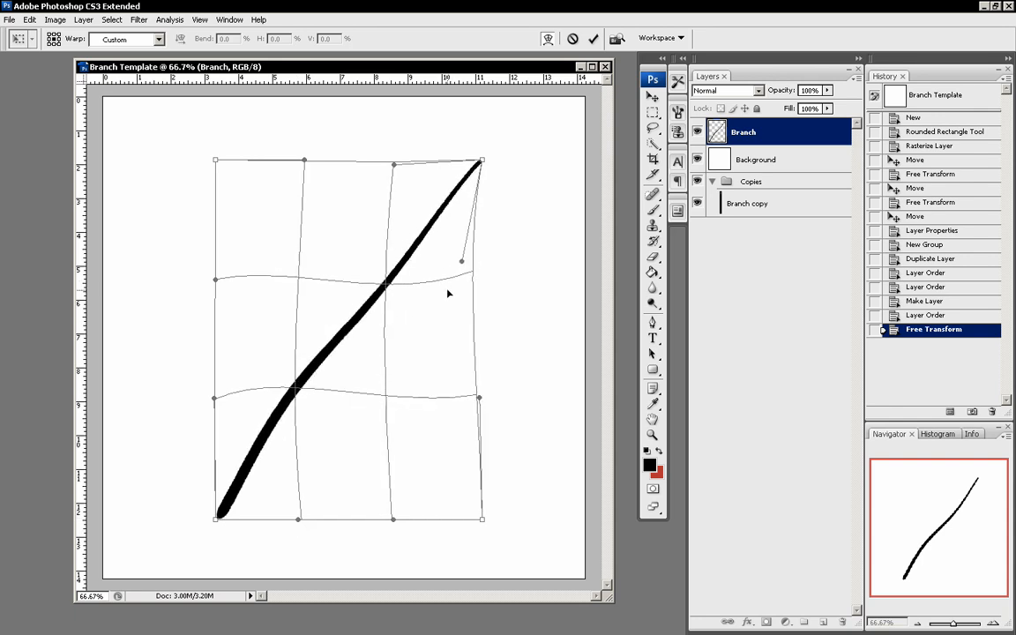
left_click_drag(415, 239, 394, 165)
left_click_drag(452, 251, 449, 259)
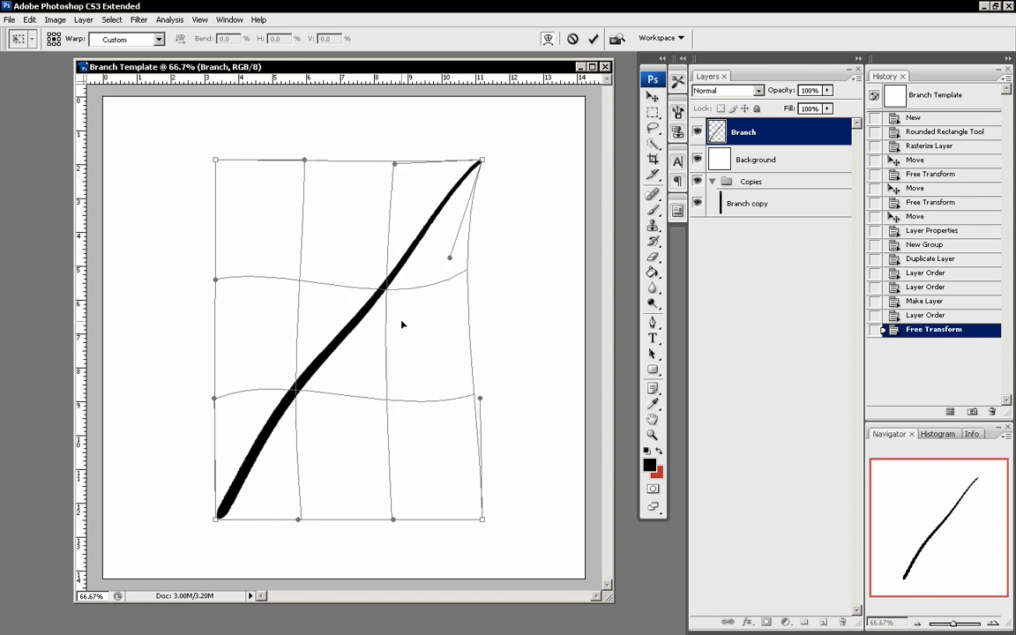
key("Return")
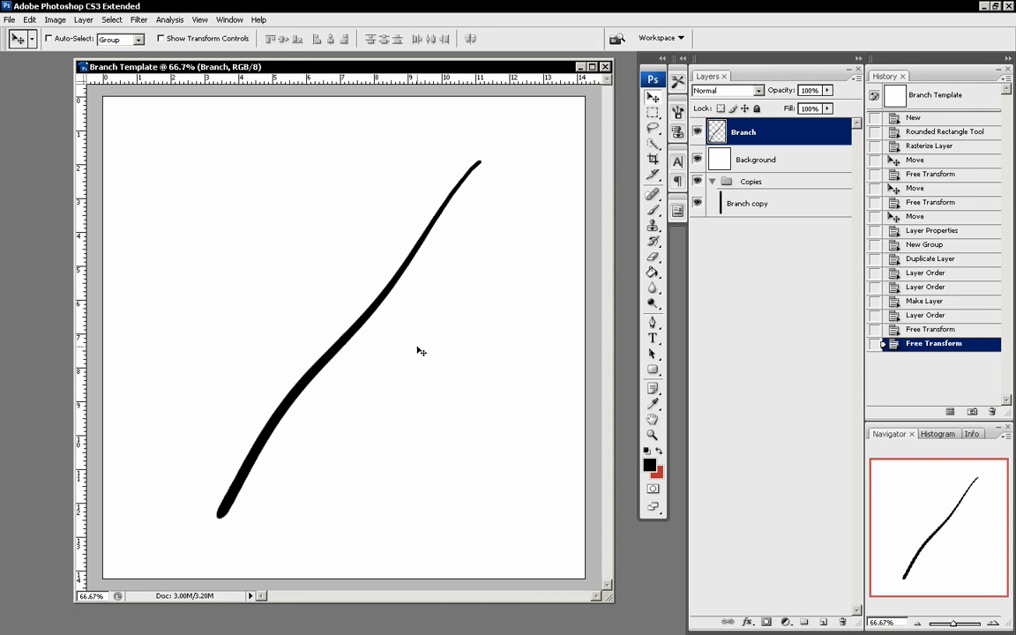
Step: Rotate the curved branch counterclockwise until nearly upright, and shift it slightly right and down to centre it on the canvas
key("ctrl+t")
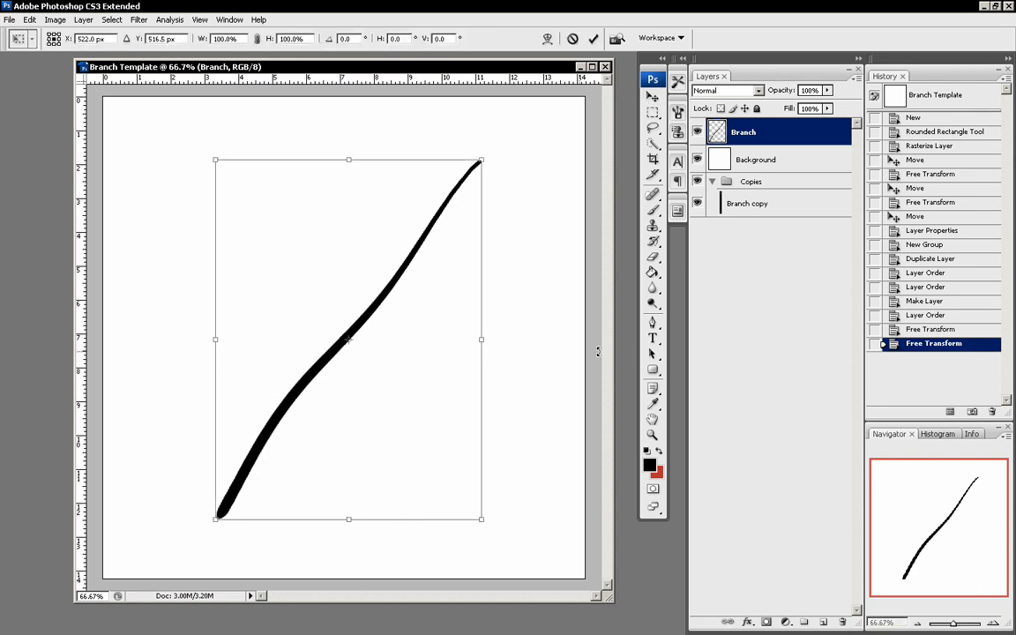
left_click_drag(544, 377, 537, 283)
key("Return")
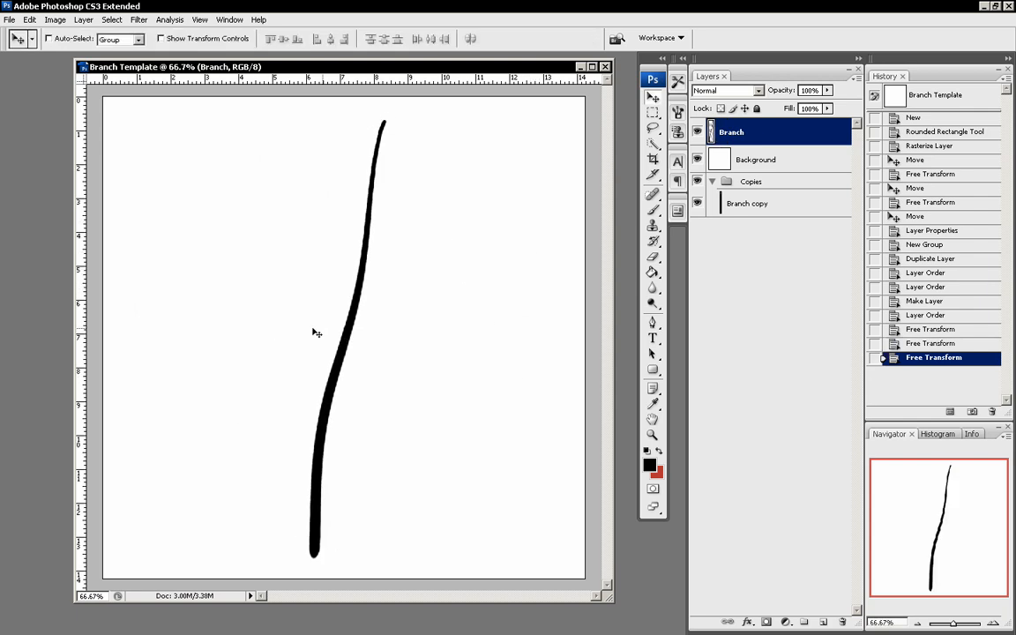
left_click_drag(369, 337, 374, 347)
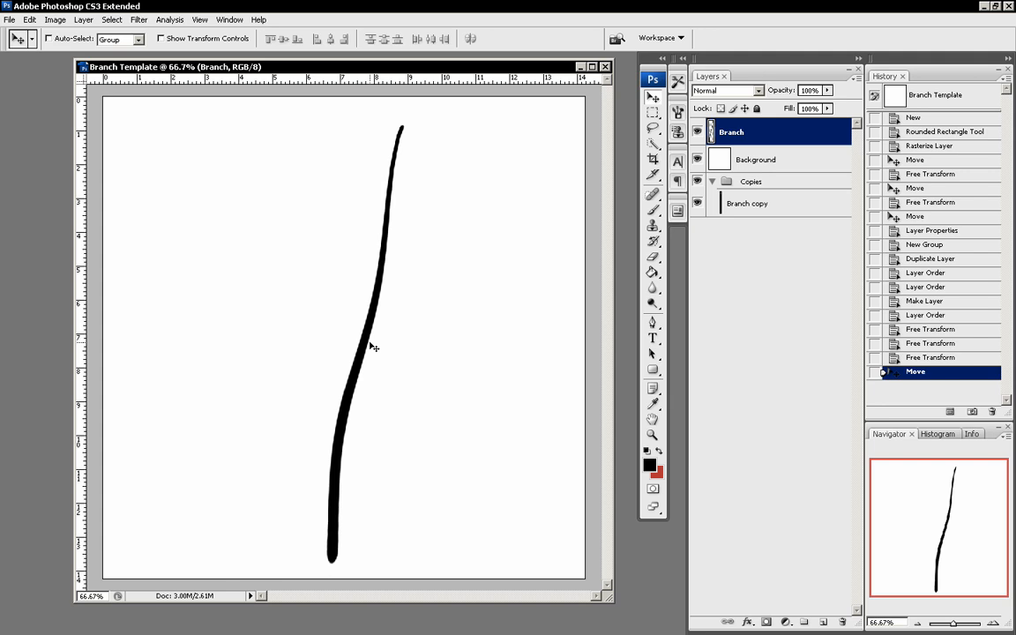
Step: Nudge the branch slightly left and up on the canvas and rename its layer Branch Curved
left_click_drag(383, 344, 371, 341)
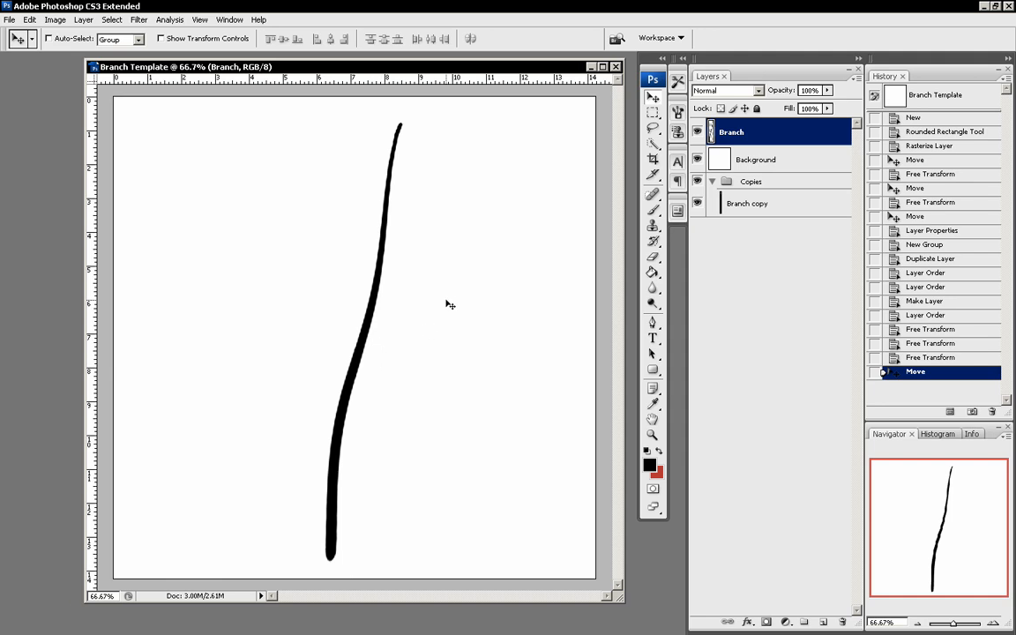
right_click(785, 132)
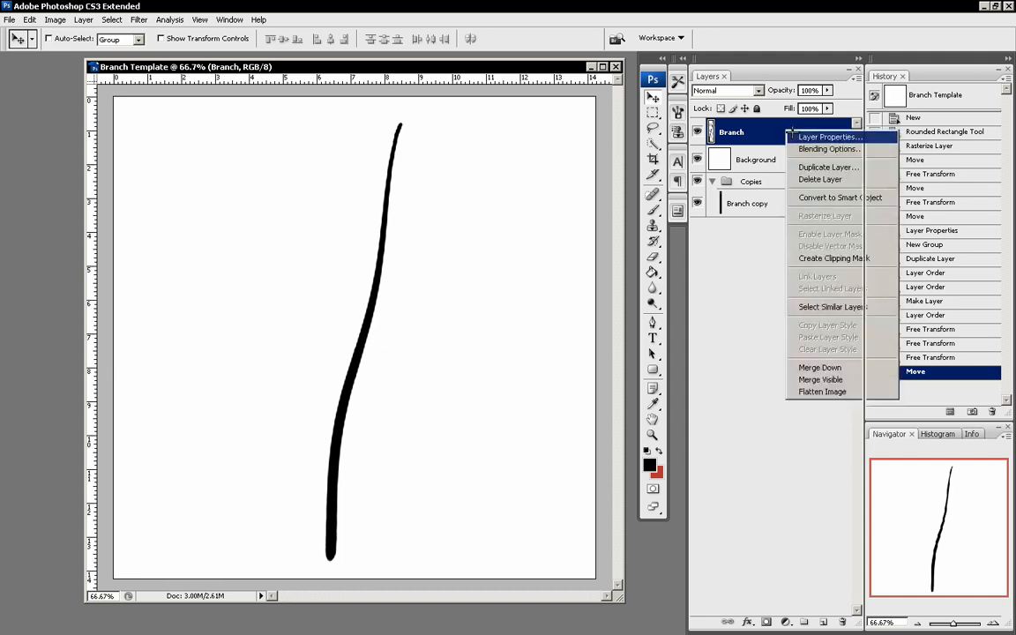
left_click(803, 139)
left_click(652, 279)
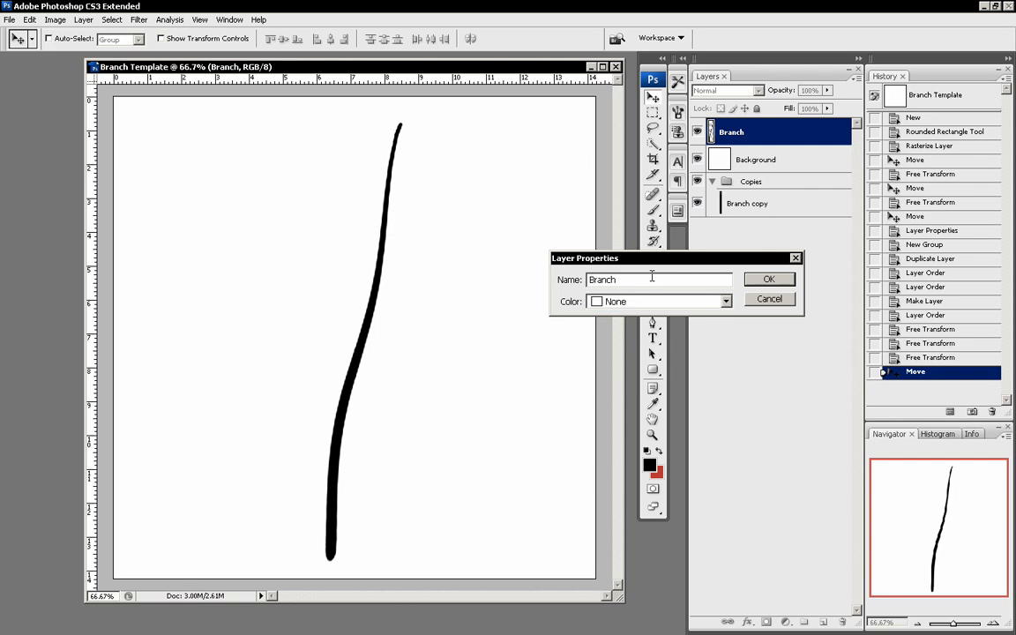
type("Curved")
key("Return")
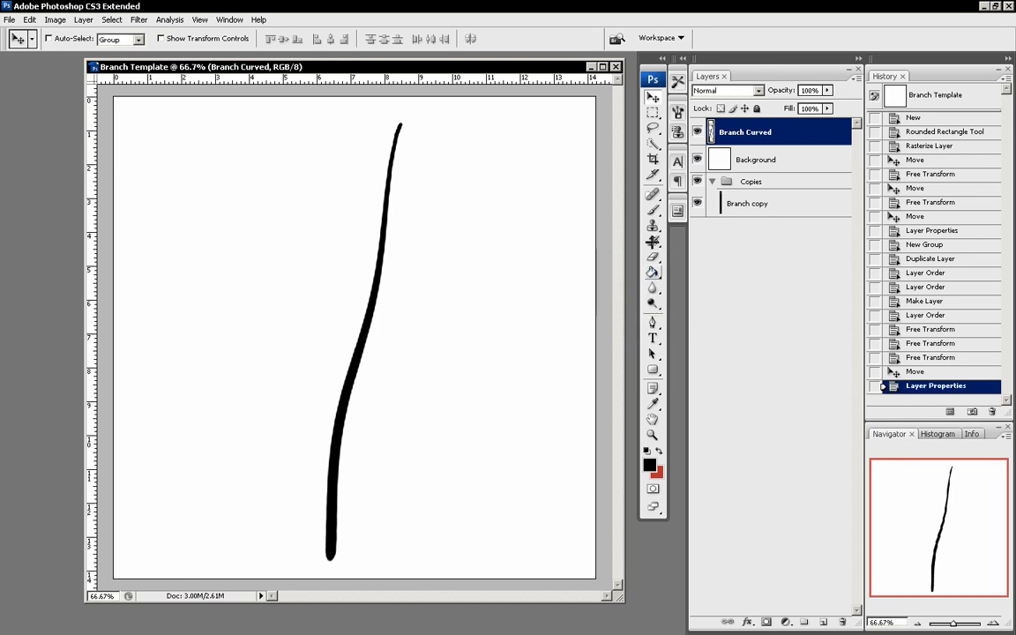
Step: Duplicate the Branch Curved layer, move the duplicate to the bottom of the Copies group, and reselect the original
left_click_drag(775, 131, 823, 622)
left_click_drag(752, 133, 755, 215)
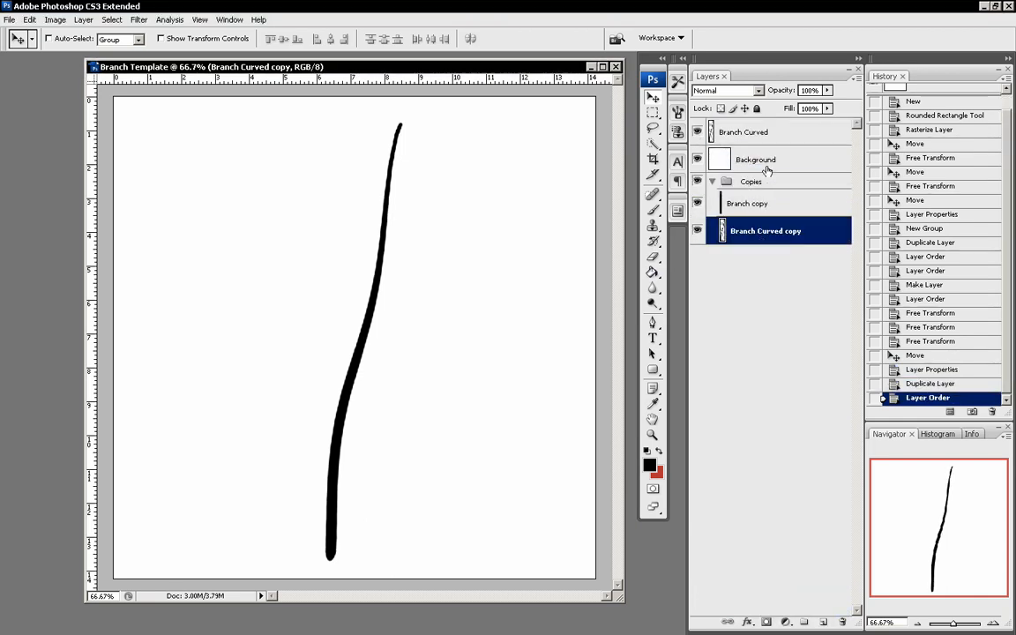
left_click(747, 131)
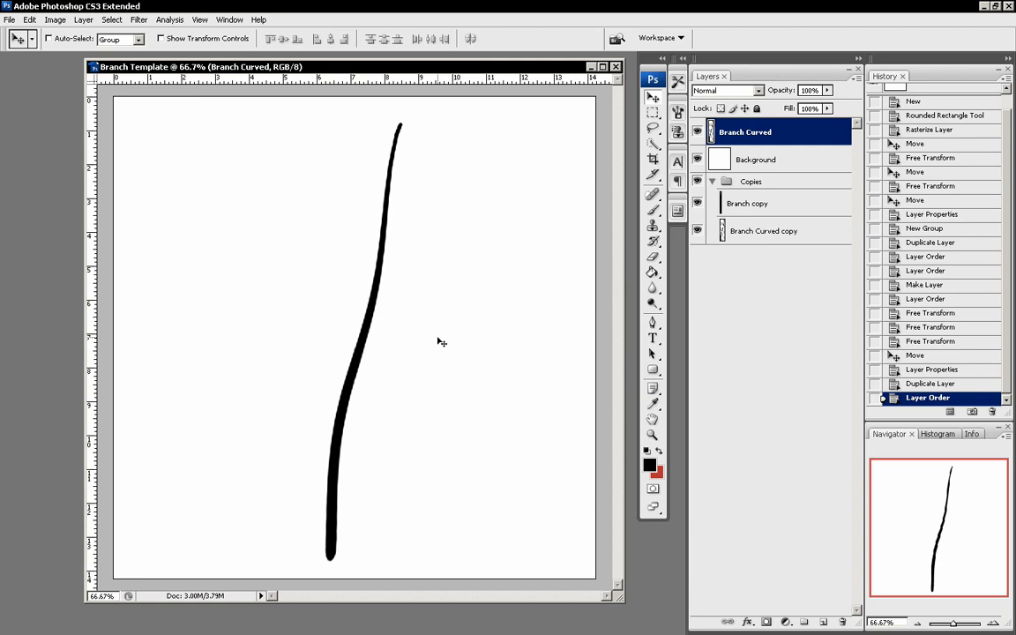
Step: Rotate the curved branch slightly counterclockwise until it stands nearly upright near the canvas centre, and apply the transform
left_click_drag(433, 345, 433, 354)
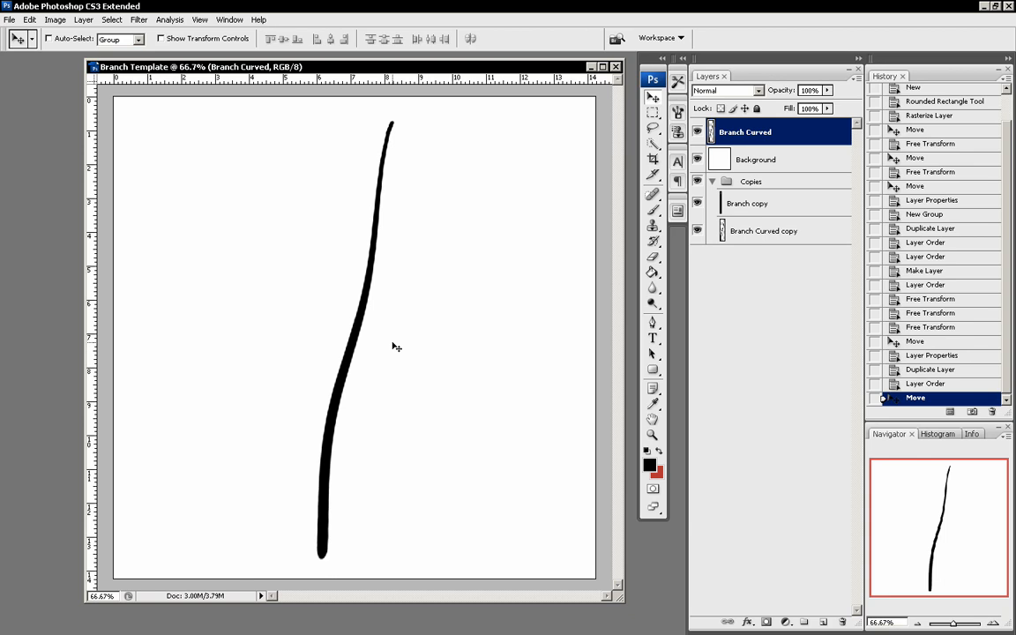
left_click_drag(399, 343, 412, 346)
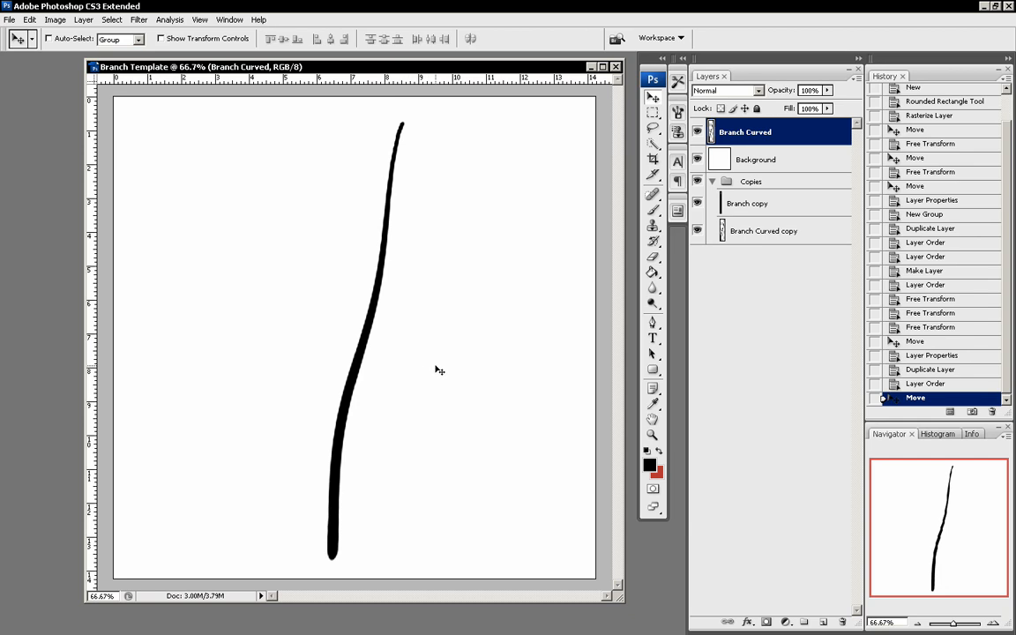
key("ctrl+t")
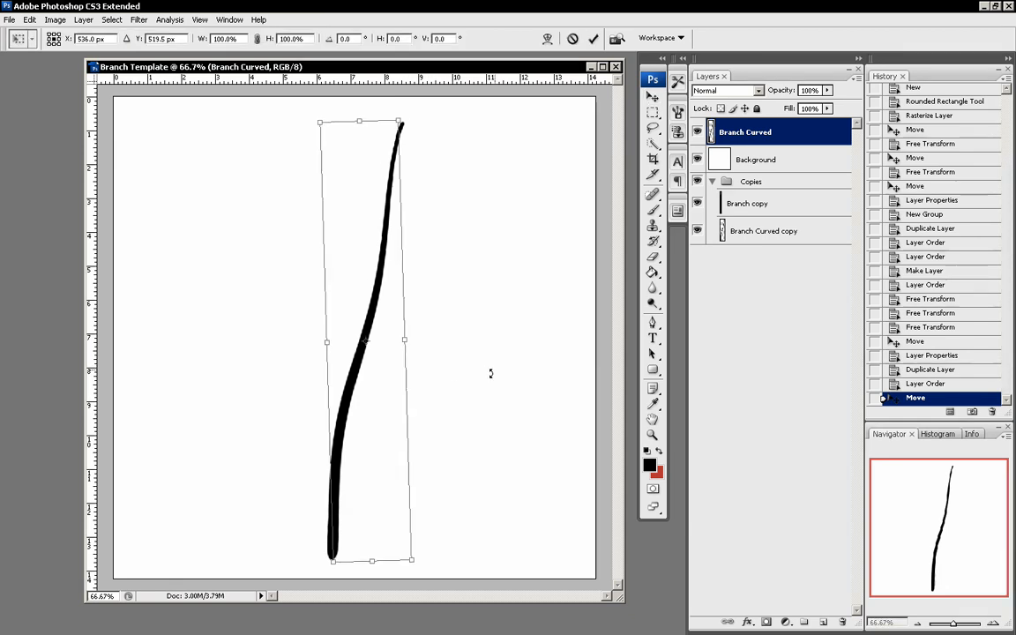
left_click_drag(437, 398, 442, 389)
left_click_drag(399, 423, 381, 427)
key("Return")
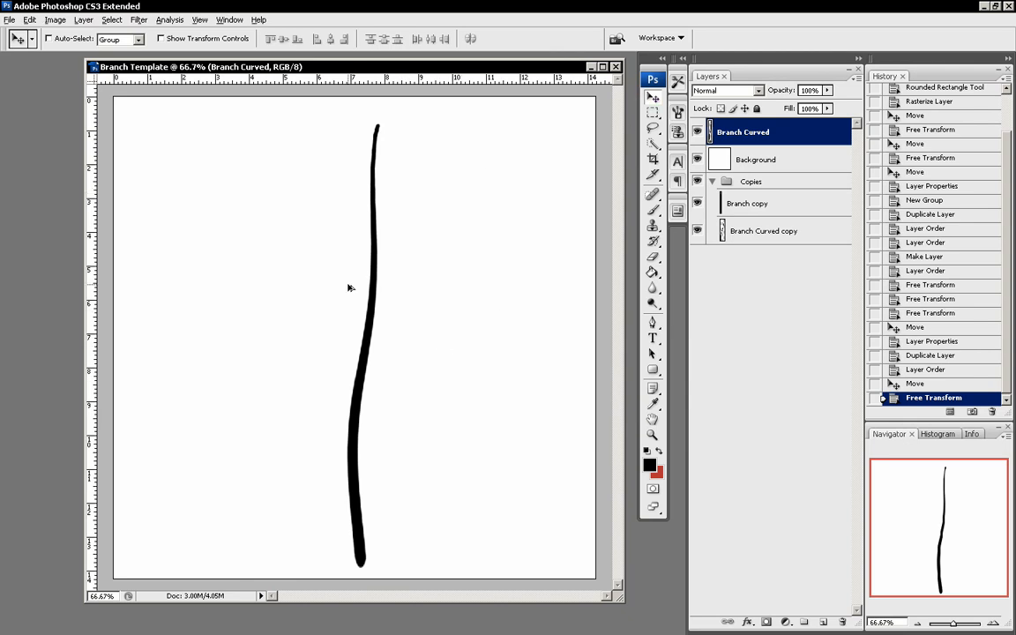
Step: Duplicate the upright branch, rotate the duplicate 48.7 degrees clockwise, and place it lower so it crosses the upright one
left_click_drag(348, 288, 392, 281)
key("ctrl+t")
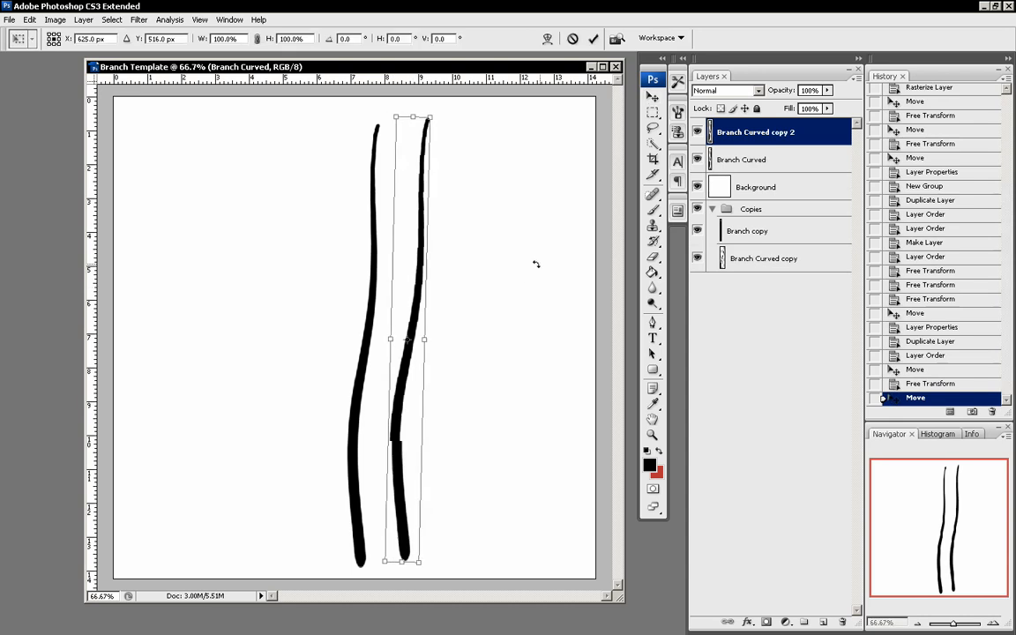
mouse_move(441, 318)
left_mouse_down()
mouse_move(545, 373)
mouse_move(497, 327)
left_mouse_up()
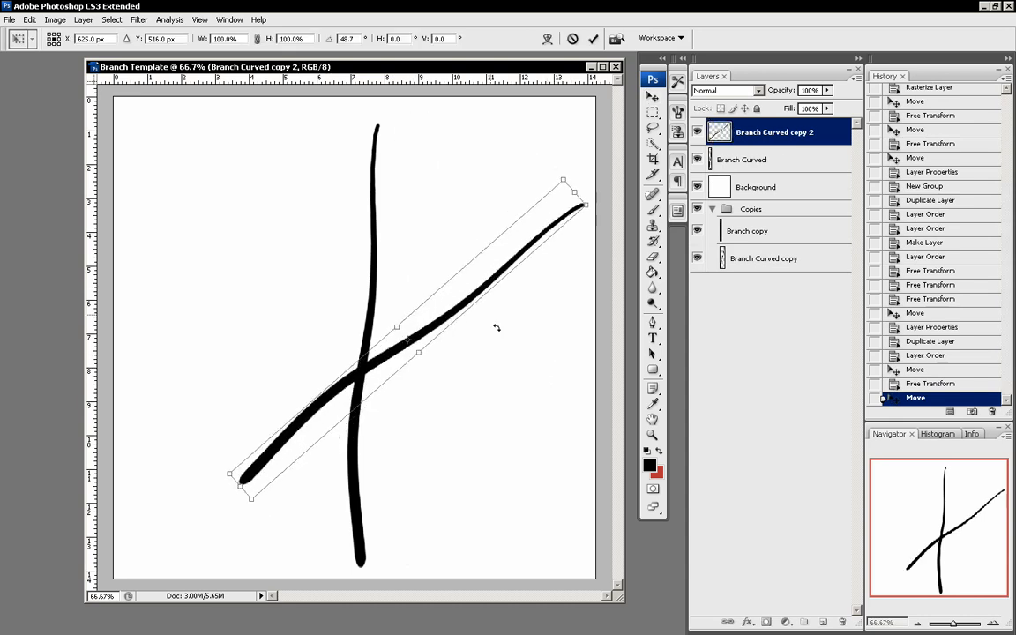
mouse_move(477, 290)
left_mouse_down()
mouse_move(455, 360)
mouse_move(504, 325)
mouse_move(493, 325)
mouse_move(510, 345)
left_mouse_up()
key("Return")
Step: Warp the diagonal copy into a stronger S-curve with its tip pulled inward, apply it, and nudge it slightly up and right
key("ctrl+t")
right_click(465, 318)
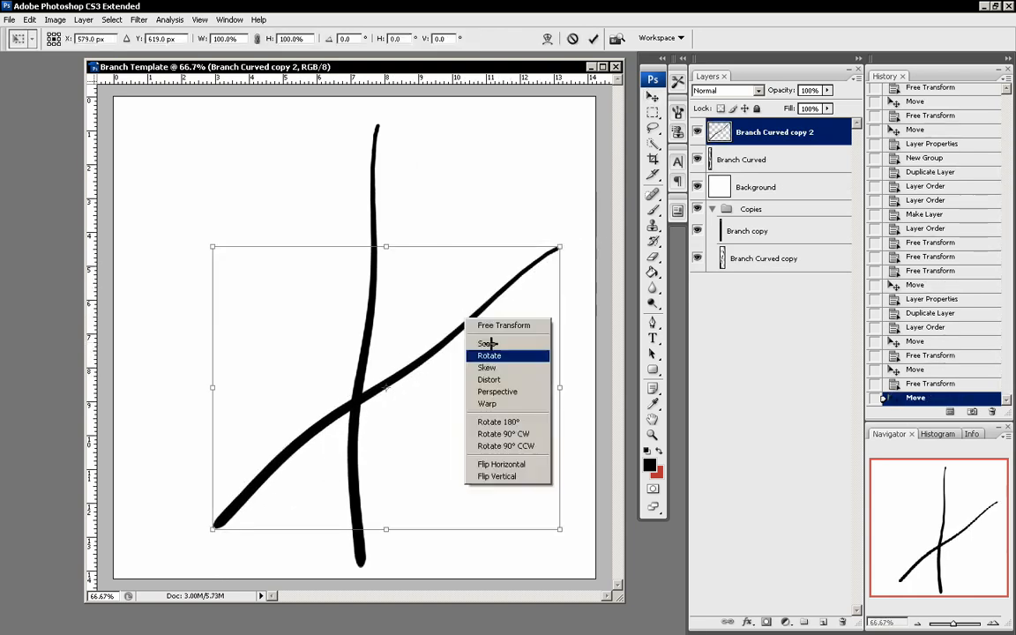
left_click(487, 403)
mouse_move(426, 414)
left_mouse_down()
mouse_move(456, 347)
mouse_move(431, 336)
mouse_move(390, 359)
left_mouse_up()
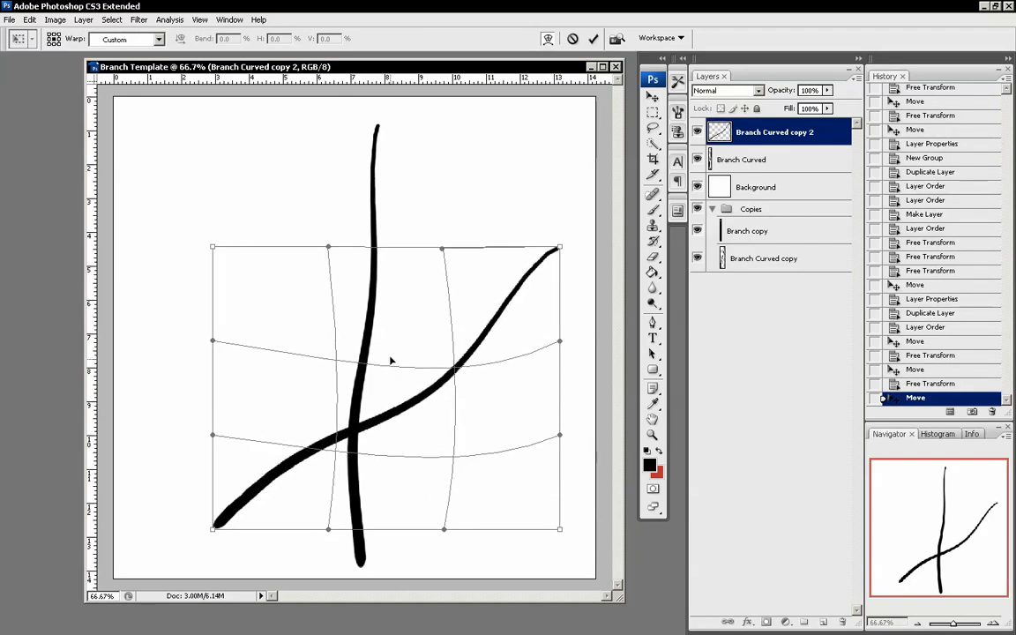
left_click_drag(319, 463, 330, 437)
mouse_move(458, 347)
left_mouse_down()
mouse_move(477, 311)
mouse_move(518, 282)
left_mouse_up()
mouse_move(561, 250)
left_mouse_down()
mouse_move(517, 272)
mouse_move(538, 262)
left_mouse_up()
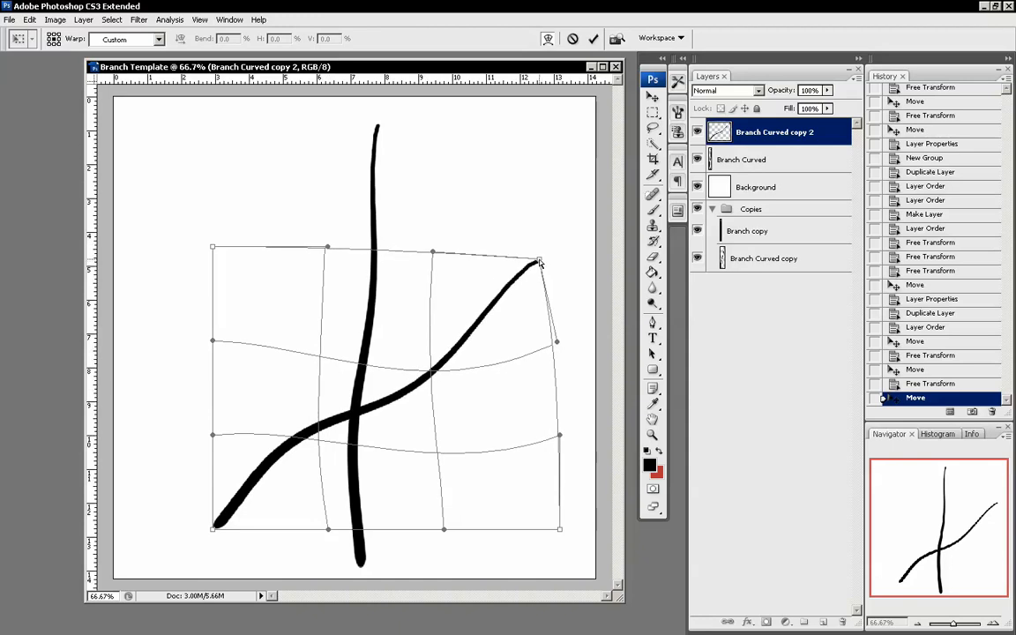
key("Return")
left_click_drag(439, 371, 451, 361)
Step: Flip the diagonal copy vertically, turn it until its thin tip points upper left, and move it up and left
key("ctrl+t")
right_click(447, 332)
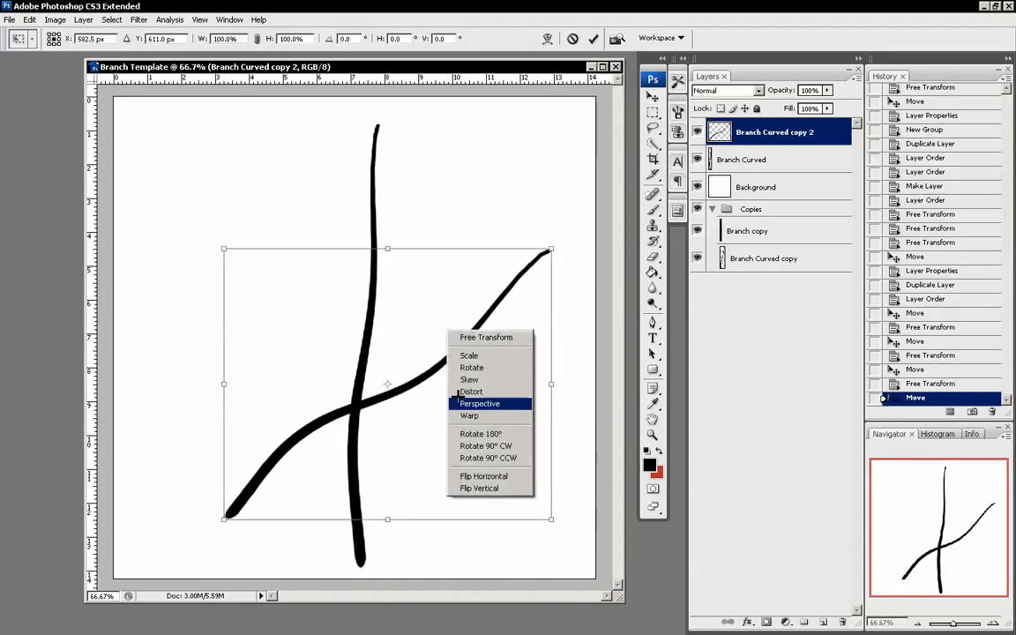
left_click(479, 488)
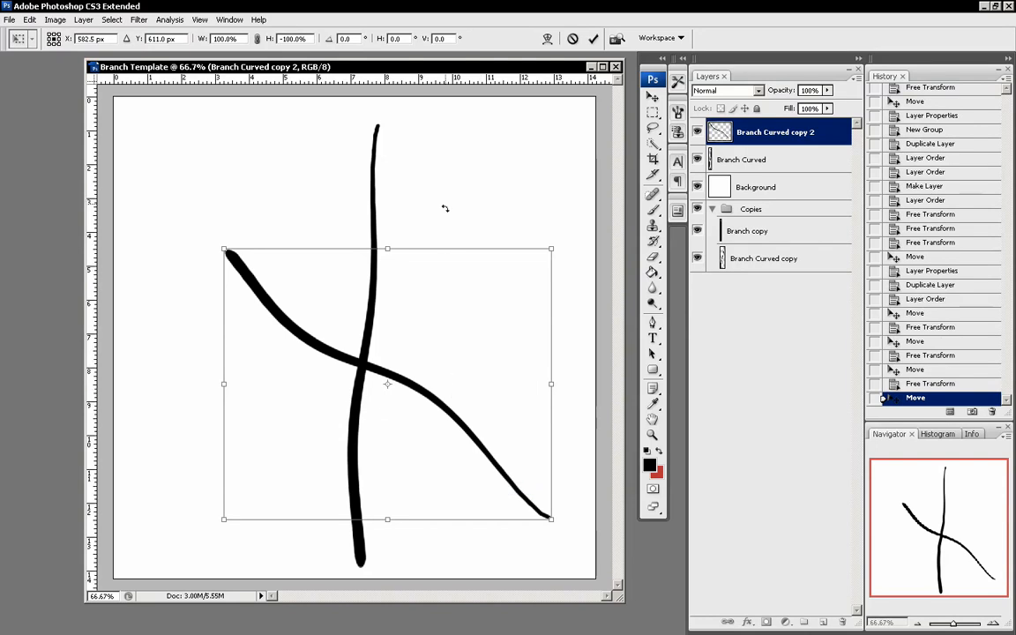
mouse_move(442, 209)
left_mouse_down()
mouse_move(500, 424)
mouse_move(388, 469)
mouse_move(362, 452)
left_mouse_up()
key("Return")
mouse_move(451, 446)
left_mouse_down()
mouse_move(434, 339)
mouse_move(425, 362)
mouse_move(429, 354)
left_mouse_up()
Step: Scale the diagonal copy down to about 85% and shift it up and slightly left across the upright branch
key("ctrl+t")
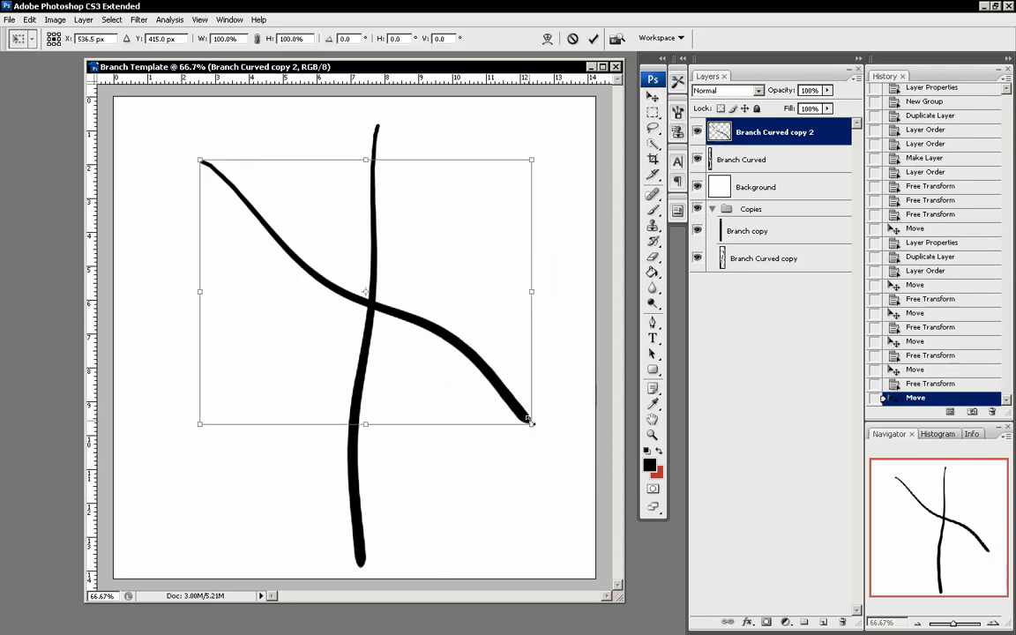
mouse_move(531, 423)
left_mouse_down()
mouse_move(465, 368)
mouse_move(484, 381)
left_mouse_up()
key("Return")
mouse_move(431, 331)
left_mouse_down()
mouse_move(422, 336)
mouse_move(393, 313)
mouse_move(422, 323)
mouse_move(424, 314)
left_mouse_up()
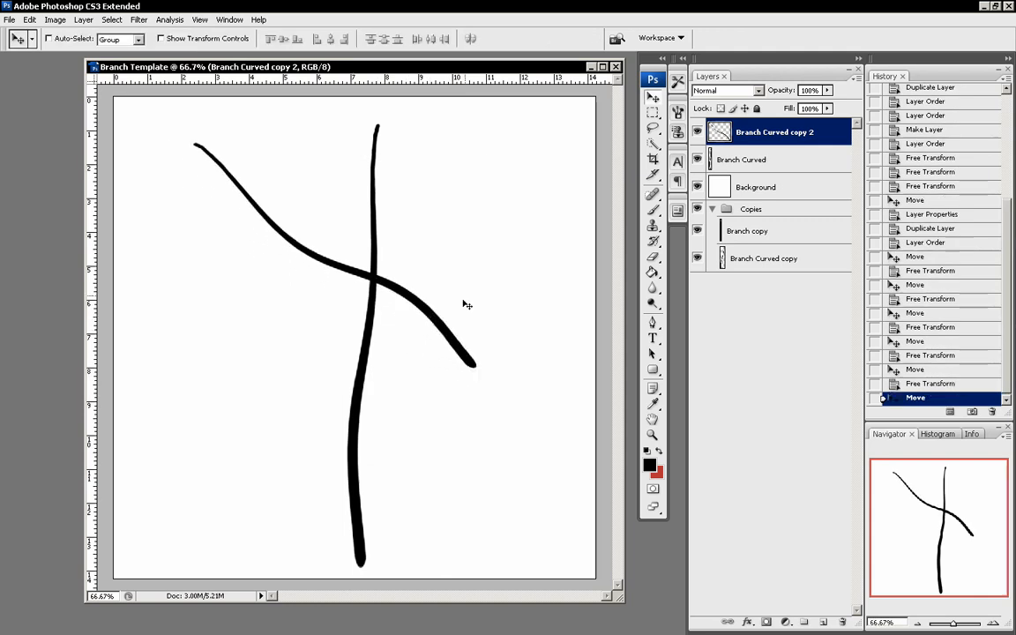
Step: Rotate the side branch 18.7 degrees clockwise and reposition it so it crosses the main branch around mid-height
key("ctrl+t")
left_click_drag(478, 204, 533, 290)
mouse_move(355, 245)
left_mouse_down()
mouse_move(355, 312)
mouse_move(385, 274)
mouse_move(375, 275)
left_mouse_up()
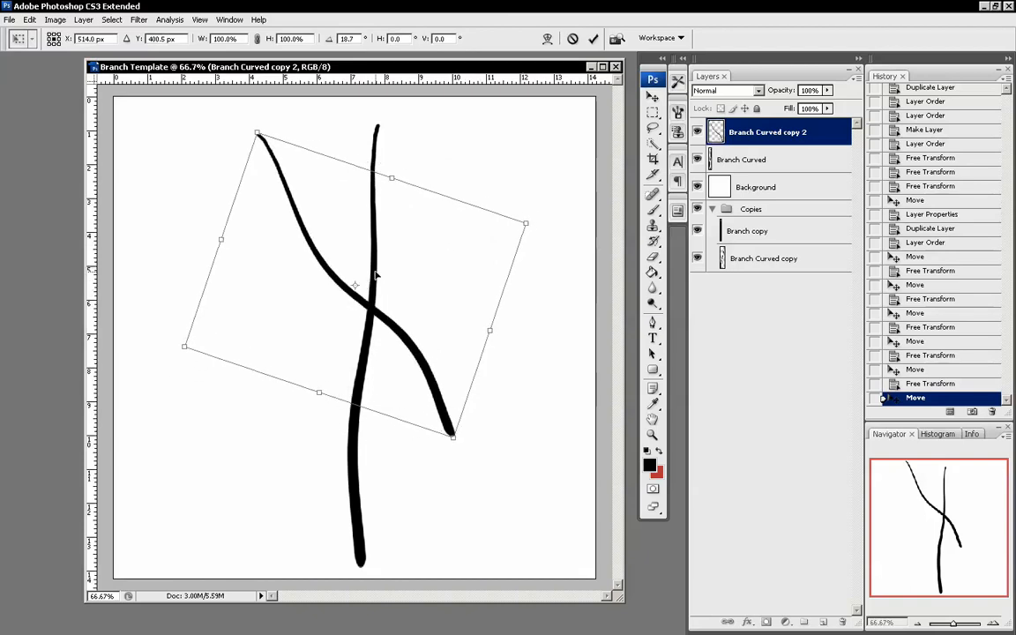
key("Return")
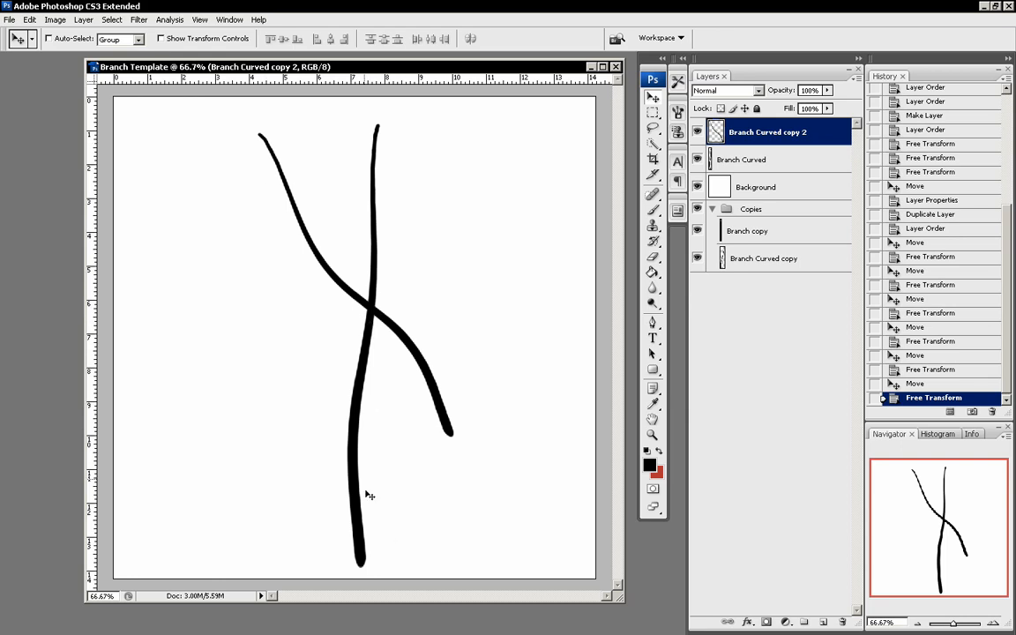
Step: Duplicate the side branch, flip it horizontally, rotate it clockwise, and align its crossing with the other two branches
left_click_drag(344, 262, 497, 326)
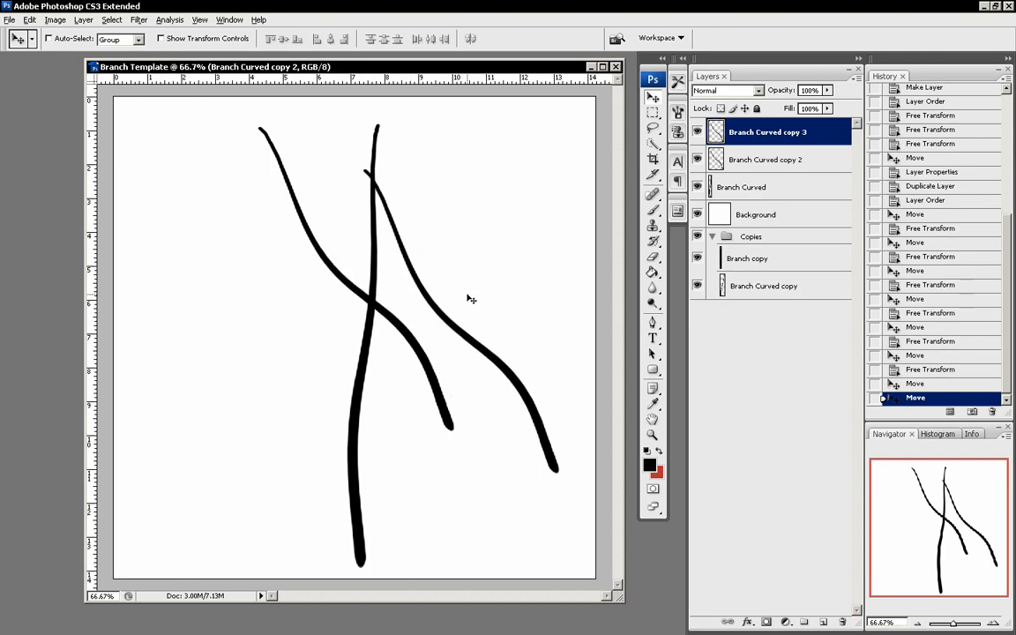
key("ctrl+t")
right_click(487, 238)
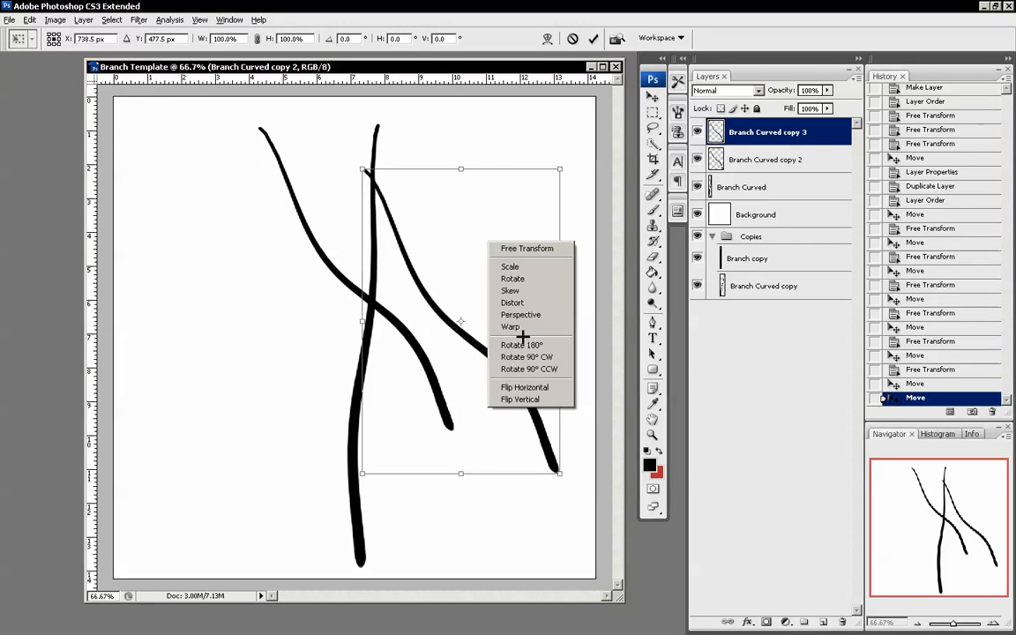
left_click(535, 390)
left_click_drag(510, 255, 582, 275)
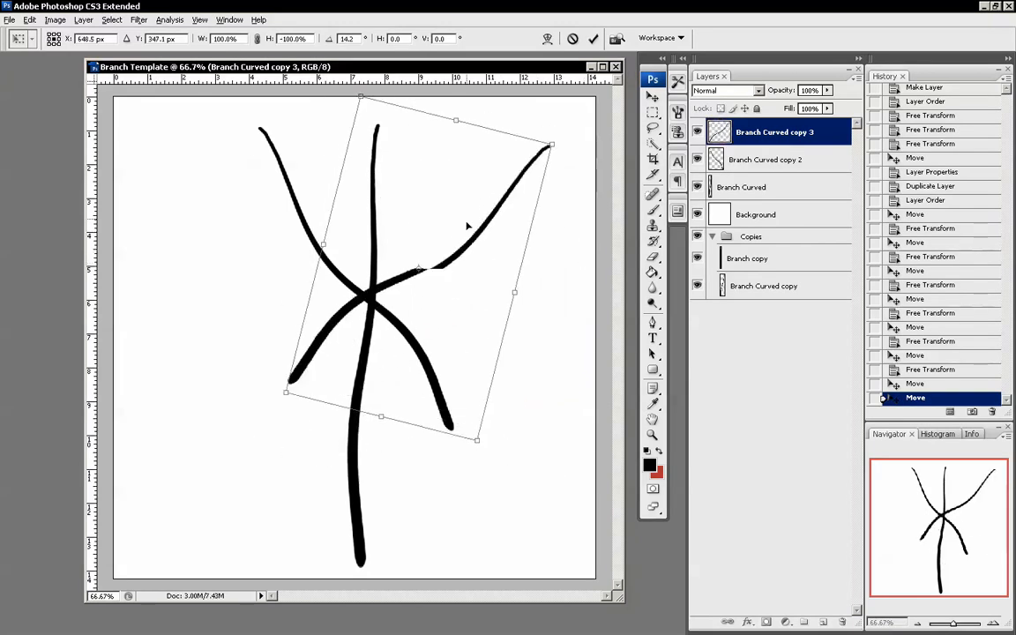
left_click_drag(465, 225, 436, 231)
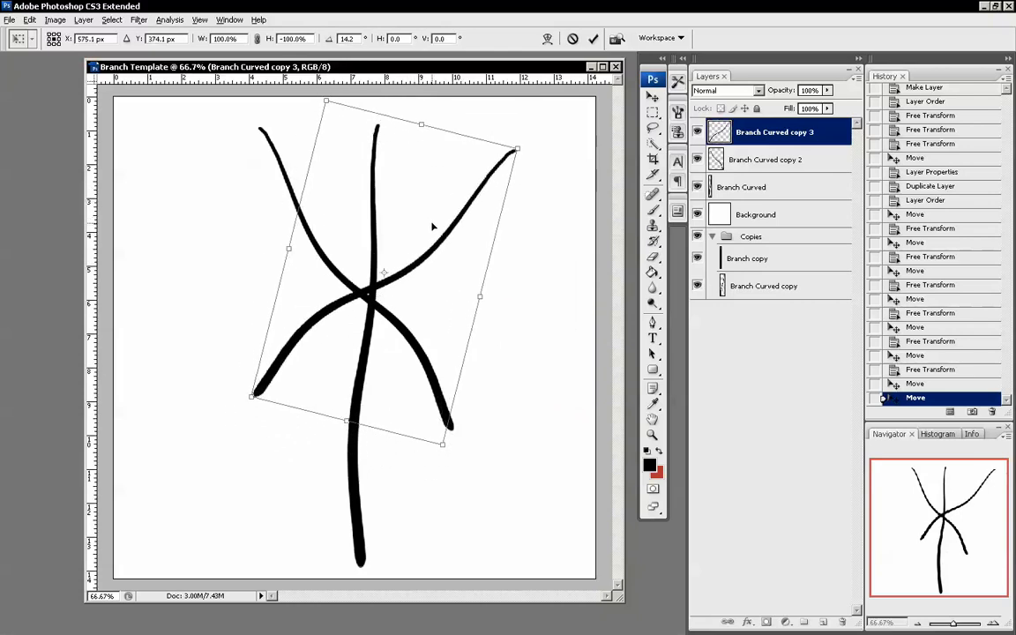
mouse_move(543, 331)
left_mouse_down()
mouse_move(549, 304)
mouse_move(547, 321)
left_mouse_up()
key("Return")
Step: Warp the right side branch, lowering its tip and straightening its lower section, then apply it and align it with the junction
key("ctrl+t")
right_click(463, 233)
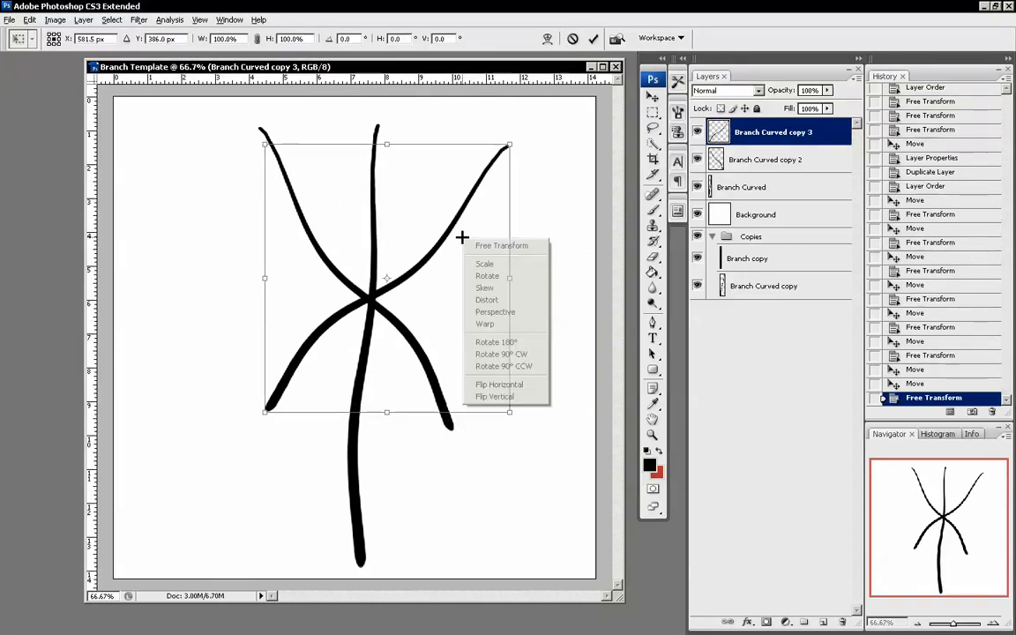
left_click(505, 324)
mouse_move(510, 233)
left_mouse_down()
mouse_move(445, 215)
mouse_move(497, 219)
left_mouse_up()
mouse_move(506, 152)
left_mouse_down()
mouse_move(483, 167)
mouse_move(487, 157)
left_mouse_up()
left_click_drag(447, 229, 441, 228)
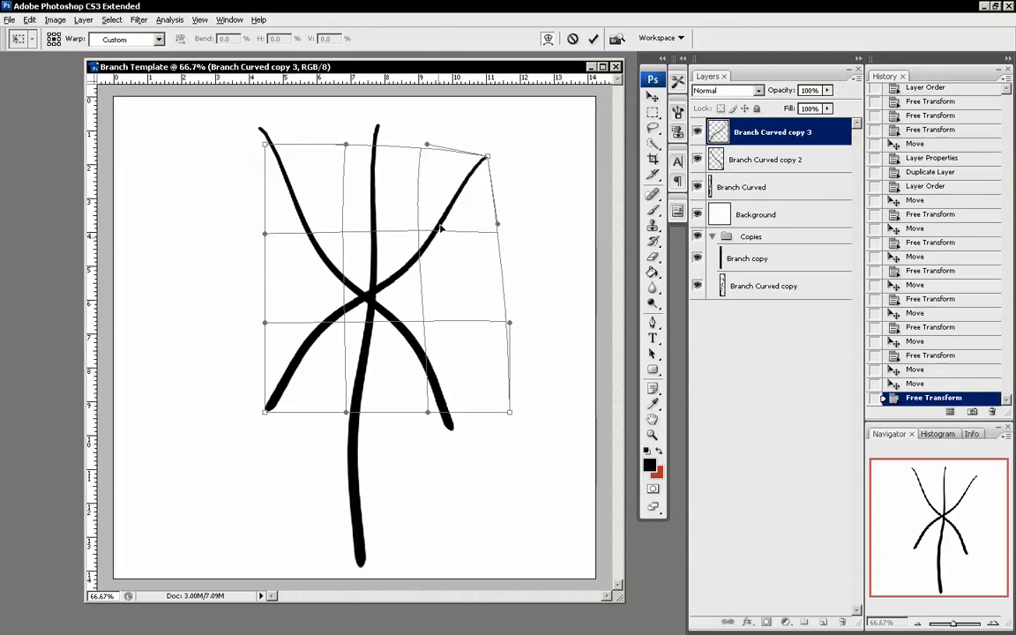
left_click_drag(393, 326, 493, 189)
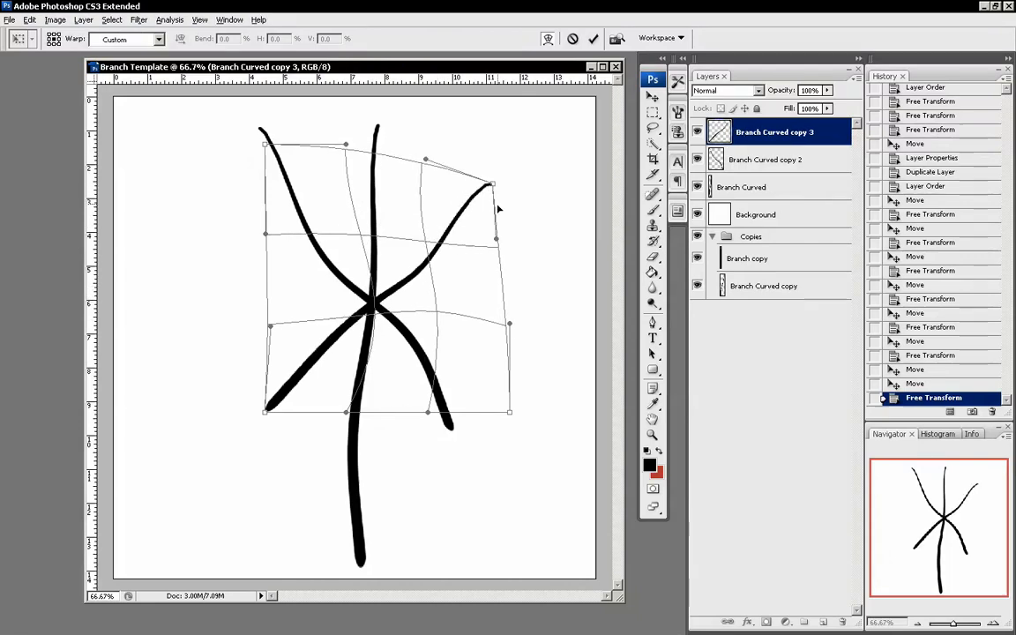
key("Return")
mouse_move(444, 291)
left_mouse_down()
mouse_move(421, 298)
mouse_move(444, 294)
left_mouse_up()
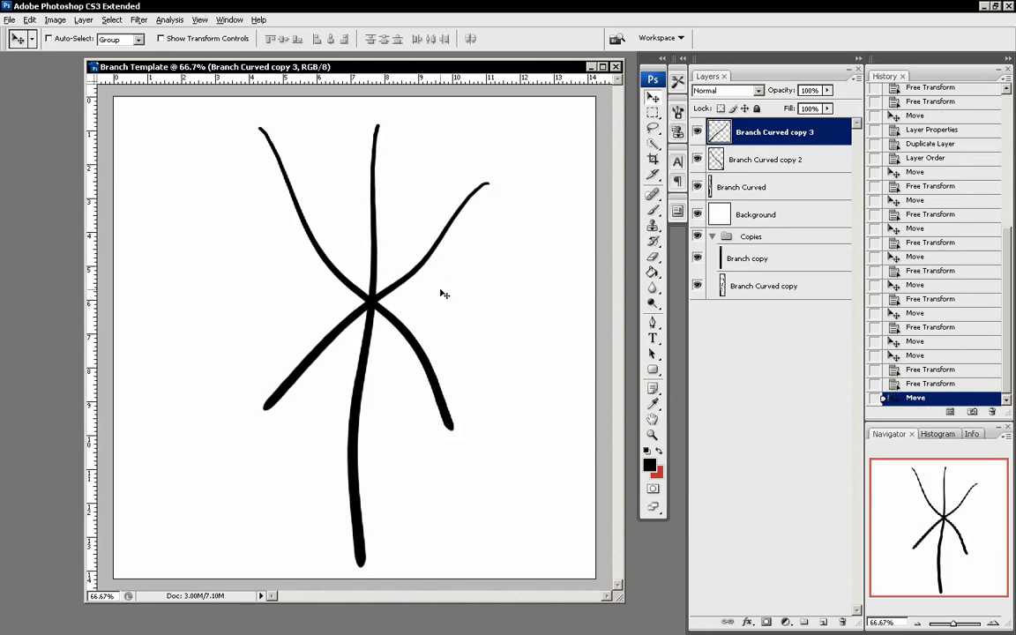
Step: Toggle the visibility of the Branch Curved copy 3 layer to compare the drawing with and without it
left_click(698, 132)
left_click(697, 132)
left_click(698, 132)
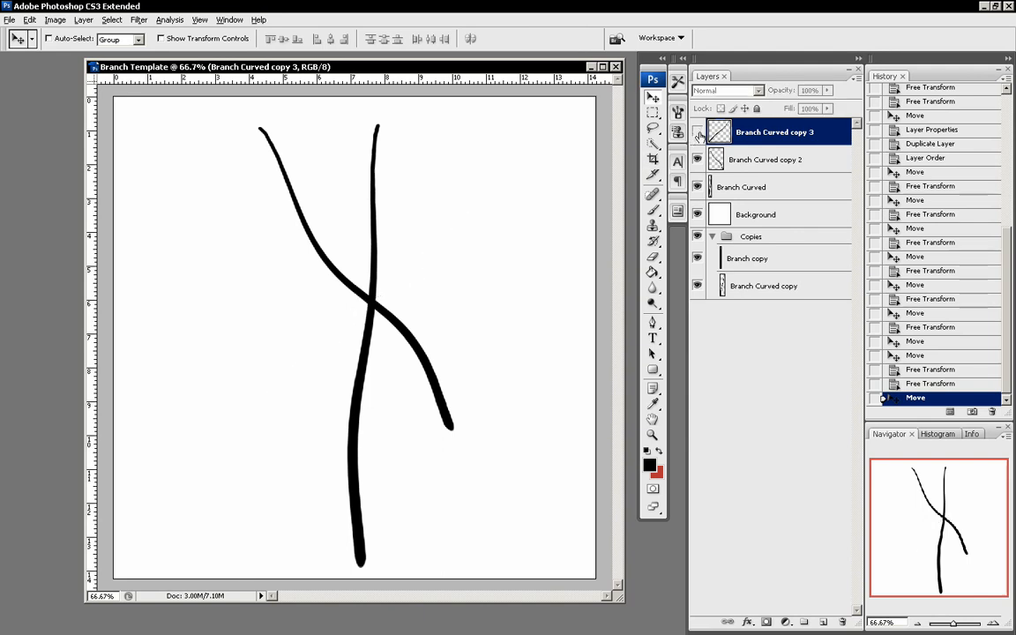
left_click(697, 133)
left_click(698, 133)
left_click(698, 132)
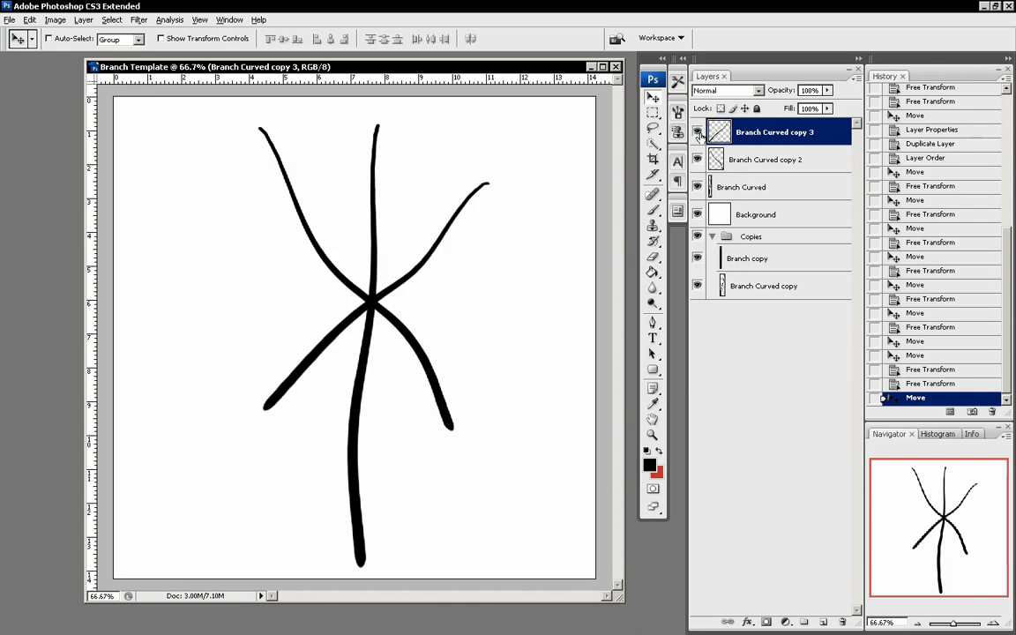
Step: Erase the part of Branch Curved copy 3 extending lower left past the junction, enlarging the eraser brush to 48
left_click(653, 256)
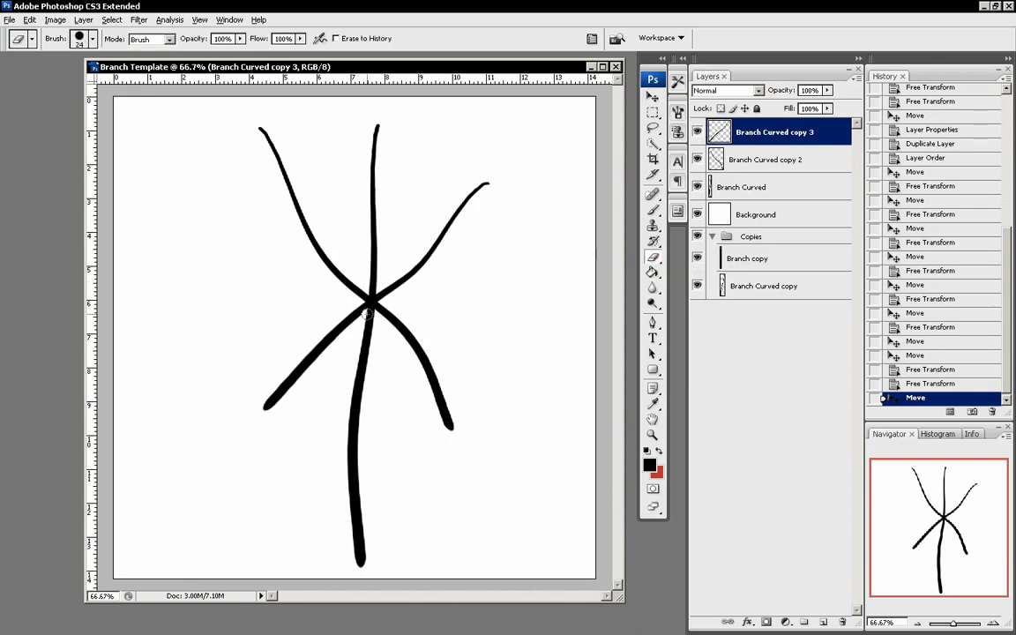
left_click_drag(357, 318, 291, 375)
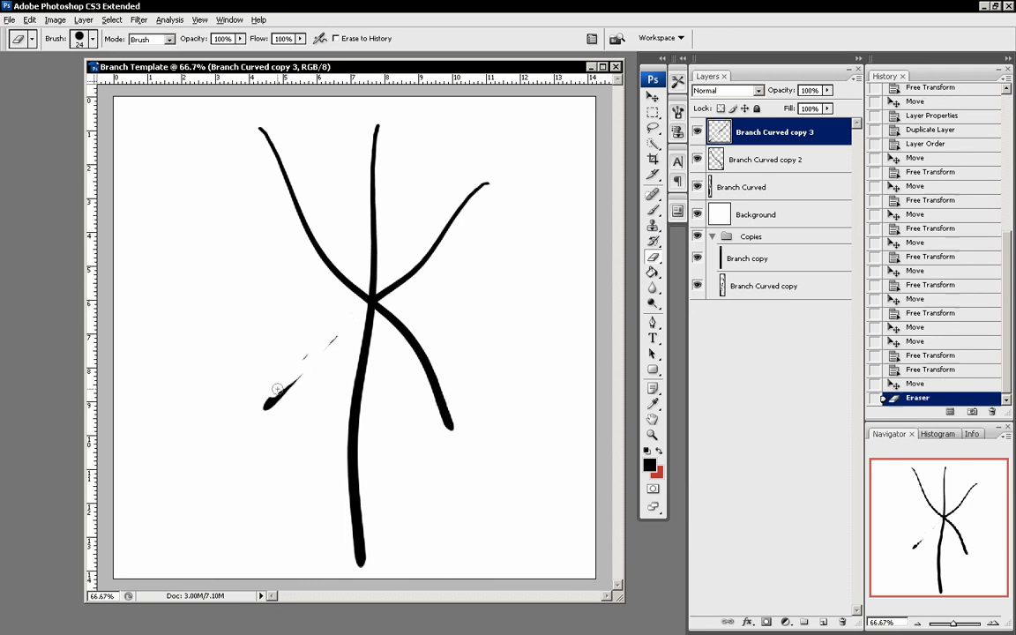
right_click(287, 381)
left_click(330, 339)
left_click_drag(323, 294, 358, 329)
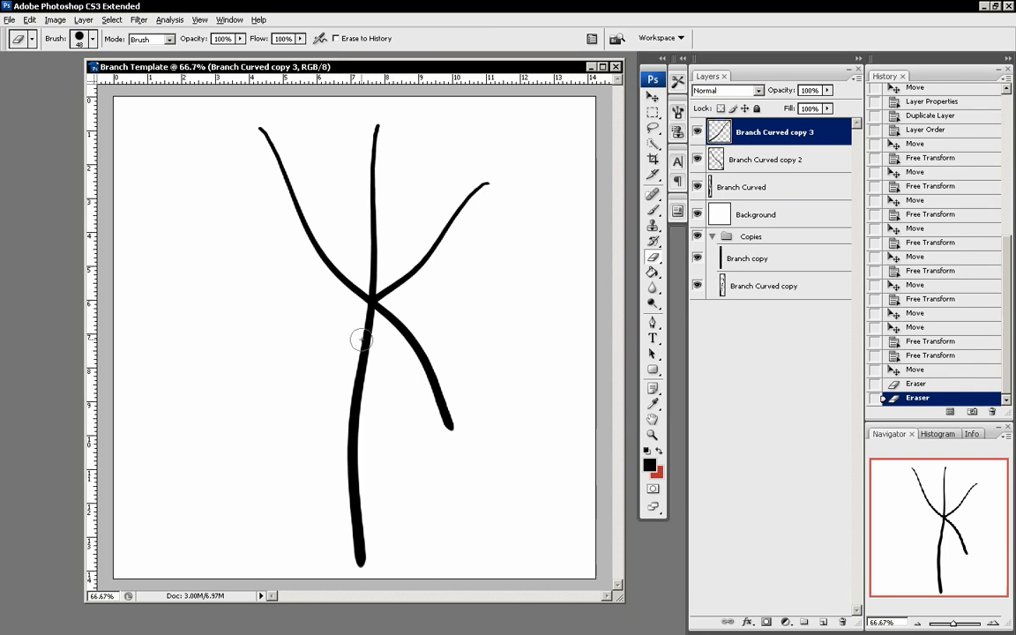
Step: Erase the part of Branch Curved copy 2 below the junction and the part of Branch Curved above it
left_click(776, 187)
left_click(786, 159)
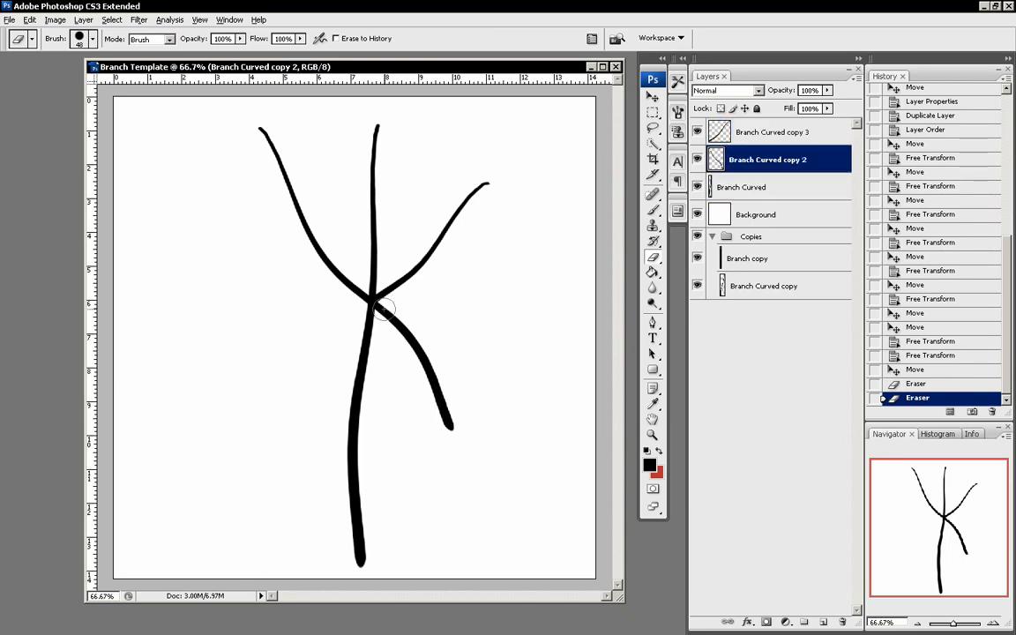
mouse_move(375, 300)
left_mouse_down()
mouse_move(410, 334)
mouse_move(452, 429)
left_mouse_up()
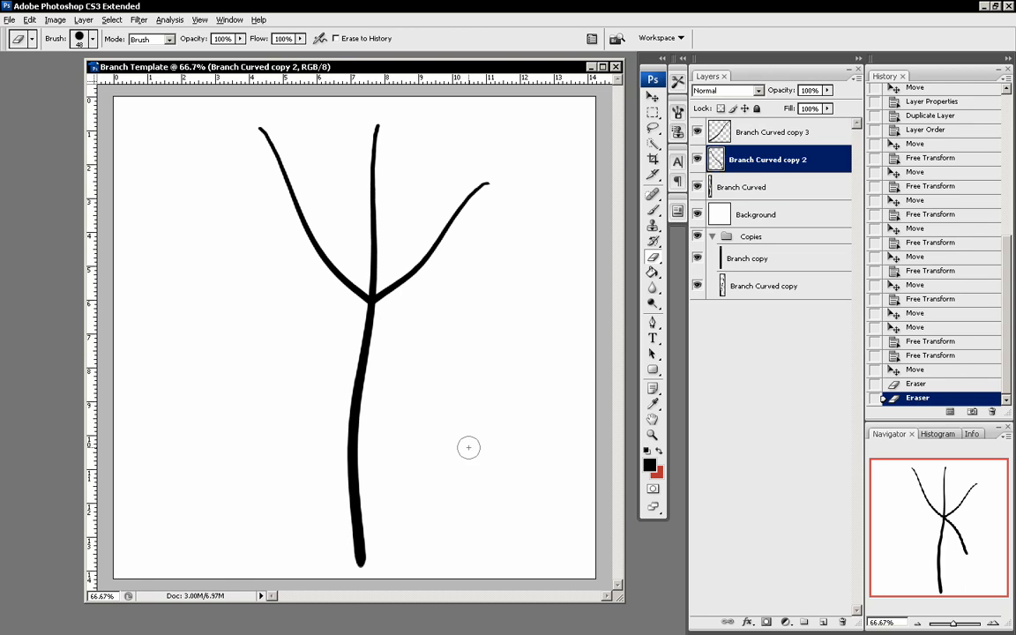
left_click(785, 187)
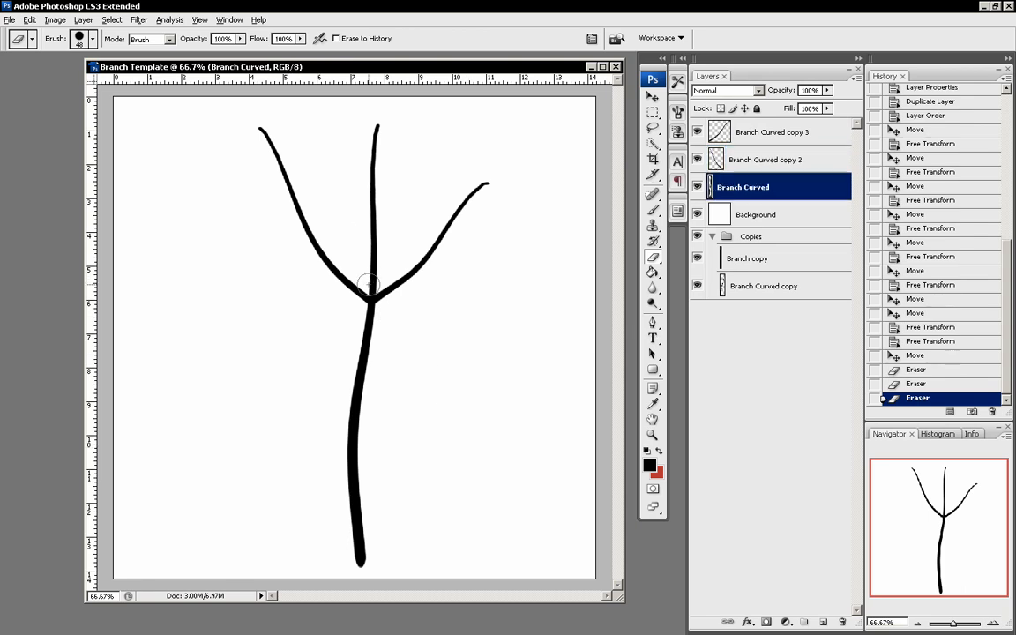
left_click_drag(372, 292, 378, 126)
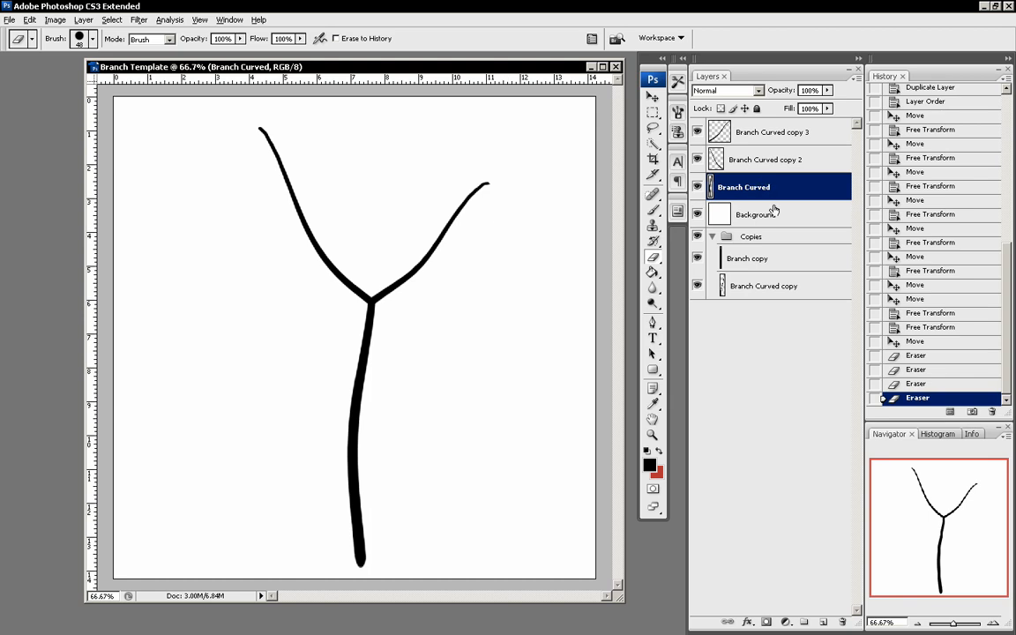
Step: Duplicate Branch Curved copy 2, move it lower on the stem, and rotate it counterclockwise about 22° to form a left side branch
left_click(700, 160)
left_click(772, 158)
left_click_drag(778, 168, 823, 622)
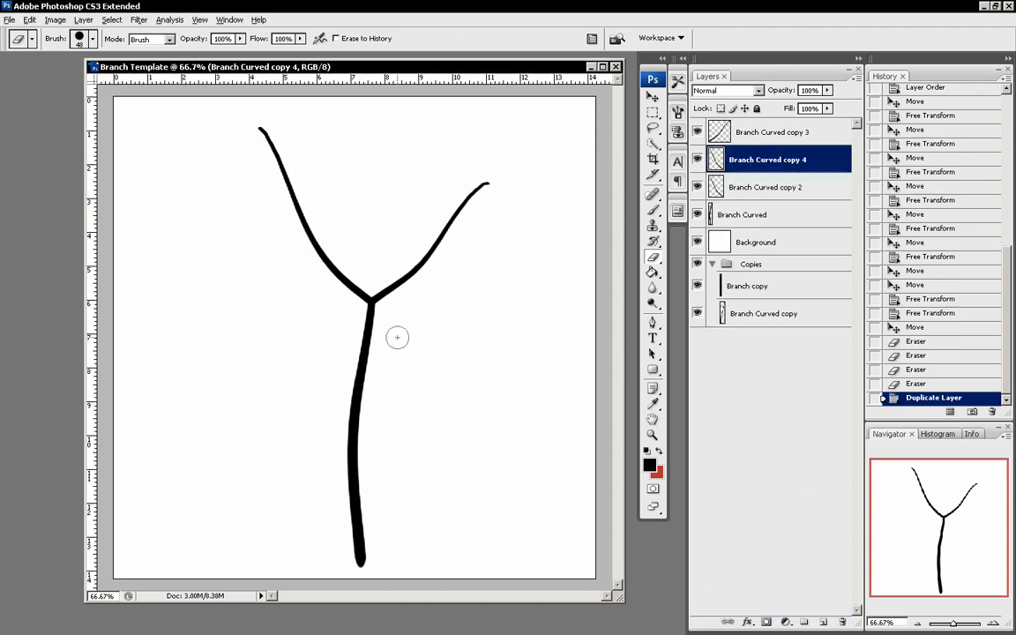
key("v")
mouse_move(381, 238)
left_mouse_down()
mouse_move(319, 390)
mouse_move(341, 410)
mouse_move(344, 399)
mouse_move(414, 369)
left_mouse_up()
key("ctrl+t")
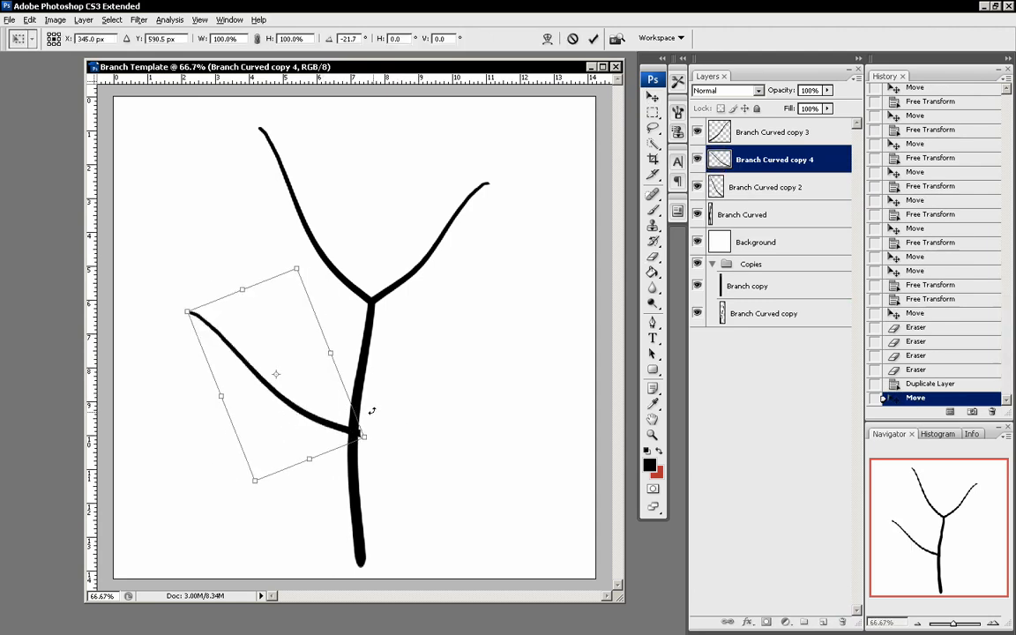
left_click_drag(340, 421, 334, 424)
key("Return")
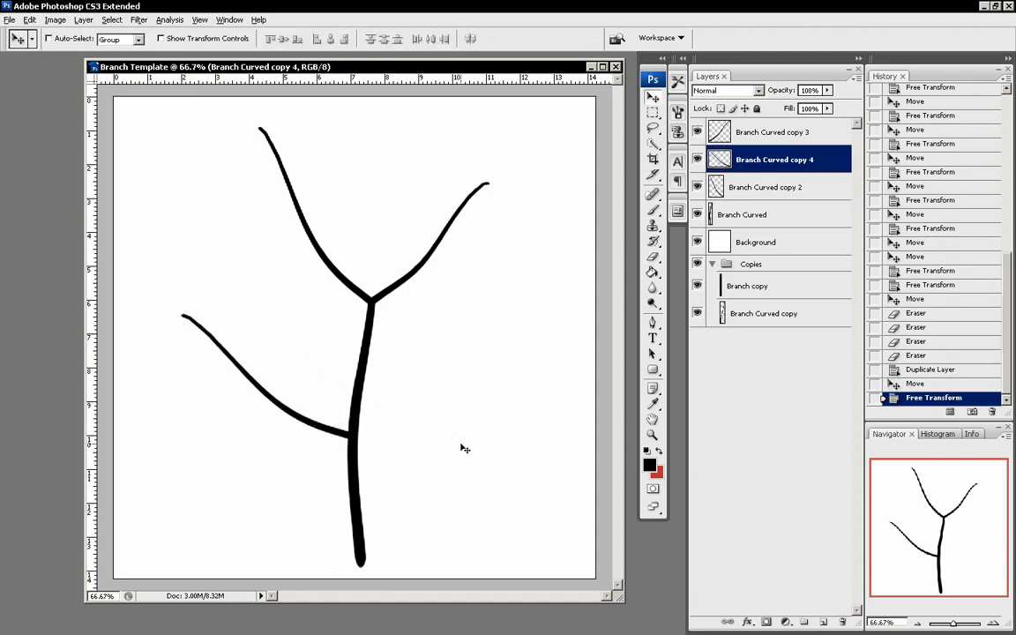
Step: Delete the rotated Branch Curved copy 4 layer
right_click(844, 156)
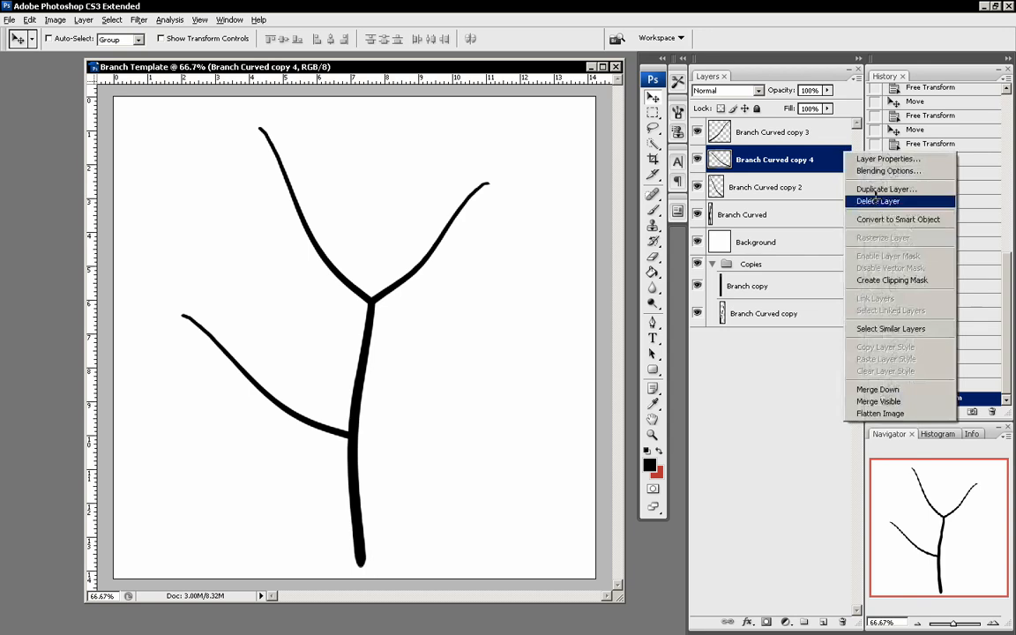
left_click(880, 202)
left_click(443, 245)
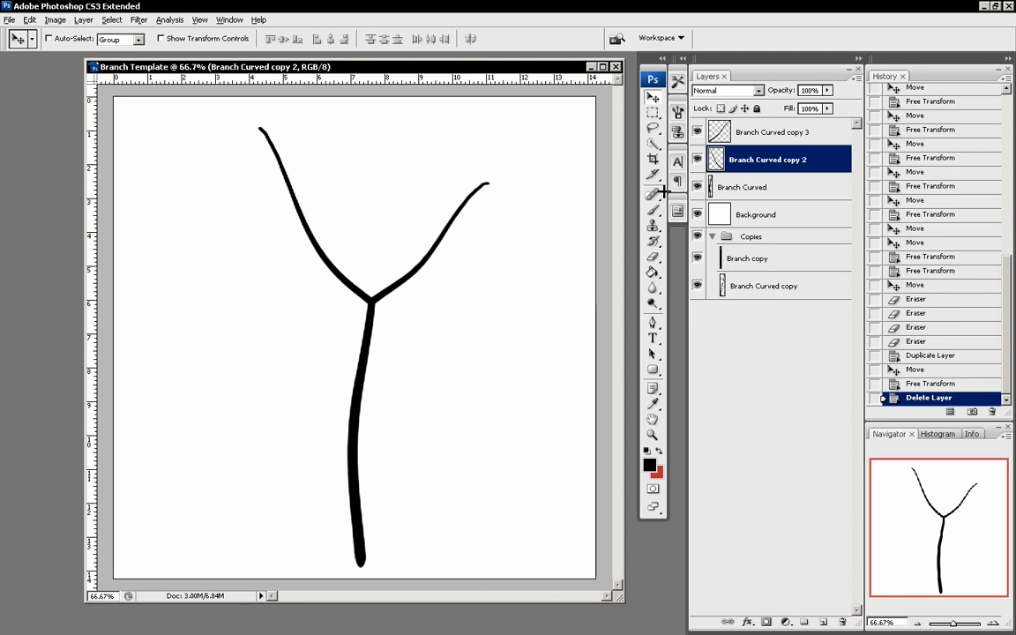
Step: Duplicate Branch Curved copy from the Copies group, place the duplicate at the top of the layer stack, and shift it left of the stem
left_click(792, 287)
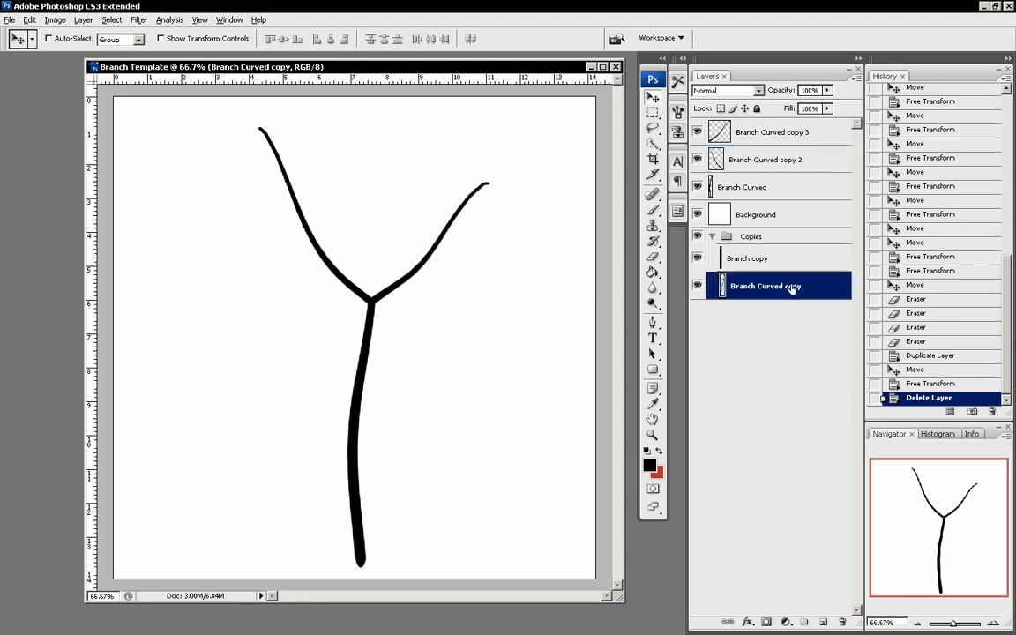
left_click_drag(787, 283, 826, 621)
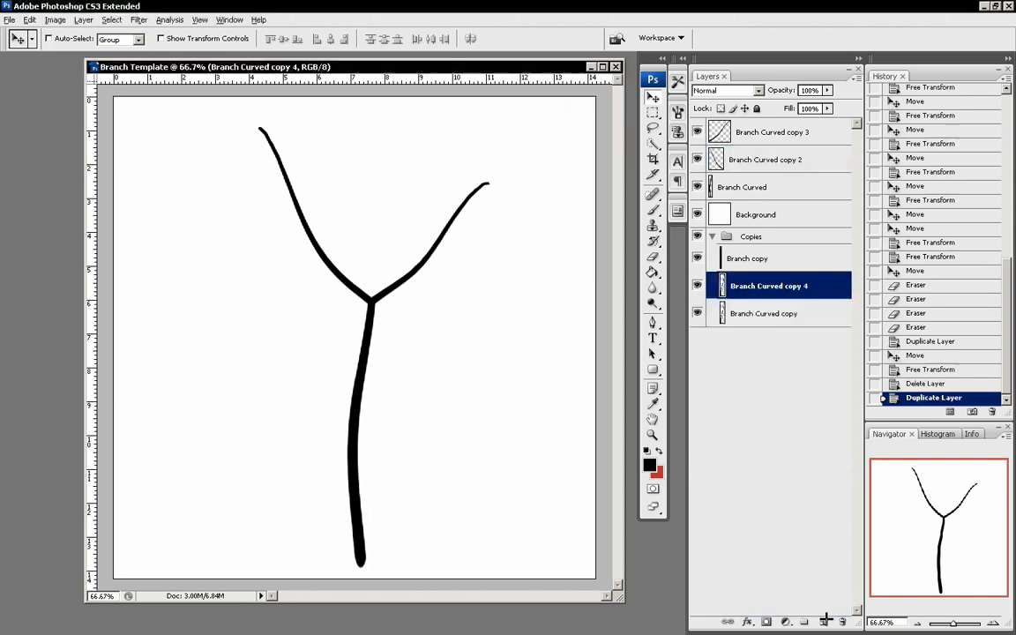
left_click_drag(798, 300, 798, 131)
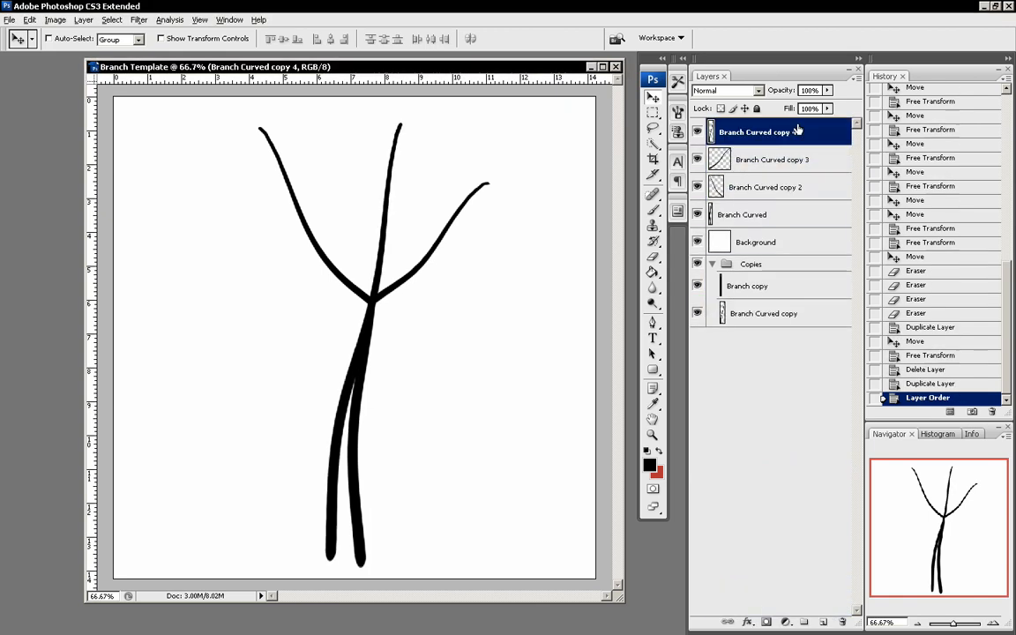
left_click_drag(301, 334, 227, 333)
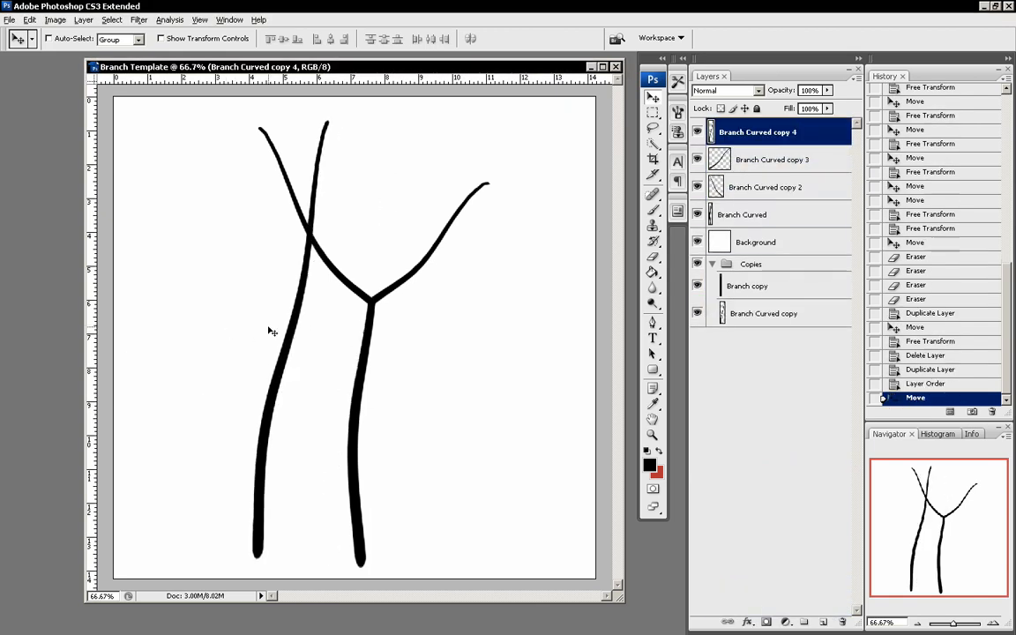
Step: Shorten the new branch to about 73% height, rotate it counterclockwise, and position its thick end across the lower stem
key("ctrl+t")
left_click_drag(294, 120, 291, 194)
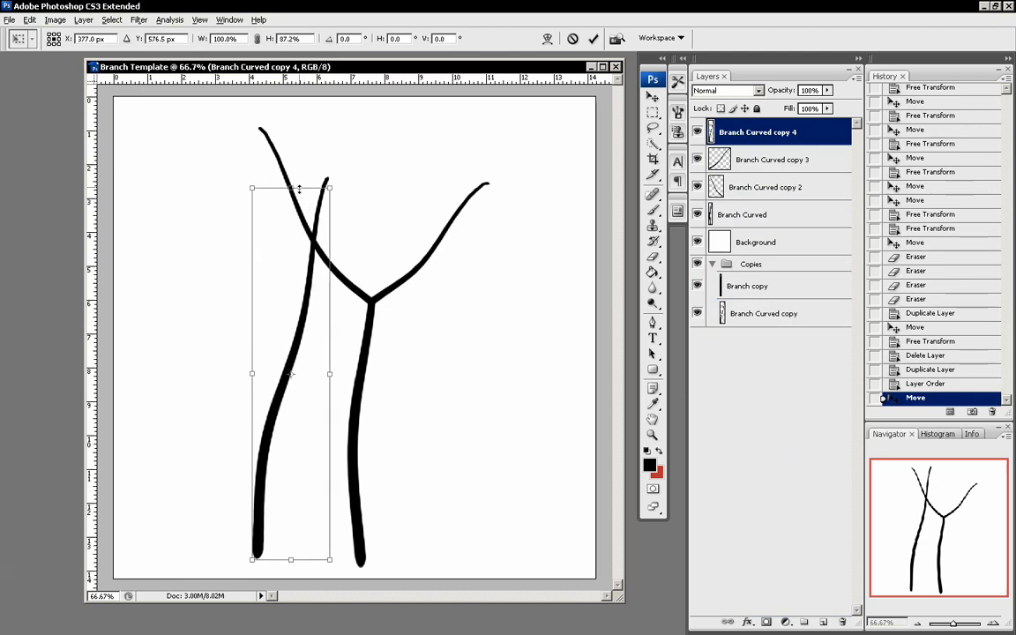
left_click_drag(450, 359, 421, 318)
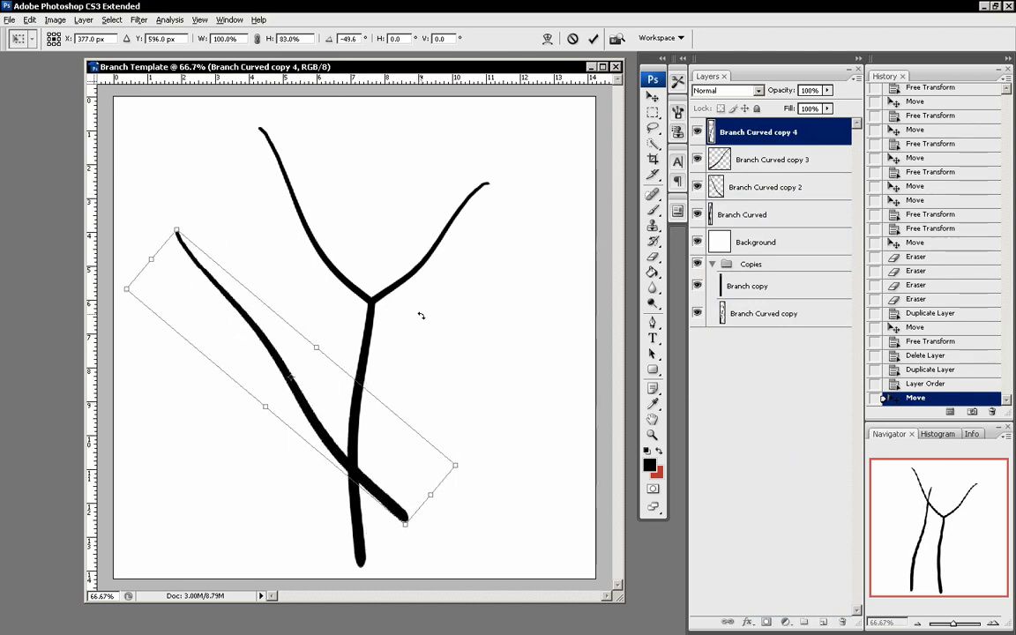
left_click_drag(152, 259, 182, 282)
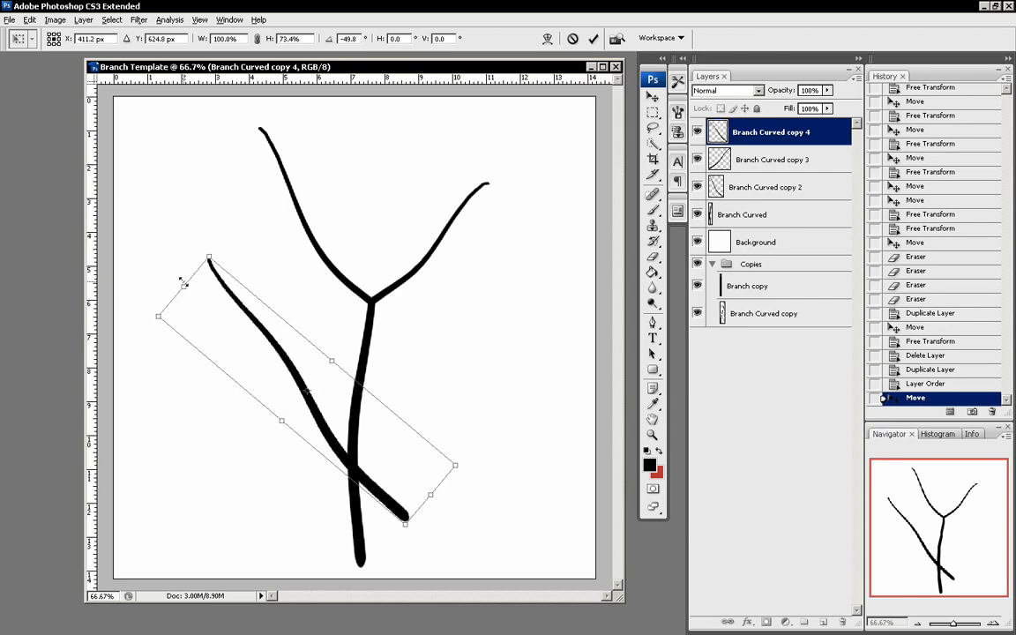
left_click_drag(336, 345, 345, 420)
key("Return")
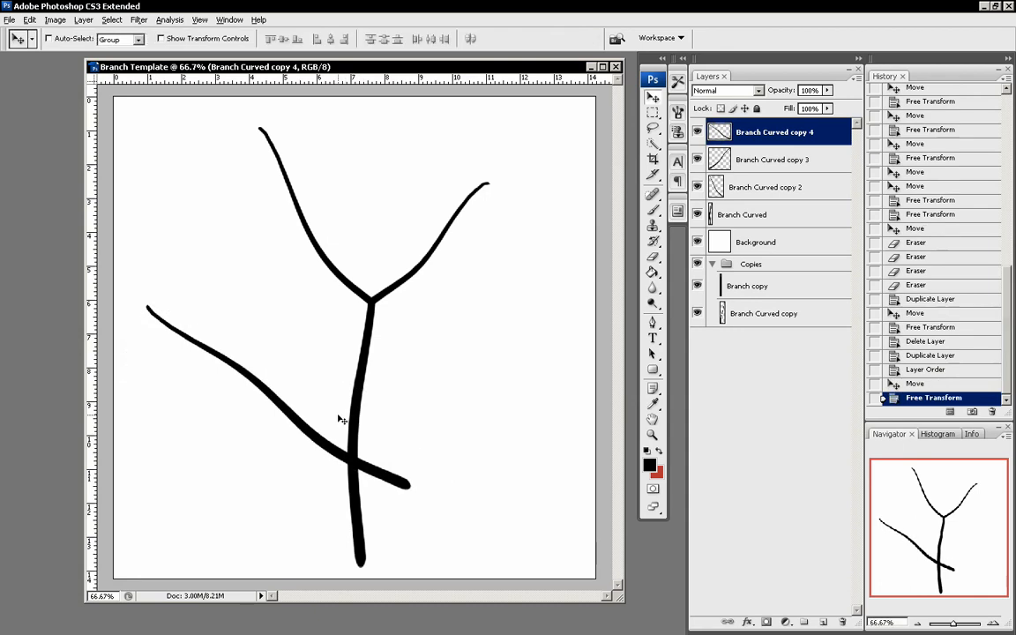
Step: Warp the lower left branch, bending its middle, lowering its tip, and pulling its thick end back to the stem
key("ctrl+t")
right_click(291, 363)
left_click(322, 455)
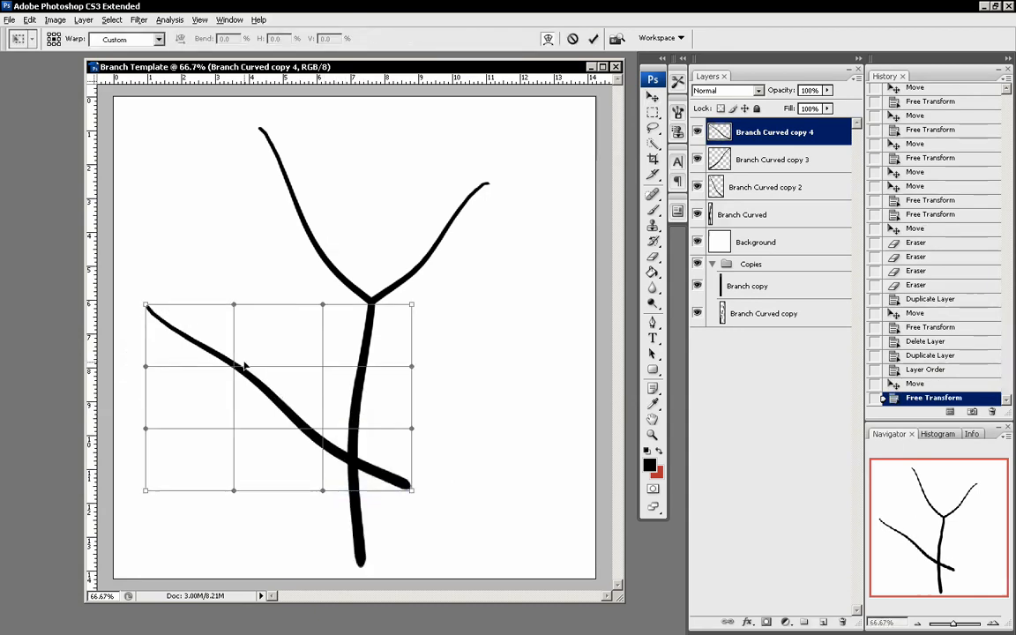
left_click_drag(238, 366, 208, 388)
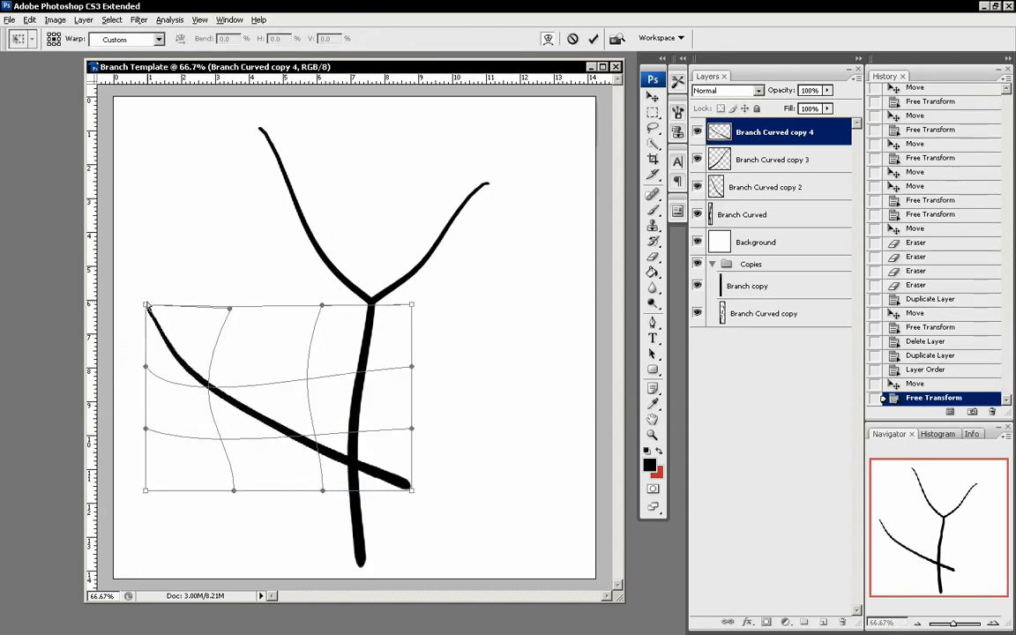
left_click_drag(149, 310, 149, 341)
left_click_drag(249, 397, 362, 475)
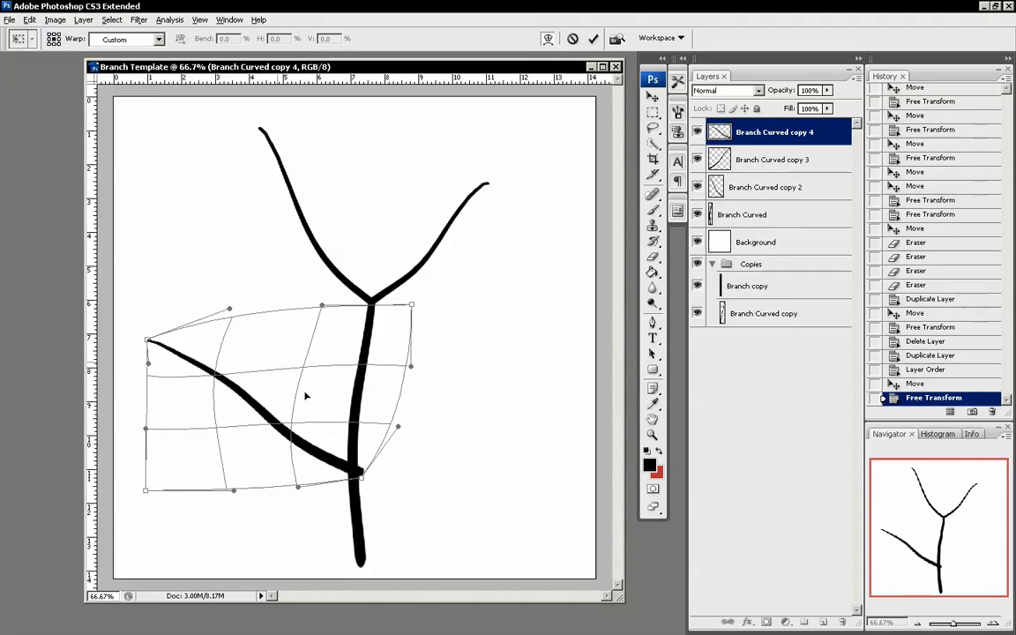
Step: Bend the branch's outer section downward, adjust its tip, apply the warp, and move the branch up against the stem
mouse_move(226, 355)
left_mouse_down()
mouse_move(221, 331)
mouse_move(224, 369)
left_mouse_up()
left_click_drag(222, 369, 197, 391)
left_click_drag(150, 341, 157, 350)
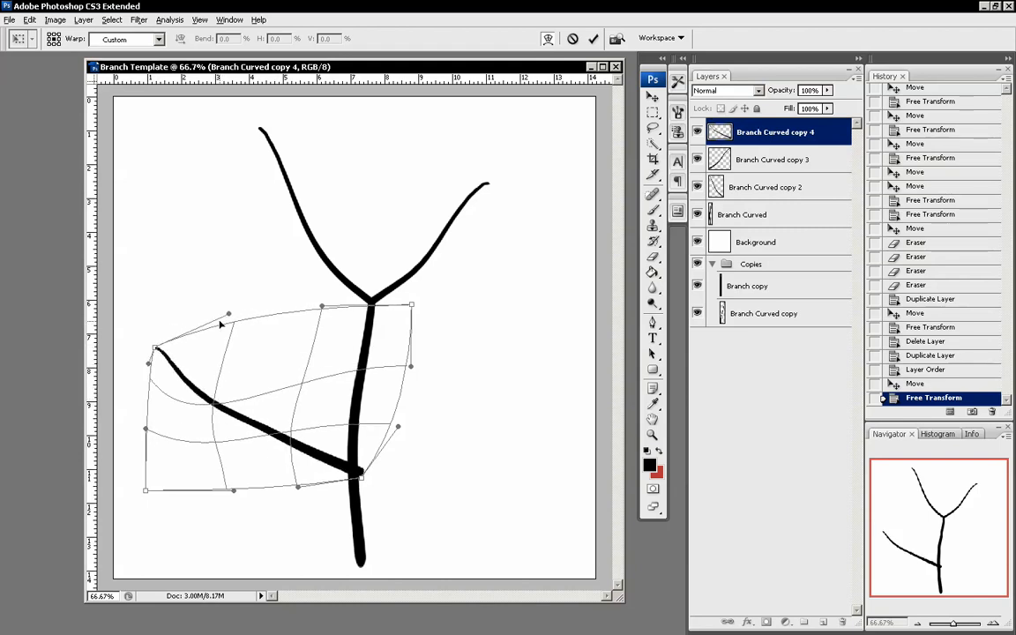
mouse_move(238, 325)
left_mouse_down()
mouse_move(227, 338)
mouse_move(235, 323)
left_mouse_up()
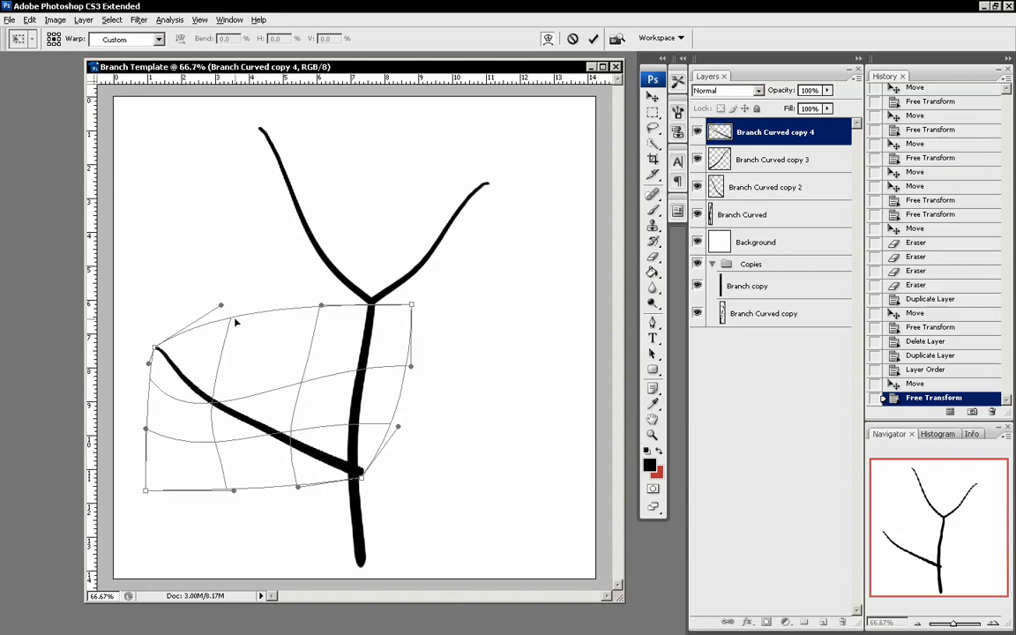
key("Return")
mouse_move(273, 354)
left_mouse_down()
mouse_move(273, 365)
mouse_move(273, 341)
left_mouse_up()
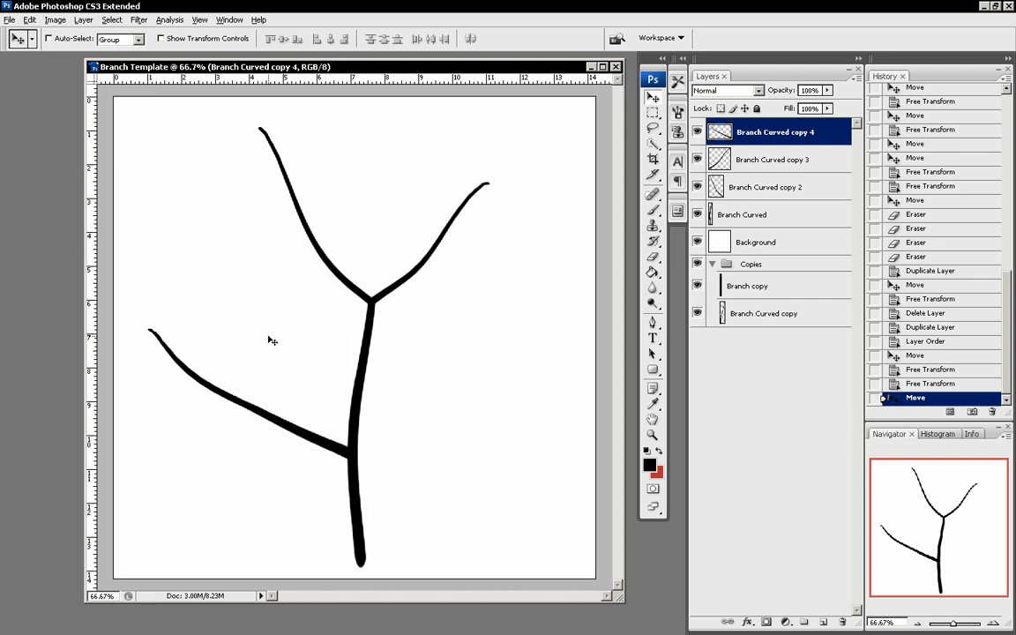
Step: Warp the branch's inner section into an upward arch near the stem, apply it, and move the branch down along the stem
key("ctrl+t")
right_click(317, 382)
left_click(349, 412)
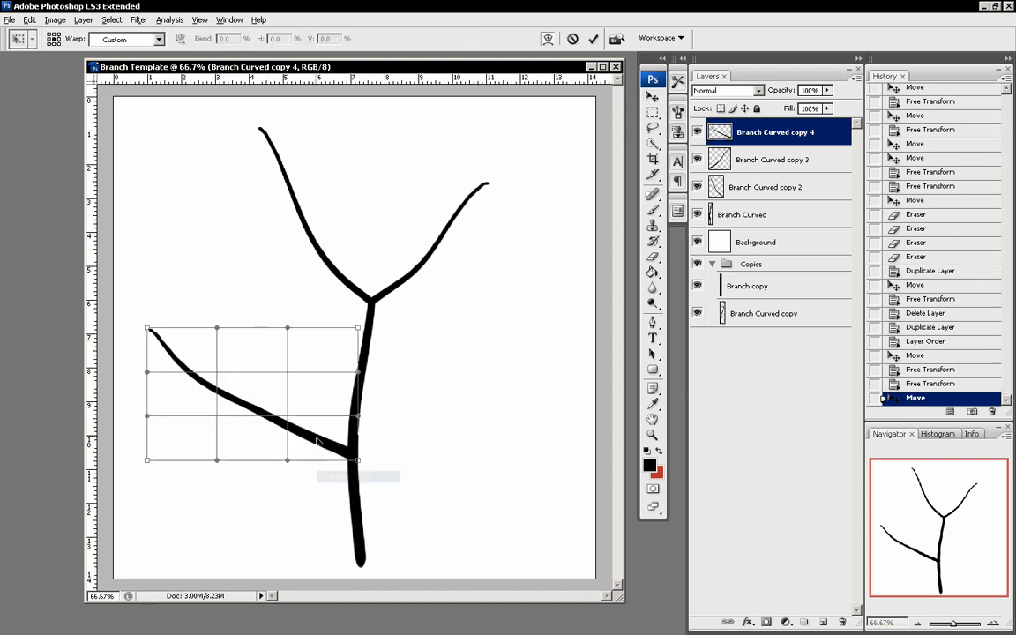
left_click_drag(317, 441, 352, 443)
key("Return")
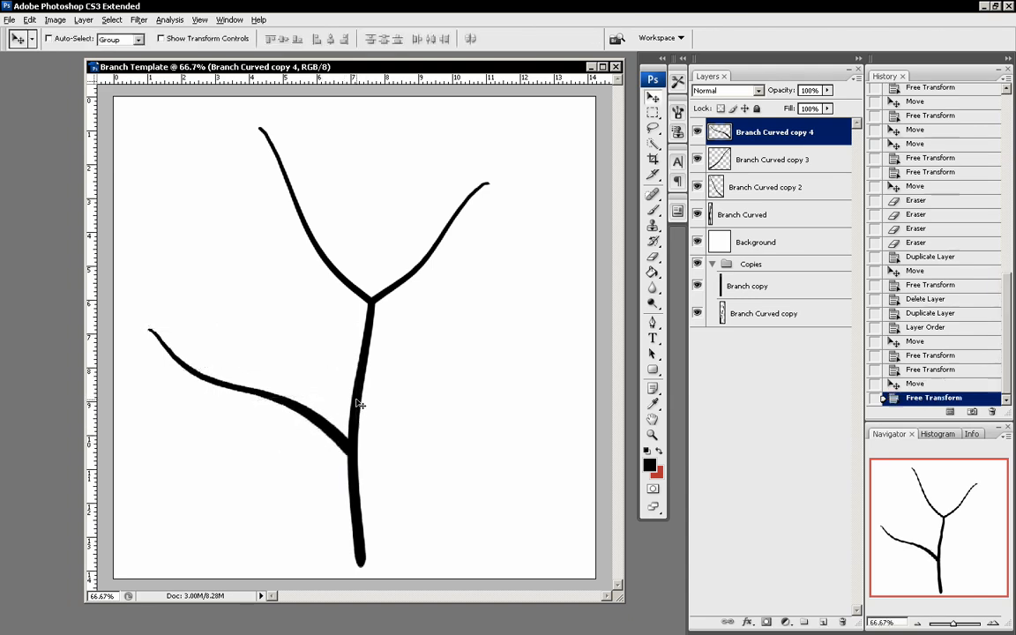
left_click_drag(359, 404, 344, 425)
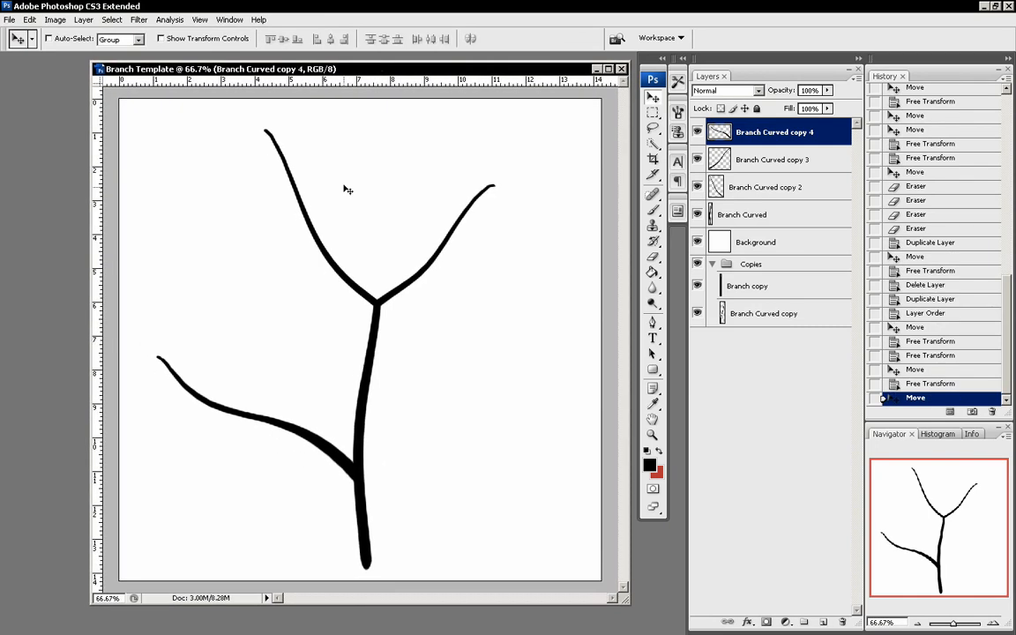
Step: Scale the lower left branch to about 83% width and 93% height
key("ctrl+t")
left_click_drag(155, 419, 190, 418)
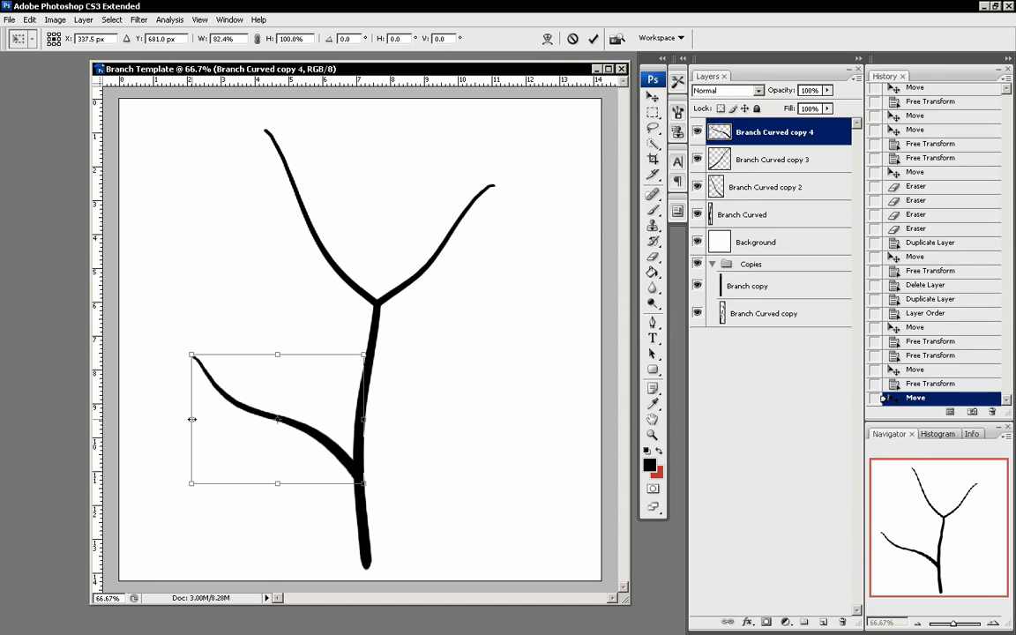
mouse_move(277, 356)
left_mouse_down()
mouse_move(281, 378)
mouse_move(281, 360)
left_mouse_up()
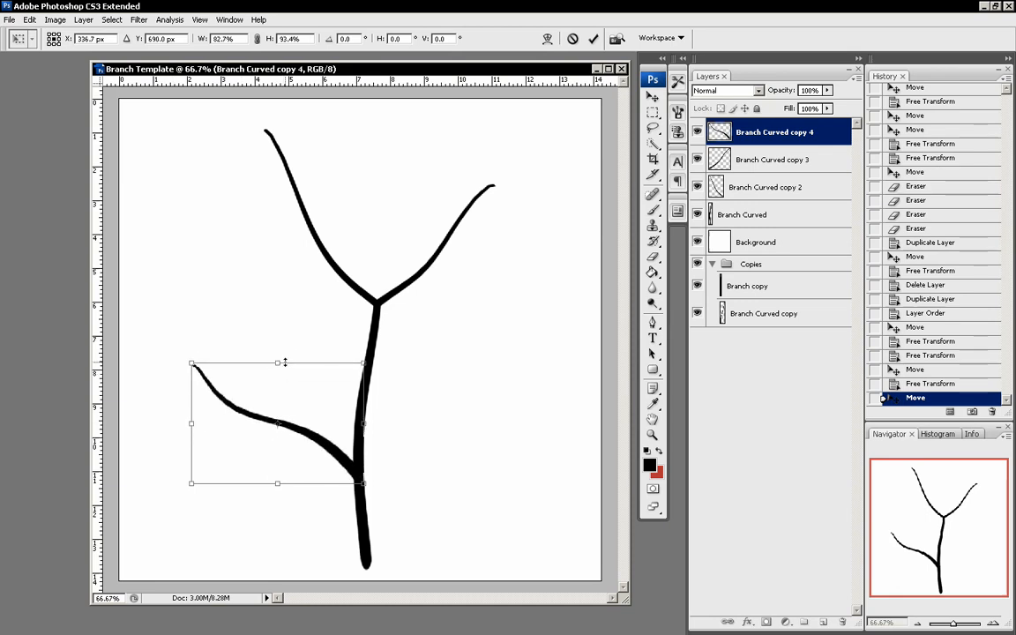
key("Return")
Step: Warp the branch's base into a tighter downward curve, apply it, and nudge the branch up so it merges with the stem
key("ctrl+t")
right_click(325, 443)
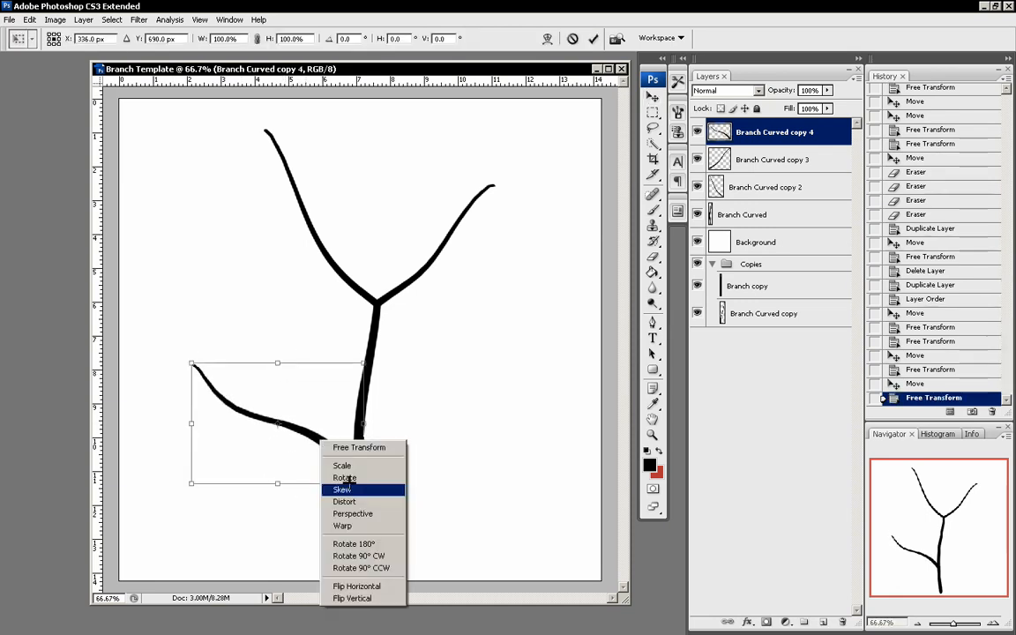
left_click(331, 452)
left_click_drag(318, 437, 341, 474)
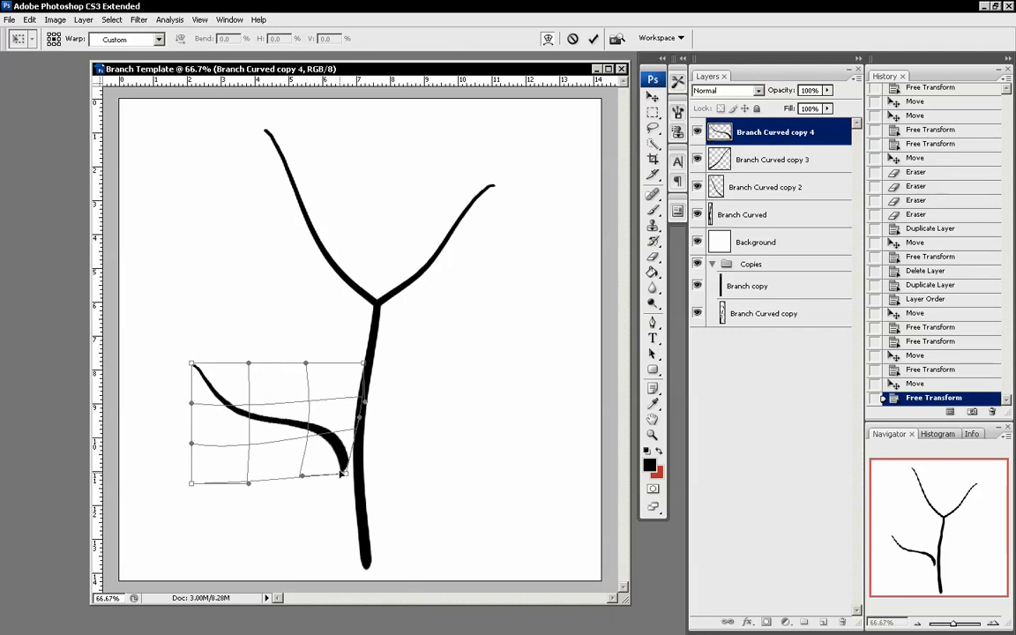
key("Return")
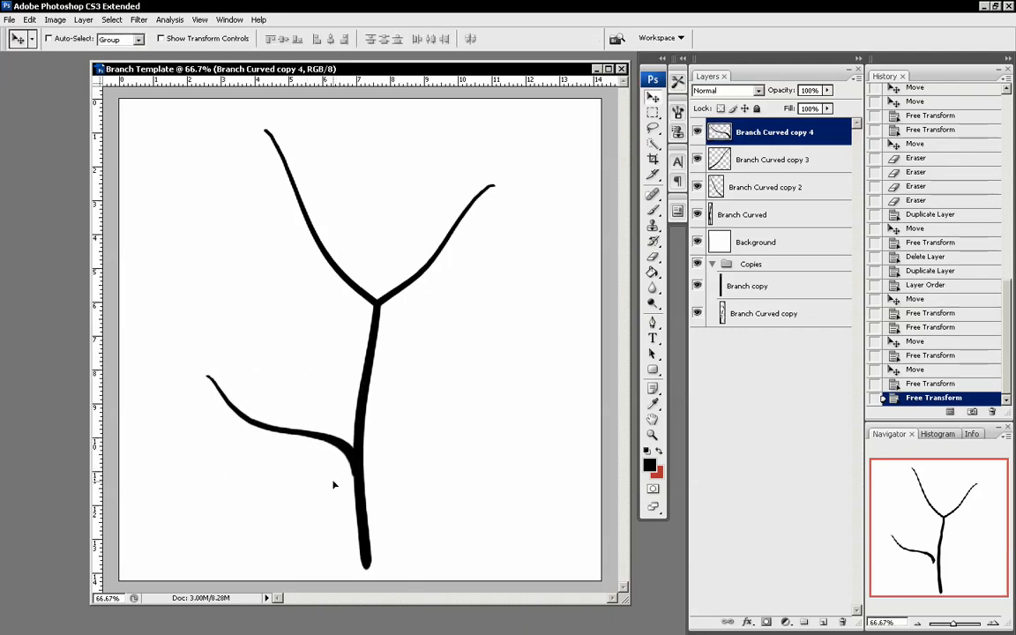
key("shift+Up")
key("shift+Up")
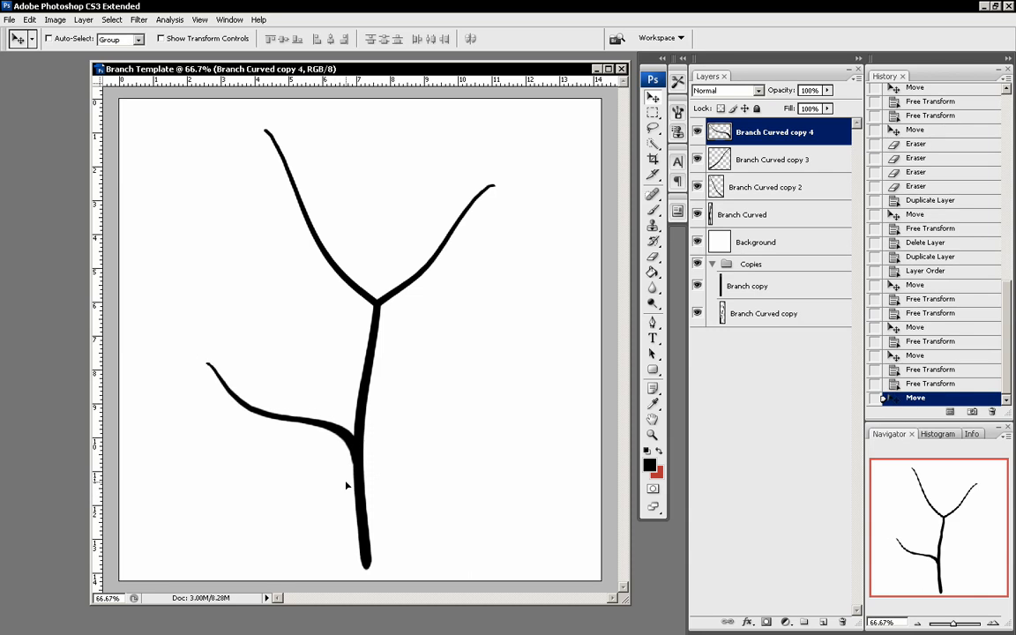
Step: Duplicate the lower left branch over to the stem's right side and flip the copy horizontally
left_click_drag(342, 503, 442, 481)
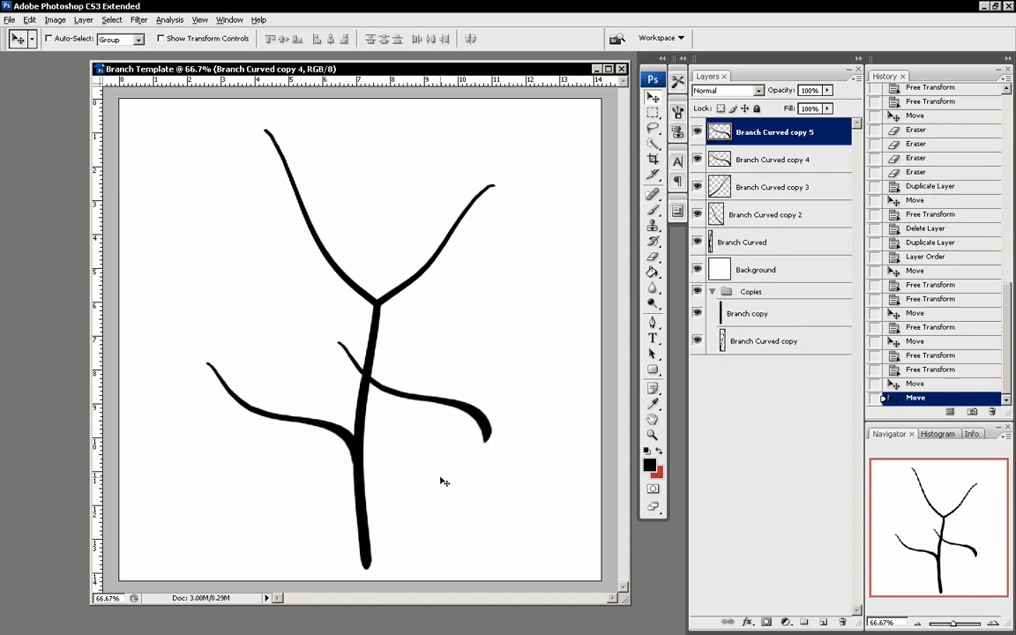
key("ctrl+t")
right_click(413, 412)
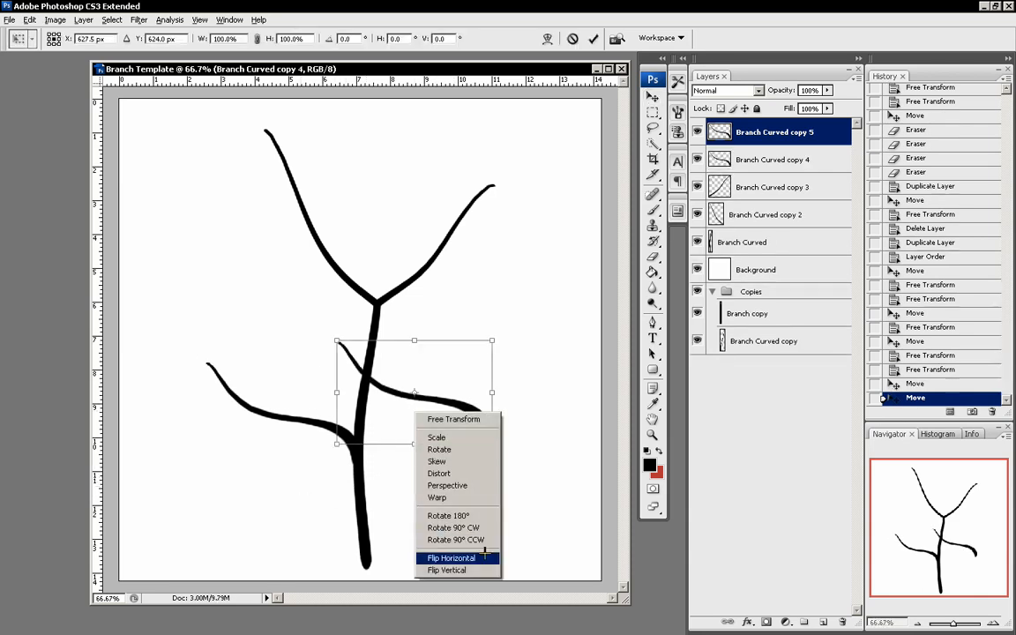
left_click(446, 570)
Step: Rotate the flipped branch to about -22.5°, position its base against the stem, and apply the transform
left_click_drag(521, 503, 445, 521)
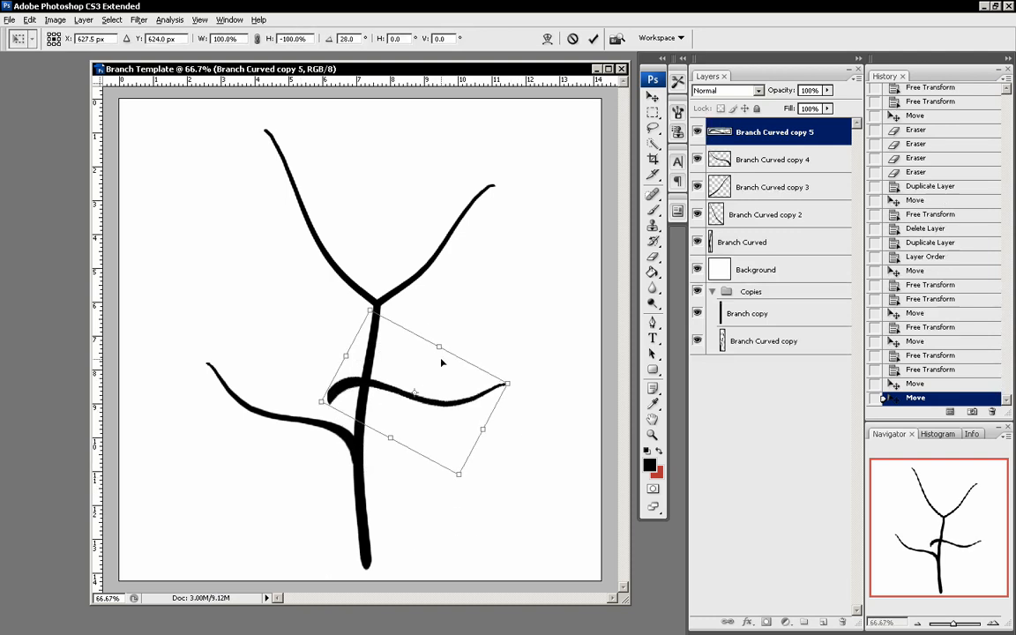
left_click_drag(507, 496, 527, 381)
left_click_drag(438, 361, 436, 402)
mouse_move(499, 477)
left_mouse_down()
mouse_move(505, 494)
mouse_move(505, 485)
left_mouse_up()
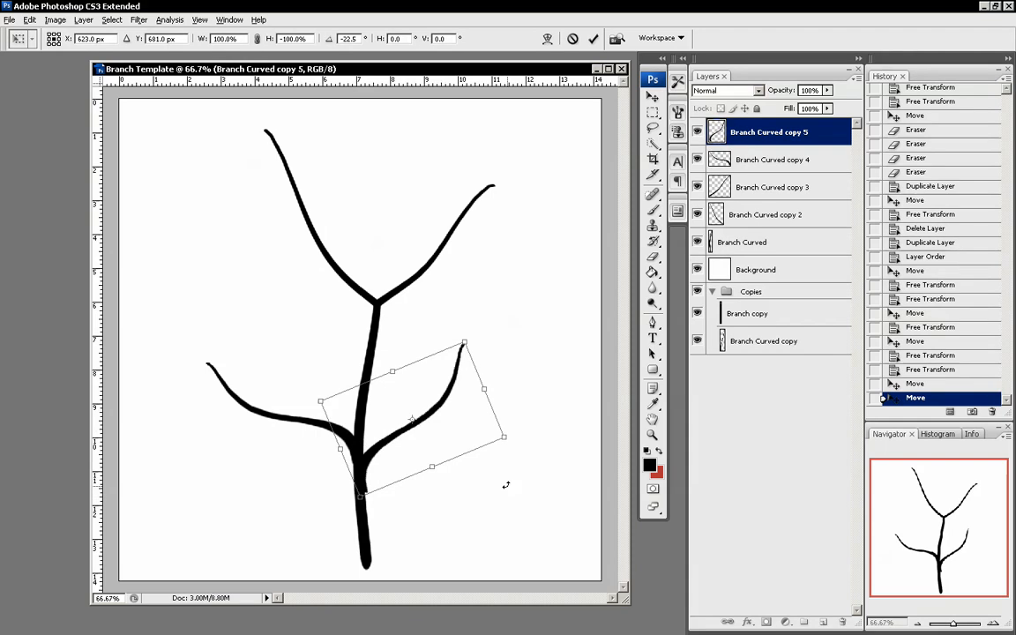
key("Return")
Step: Warp the lower right branch so its curve flattens and its tip pulls in and down, and apply the warp
key("ctrl+t")
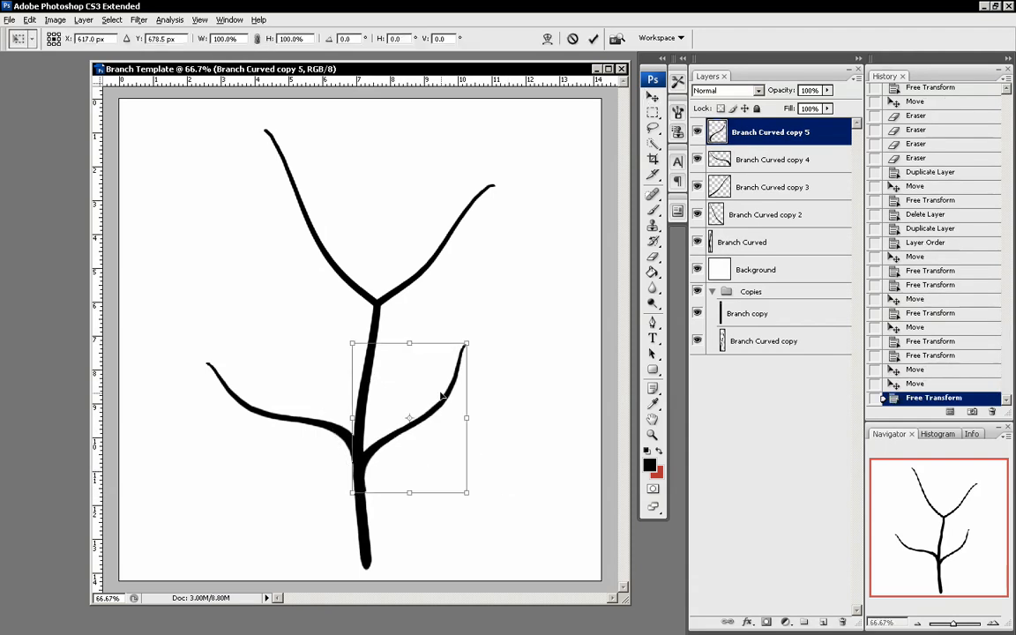
right_click(442, 396)
left_click(460, 479)
left_click_drag(444, 393, 436, 389)
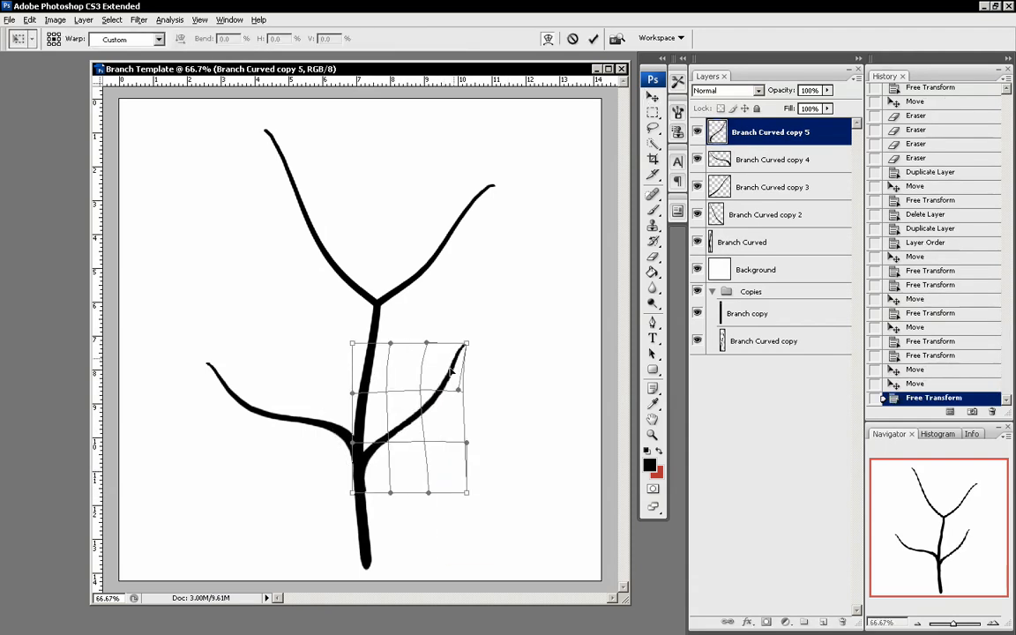
left_click_drag(467, 343, 434, 406)
key("Return")
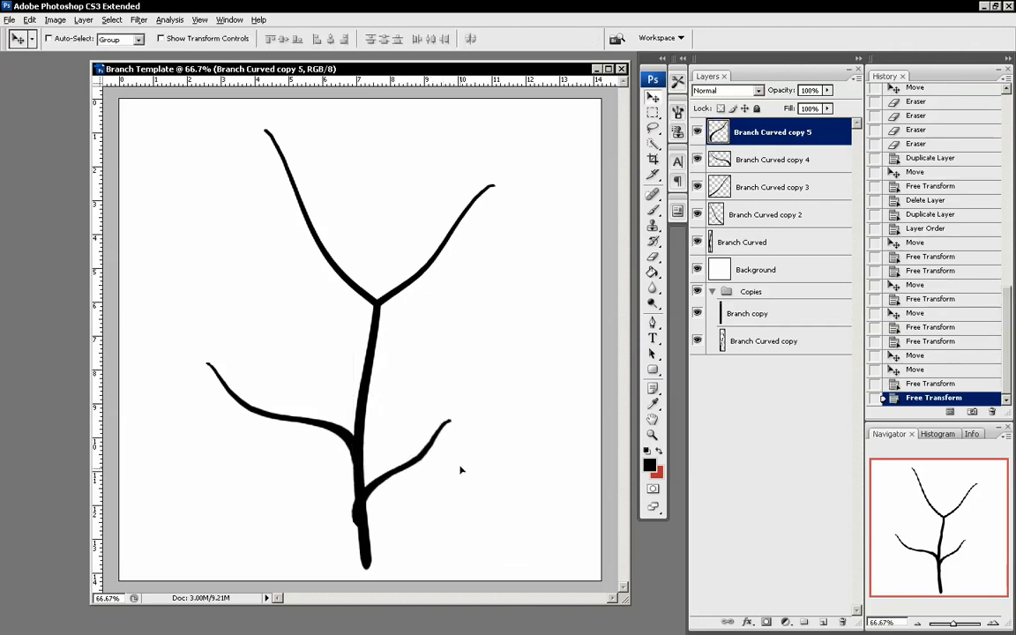
Step: Move the lower right branch up to meet the left one, and erase its base protruding past the stem's left side
left_click_drag(460, 441, 453, 437)
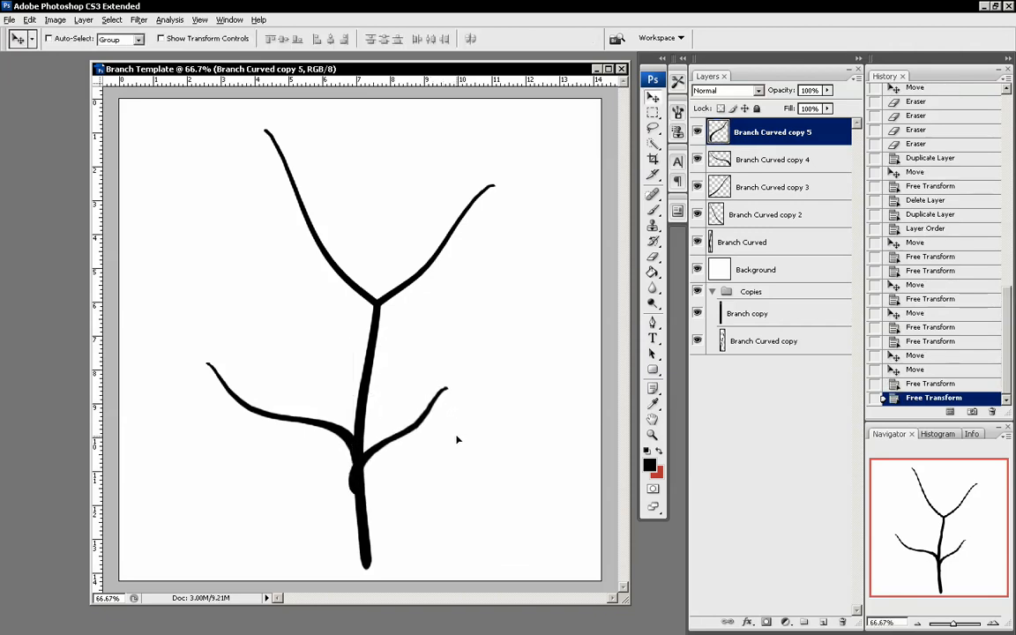
key("e")
left_click_drag(344, 468, 350, 483)
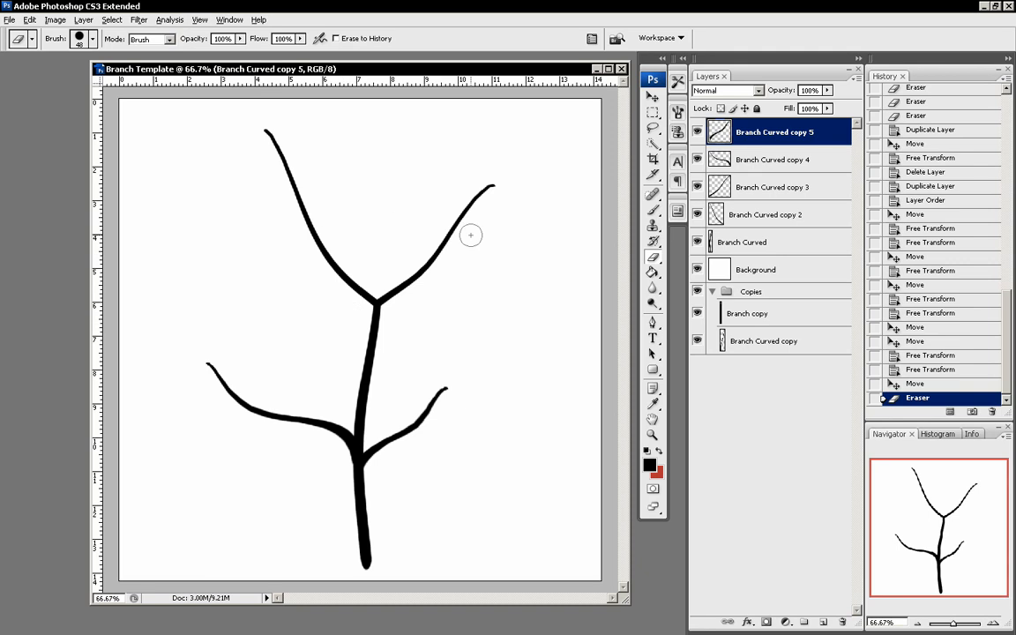
Step: Duplicate the Branch Curved copy layer from the Copies group and place the duplicate above all other layers
left_click(799, 341)
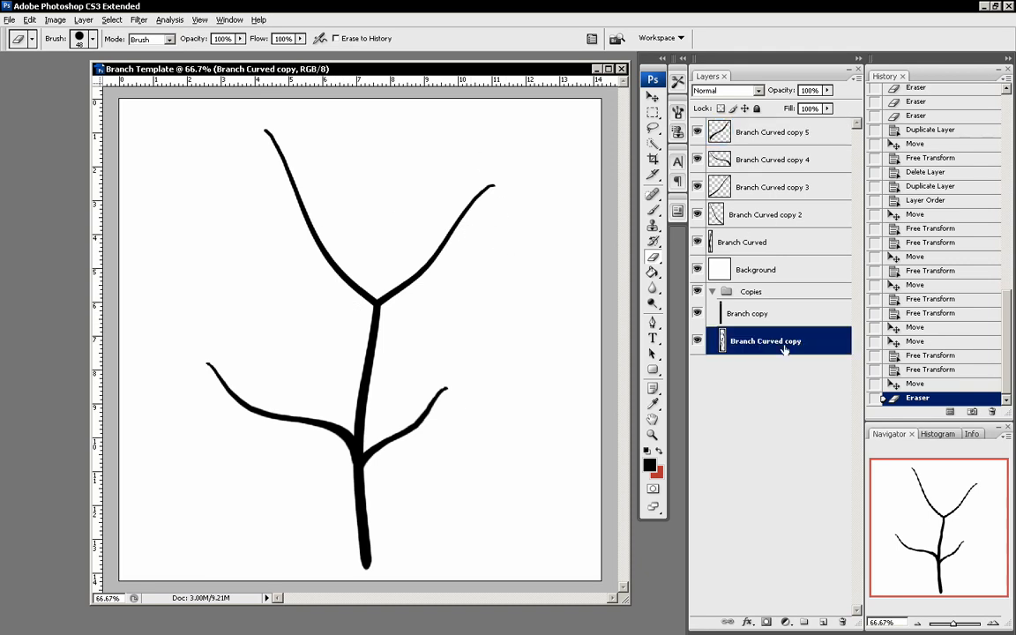
left_click_drag(783, 344, 823, 622)
left_click_drag(783, 341, 797, 131)
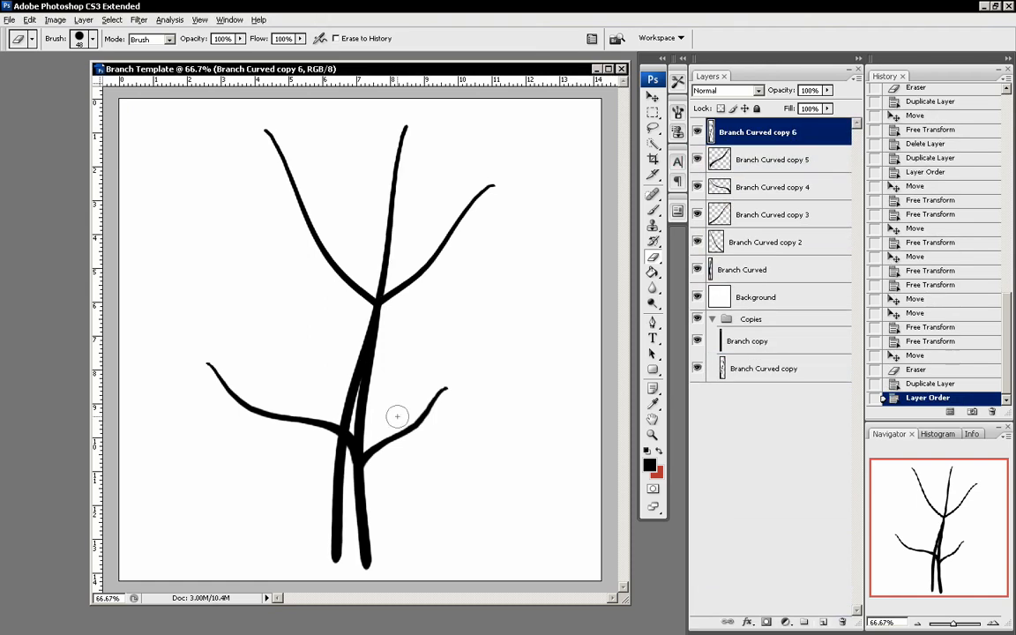
Step: Rotate the new full-length branch about -6.8°, align it over the main stem, and hide the Branch Curved layer
key("ctrl+t")
left_click_drag(463, 385, 467, 374)
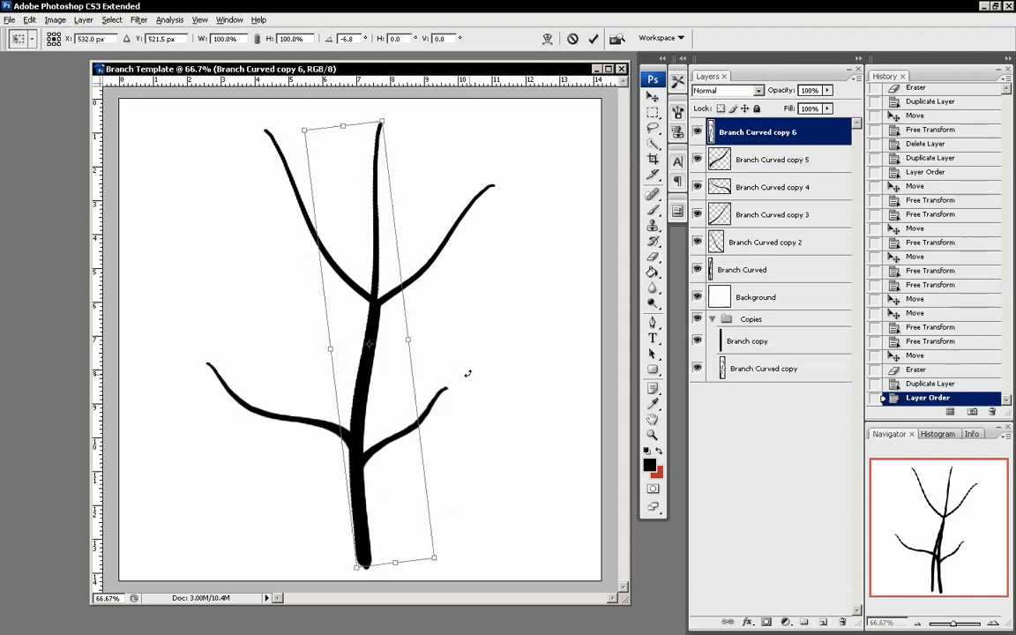
left_click_drag(413, 427, 420, 433)
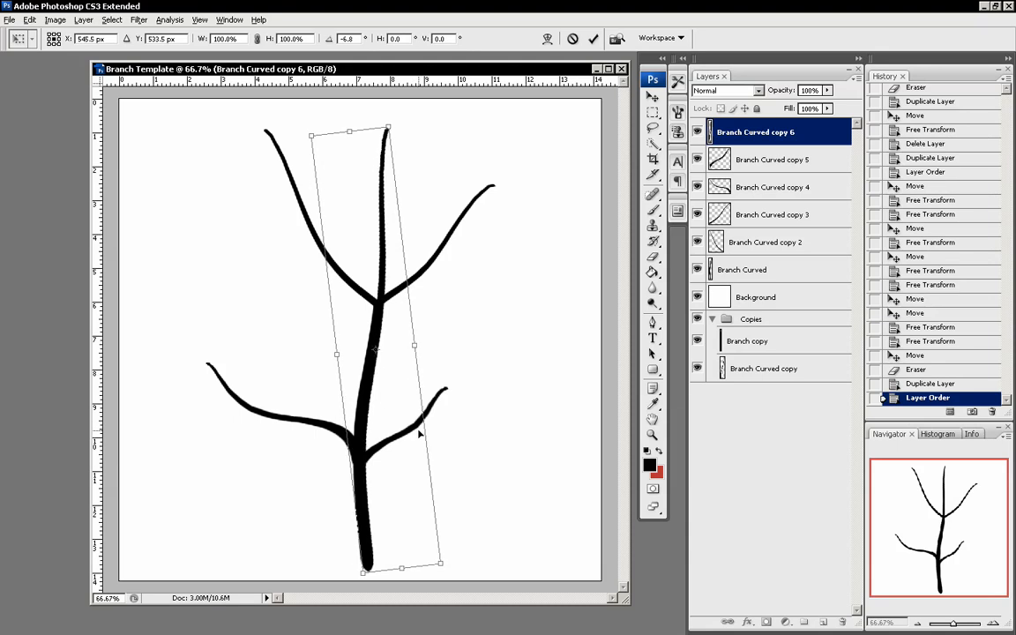
key("Return")
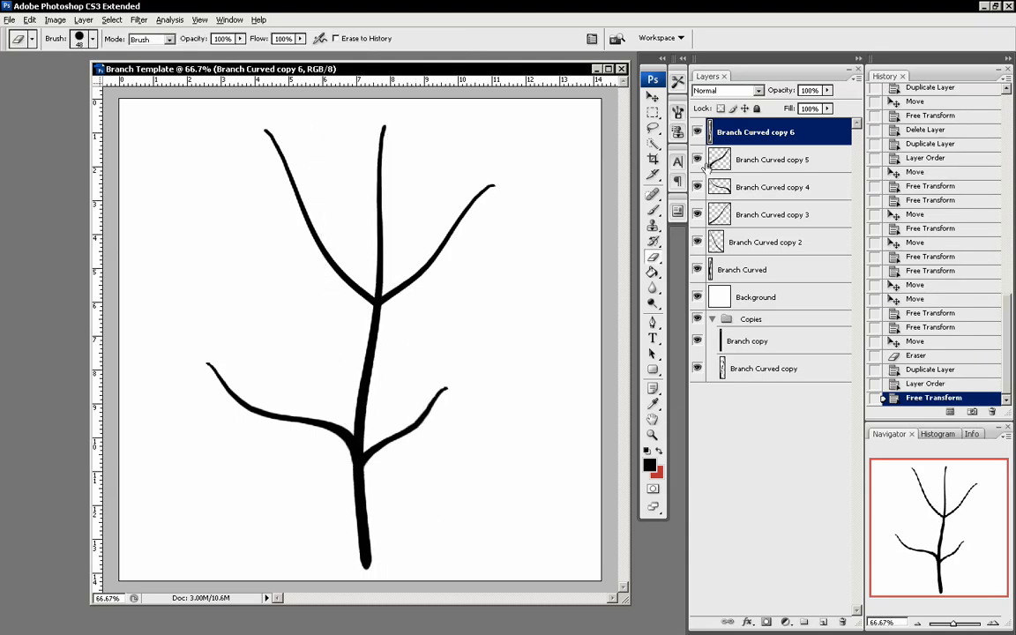
left_click(698, 242)
left_click(699, 271)
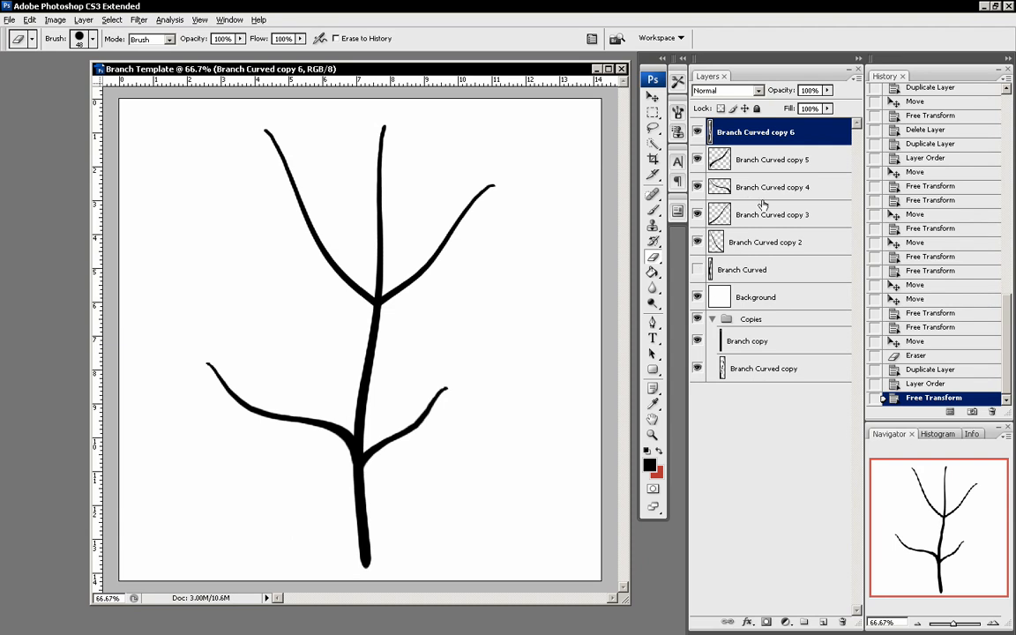
Step: Move the upper right branch on Branch Curved copy 3 higher up, so it crosses the new stem
left_click(767, 164)
left_click(756, 215)
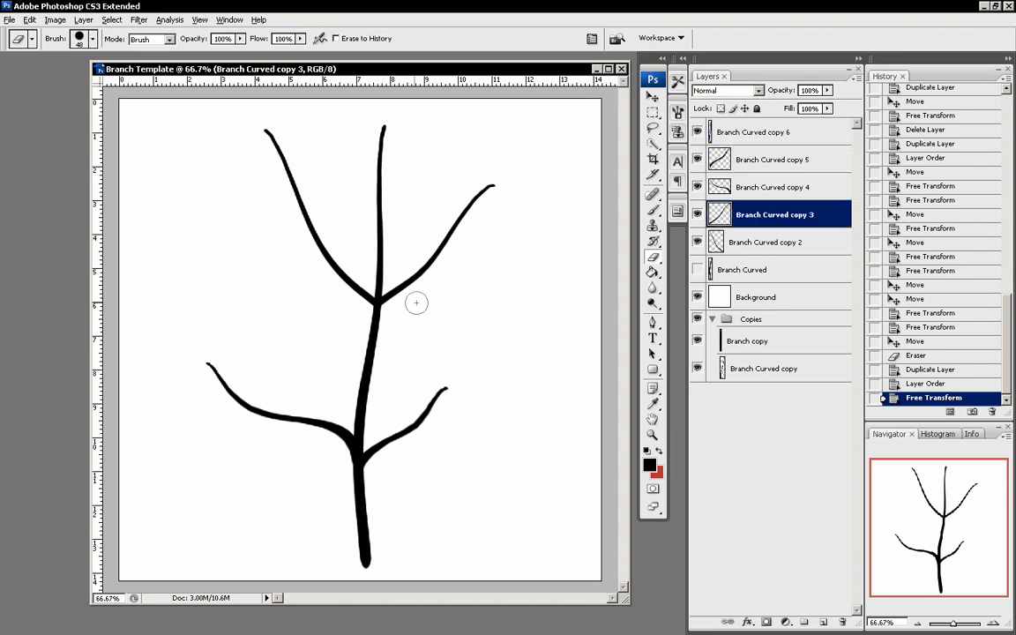
key("v")
mouse_move(446, 318)
left_mouse_down()
mouse_move(426, 277)
mouse_move(438, 272)
mouse_move(421, 273)
mouse_move(494, 245)
left_mouse_up()
left_click(782, 188)
key("ctrl+z")
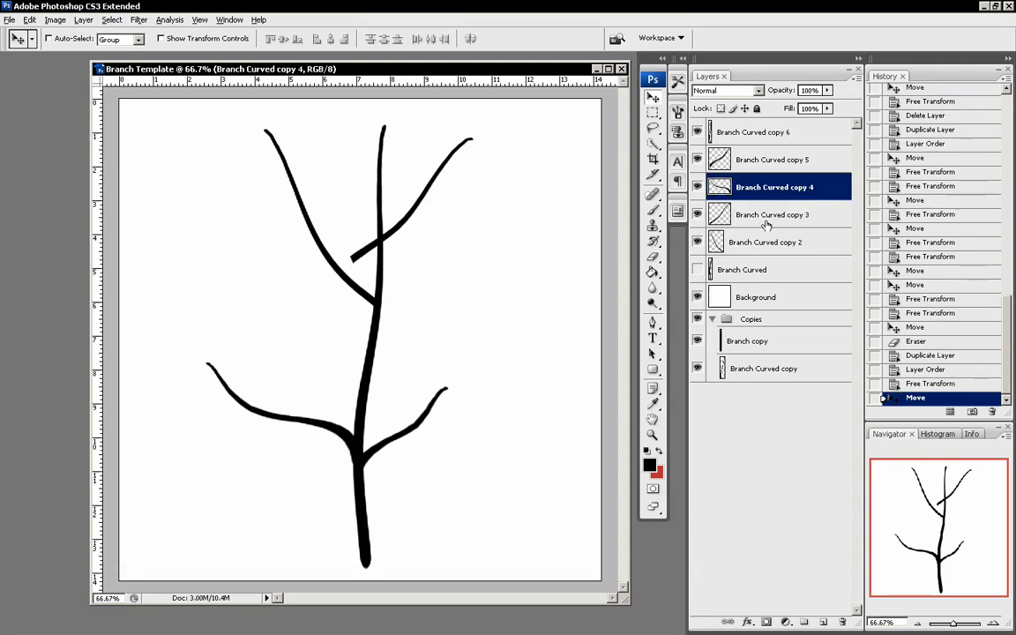
Step: Move the upper left branch higher up the stem, rotate it about -17.7°, and scale it down
left_click(766, 242)
left_click_drag(473, 384, 465, 352)
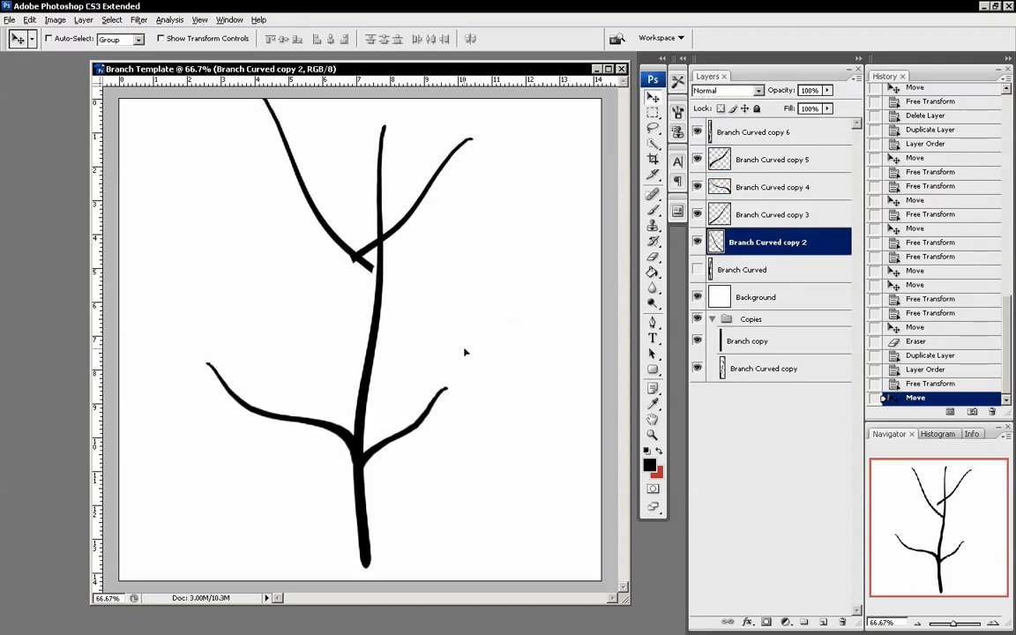
key("ctrl+t")
left_click_drag(210, 101, 173, 137)
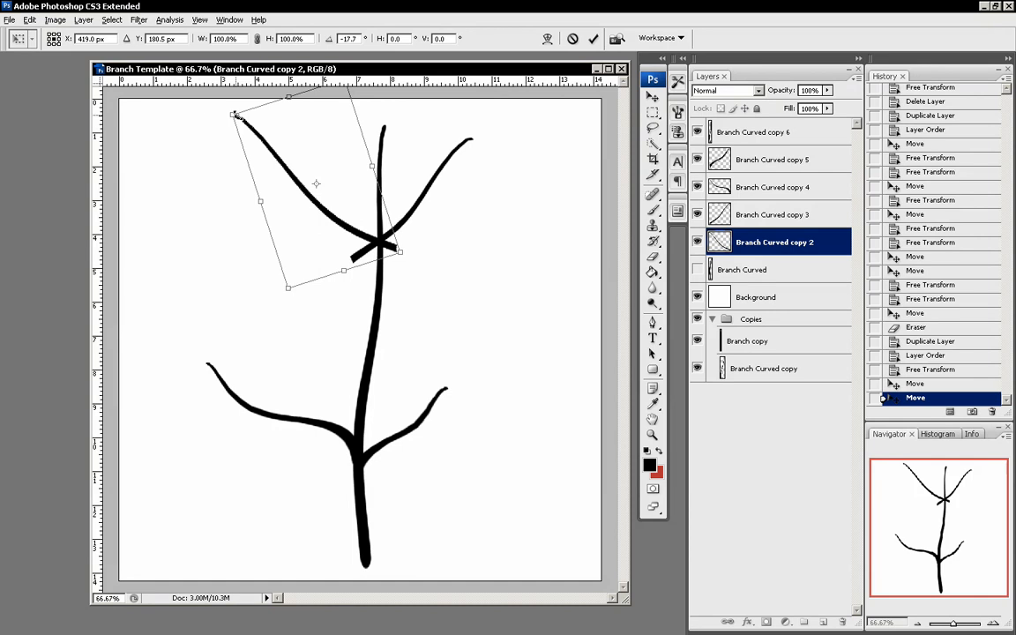
left_click_drag(235, 113, 250, 148)
left_click_drag(385, 186, 380, 176)
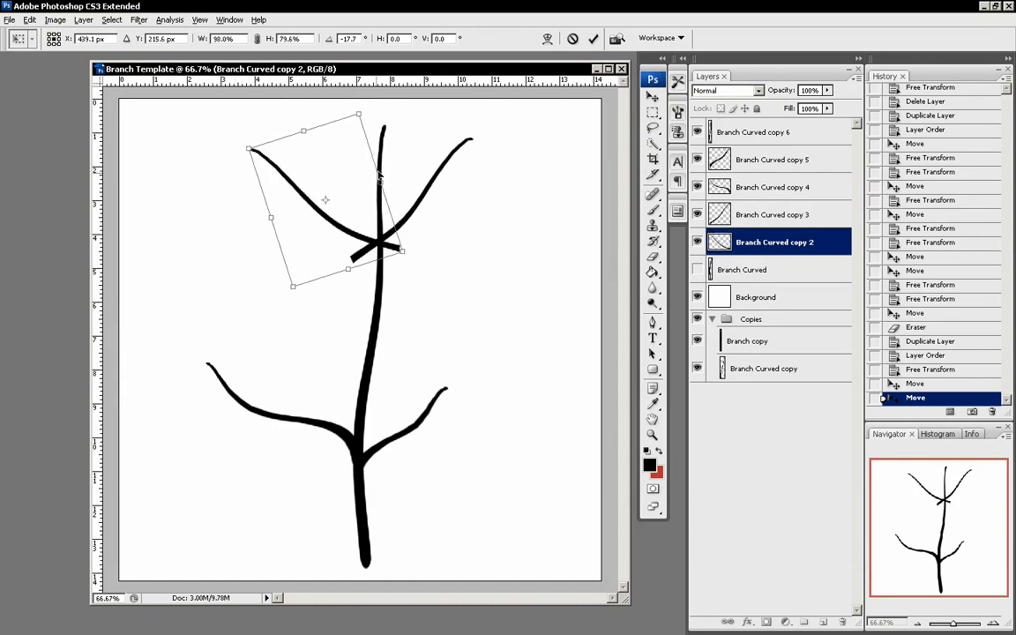
left_click_drag(347, 270, 345, 255)
key("Return")
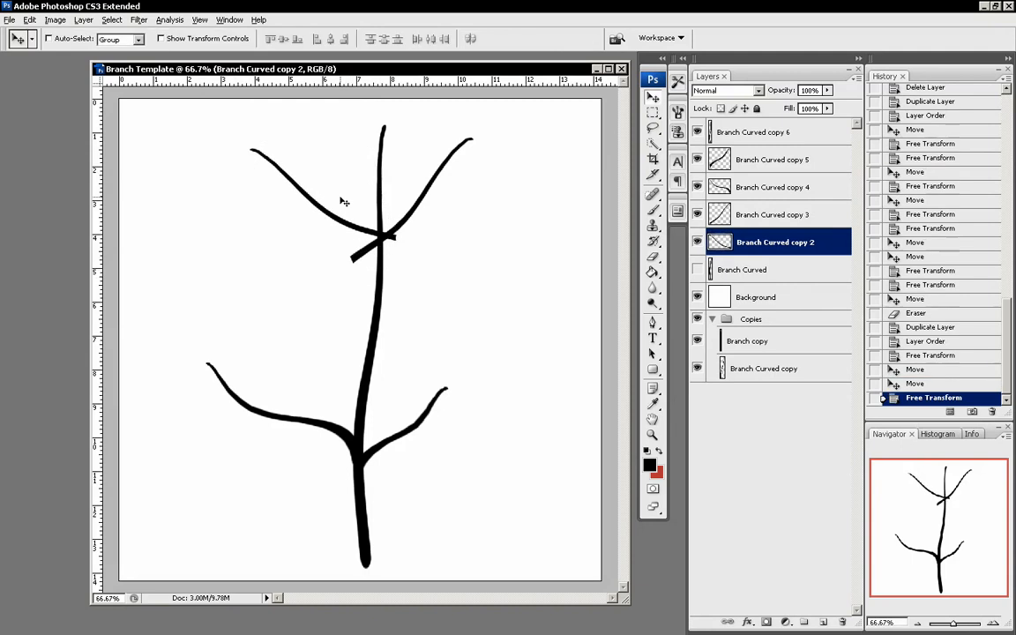
Step: Warp the upper left branch into an outward arch, apply it, and move its base onto the upper fork
key("ctrl+t")
right_click(343, 192)
left_click(367, 338)
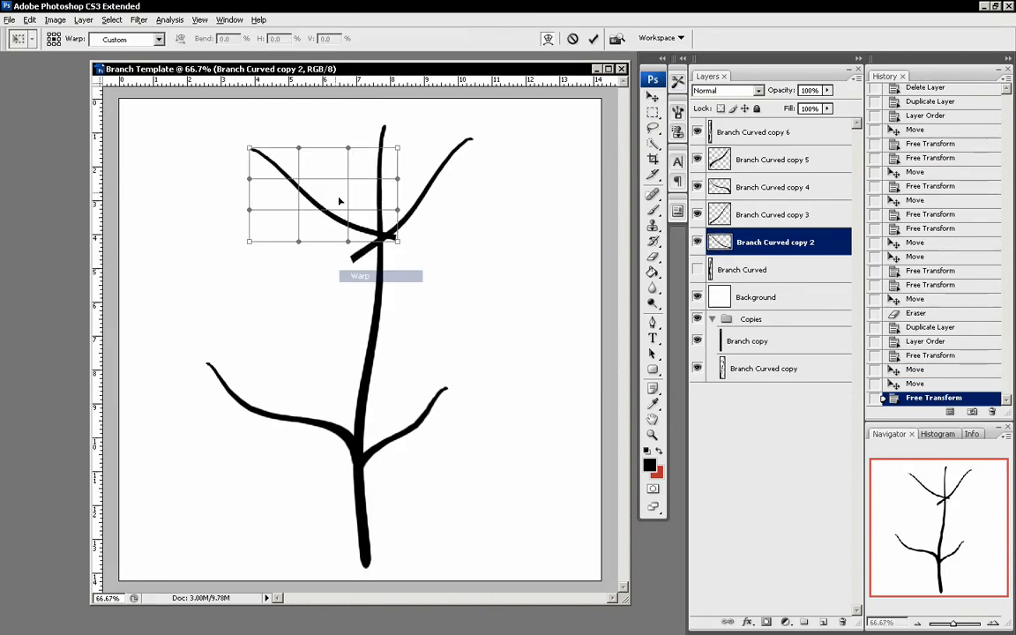
mouse_move(351, 191)
left_mouse_down()
mouse_move(340, 199)
mouse_move(329, 172)
mouse_move(343, 207)
left_mouse_up()
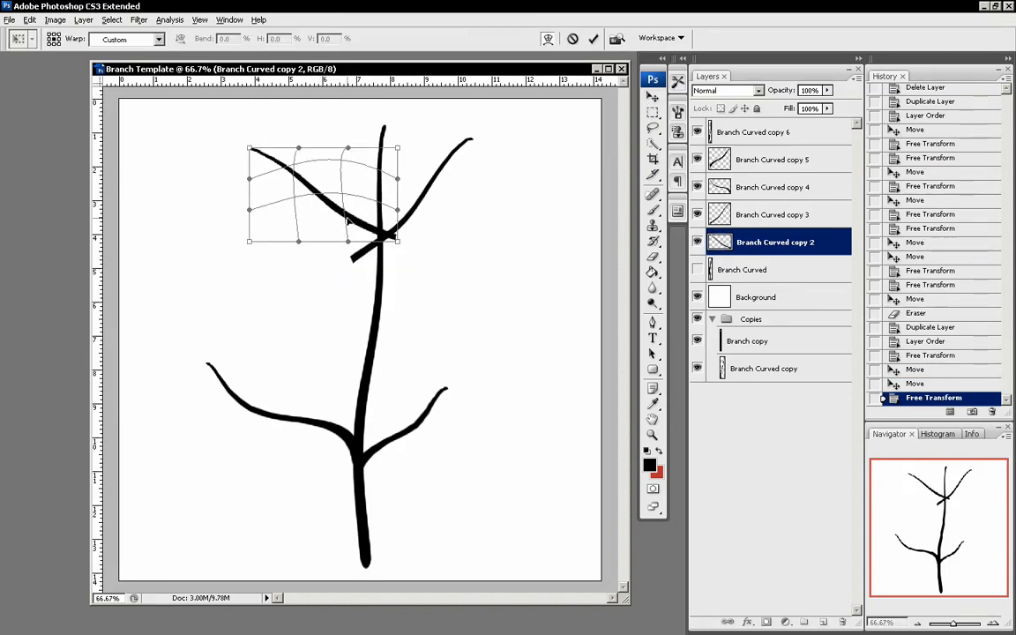
left_click_drag(397, 240, 328, 189)
key("Return")
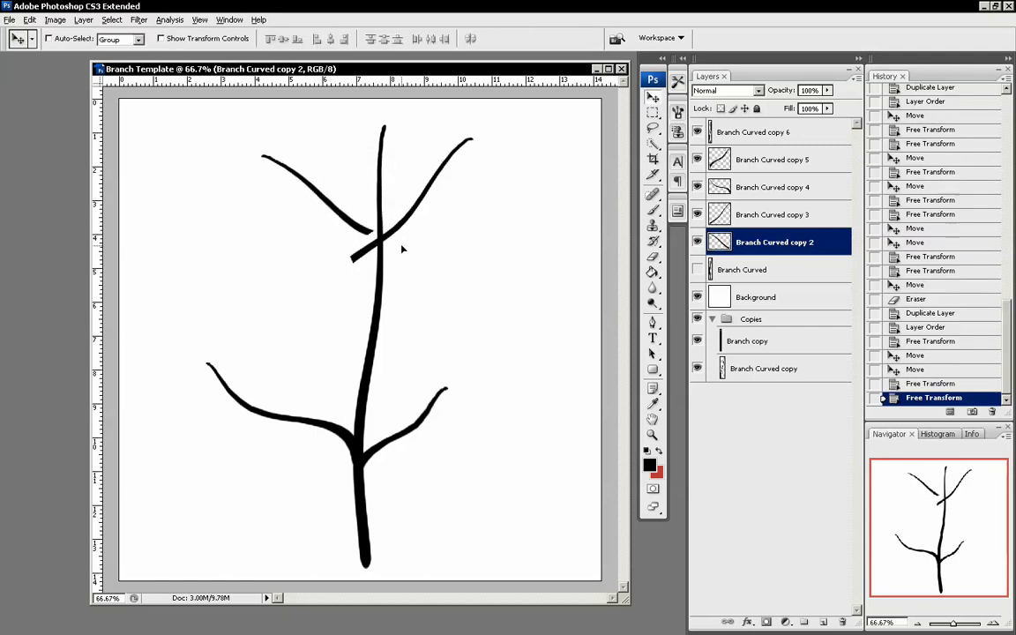
mouse_move(412, 248)
left_mouse_down()
mouse_move(415, 239)
mouse_move(415, 256)
left_mouse_up()
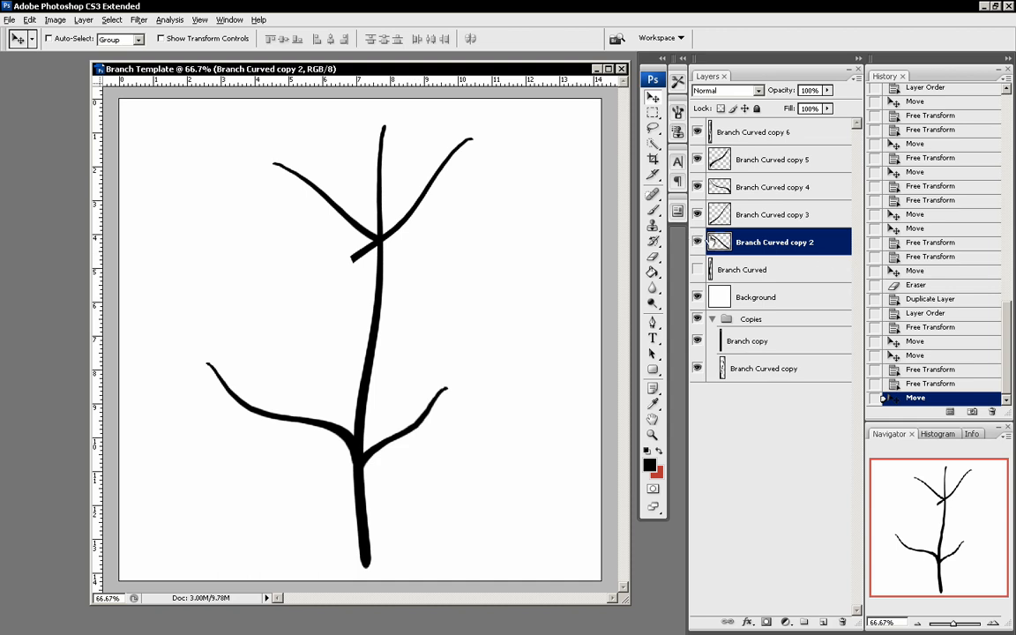
Step: Erase the end of the upper right branch that protrudes past the stem's left side on Branch Curved copy 3
left_click(697, 242)
left_click(698, 242)
left_click(764, 212)
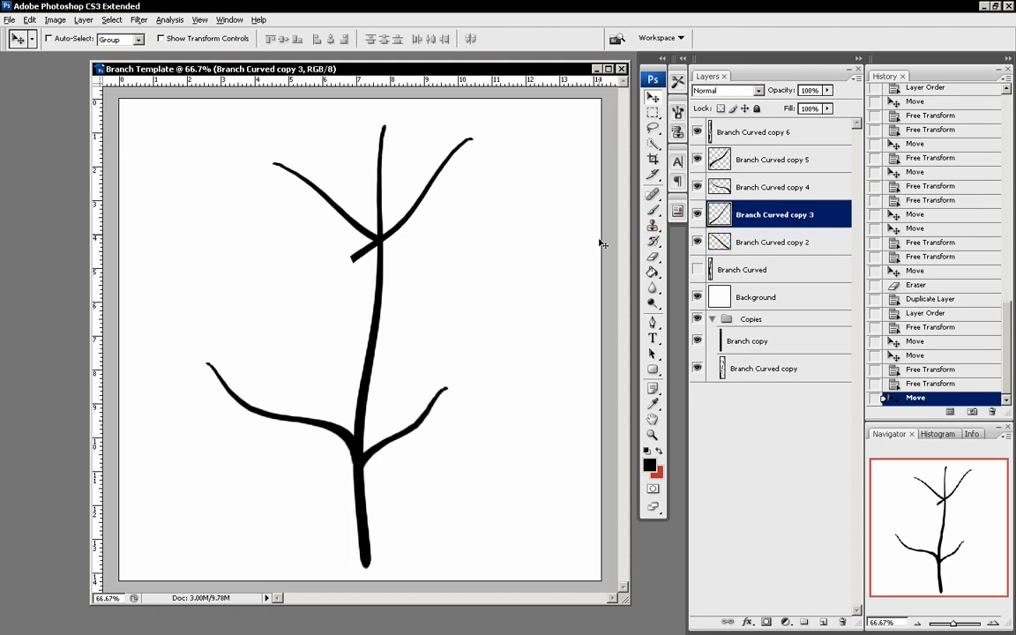
key("e")
left_click_drag(336, 200, 361, 258)
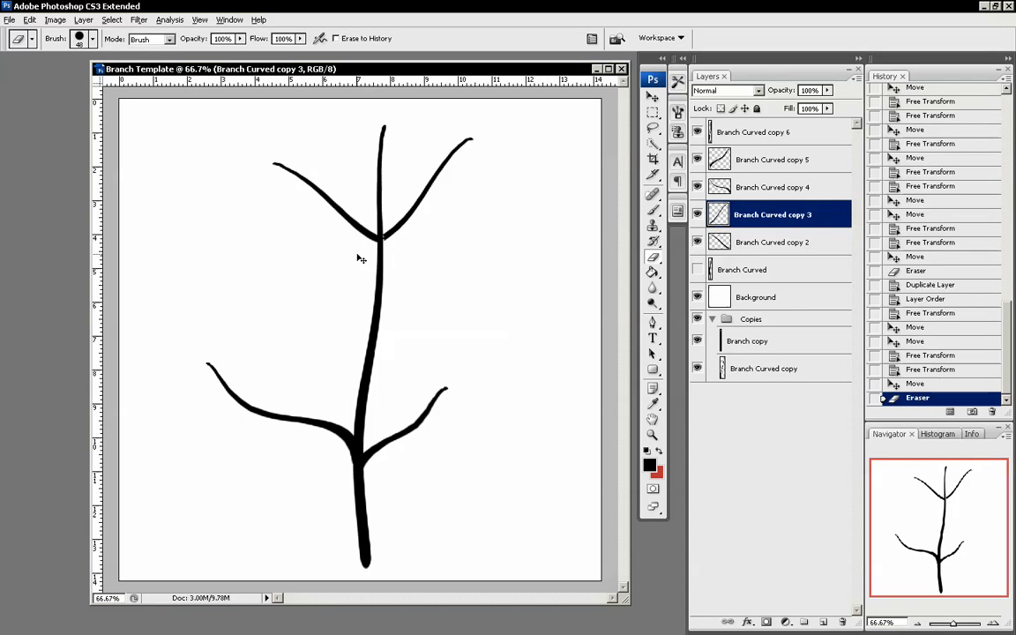
key("ctrl+z")
left_click_drag(330, 212, 351, 193)
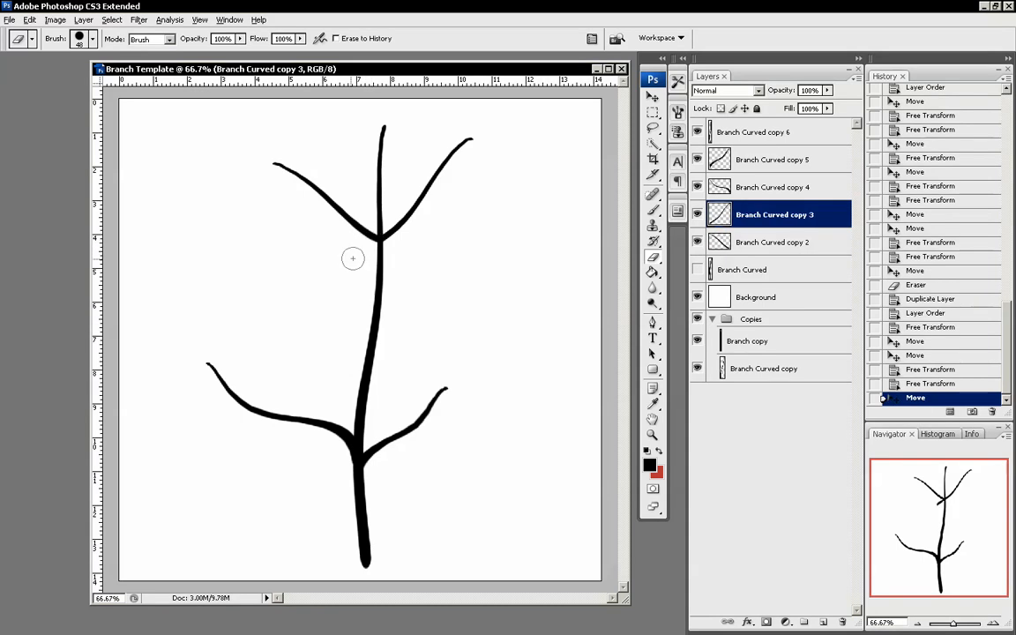
Step: Erase the stem above the upper fork on Branch Curved copy 6, and merge layers Branch Curved copy 2 through copy 6
left_click(764, 132)
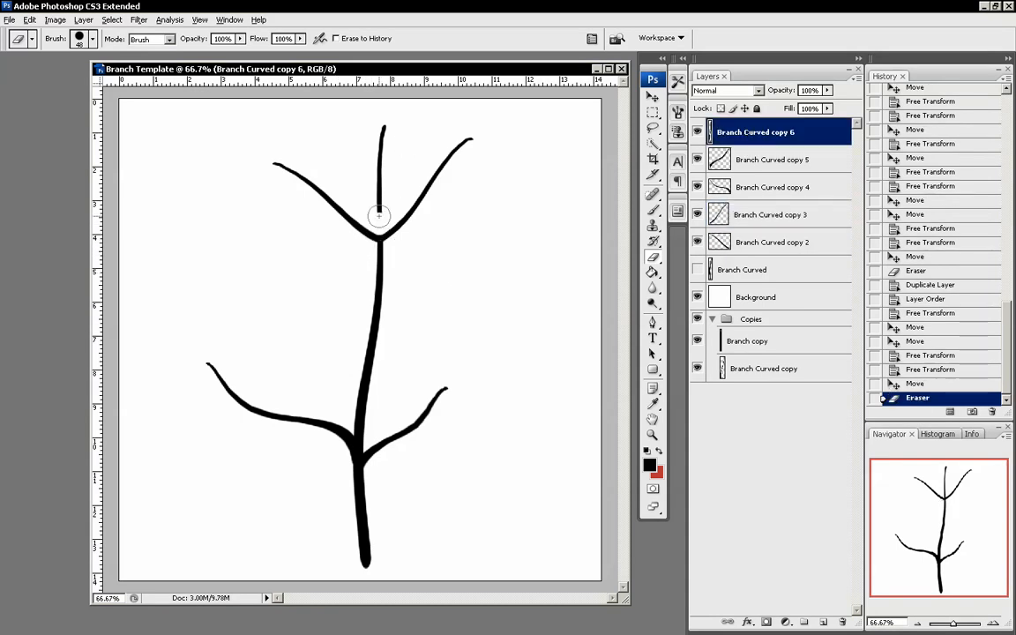
left_click_drag(378, 214, 381, 119)
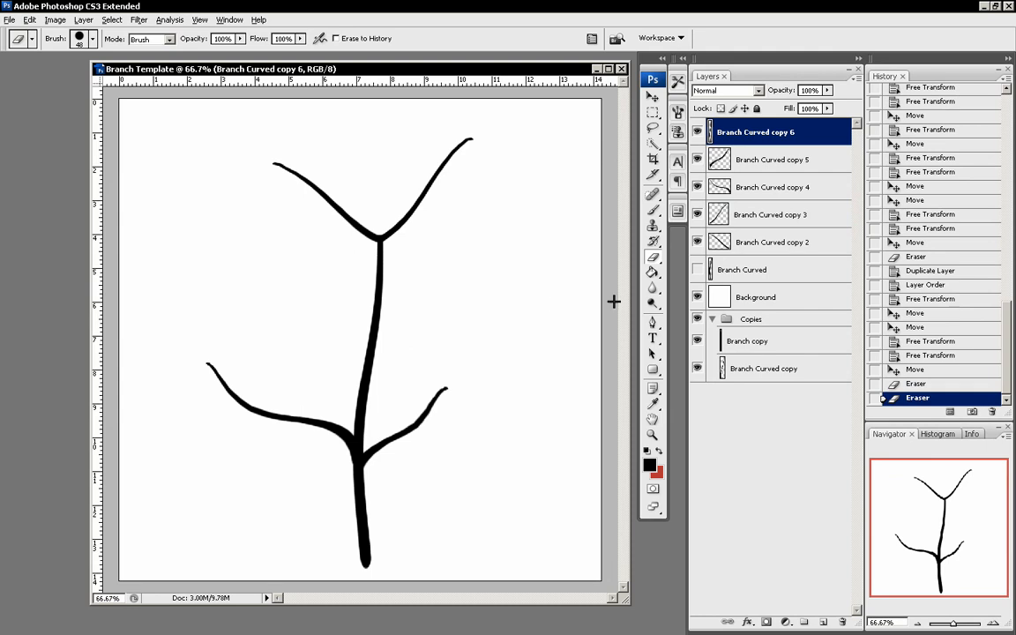
left_click(770, 245, "shift")
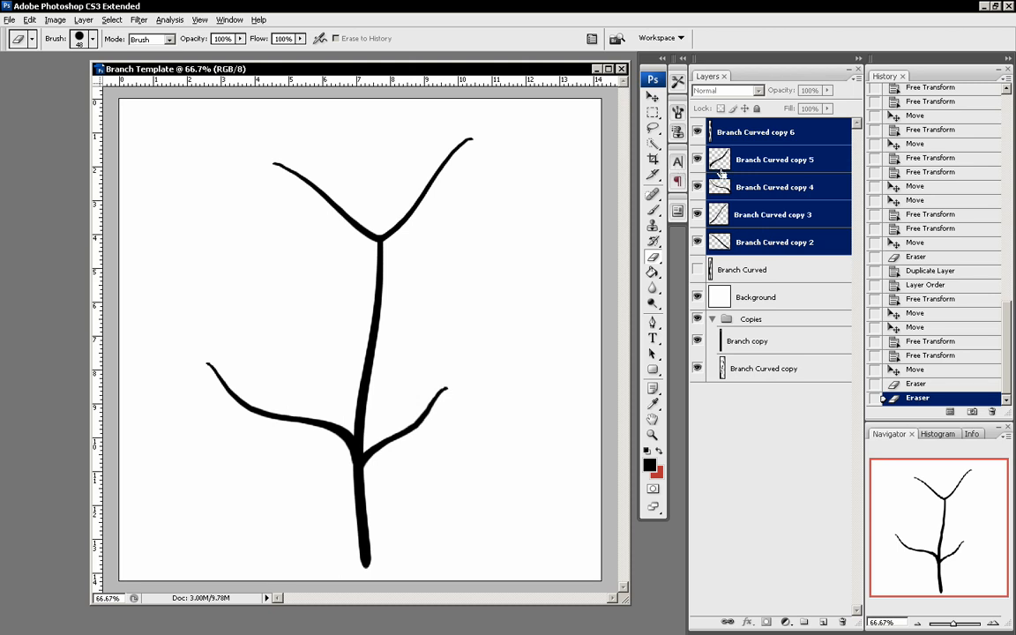
key("ctrl+e")
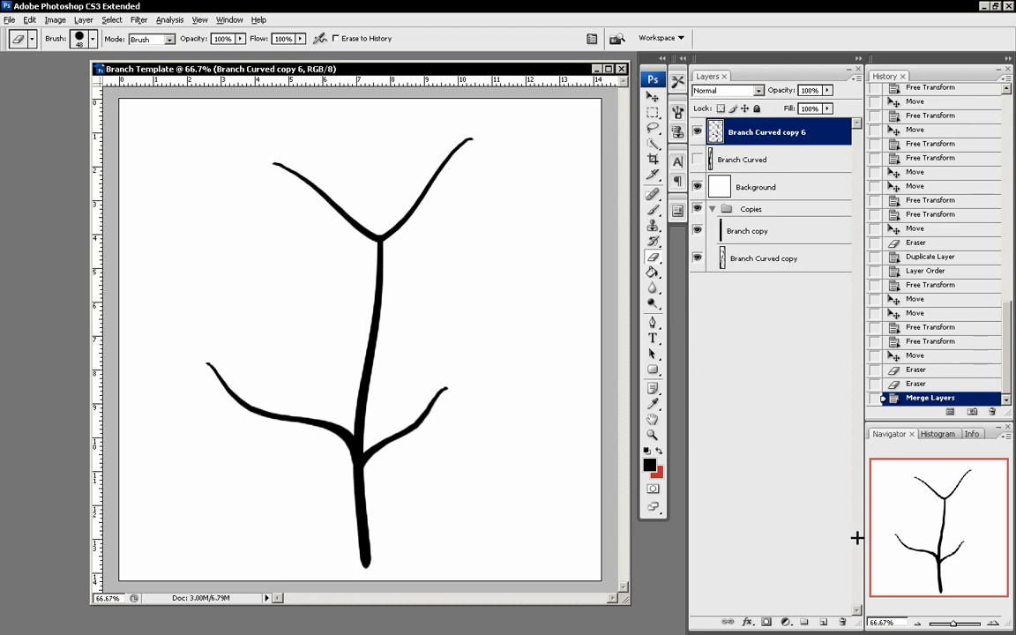
Step: Fill out both inner corners beneath the upper fork with a 9 px black brush so the branches flow into the stem
left_click(990, 623)
left_click(991, 623)
left_click(991, 623)
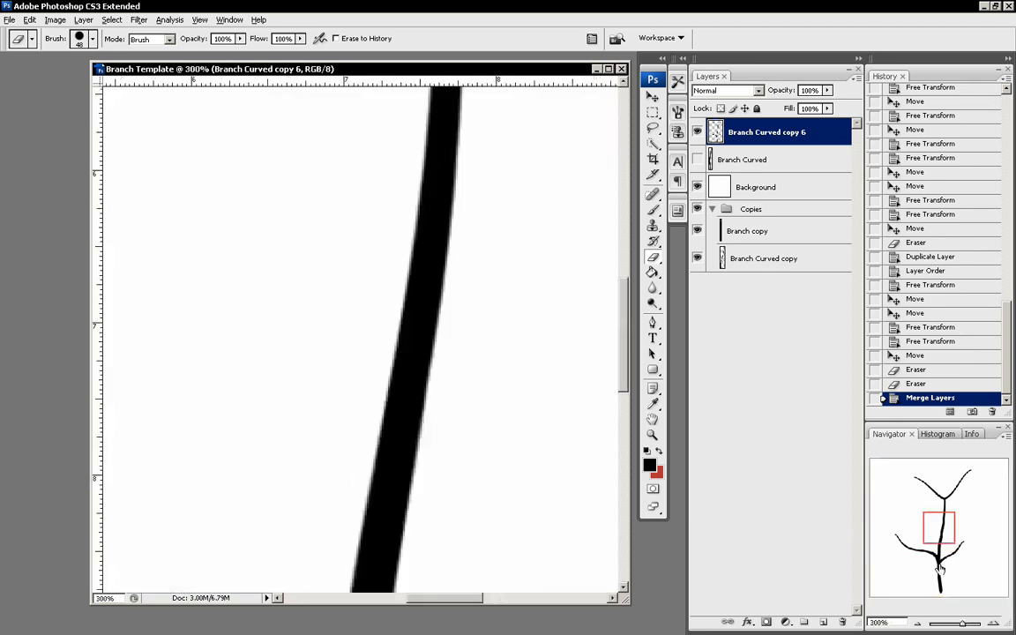
left_click_drag(937, 534, 942, 507)
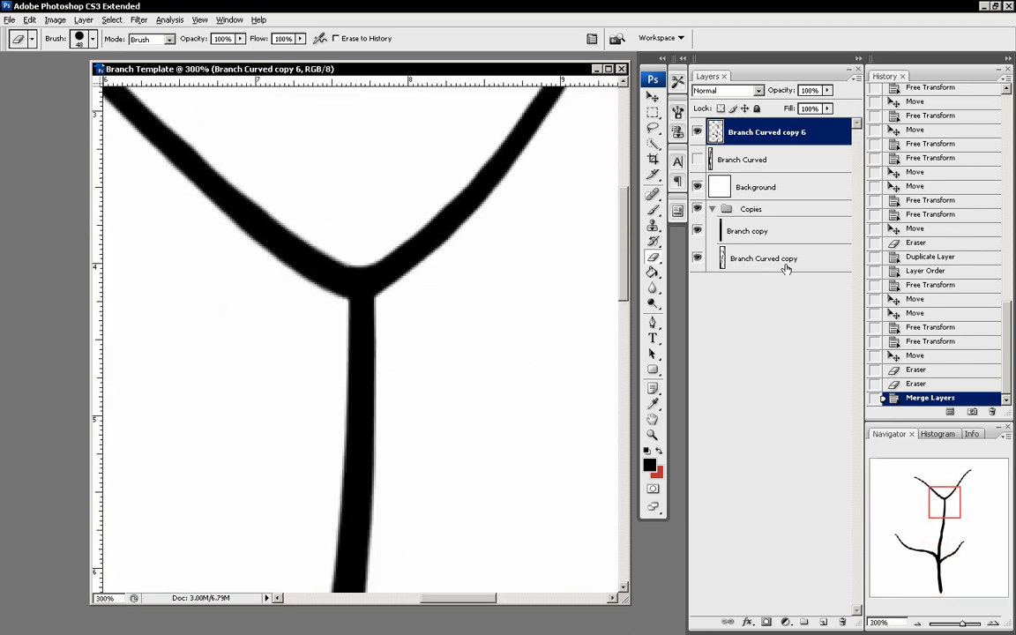
left_click(653, 209)
right_click(367, 275)
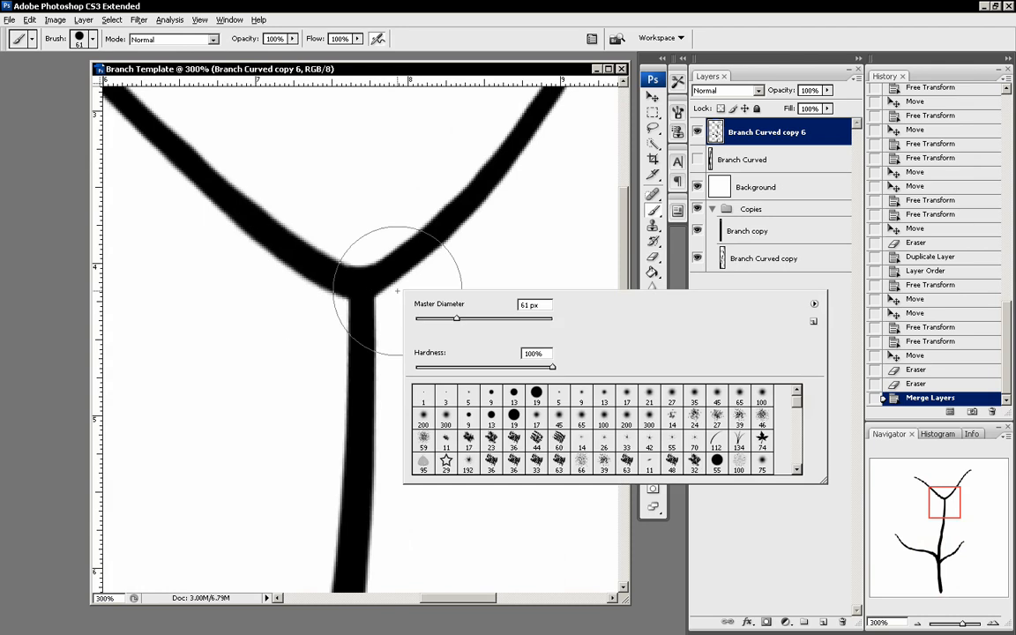
left_click(430, 318)
key("Return")
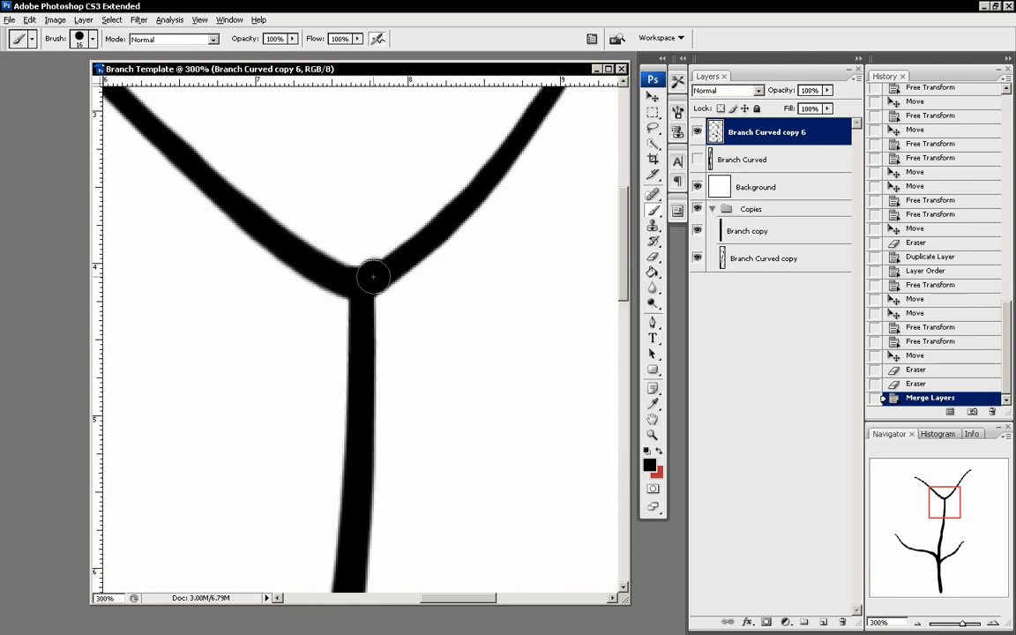
left_click(367, 298)
key("ctrl+z")
right_click(401, 291)
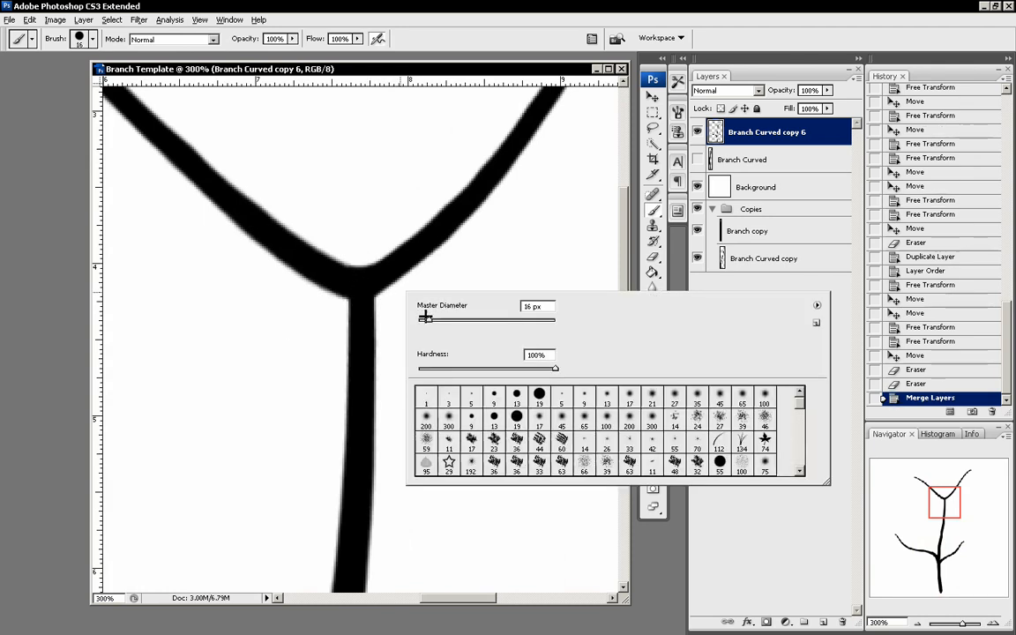
type("9")
key("Return")
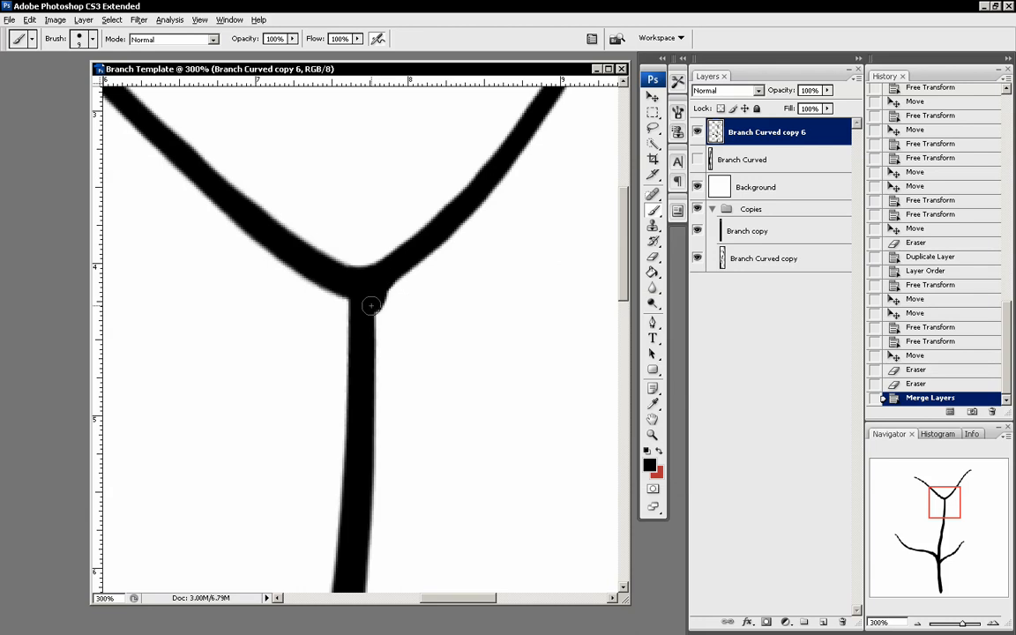
left_click(331, 291)
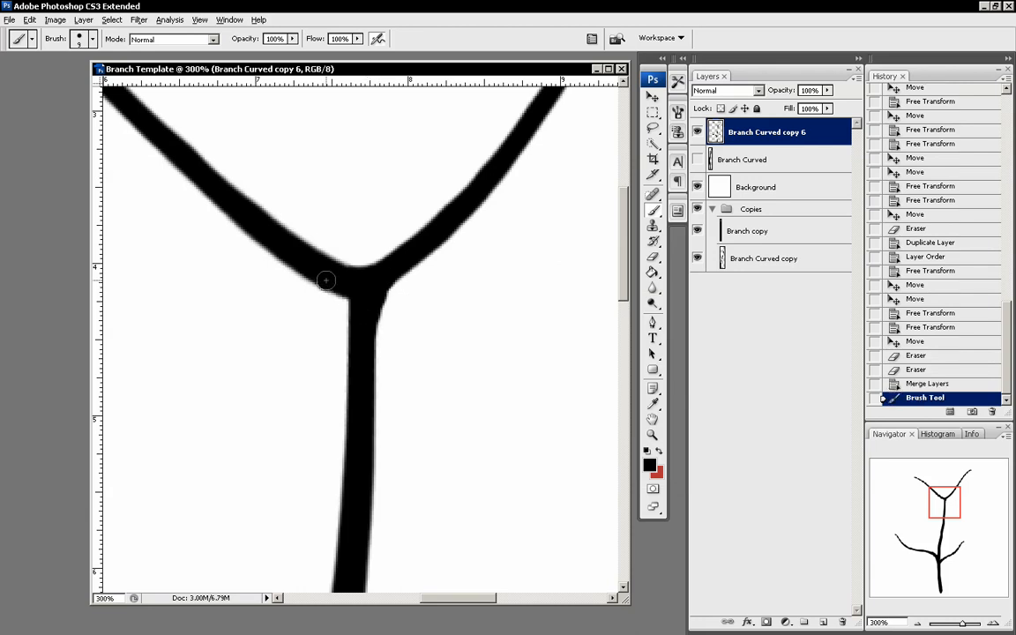
mouse_move(293, 254)
left_mouse_down()
mouse_move(354, 321)
mouse_move(286, 240)
left_mouse_up()
Step: Erase a small notch into the crotch of the upper fork with a 4 px eraser
key("e")
right_click(366, 269)
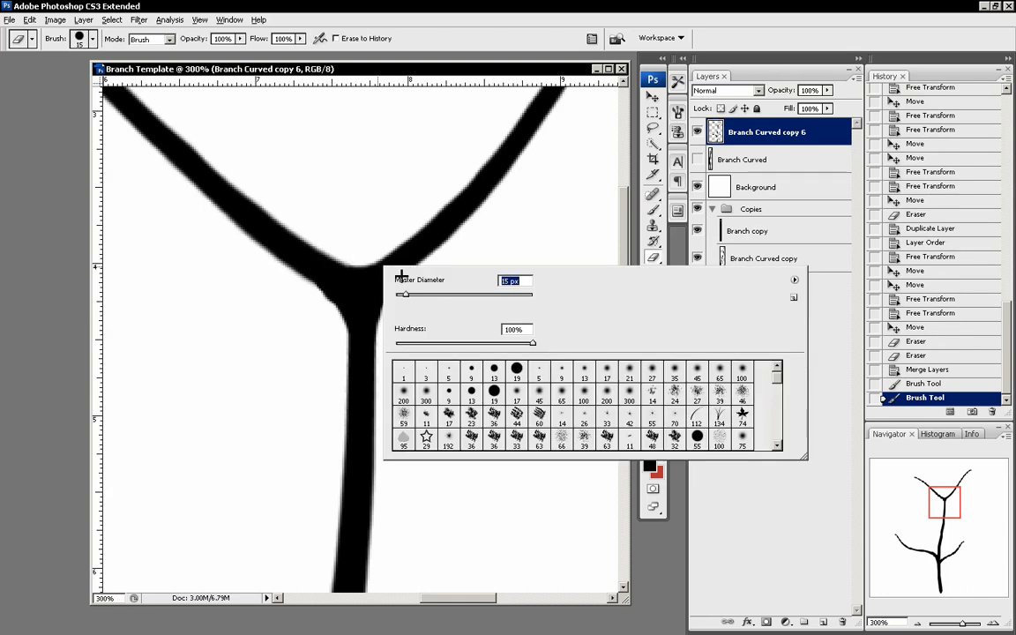
left_click_drag(404, 296, 398, 295)
mouse_move(333, 231)
left_mouse_down()
mouse_move(314, 238)
mouse_move(362, 272)
mouse_move(355, 248)
left_mouse_up()
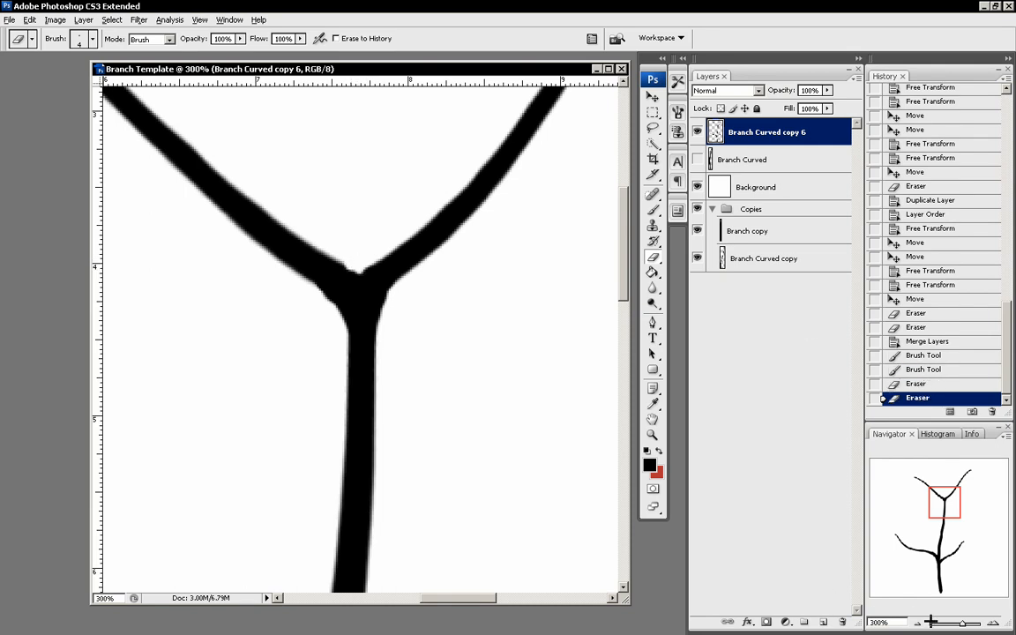
Step: Paint a small black knot on the upper edge of the lower left branch with the 9 px brush
key("ctrl+alt+0")
mouse_move(898, 499)
left_mouse_down()
mouse_move(922, 492)
mouse_move(919, 475)
mouse_move(921, 491)
left_mouse_up()
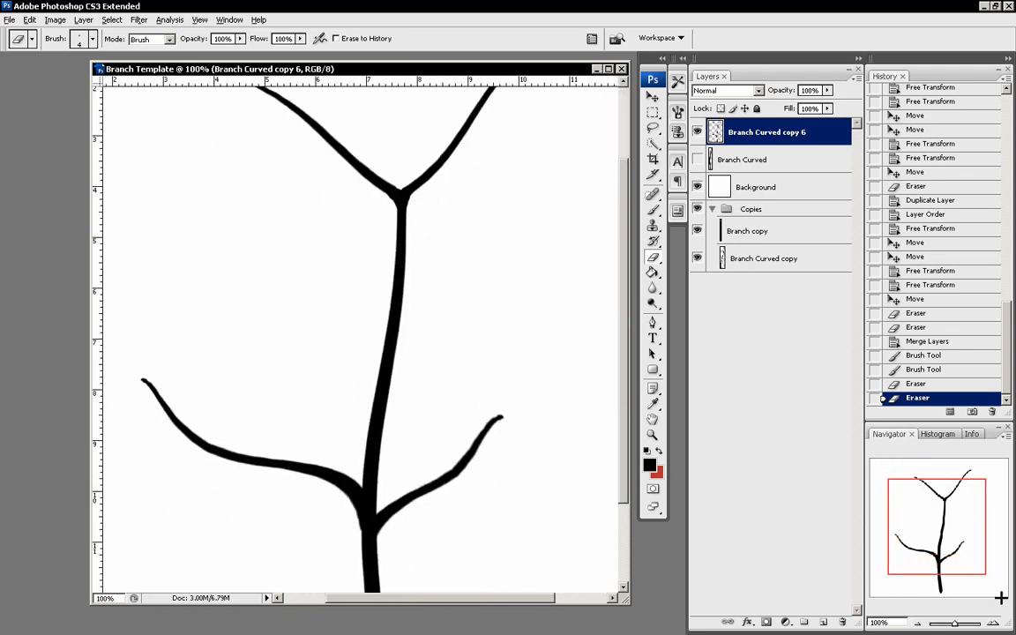
key("ctrl+plus")
key("ctrl+plus")
left_click_drag(940, 531, 929, 553)
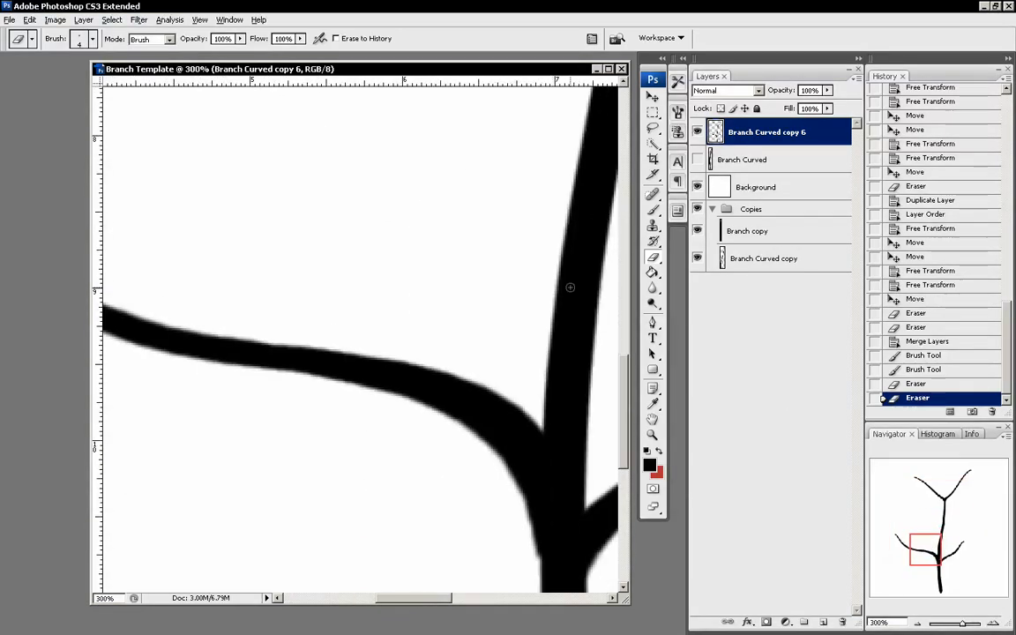
key("p")
right_click(354, 310)
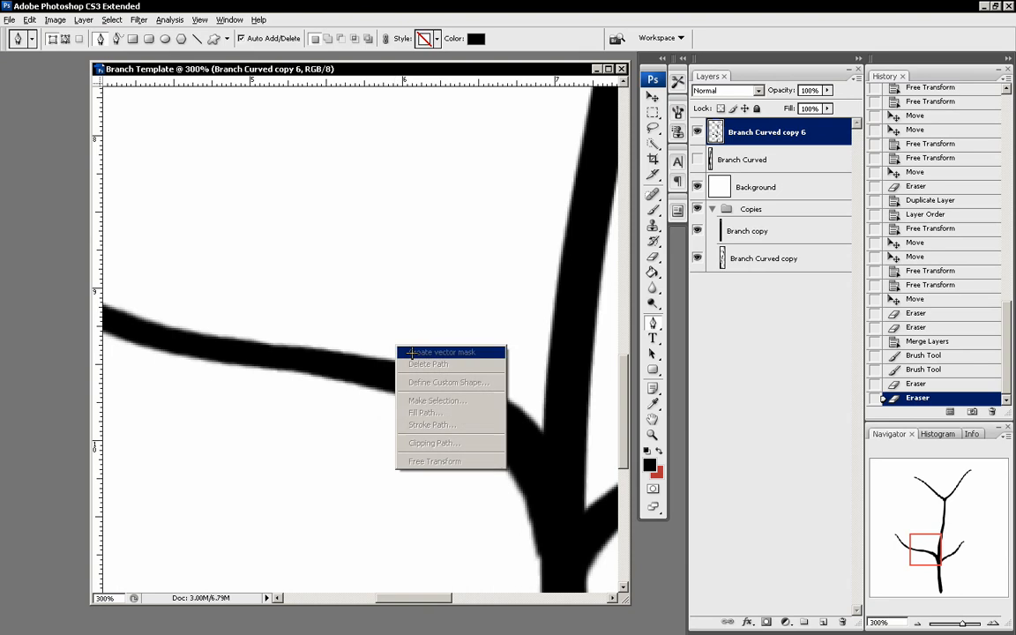
left_click(521, 74)
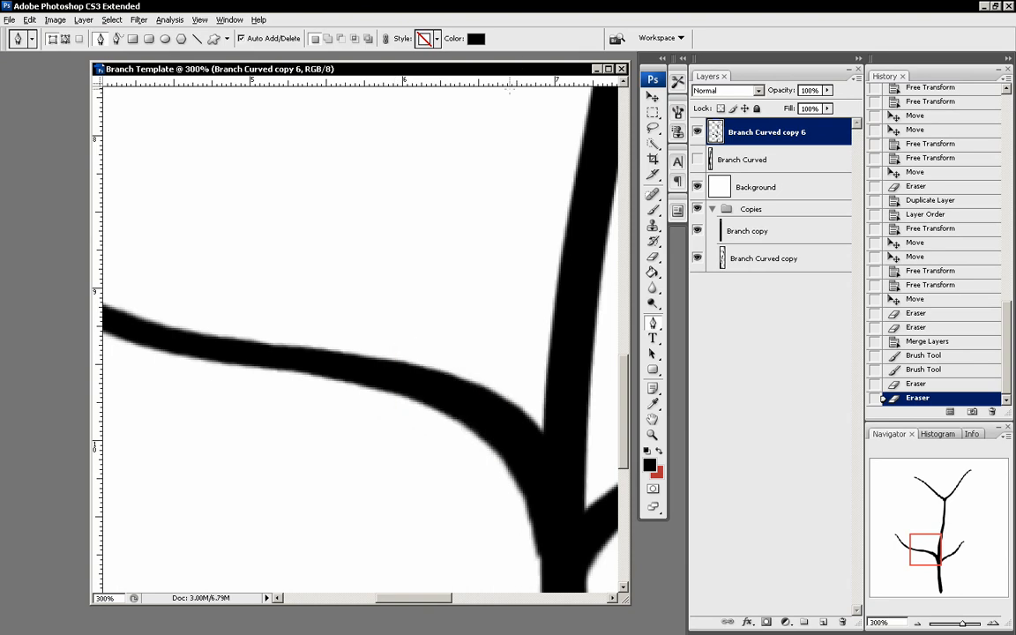
key("b")
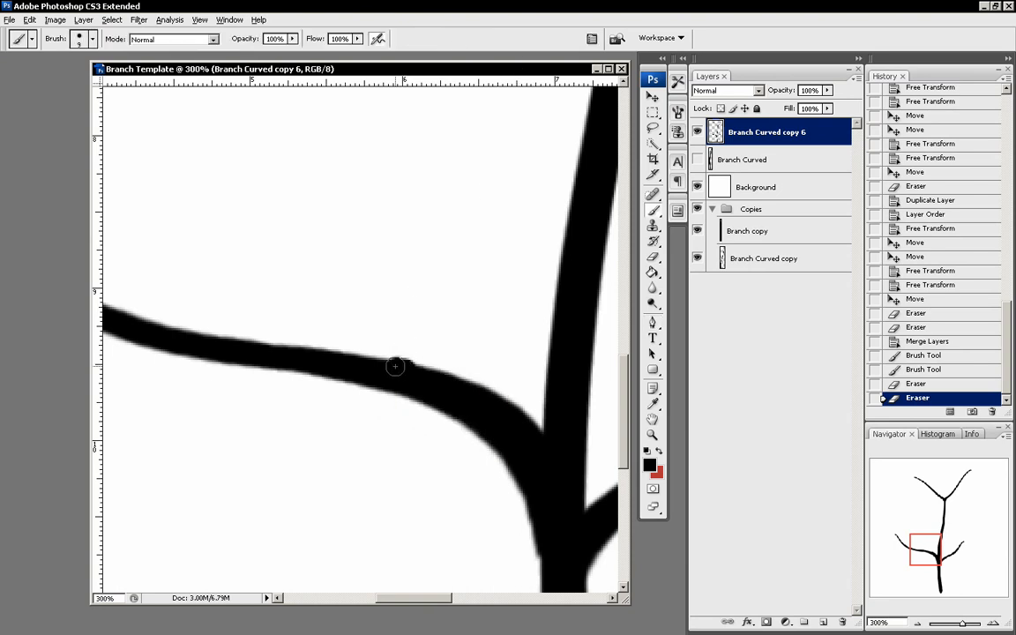
left_click_drag(395, 366, 401, 363)
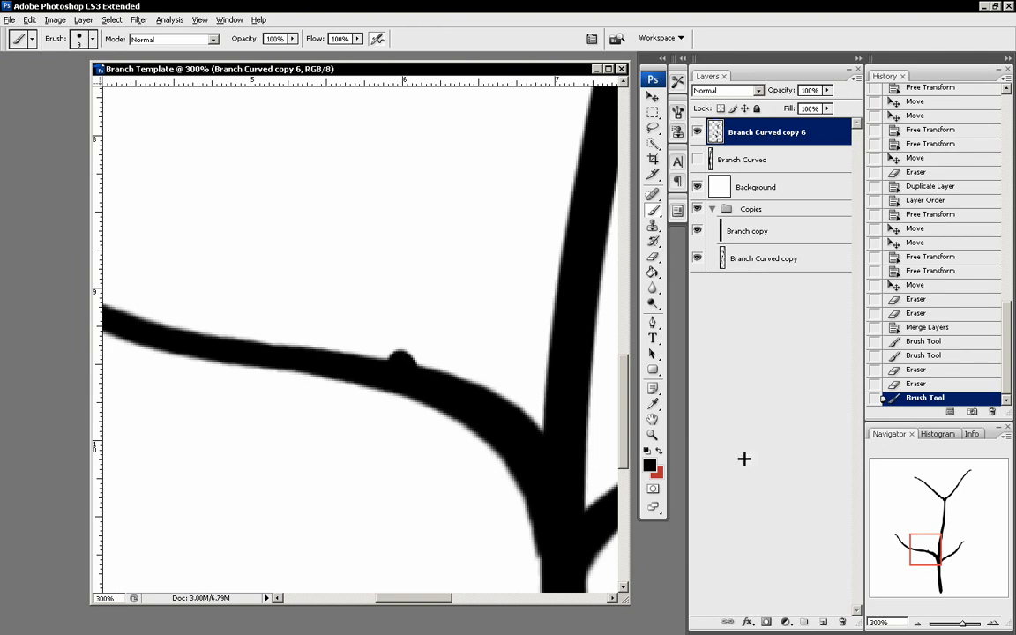
Step: Paint small knots on the underside of the lower right branch's bend and on the left edge of the upper right branch
left_click_drag(944, 585, 967, 588)
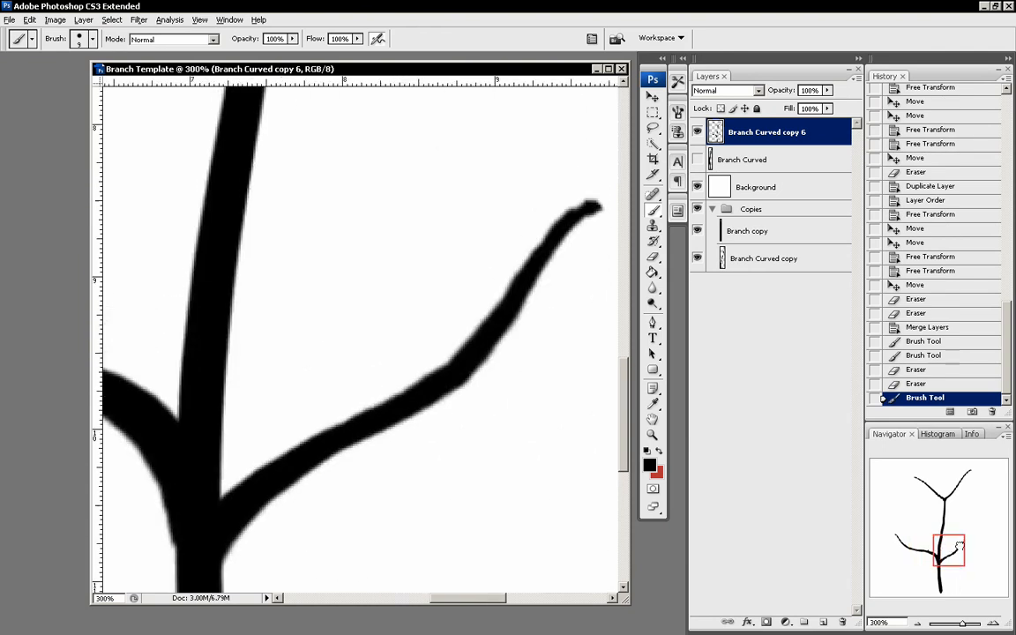
left_click_drag(454, 390, 422, 394)
left_click_drag(950, 540, 959, 481)
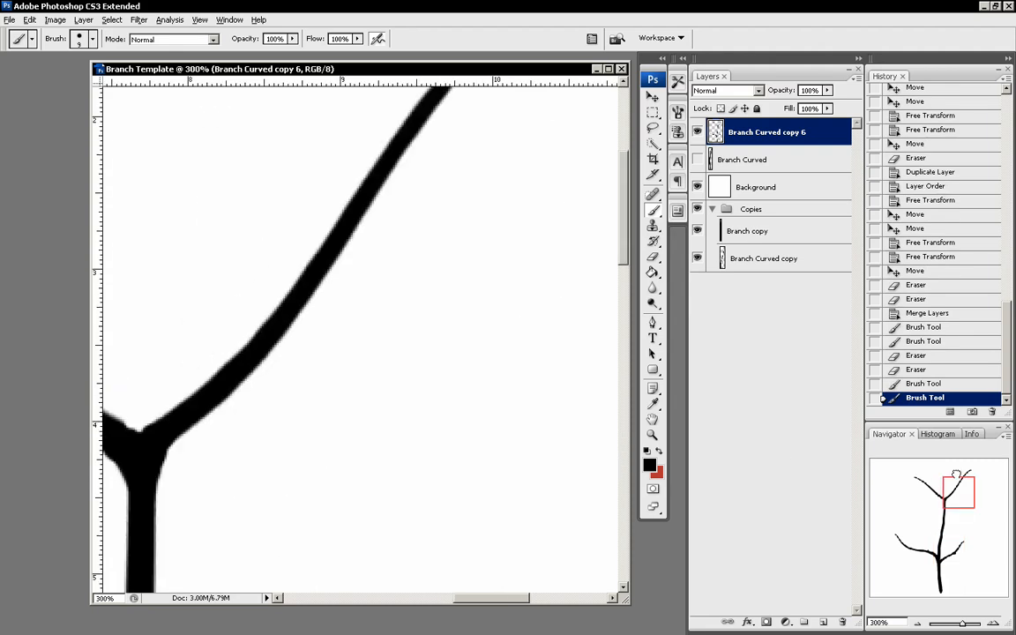
left_click_drag(335, 212, 334, 231)
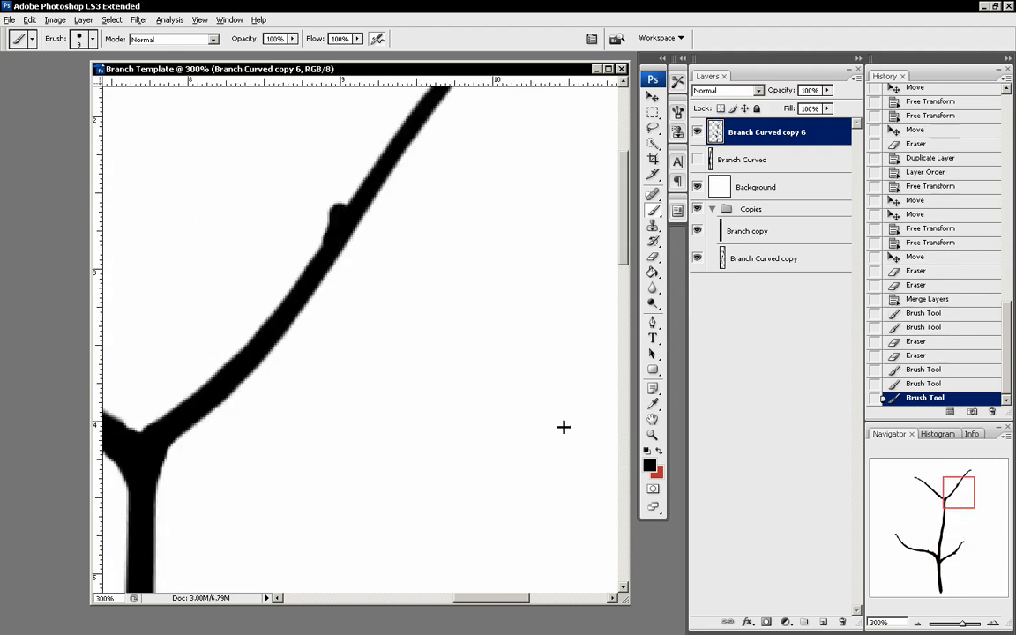
Step: Paint a small rounded knot on the upper edge of the upper left branch, undoing the dab that protrudes too far
left_click_drag(969, 487, 934, 480)
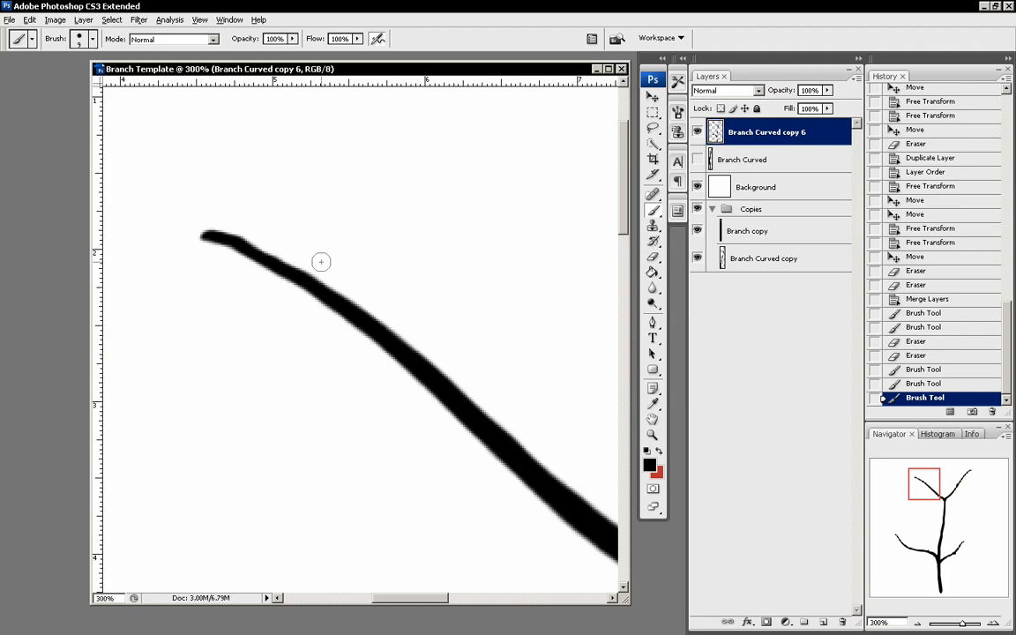
left_click_drag(349, 301, 349, 296)
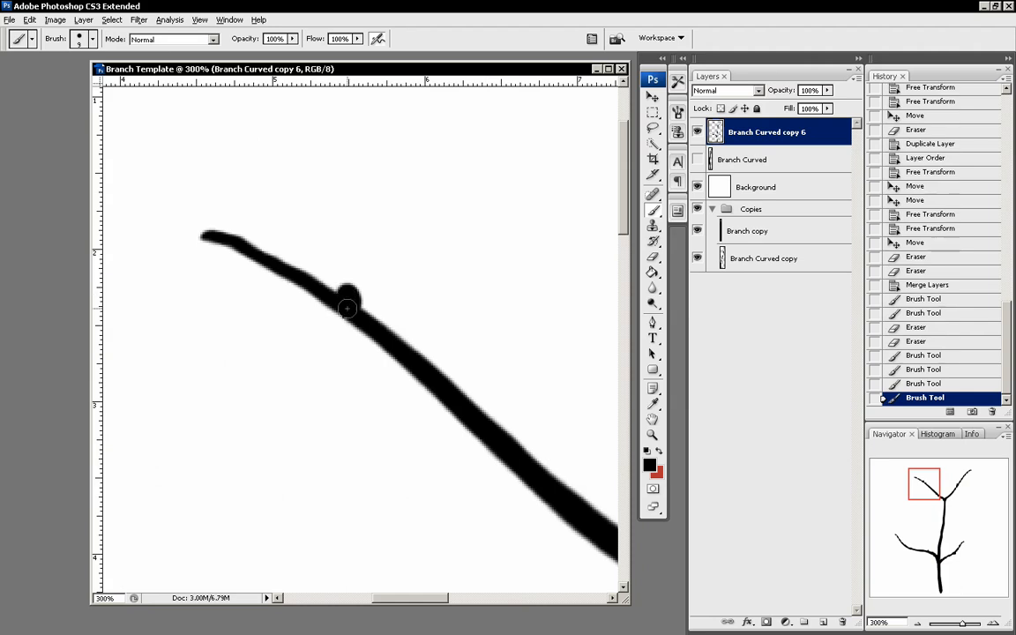
left_click(349, 297)
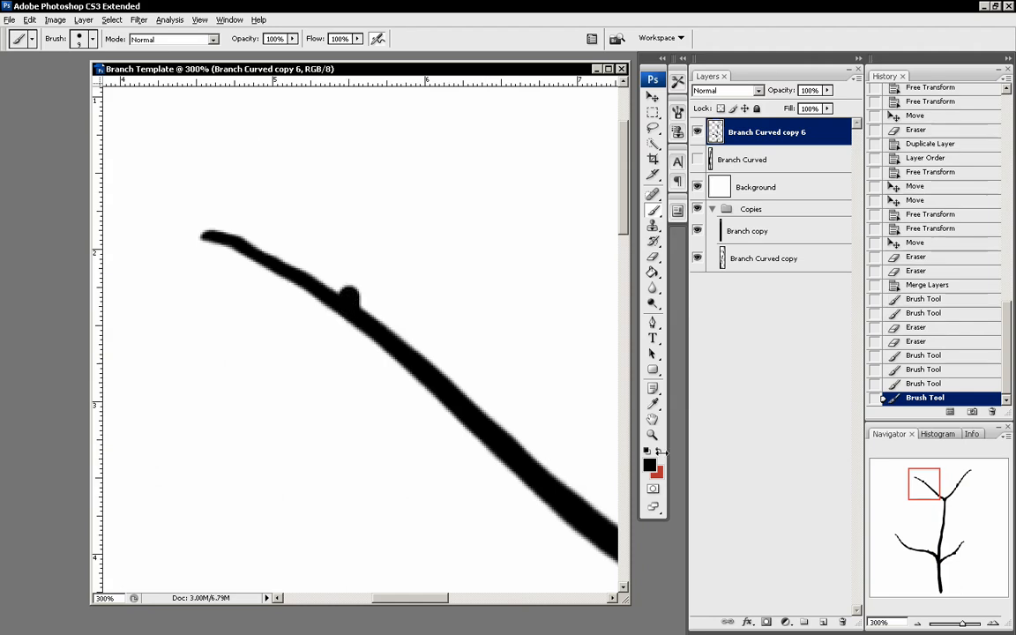
key("ctrl+z")
left_click(357, 307)
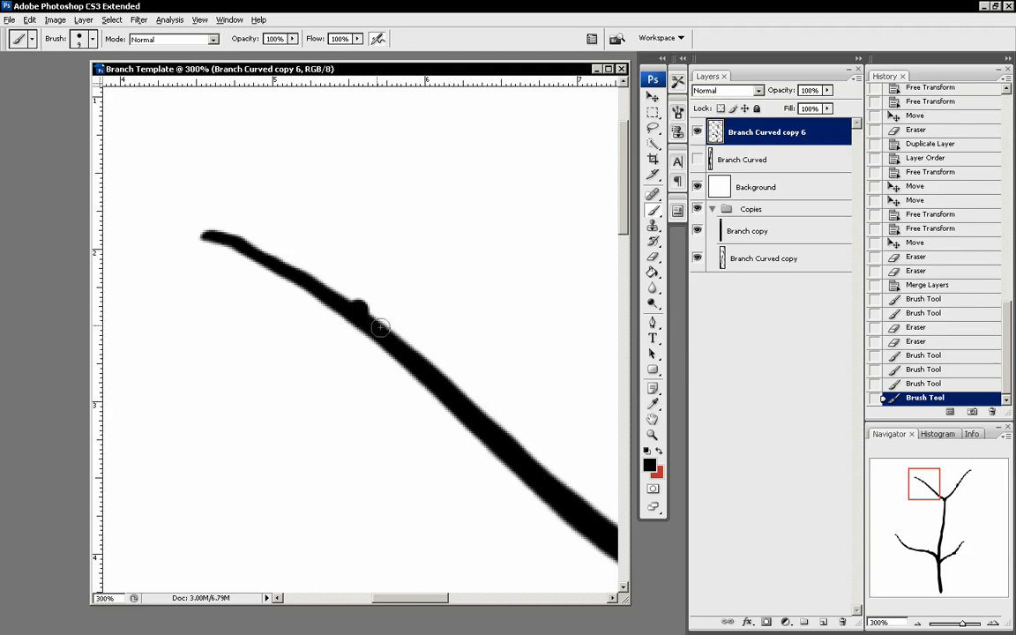
mouse_move(339, 283)
left_mouse_down()
mouse_move(332, 293)
mouse_move(324, 281)
left_mouse_up()
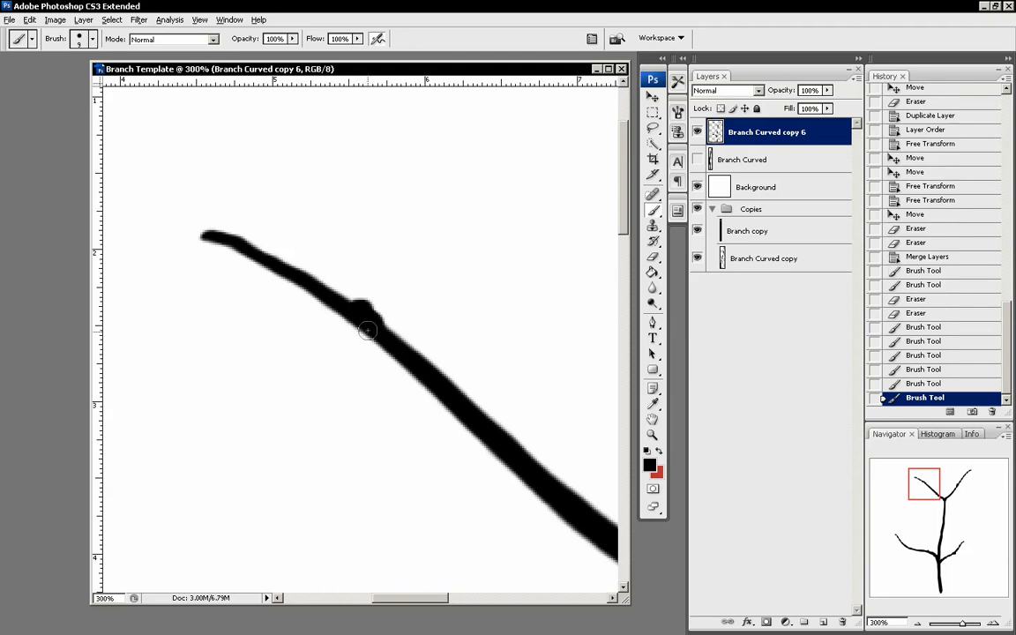
Step: Examine the whole branch template and its knots at 66.67% and 100%, with the document window maximized
left_click(917, 623)
left_click(918, 623)
left_click(917, 623)
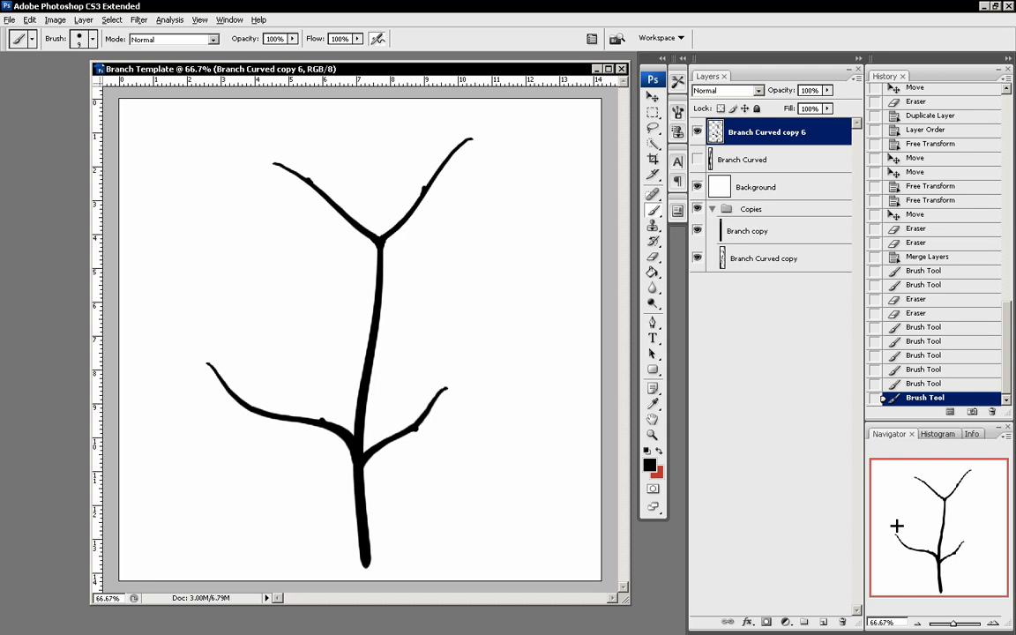
left_click(990, 620)
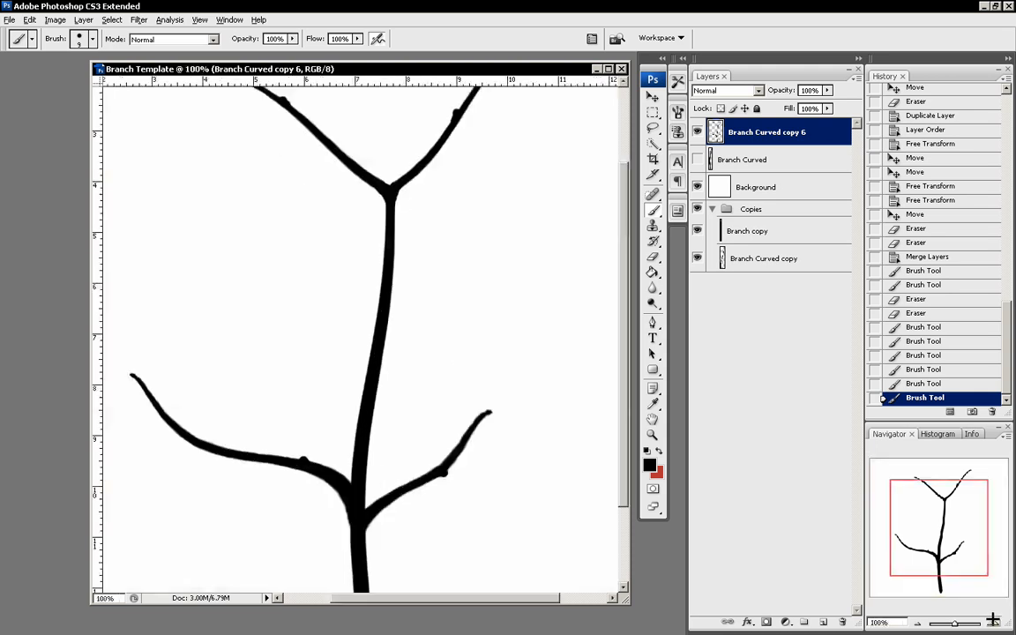
left_click_drag(930, 569, 930, 500)
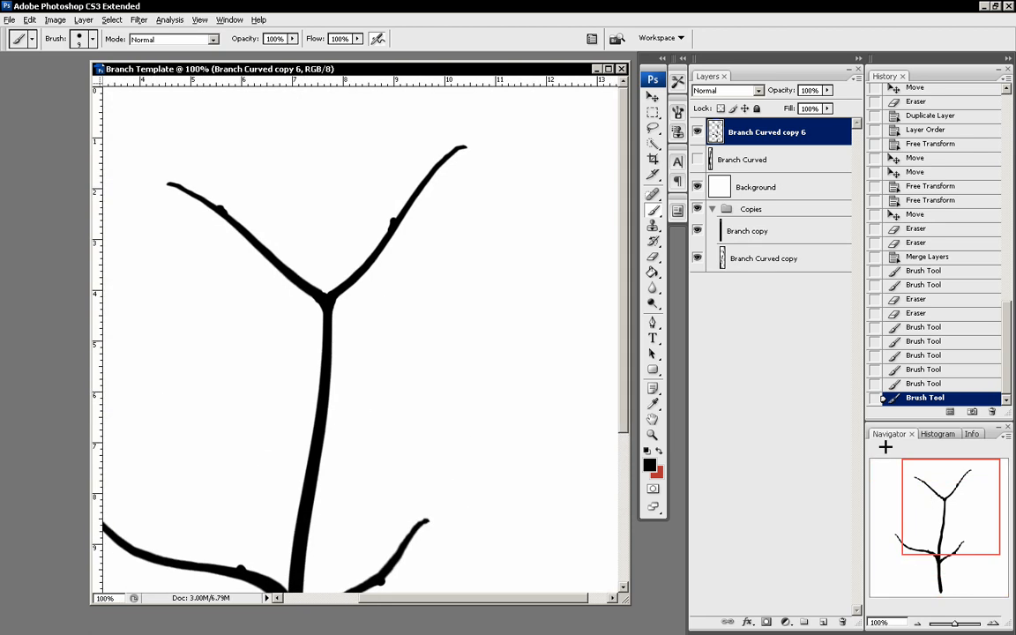
left_click(917, 622)
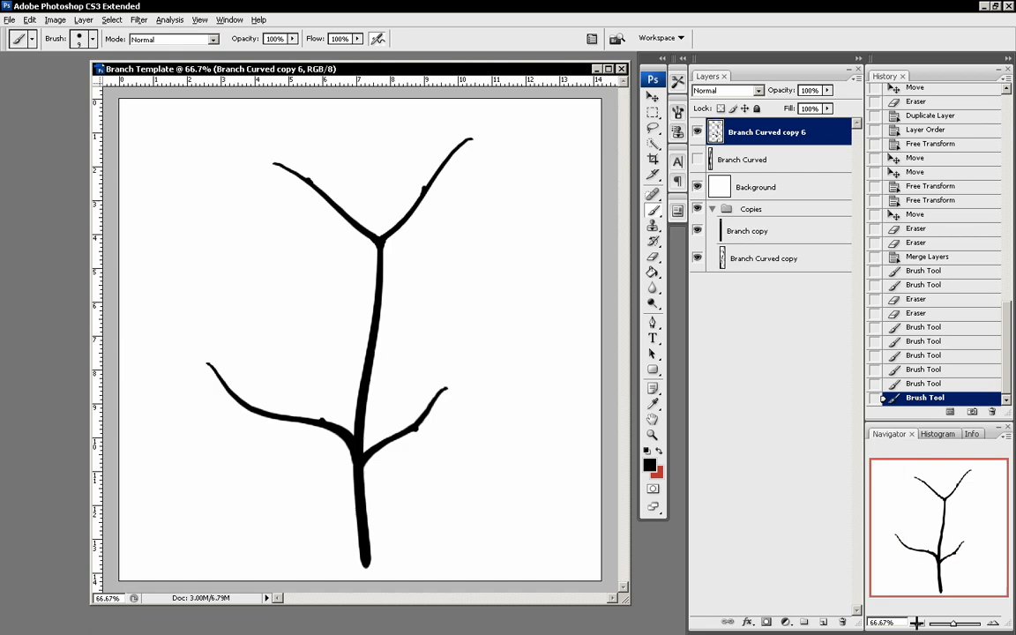
left_click(607, 69)
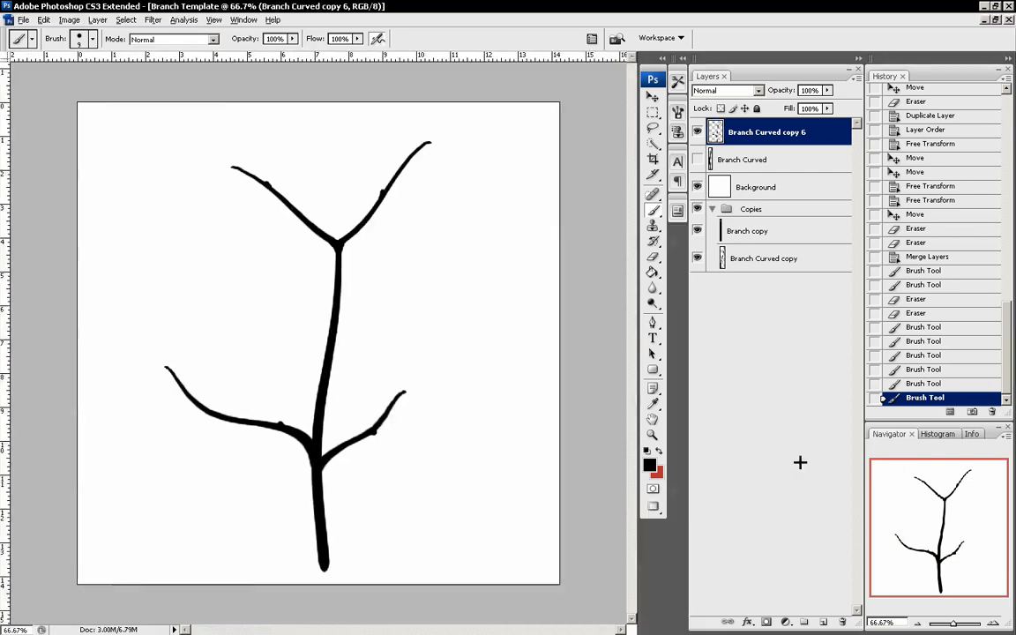
key("ctrl+plus")
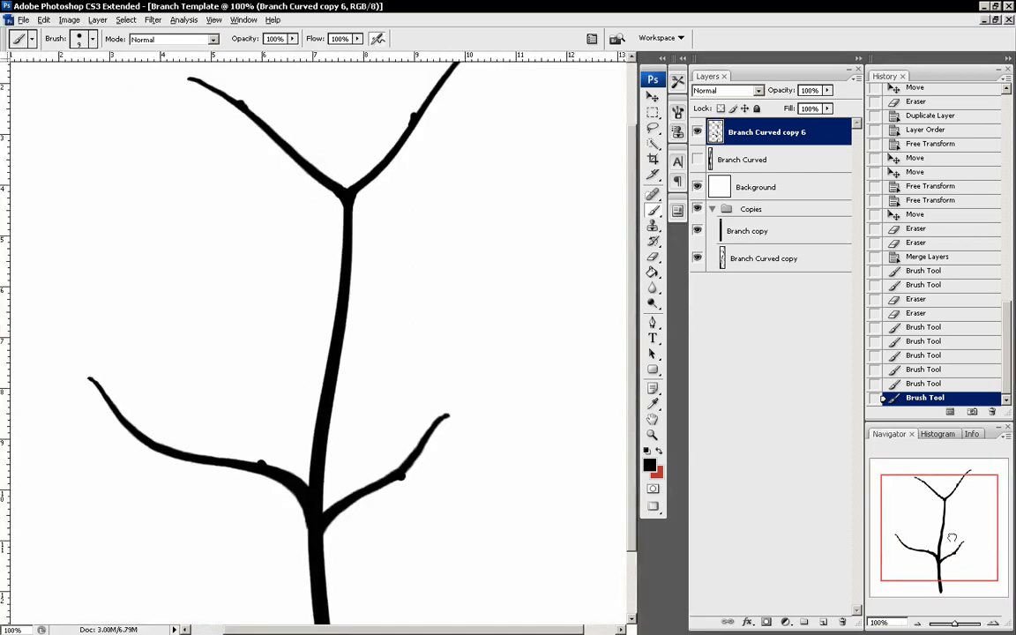
left_click_drag(952, 538, 952, 526)
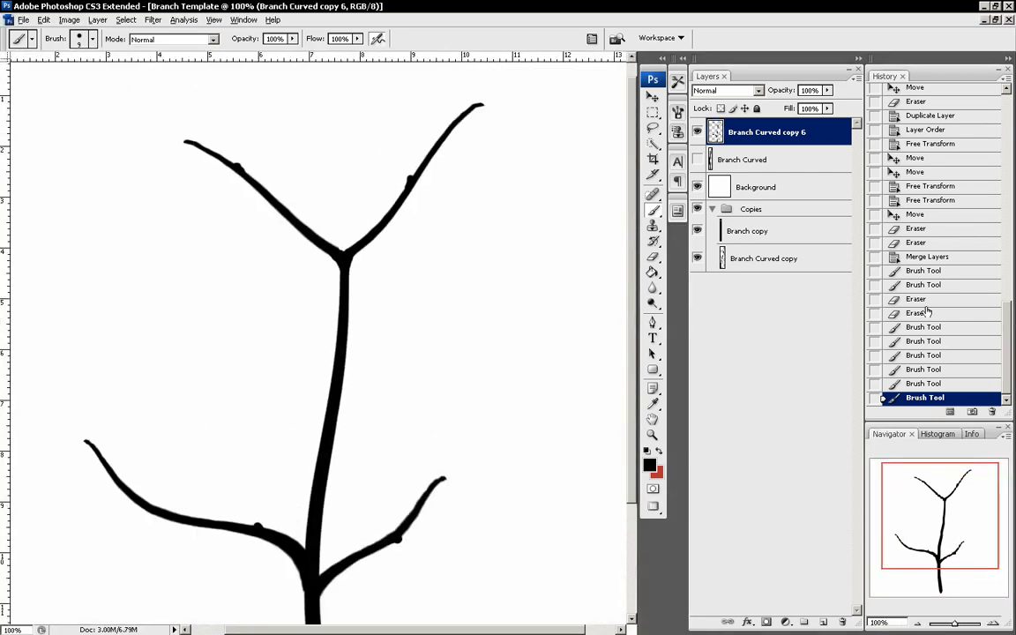
Step: Try a black 3 px outside Stroke layer style on the Branch Curved copy 6 layer
double_click(794, 127)
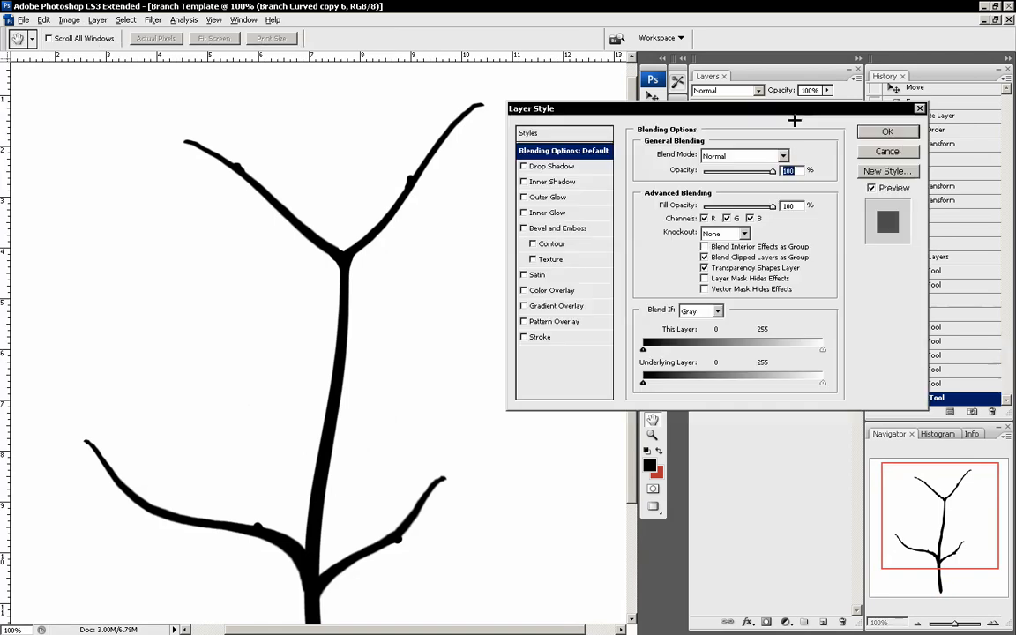
left_click(525, 336)
left_click(540, 336)
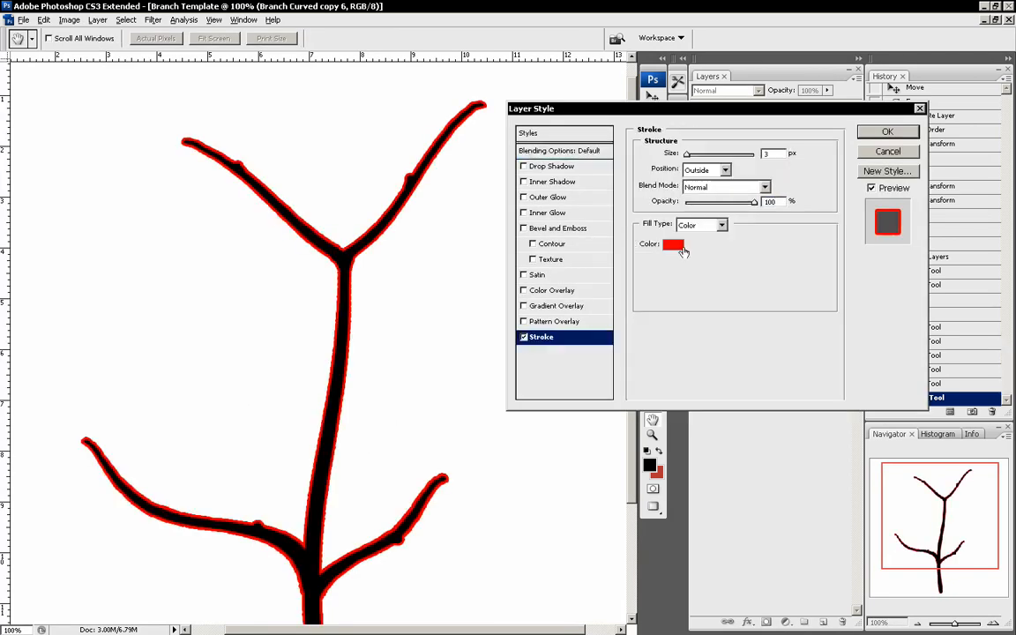
left_click(611, 233)
left_click_drag(413, 334, 288, 420)
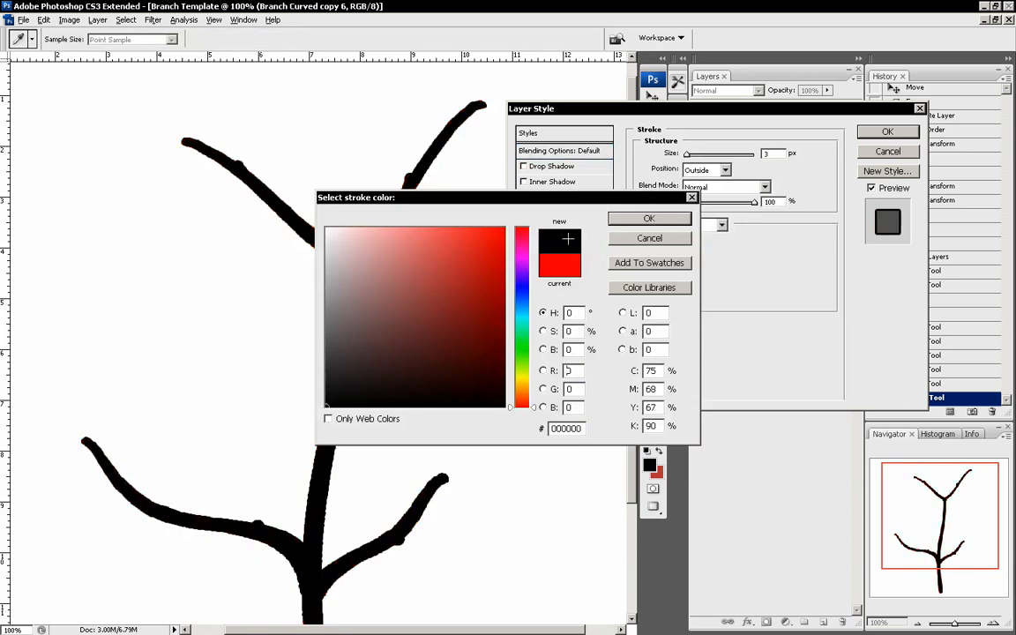
left_click(673, 224)
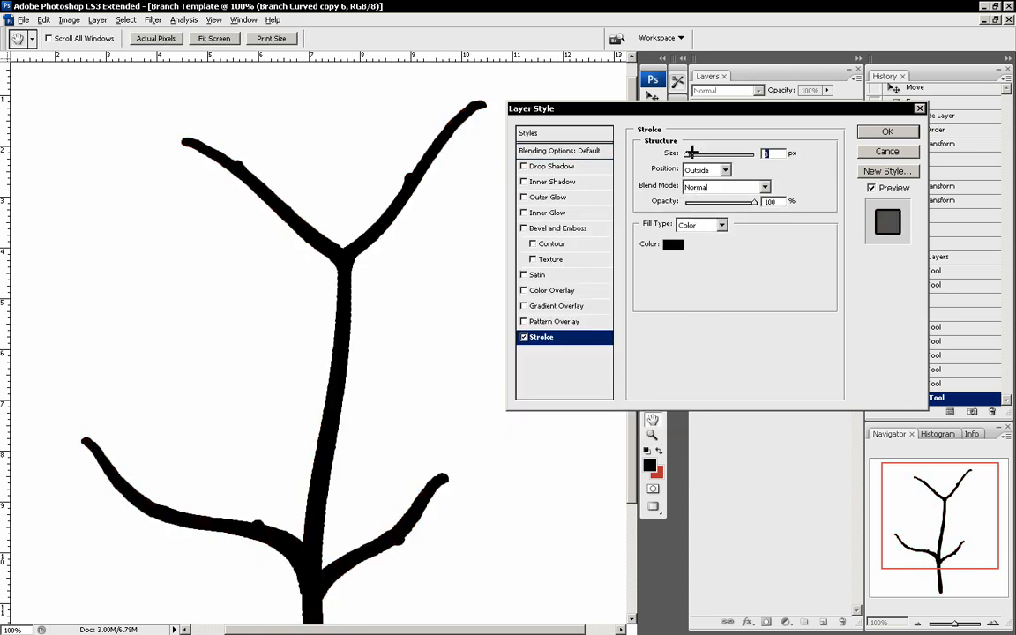
Step: Try the stroke at 1 px with Center position, compare the branch with and without it, and discard the layer style changes
left_click_drag(692, 153, 672, 153)
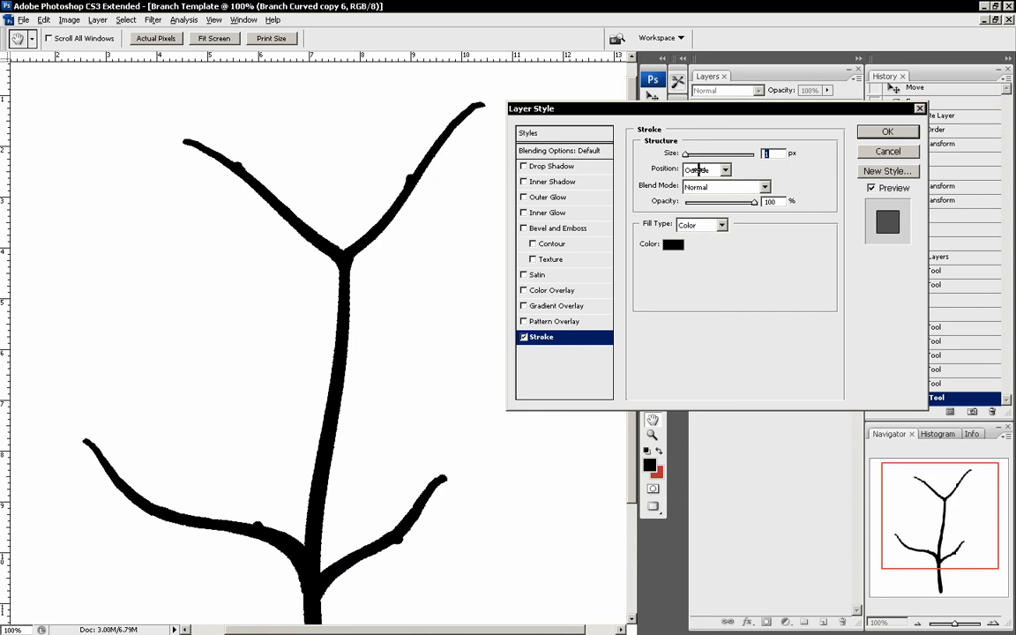
left_click(699, 168)
left_click(700, 203)
mouse_move(687, 152)
left_mouse_down()
mouse_move(673, 154)
mouse_move(697, 152)
mouse_move(682, 154)
left_mouse_up()
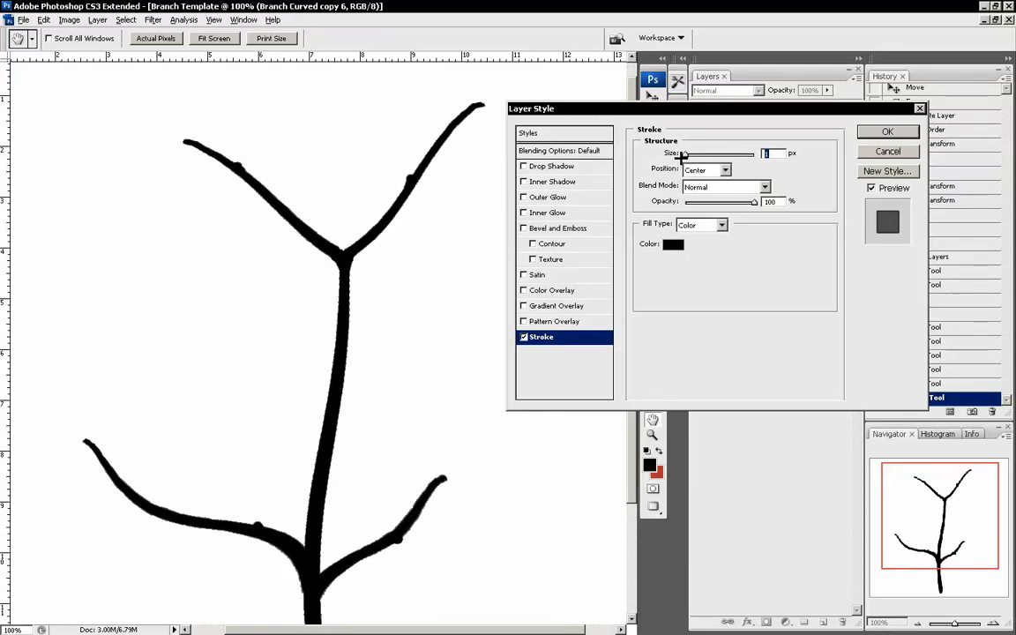
left_click(524, 337)
left_click(524, 337)
left_click(523, 337)
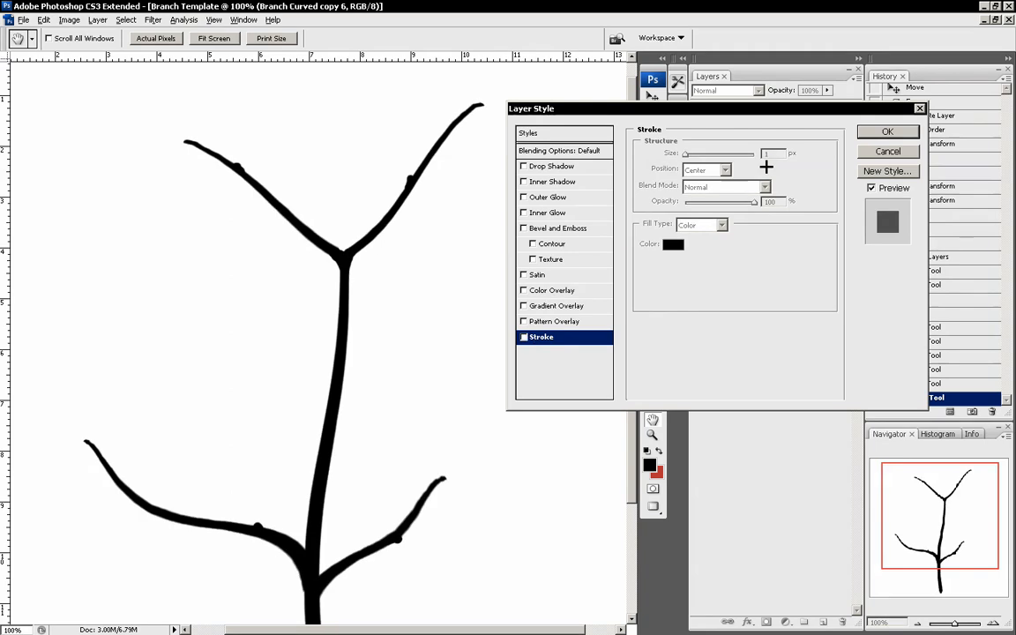
key("Escape")
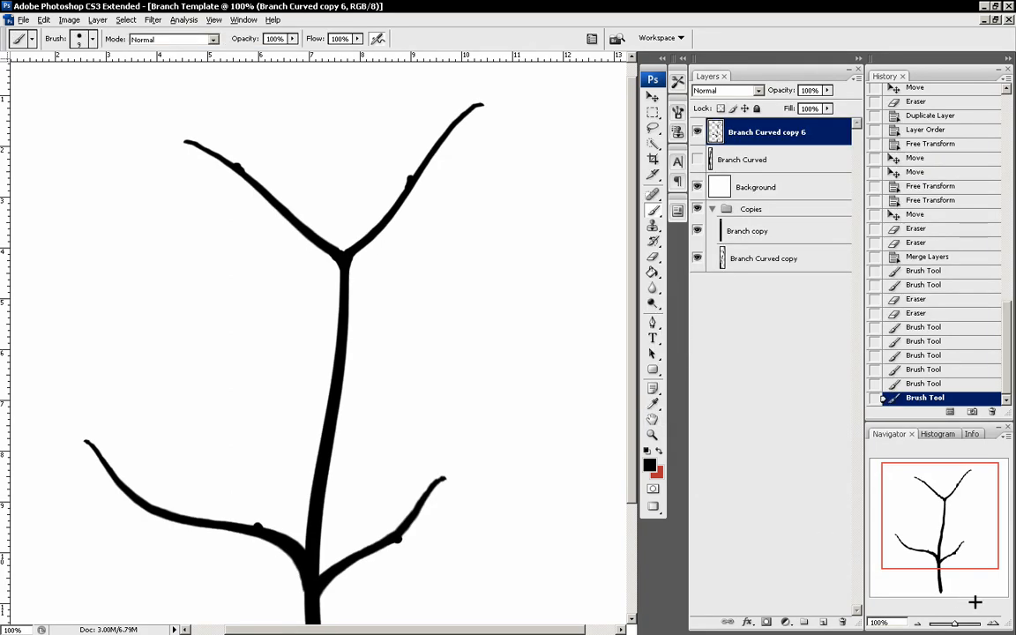
Step: Try a Magic Wand selection of the branch at tolerance 2 with anti-aliasing off at 300% zoom, and deselect it
double_click(993, 623)
left_click_drag(944, 500, 944, 536)
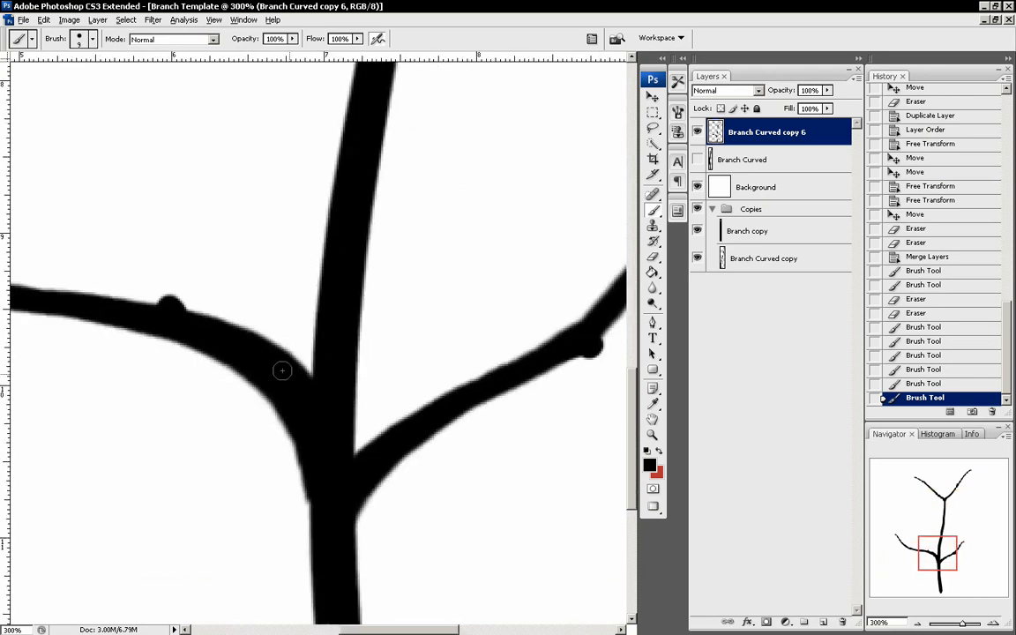
mouse_move(938, 544)
left_mouse_down()
mouse_move(937, 559)
mouse_move(939, 539)
left_mouse_up()
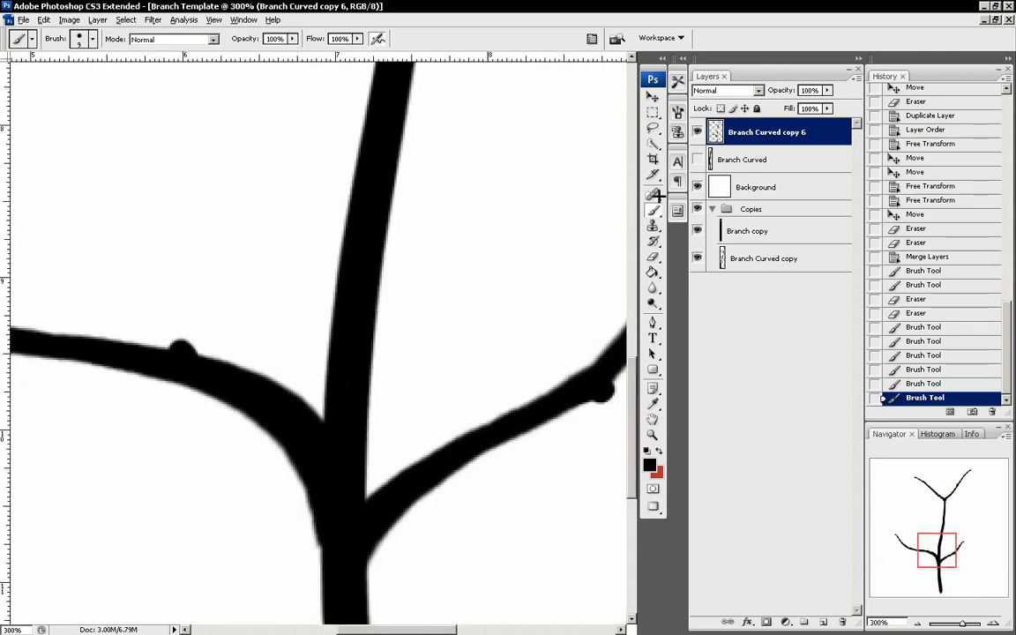
left_click(653, 143)
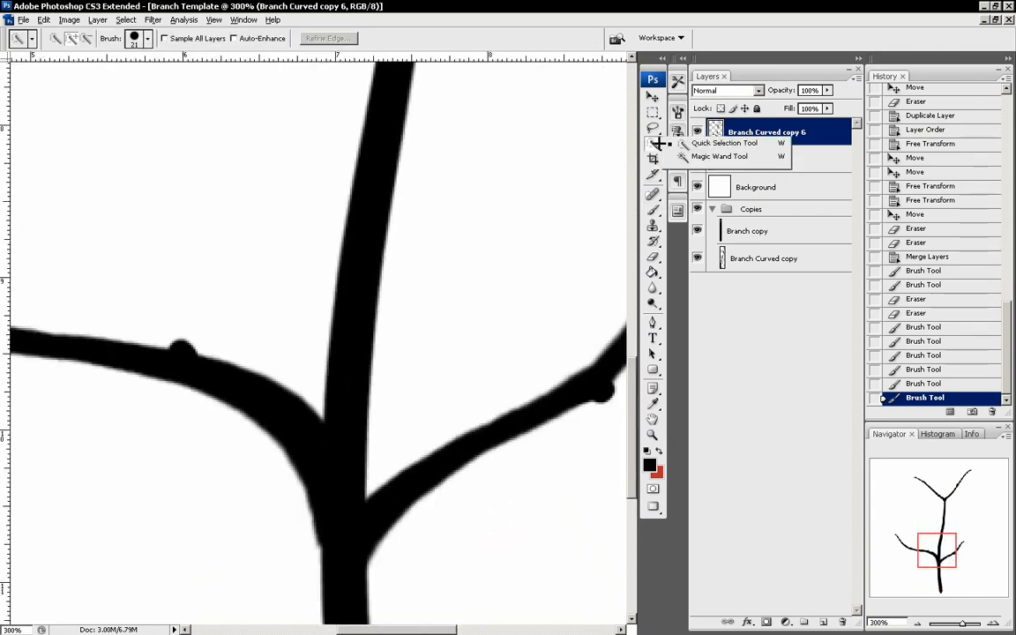
left_click(682, 157)
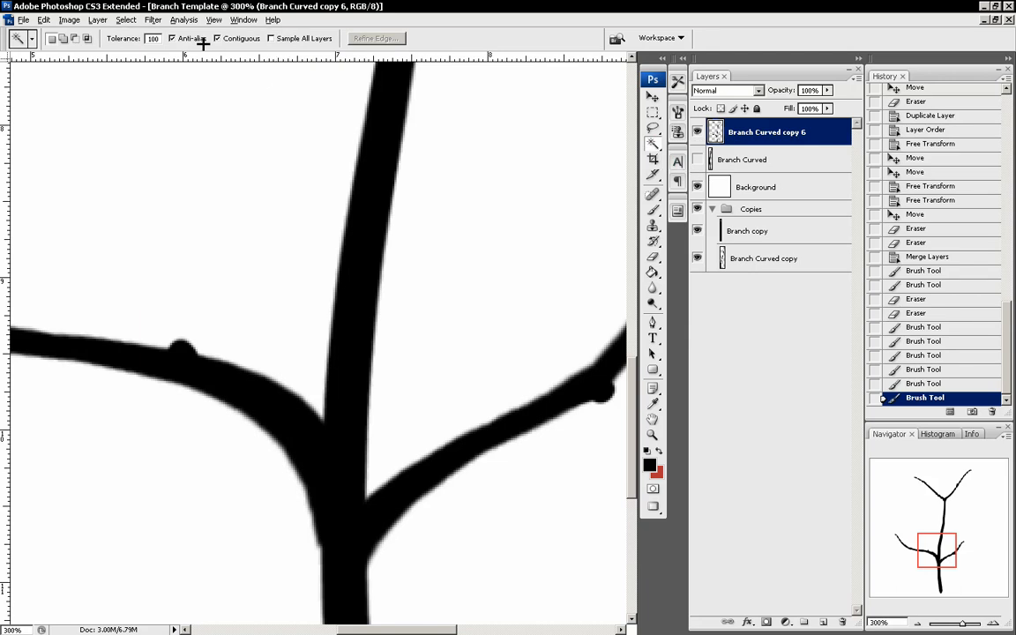
double_click(155, 39)
left_click(370, 200)
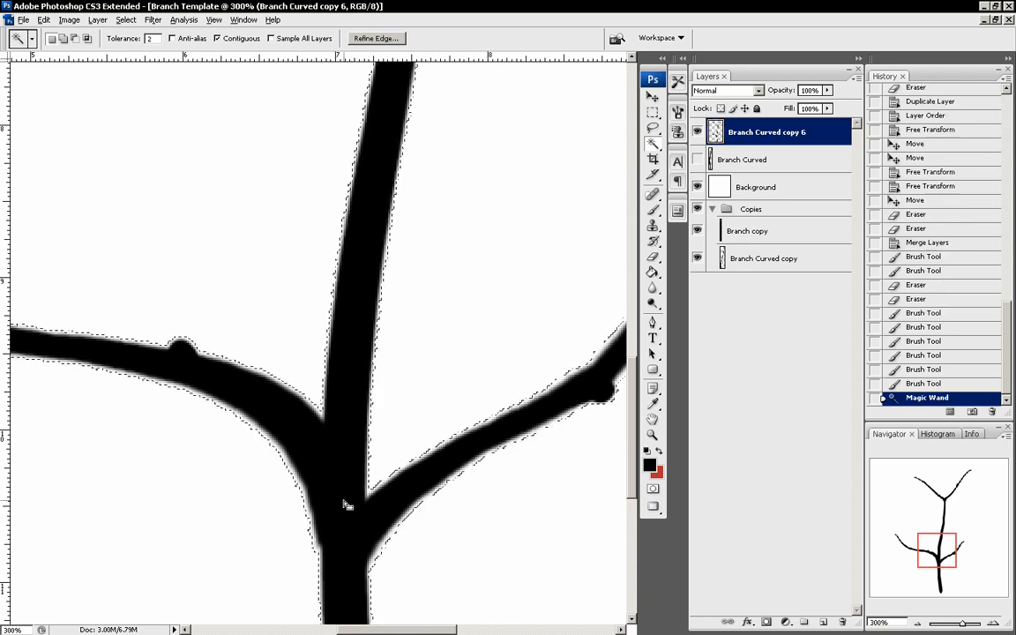
right_click(394, 370)
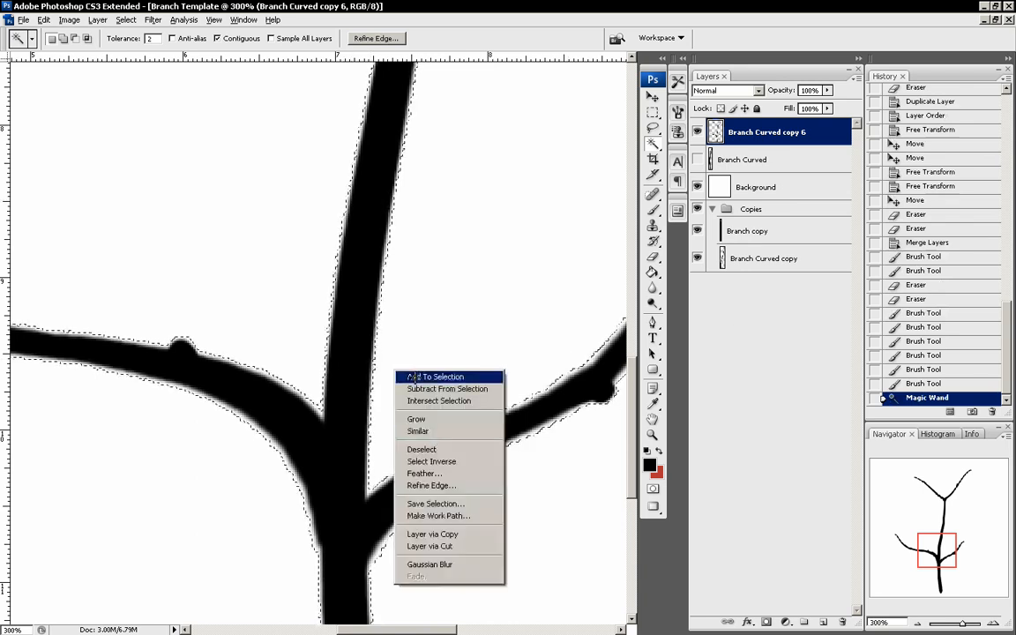
left_click(439, 450)
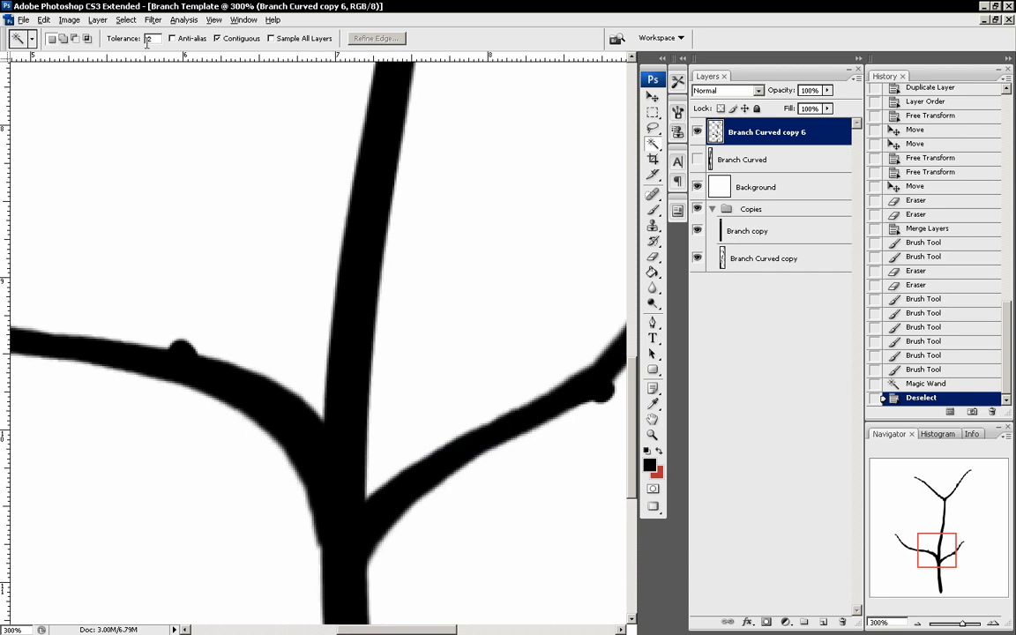
Step: Try the Magic Wand selection of the branch again at tolerance 0, and clear the selection
left_click(361, 238)
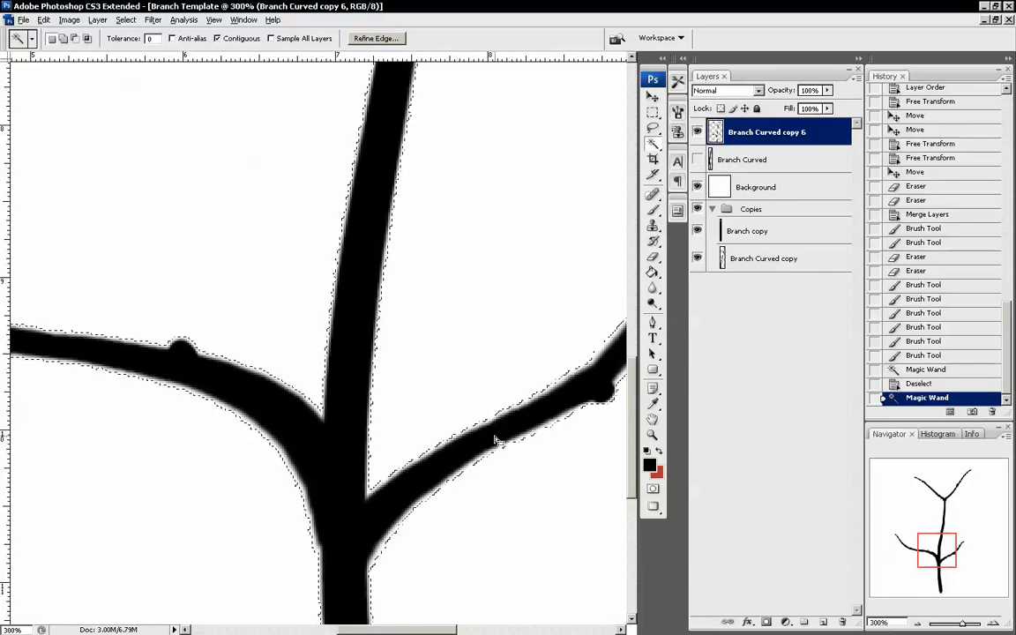
mouse_move(958, 556)
left_mouse_down()
mouse_move(959, 589)
mouse_move(956, 497)
mouse_move(944, 488)
mouse_move(961, 560)
left_mouse_up()
right_click(443, 345)
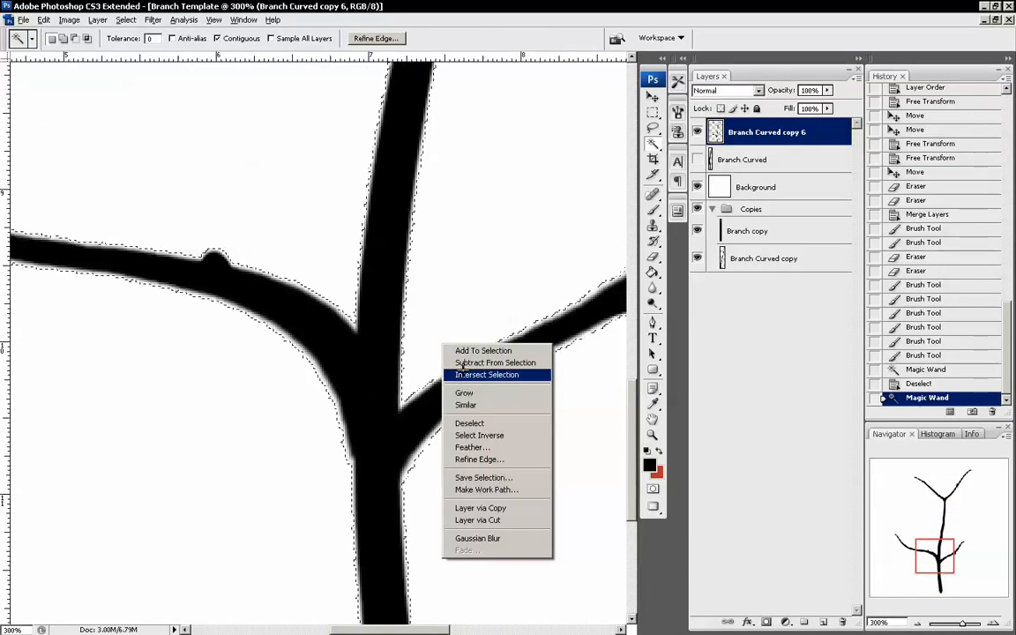
left_click(481, 424)
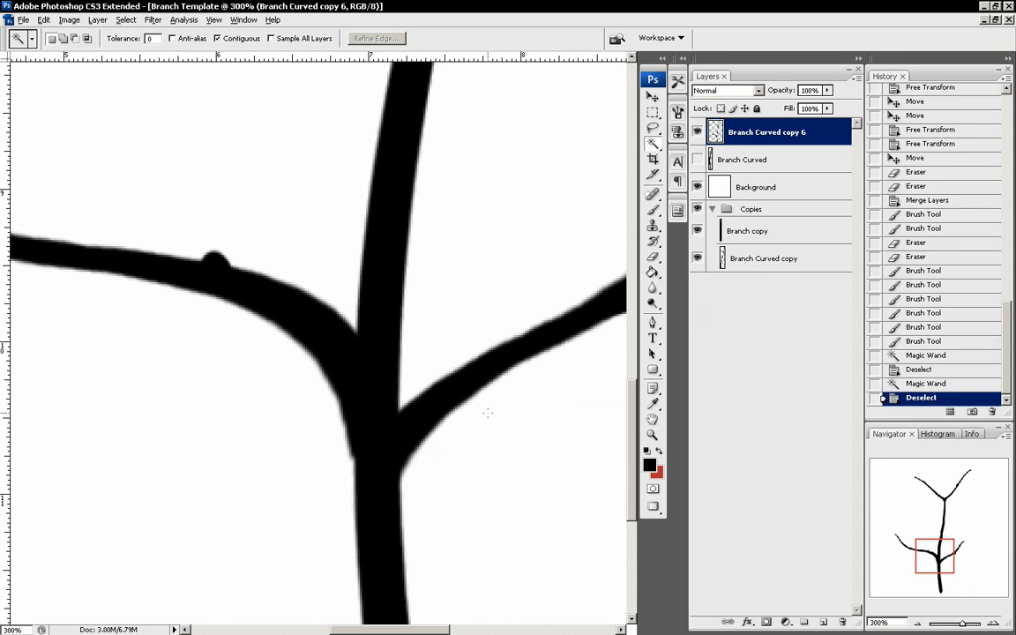
Step: Switch to the Paint Bucket tool and set the foreground color to white
key("i")
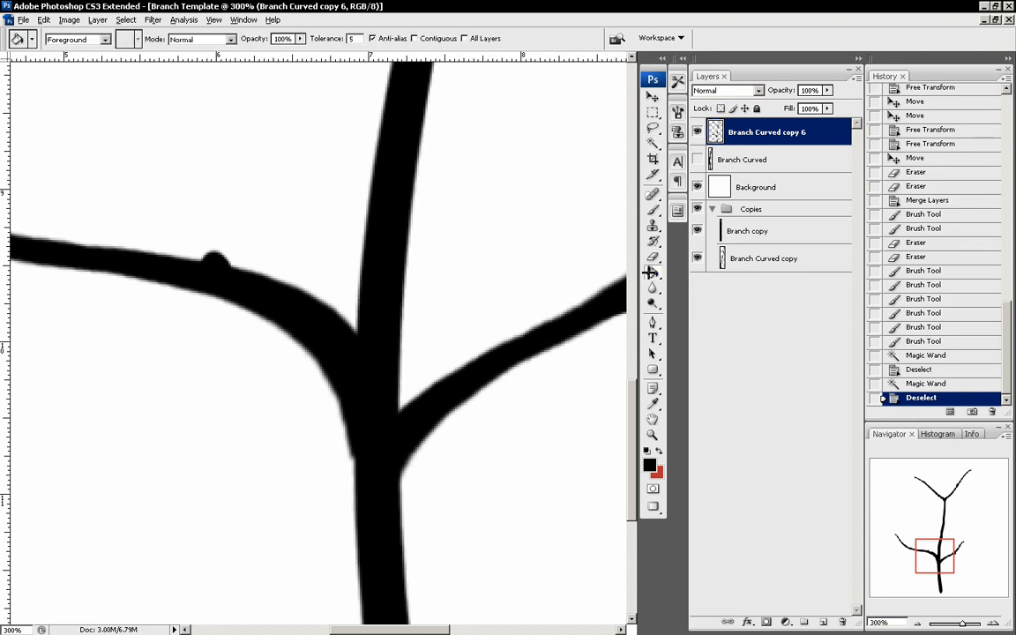
left_click(650, 465)
mouse_move(416, 322)
left_mouse_down()
mouse_move(376, 243)
mouse_move(175, 163)
left_mouse_up()
key("g")
left_click(648, 217)
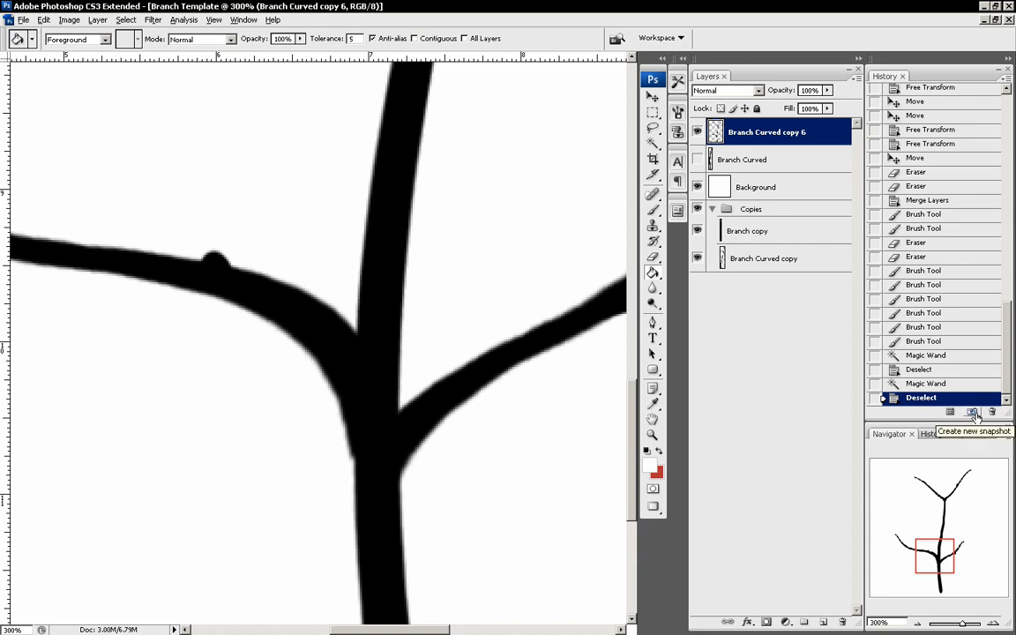
Step: Create a history snapshot of the finished branch, restore it as a test, and return to the latest history state
scroll(992, 380, "up", 1)
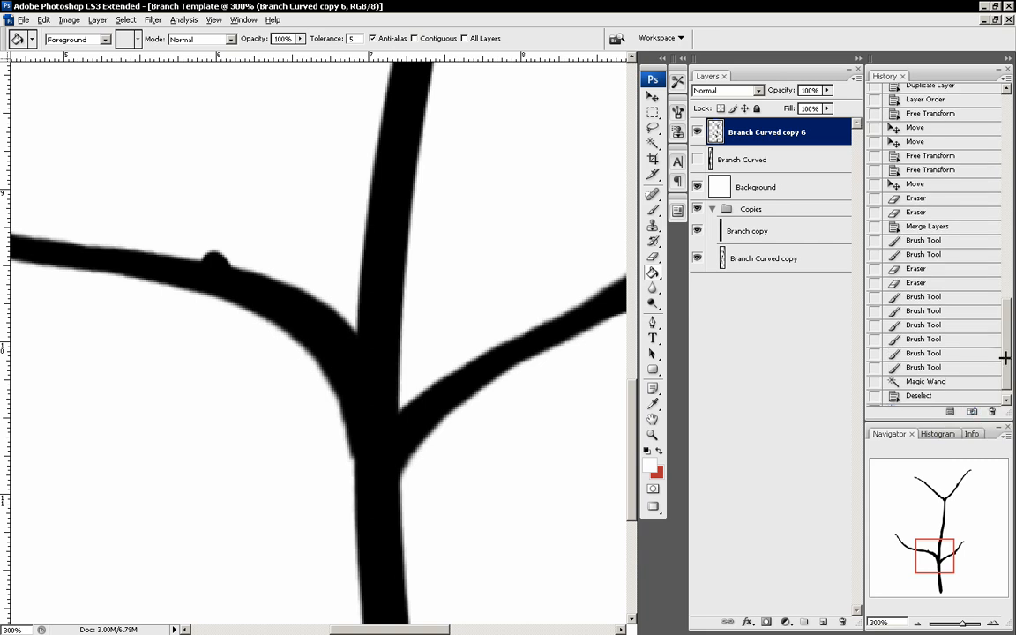
left_click_drag(1005, 357, 984, 152)
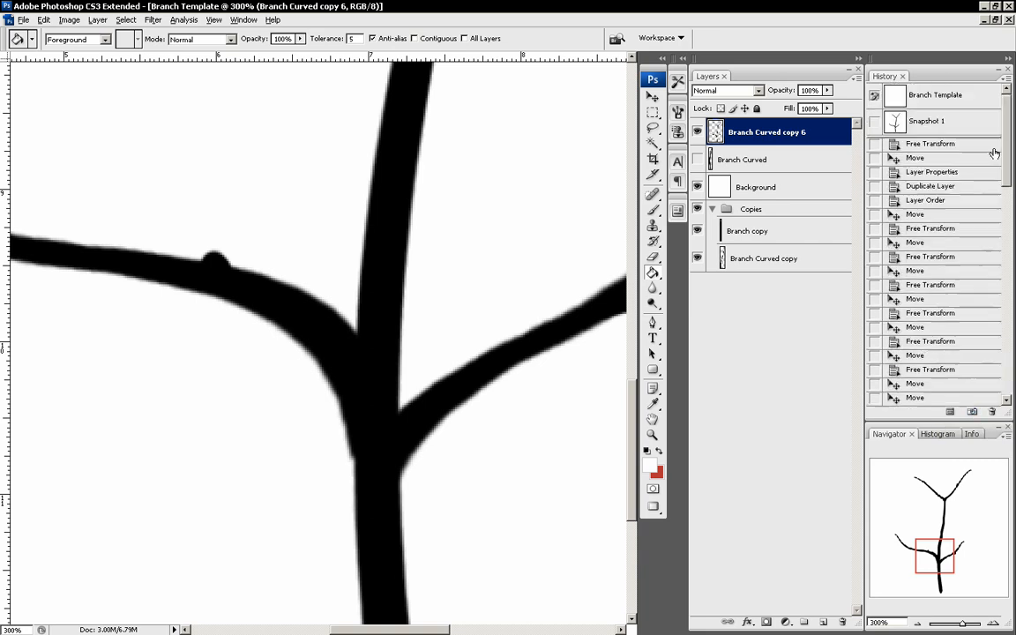
left_click(936, 122)
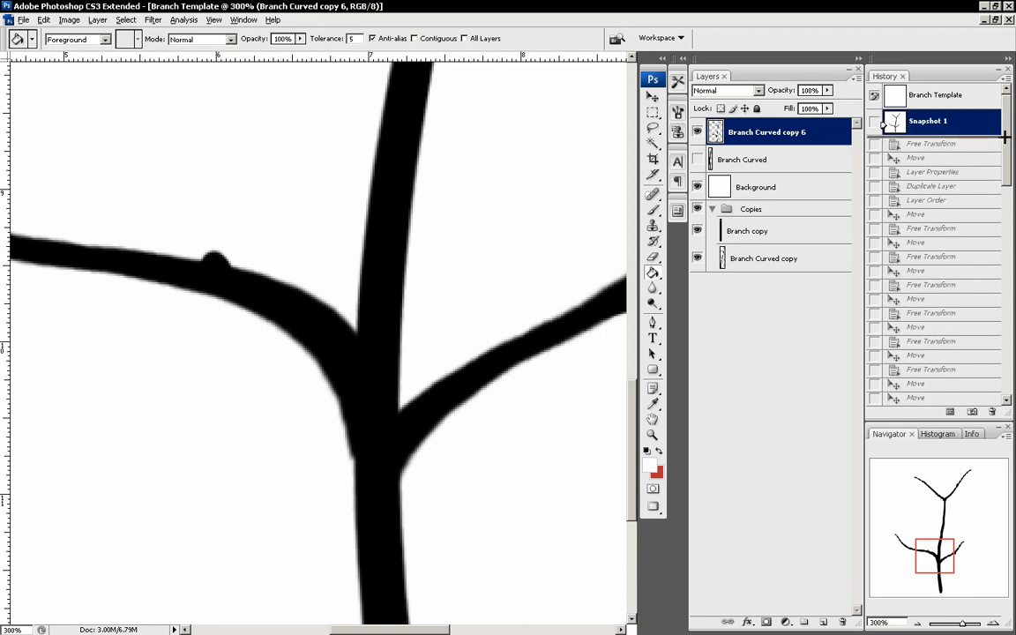
left_click_drag(1005, 136, 1011, 351)
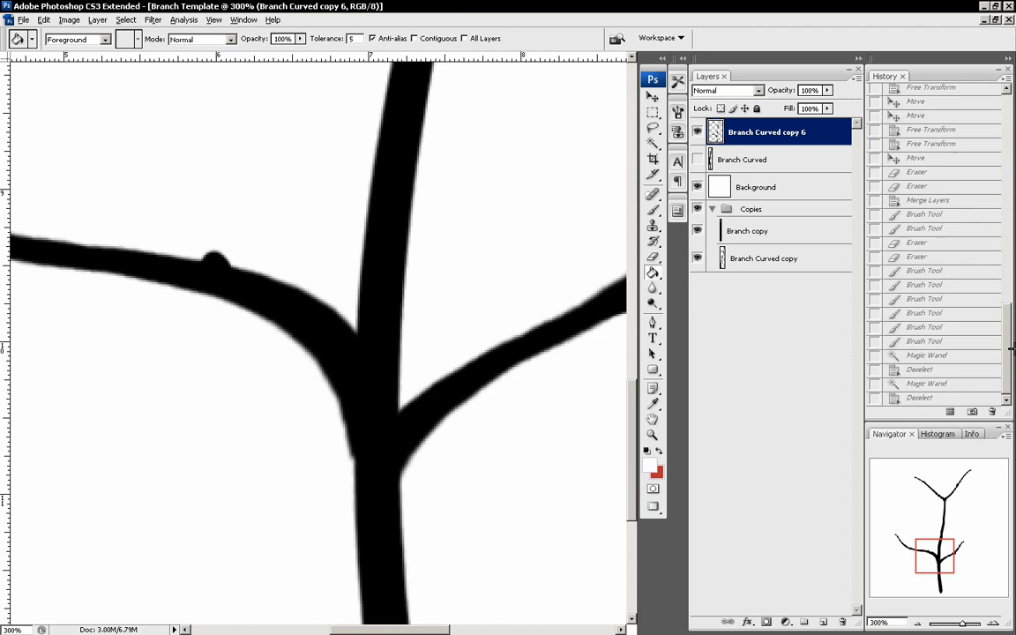
left_click(978, 386)
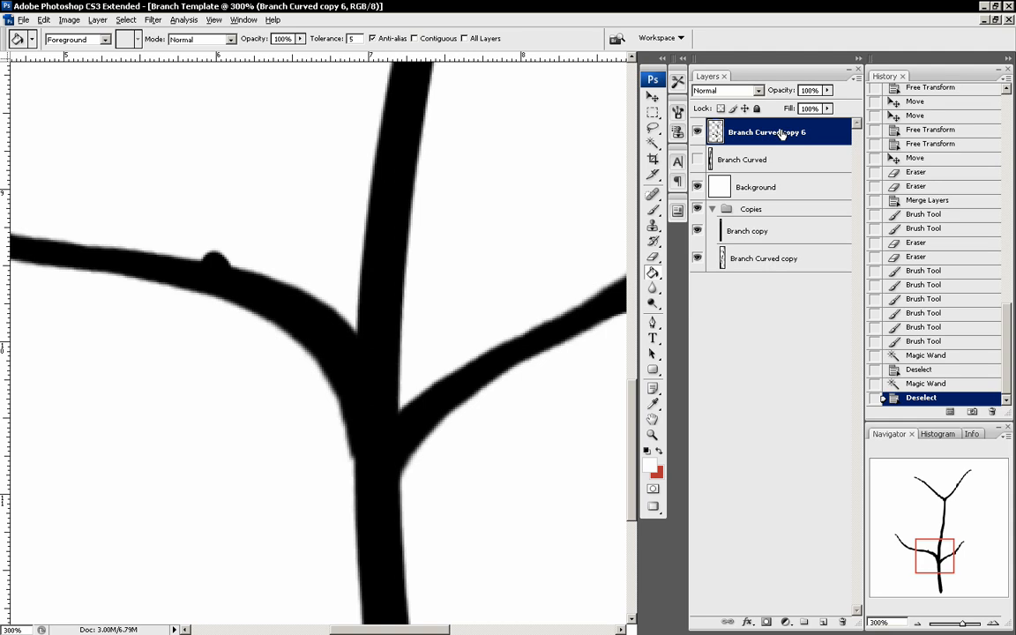
Step: Duplicate the Branch Curved copy 6 layer and move the duplicate to the bottom of the Copies group as a backup
left_click_drag(781, 134, 823, 622)
left_click_drag(778, 135, 769, 240)
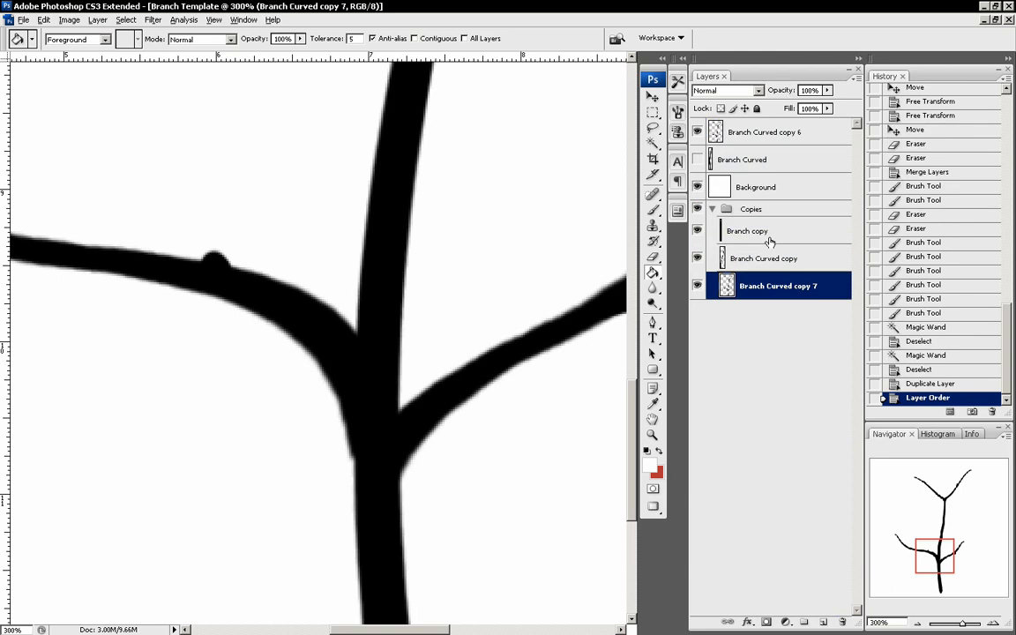
Step: Fill the area around the branch on the Branch Curved copy 6 layer with white ten times to harden its soft edges
left_click(760, 132)
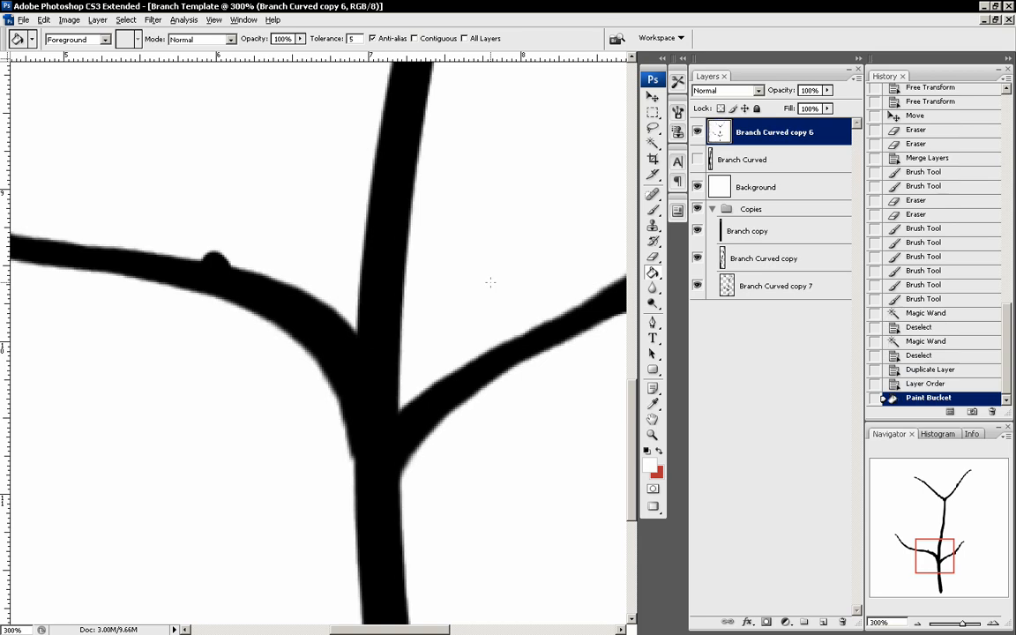
left_click(490, 282)
left_click(490, 282)
left_click(490, 283)
left_click(490, 282)
left_click(490, 282)
left_click(491, 282)
left_click(491, 282)
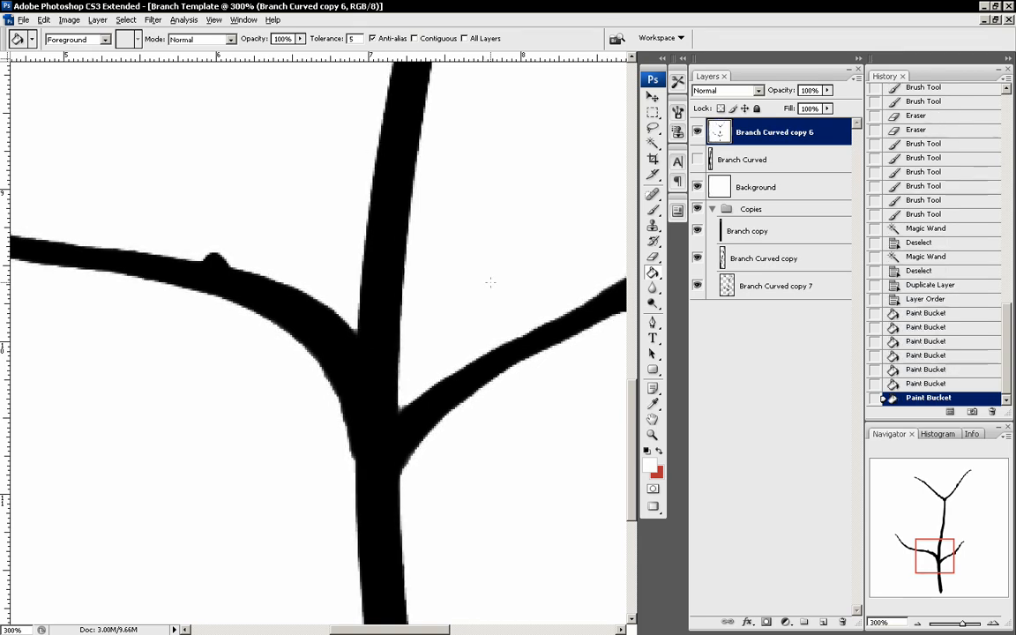
left_click(491, 282)
left_click(491, 282)
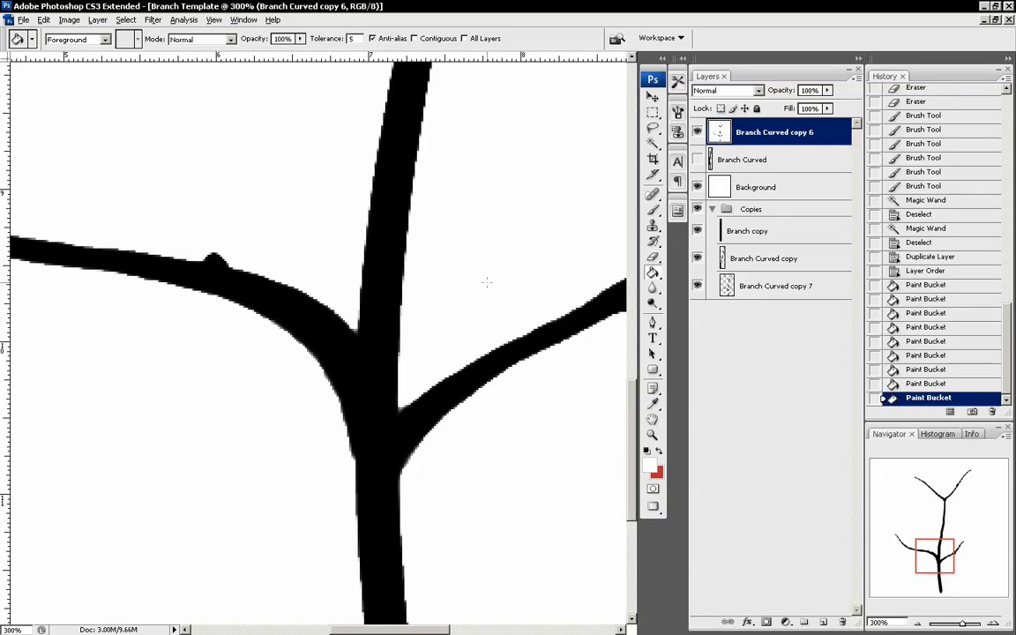
left_click(486, 283)
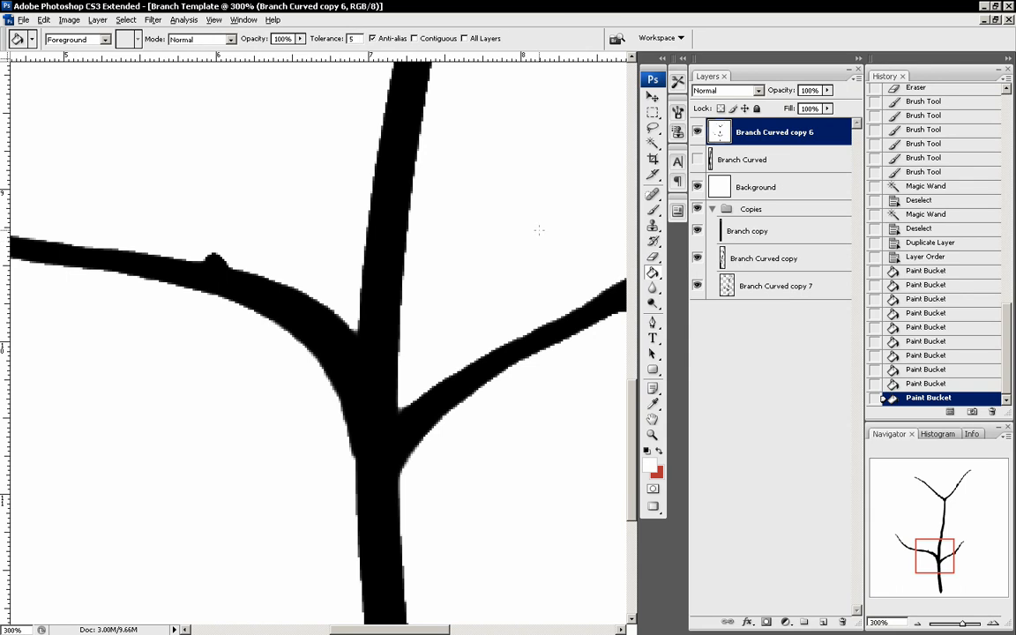
Step: Examine the whole branch at 100%, and its edges around the lower fork at 300%
mouse_move(941, 546)
left_mouse_down()
mouse_move(936, 583)
mouse_move(940, 477)
mouse_move(933, 533)
mouse_move(953, 545)
mouse_move(942, 546)
left_mouse_up()
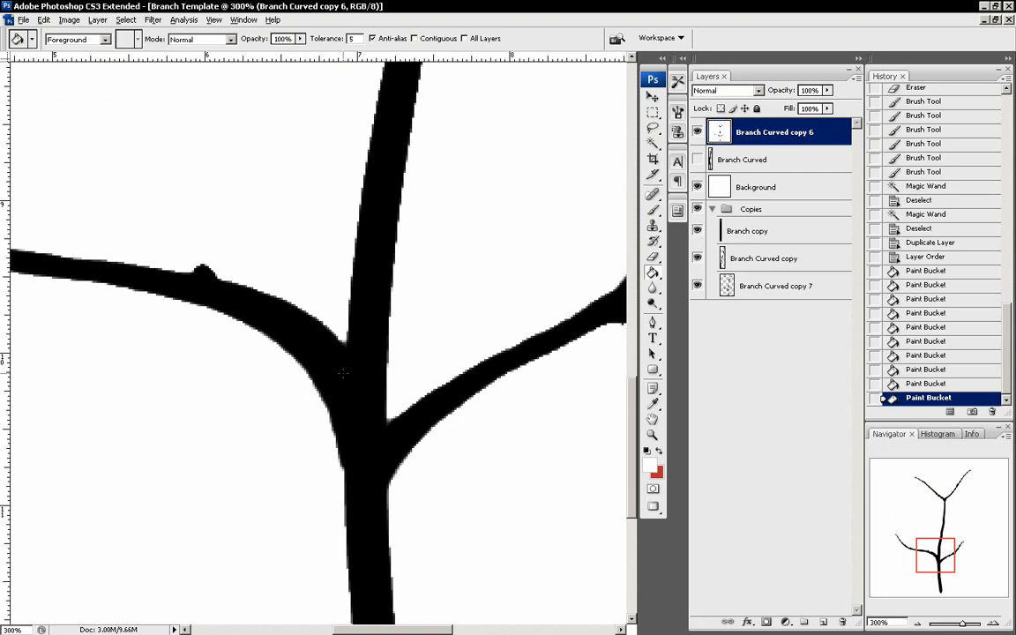
left_click(918, 624)
left_click(918, 623)
left_click_drag(911, 564, 917, 526)
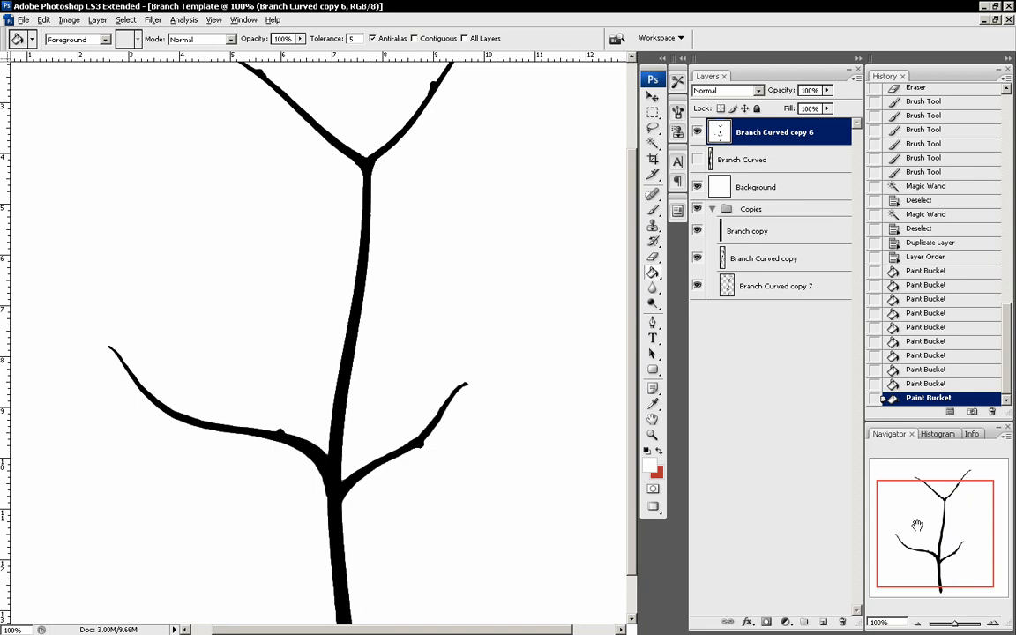
left_click_drag(922, 514, 940, 554)
key("ctrl+plus")
key("ctrl+plus")
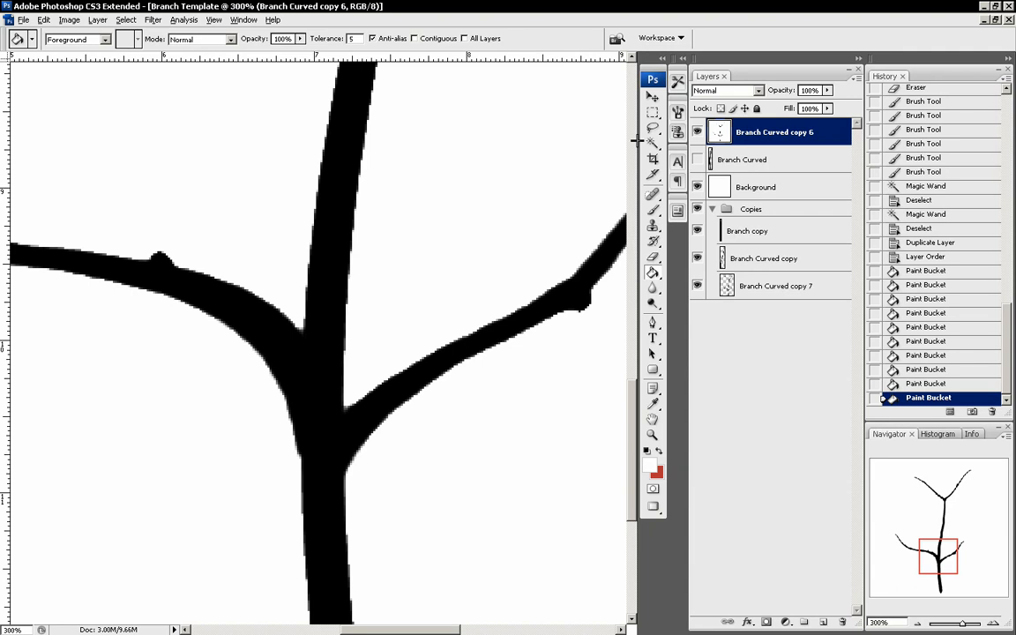
Step: Try selecting the white area around the branch with the Magic Wand at tolerance 0 without anti-aliasing
key("w")
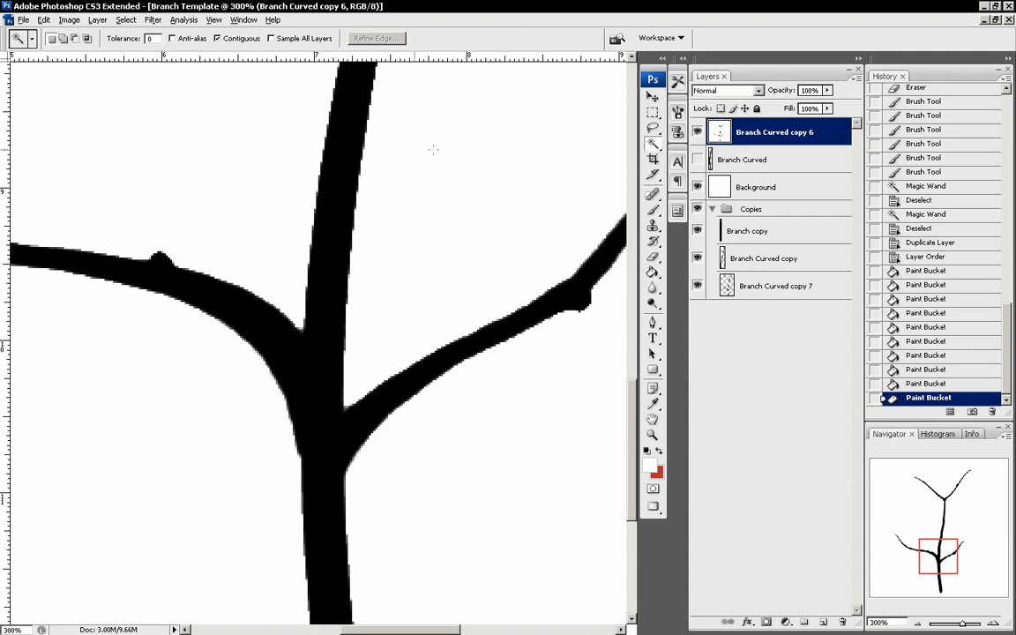
left_click(172, 38)
left_click(172, 38)
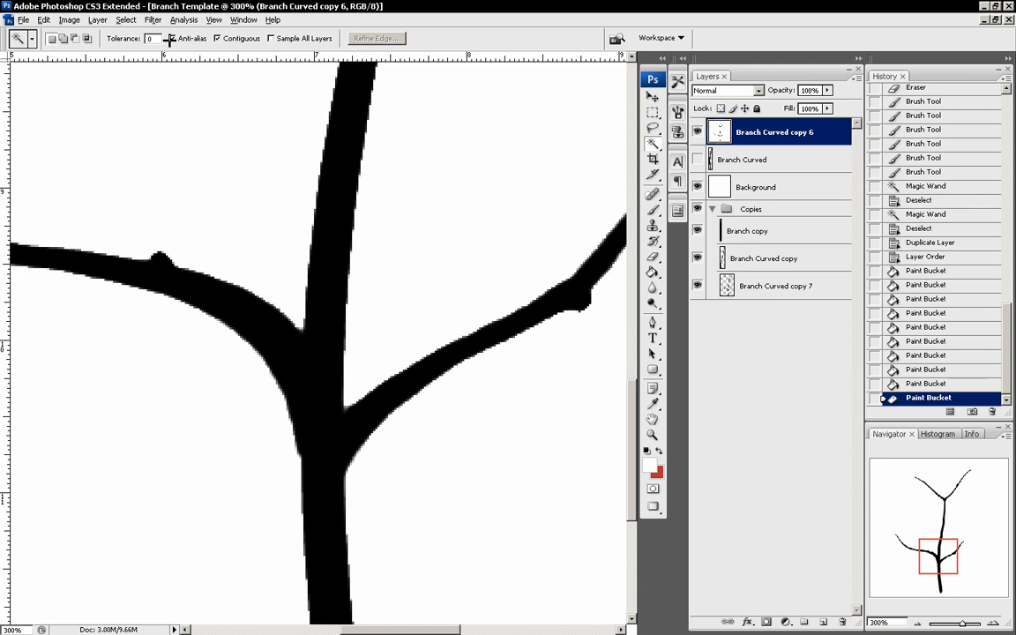
left_click(259, 199)
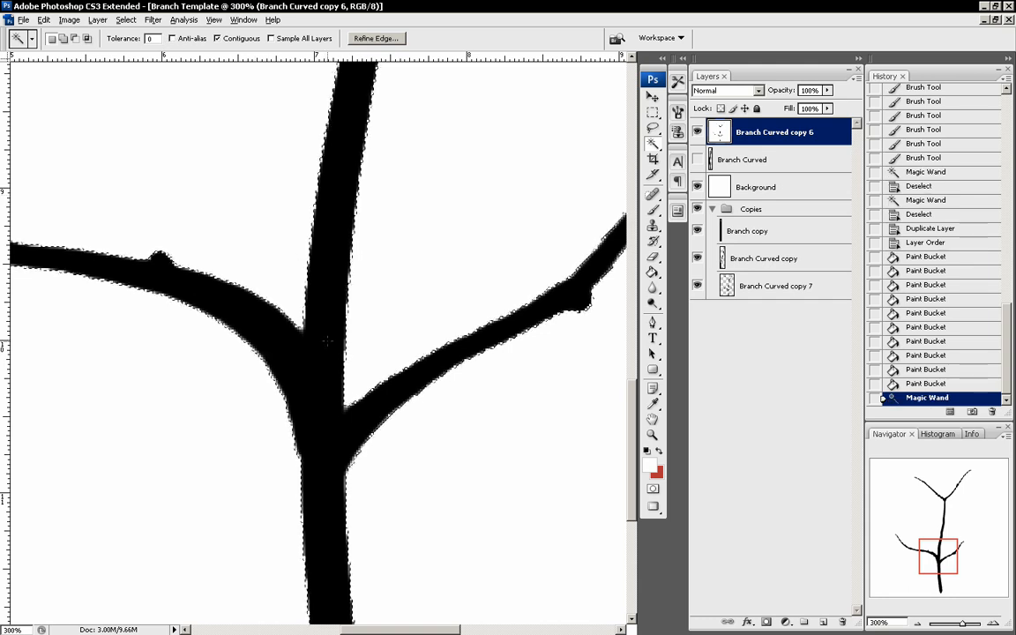
right_click(260, 254)
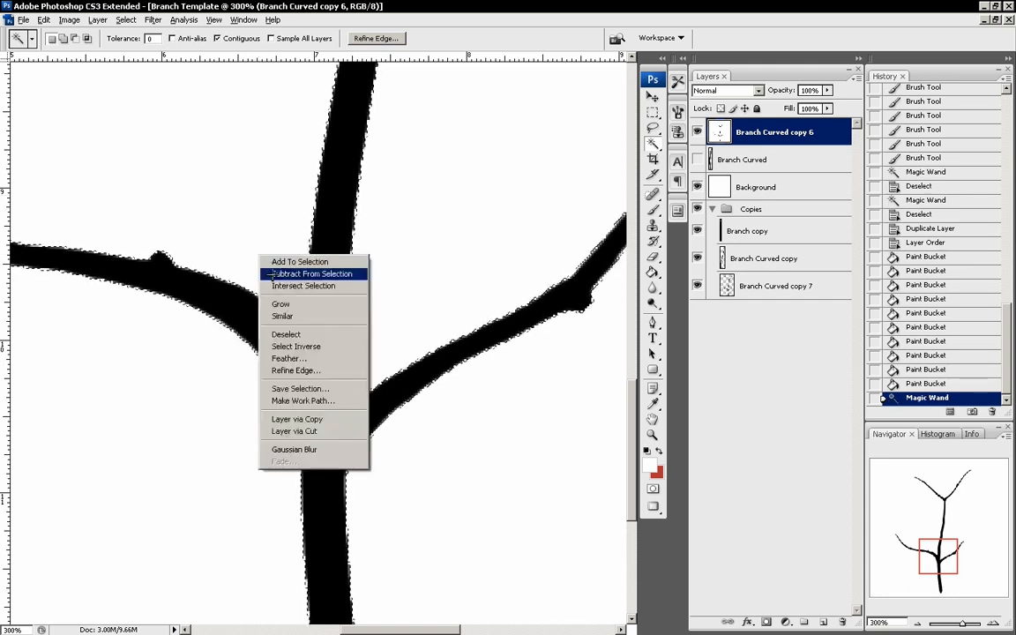
left_click(286, 331)
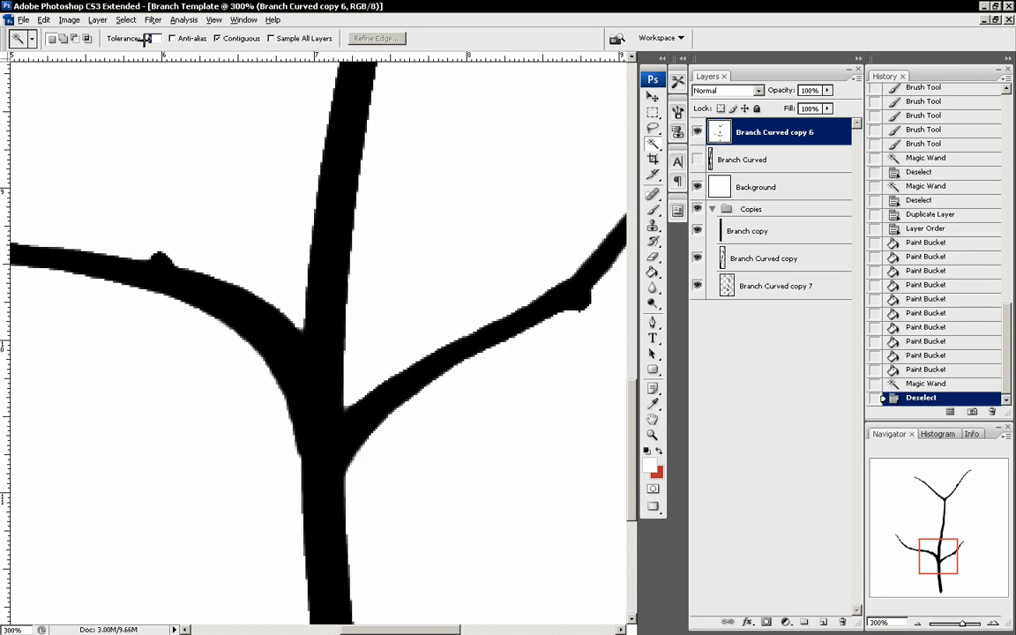
Step: Delete the white area around the branch using an anti-aliased Magic Wand selection with tolerance 2, and deselect it
left_click(172, 38)
left_click(209, 143)
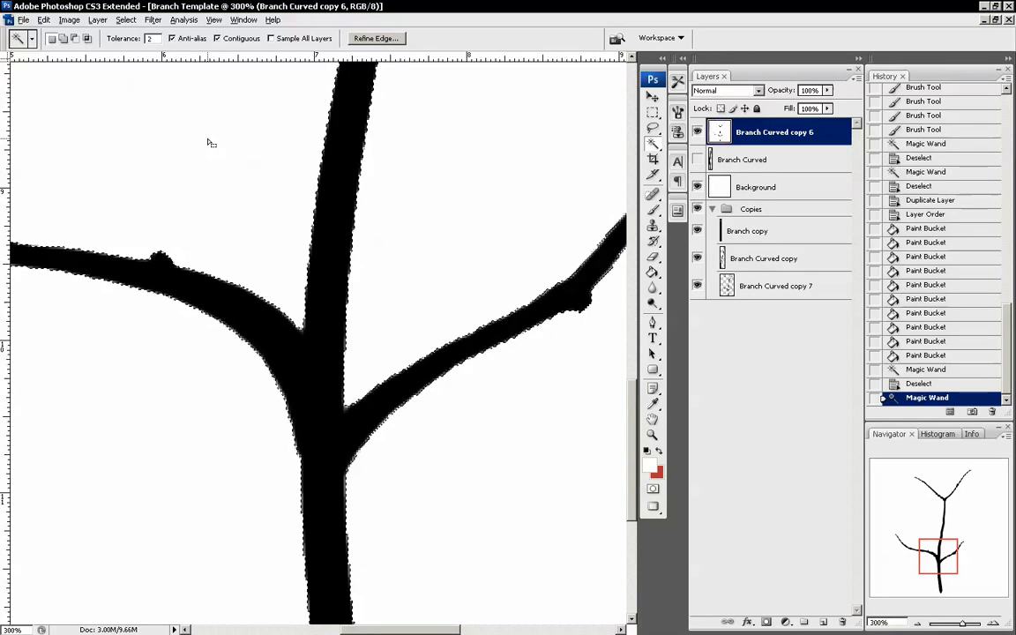
key("Delete")
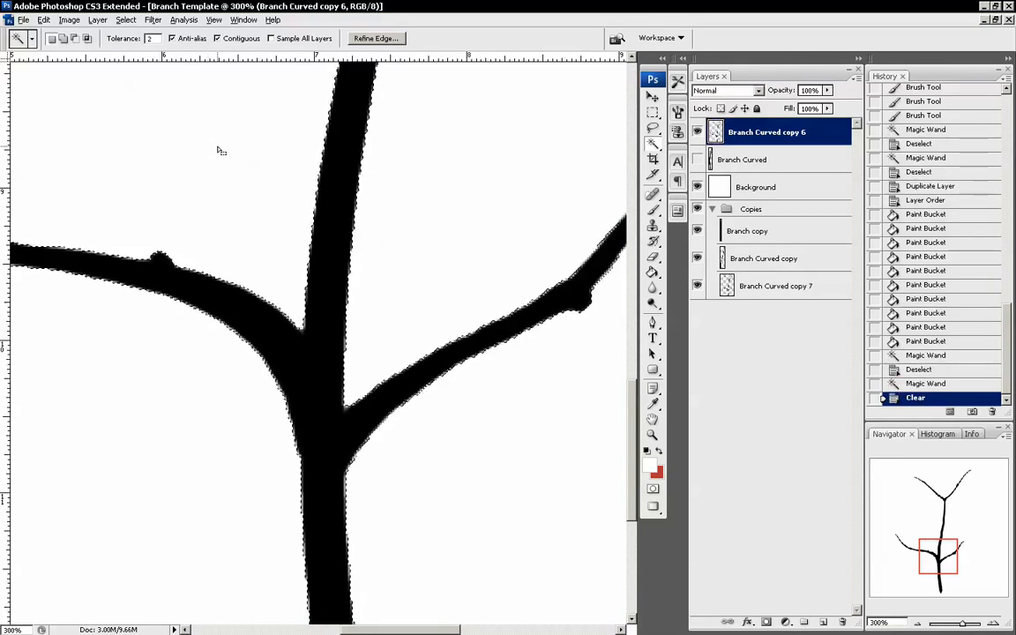
right_click(218, 149)
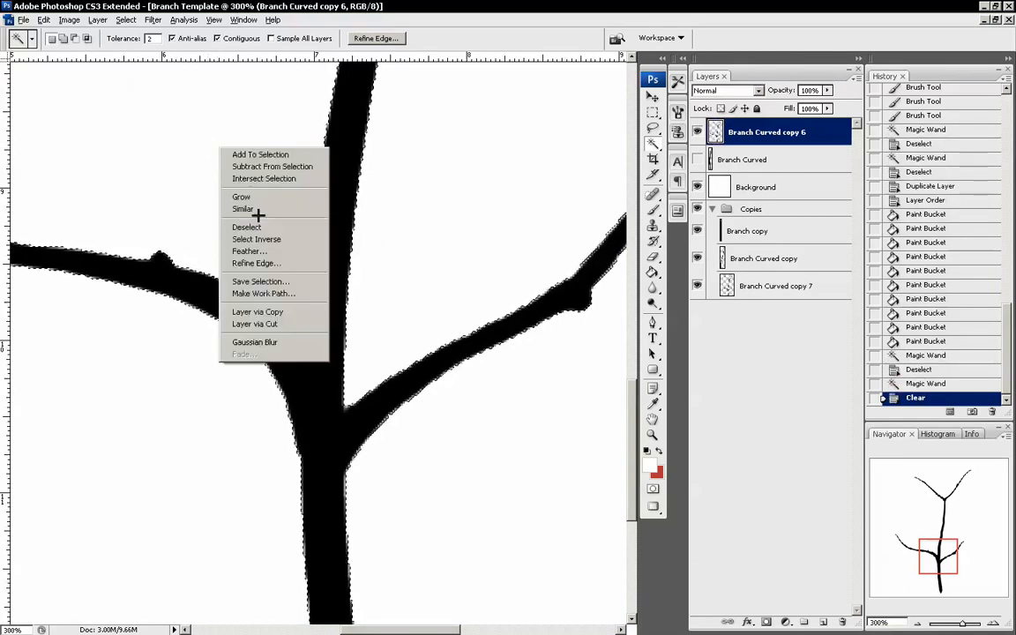
left_click(260, 227)
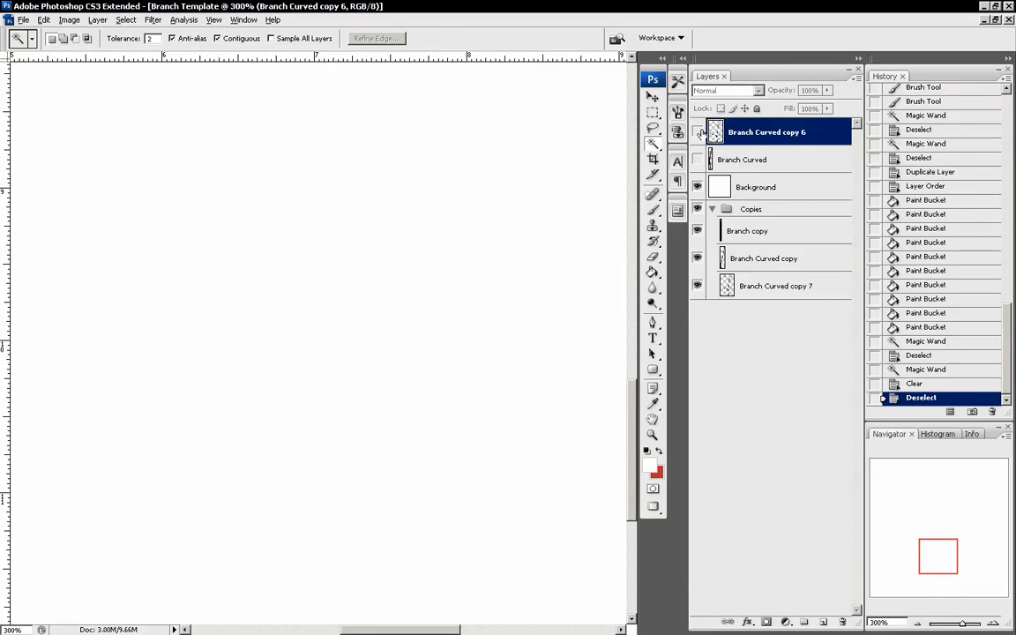
Step: Add a Stroke effect in black (#000000) to the Branch Curved copy 6 layer
double_click(780, 129)
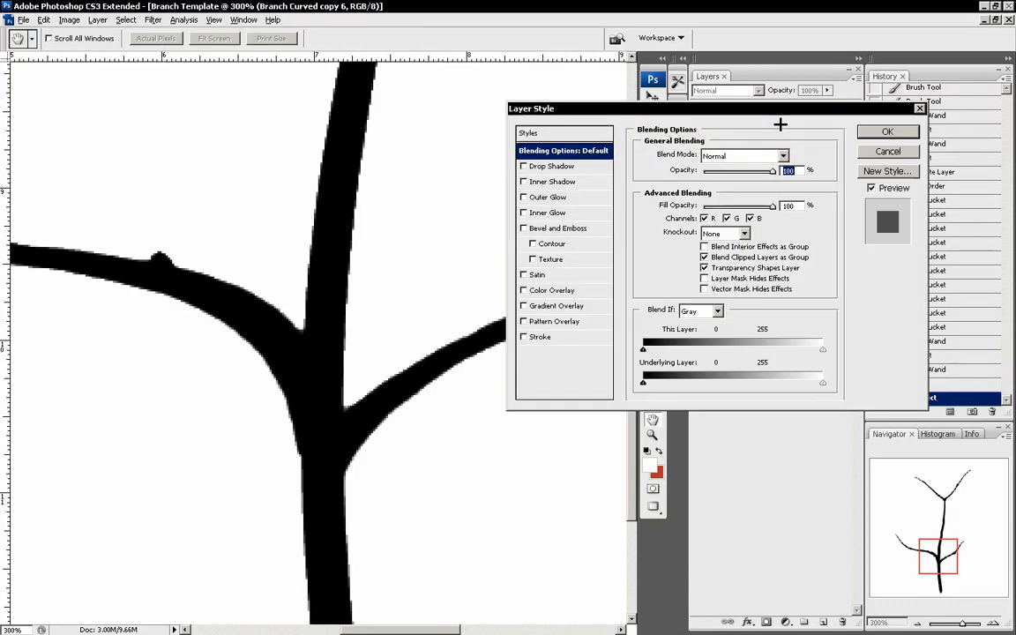
left_click(537, 339)
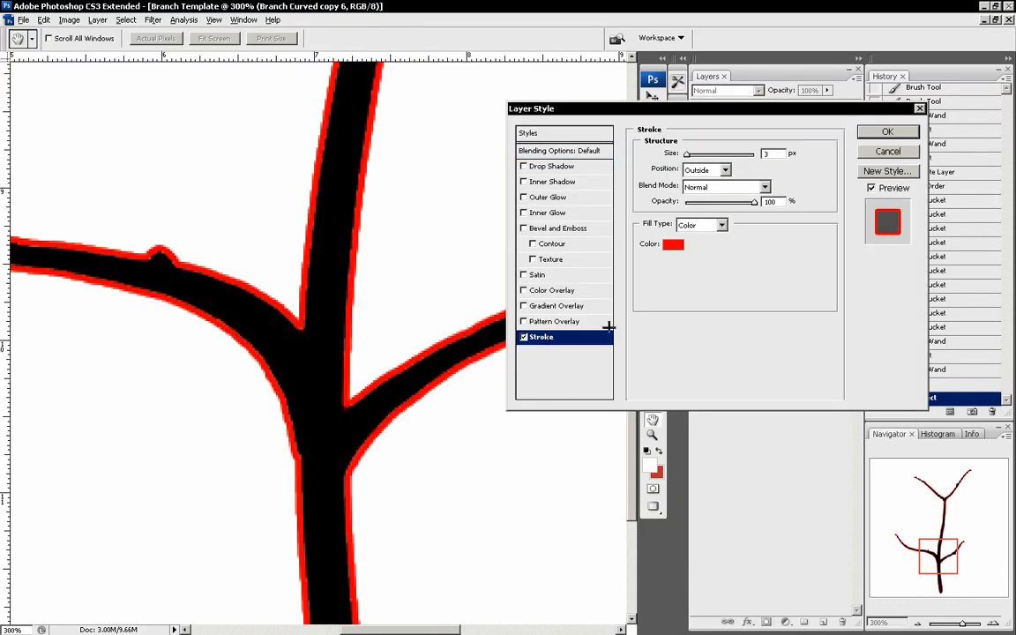
left_click(673, 244)
left_click(331, 408)
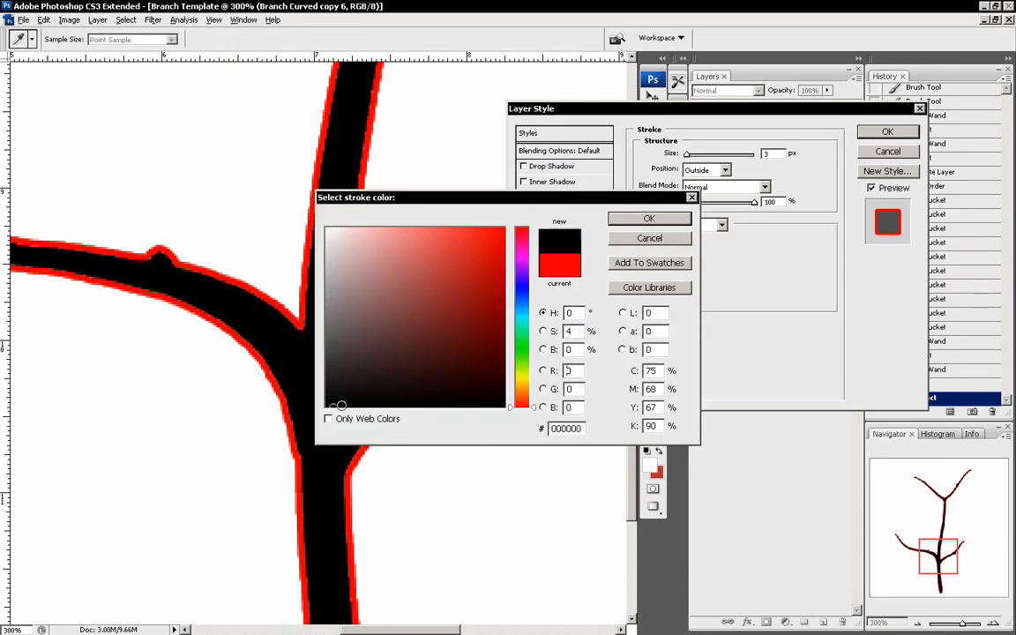
left_click(650, 217)
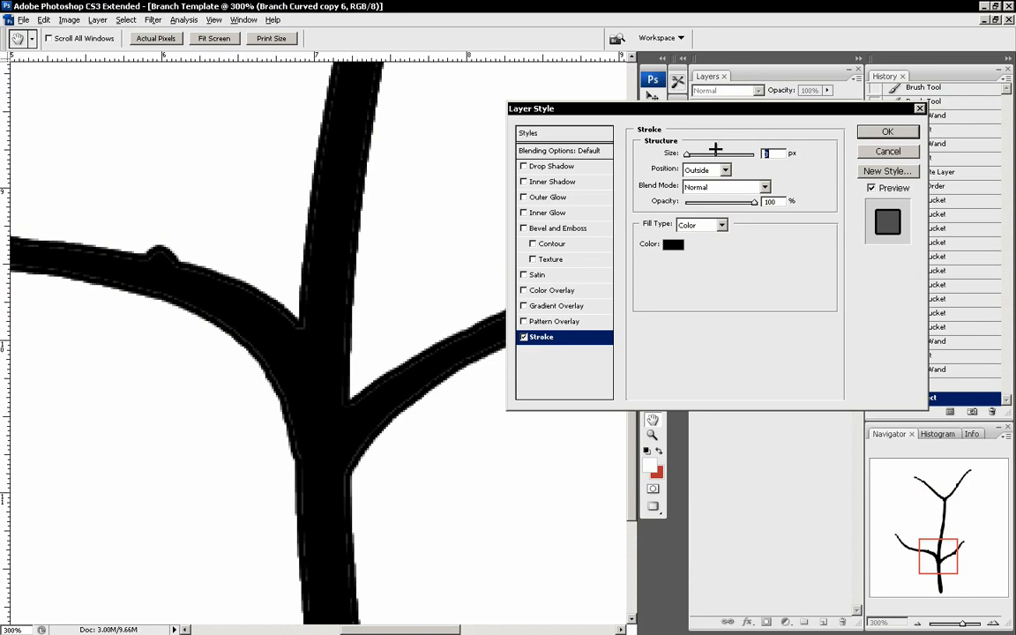
Step: Set the branch stroke's size to 1 px and its position to Center, and apply the layer style
left_click(719, 168)
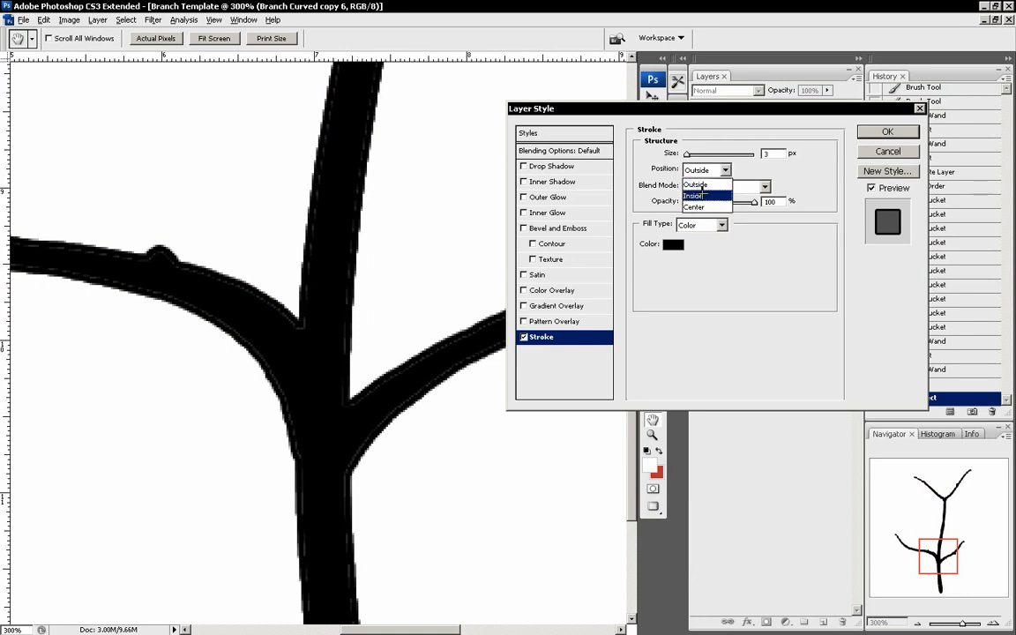
left_click(704, 195)
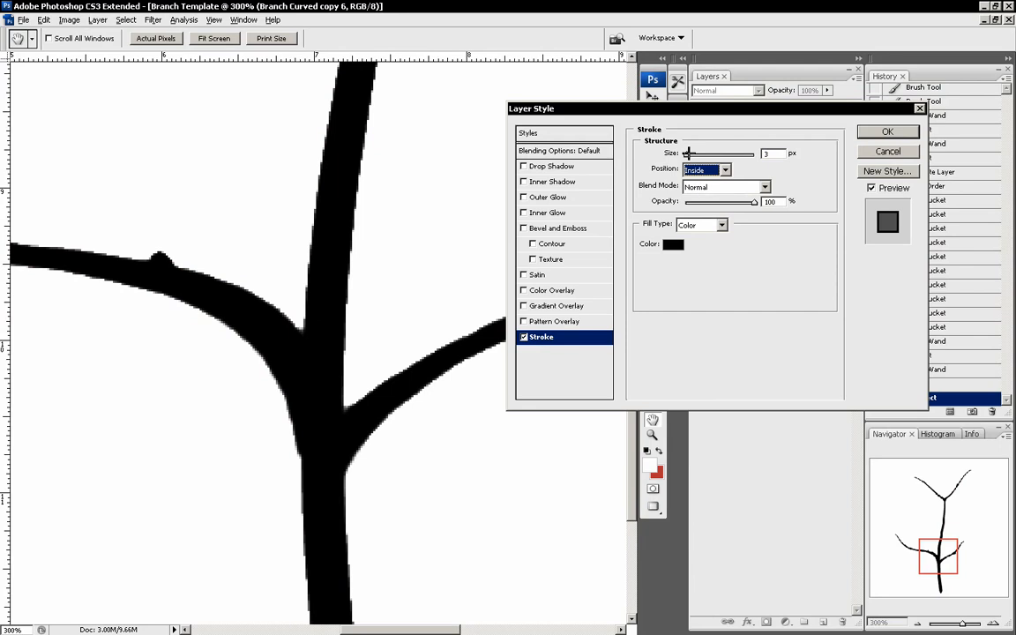
mouse_move(687, 153)
left_mouse_down()
mouse_move(676, 155)
mouse_move(698, 155)
mouse_move(672, 157)
mouse_move(685, 161)
left_mouse_up()
left_click(705, 169)
left_click(699, 205)
left_click(887, 132)
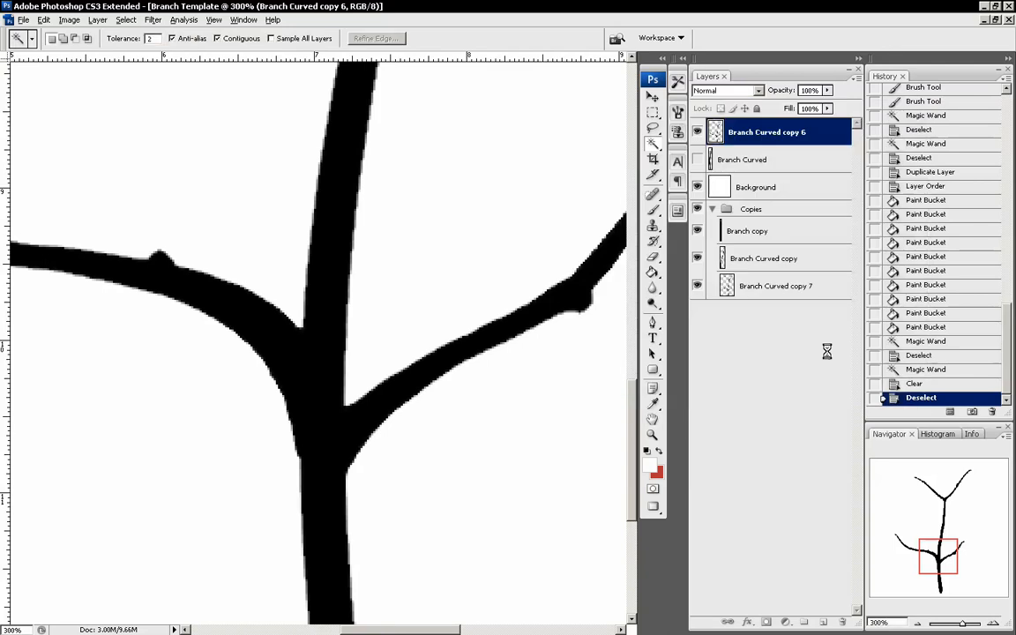
Step: Examine the outlined branch as a whole and at 100%, from its upper twigs down to the trunk
left_click(918, 621)
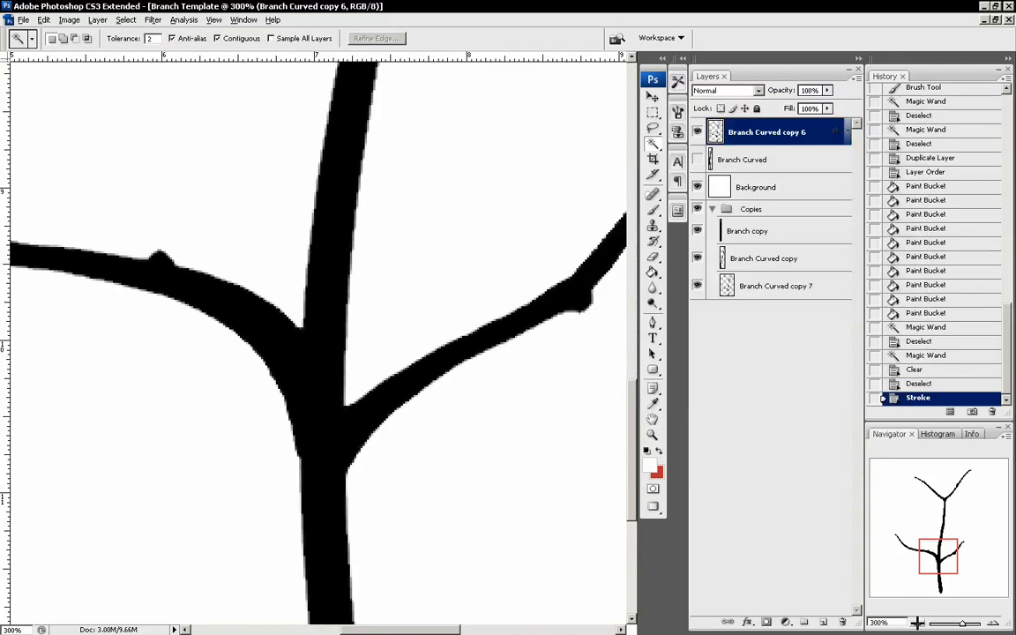
left_click(918, 621)
left_click_drag(916, 538, 914, 521)
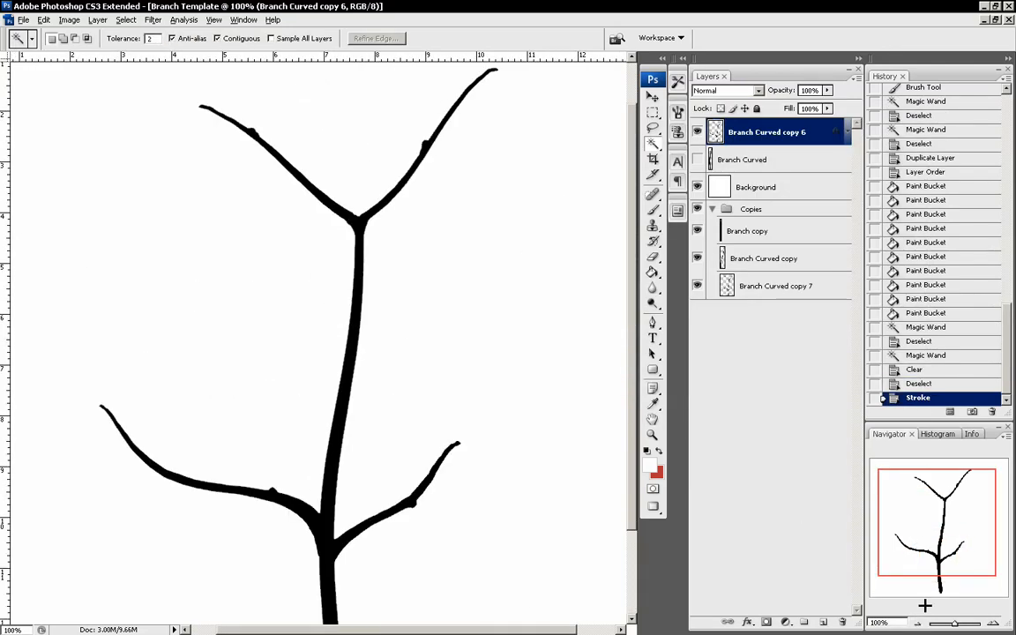
key("ctrl+minus")
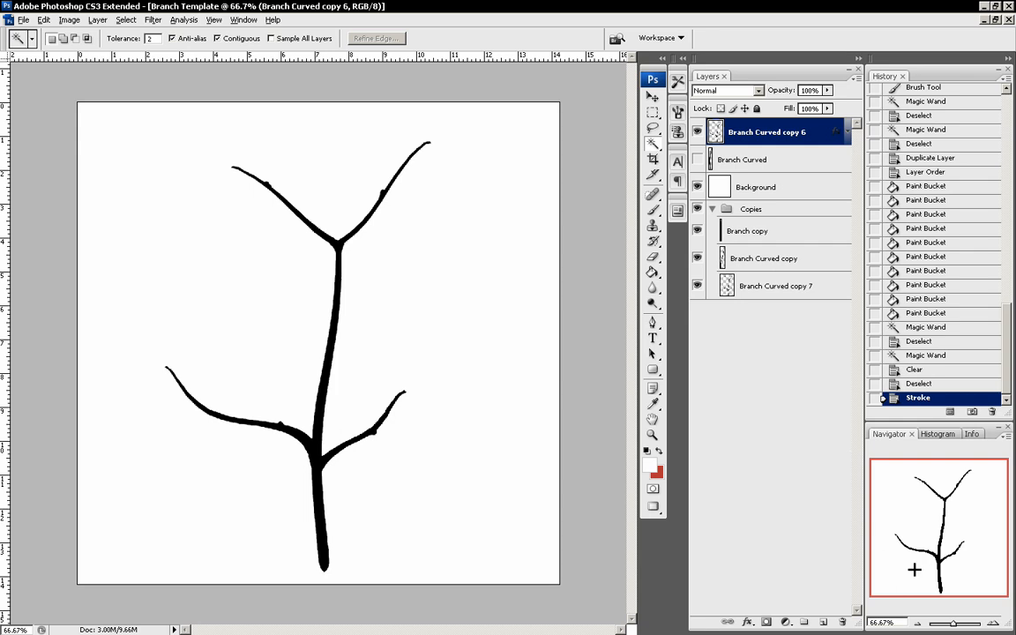
left_click(987, 618)
mouse_move(947, 537)
left_mouse_down()
mouse_move(945, 569)
mouse_move(942, 522)
mouse_move(944, 529)
left_mouse_up()
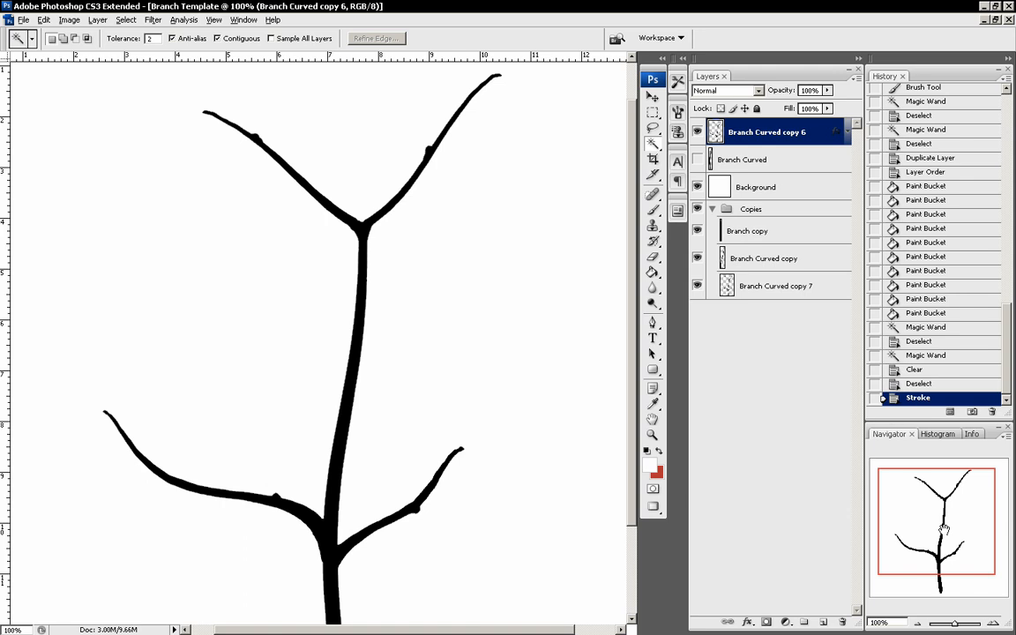
left_click_drag(940, 526, 950, 542)
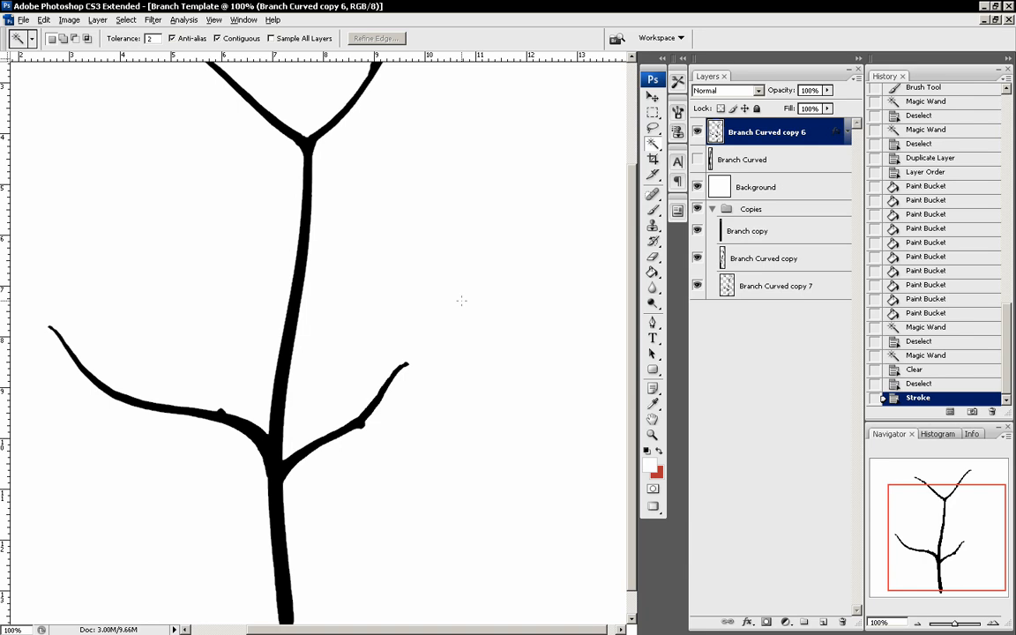
left_click_drag(914, 583, 915, 552)
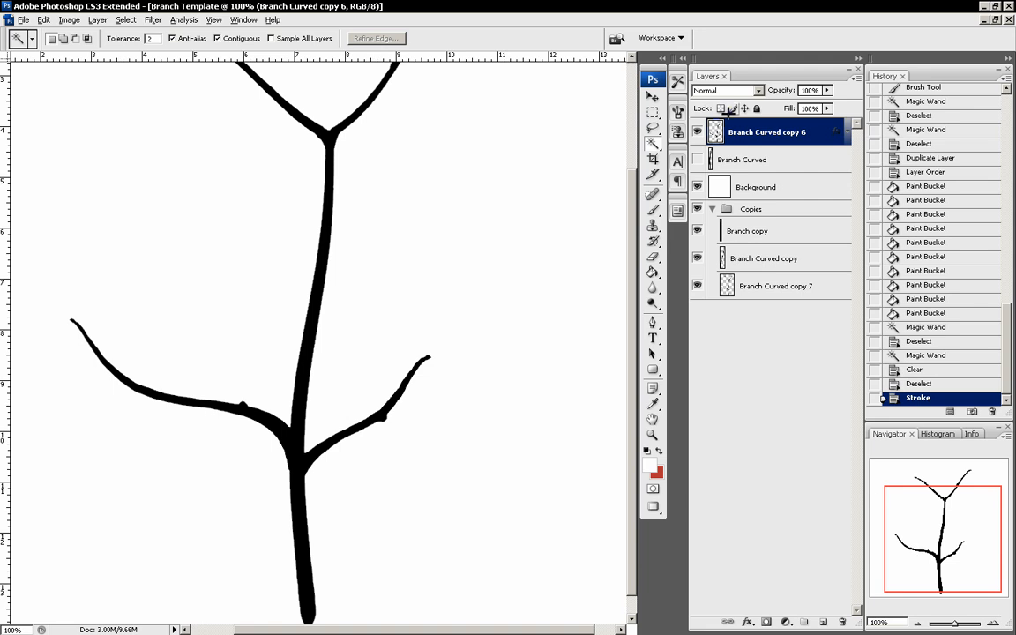
Step: Add a Color Overlay effect to the Branch Curved copy 6 layer and disable its Stroke effect
double_click(776, 130)
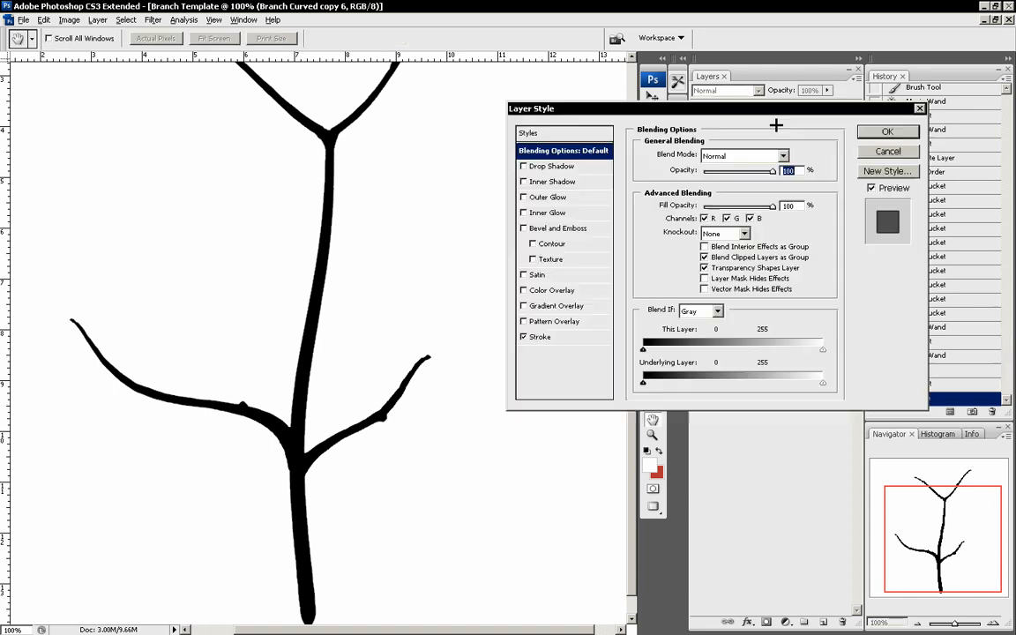
left_click(537, 291)
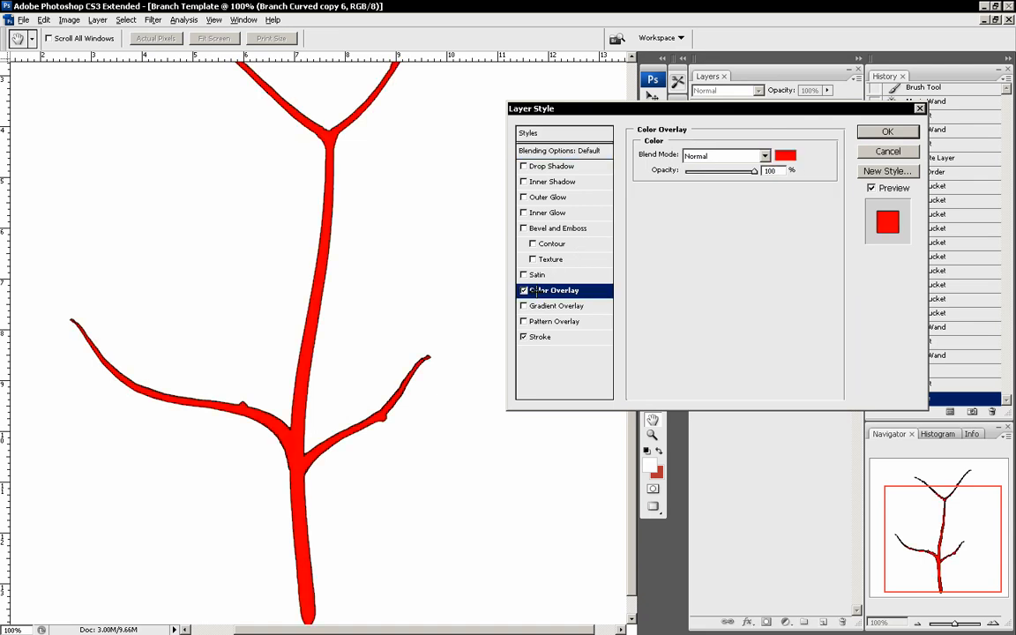
left_click(535, 338)
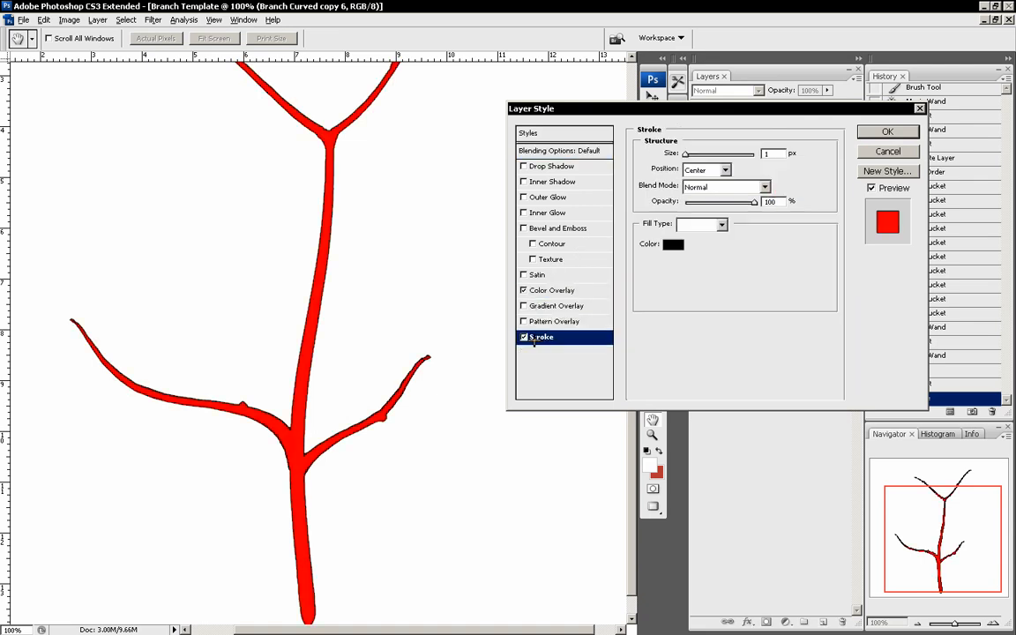
left_click(524, 337)
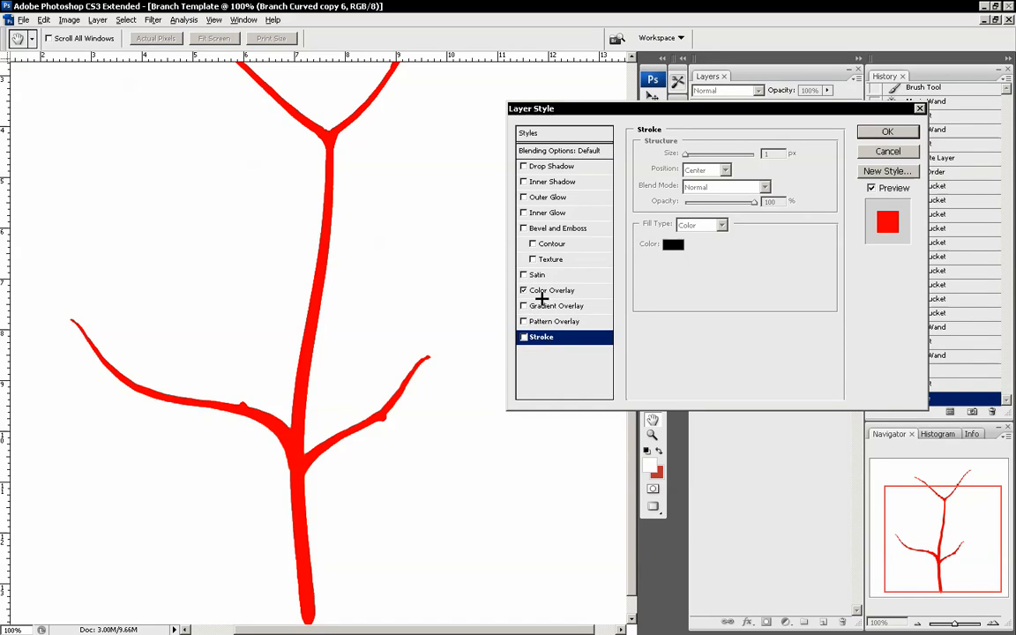
Step: Set the branch's Color Overlay to a muted dark brown, about #6e5f4e
left_click(562, 285)
left_click(786, 155)
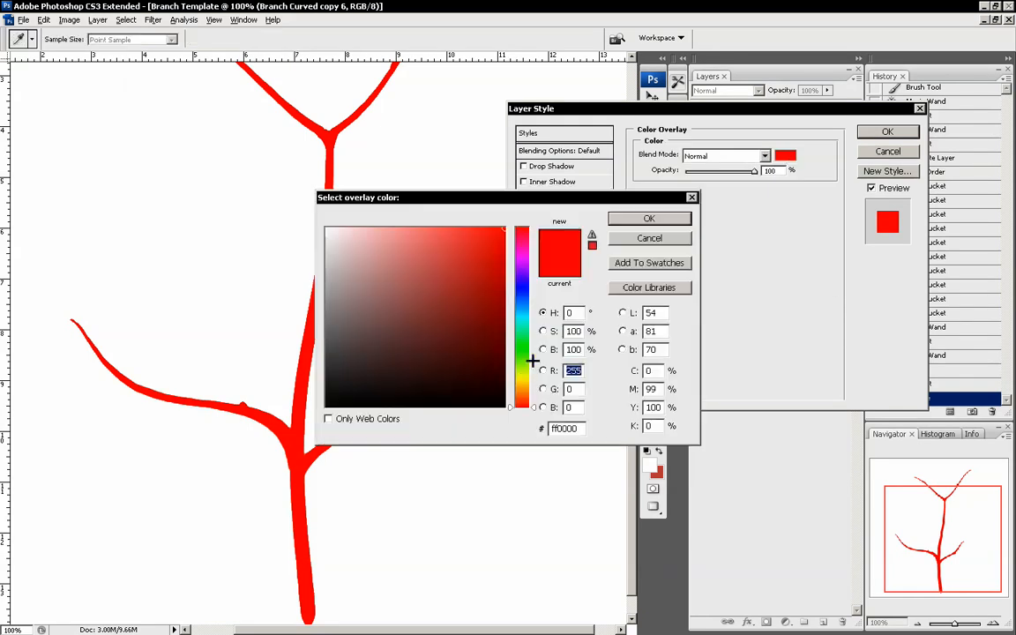
left_click(521, 391)
mouse_move(470, 353)
left_mouse_down()
mouse_move(484, 377)
mouse_move(464, 356)
mouse_move(377, 352)
mouse_move(378, 330)
left_mouse_up()
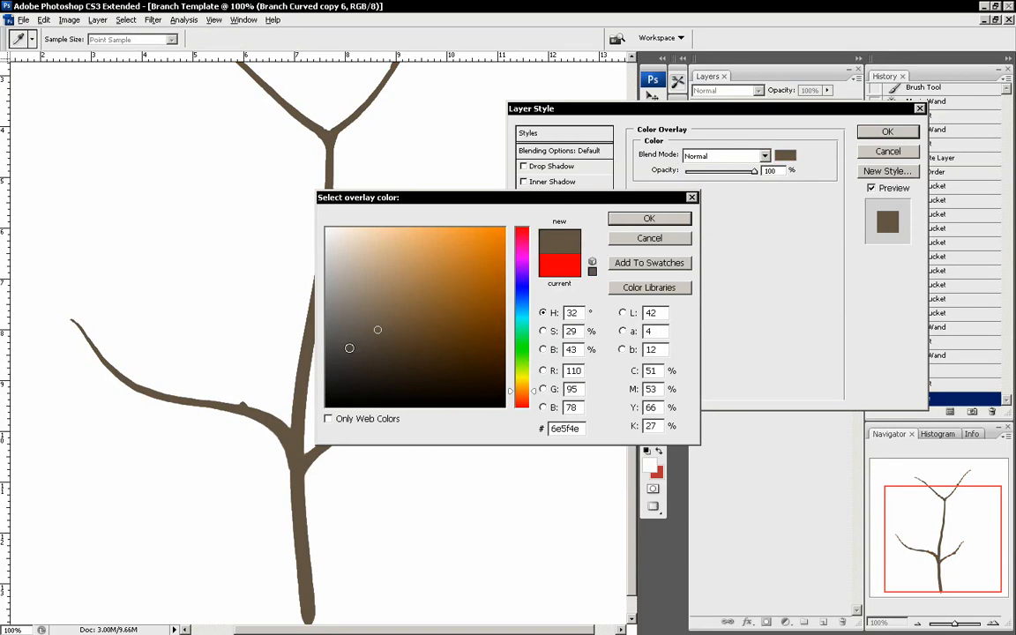
left_click(643, 215)
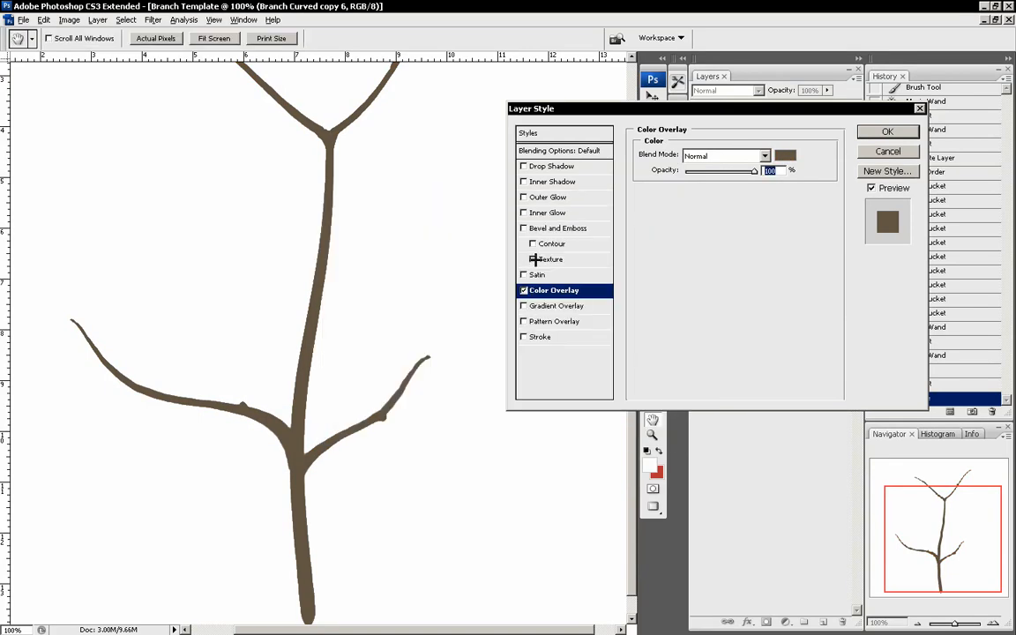
Step: Add a Bevel and Emboss texture to the branch, trying several grainy patterns and choosing the vertically streaked, bark-like one
left_click(532, 260)
left_click(550, 259)
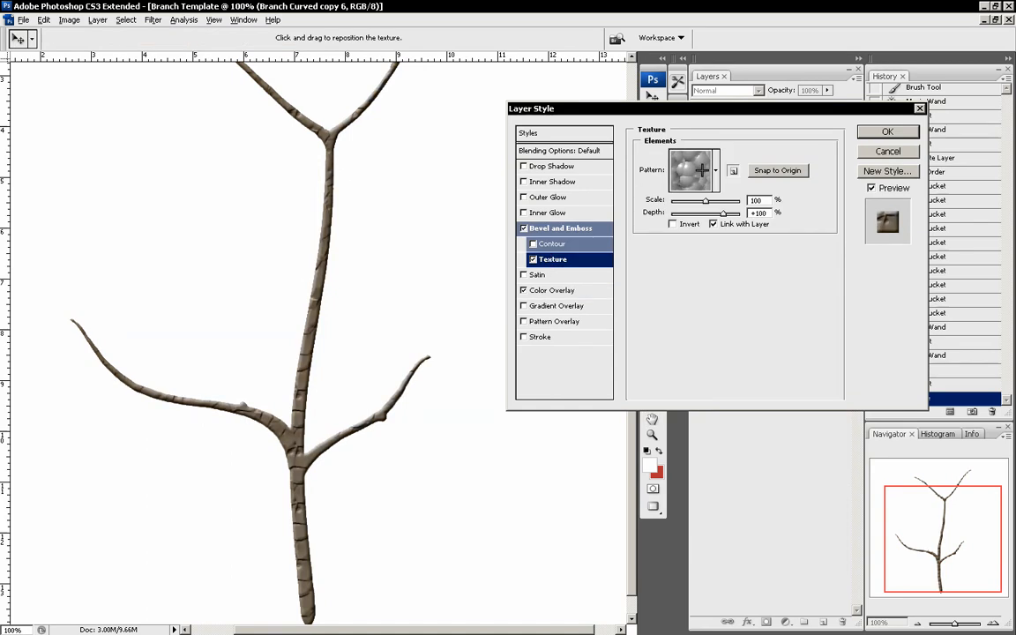
left_click(716, 170)
left_click(655, 392)
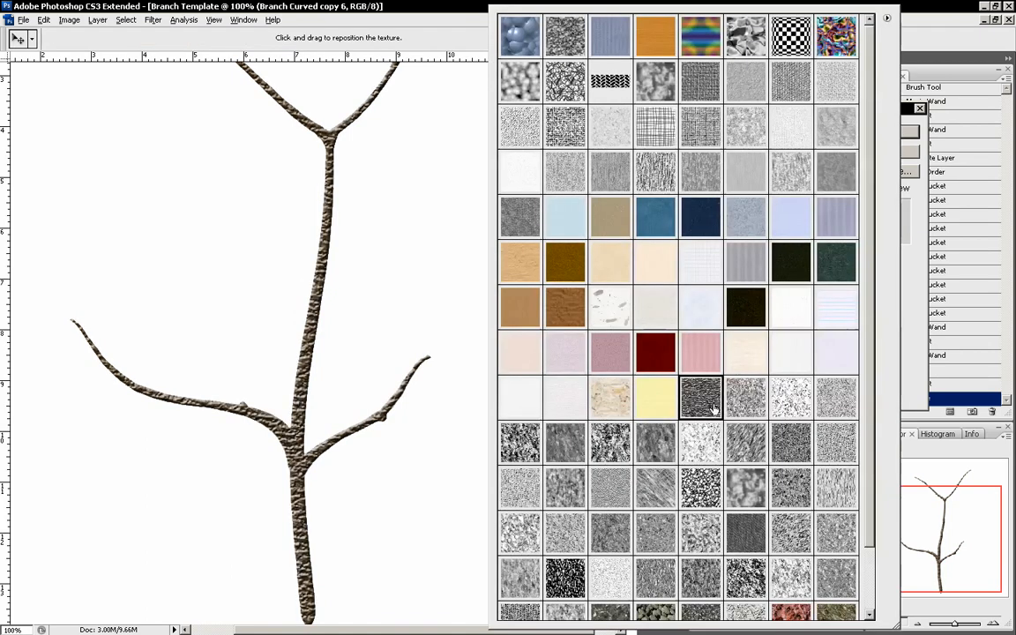
left_click(747, 441)
left_click(700, 441)
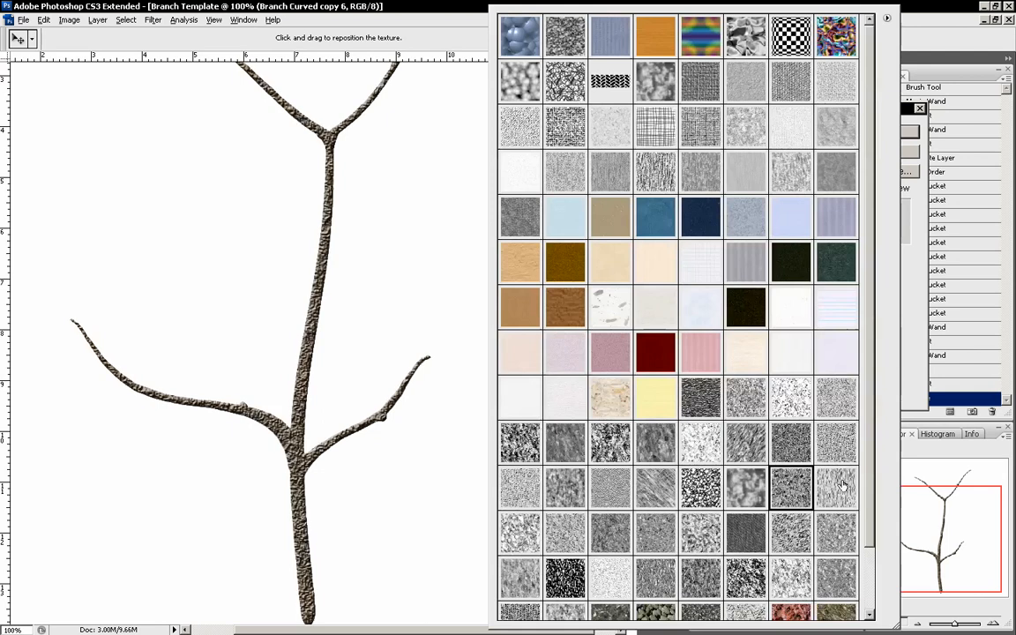
left_click(836, 488)
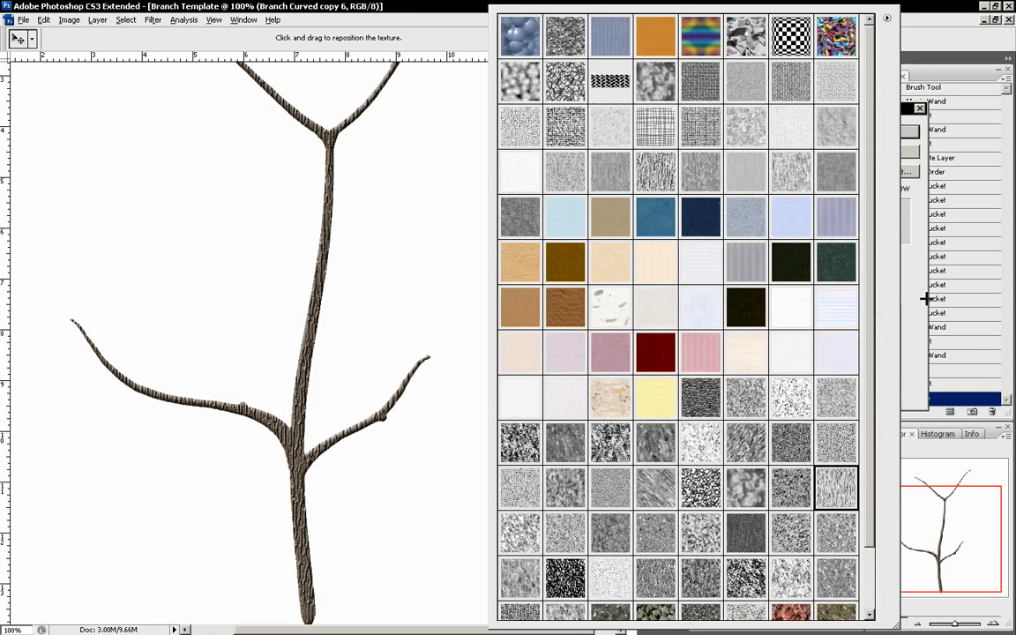
key("Return")
Step: Try the texture at 87% scale and +356% depth with the bevel depth at its minimum, and discard the layer style changes
left_click_drag(718, 213, 699, 201)
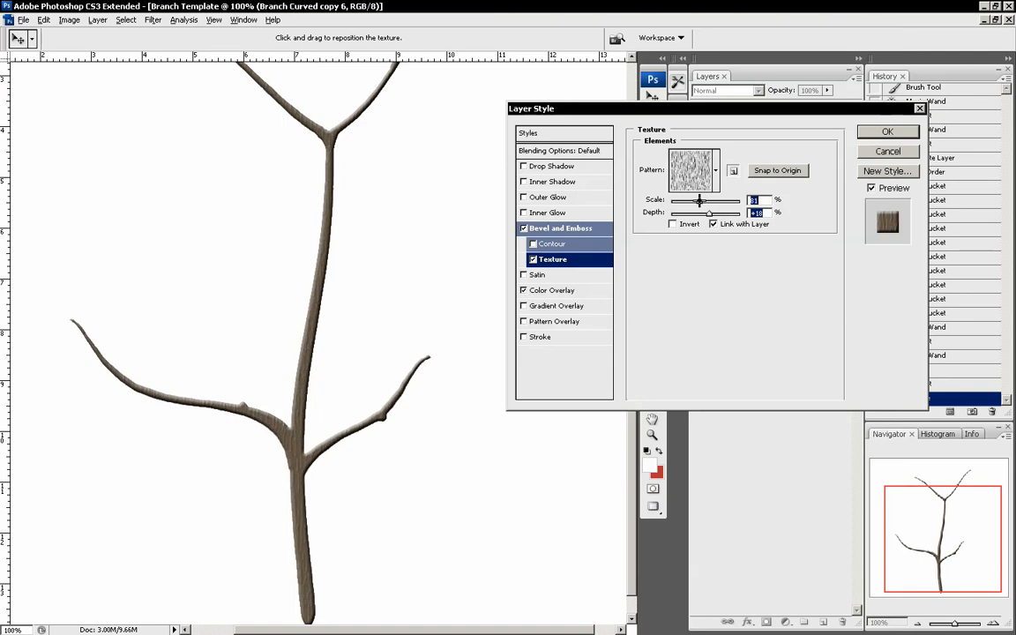
left_click(560, 228)
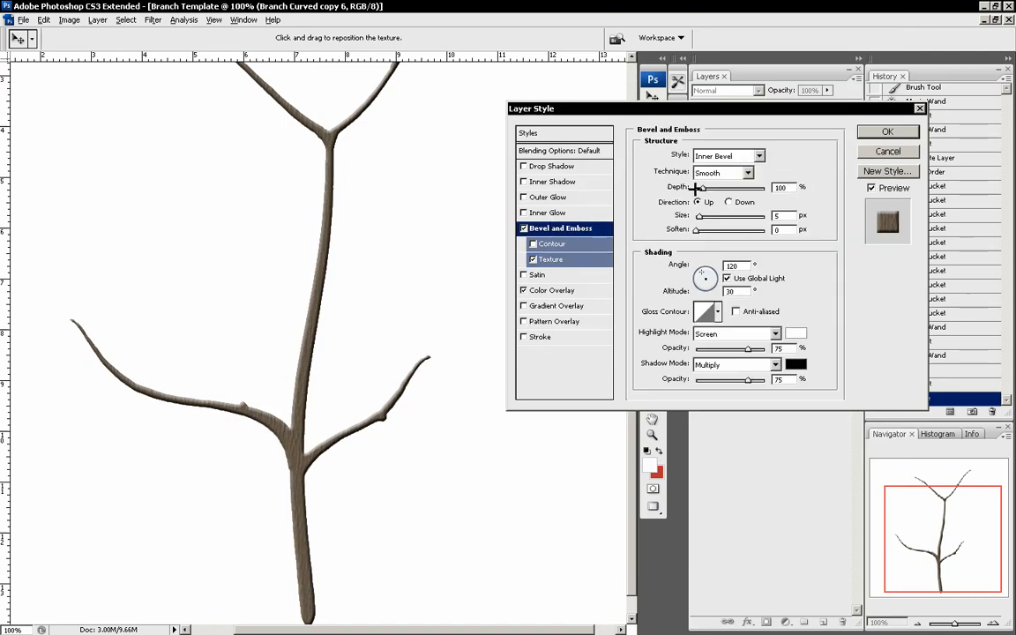
left_click_drag(702, 188, 694, 187)
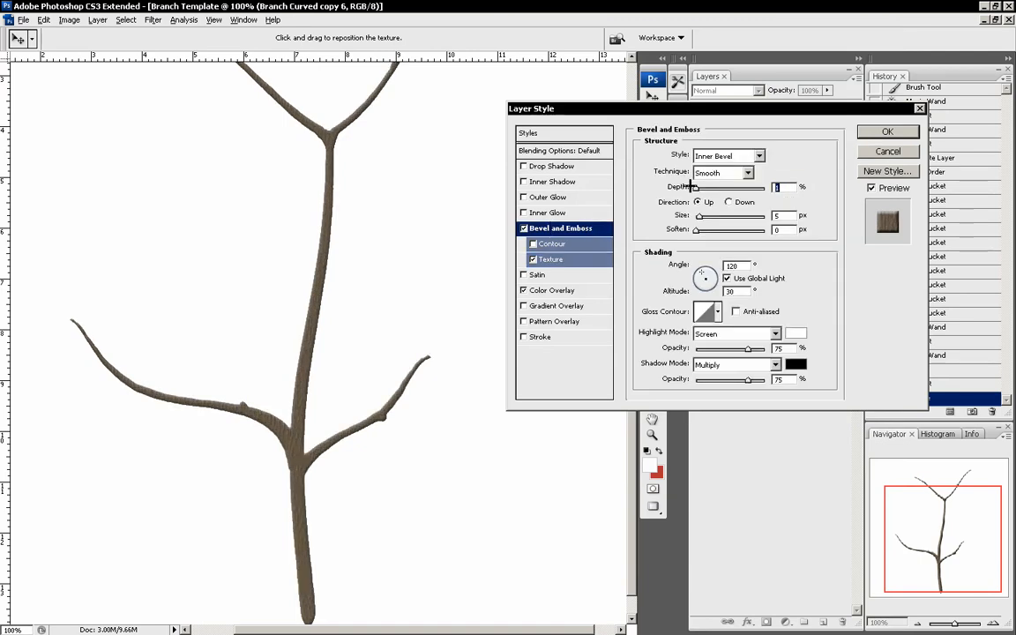
left_click(551, 259)
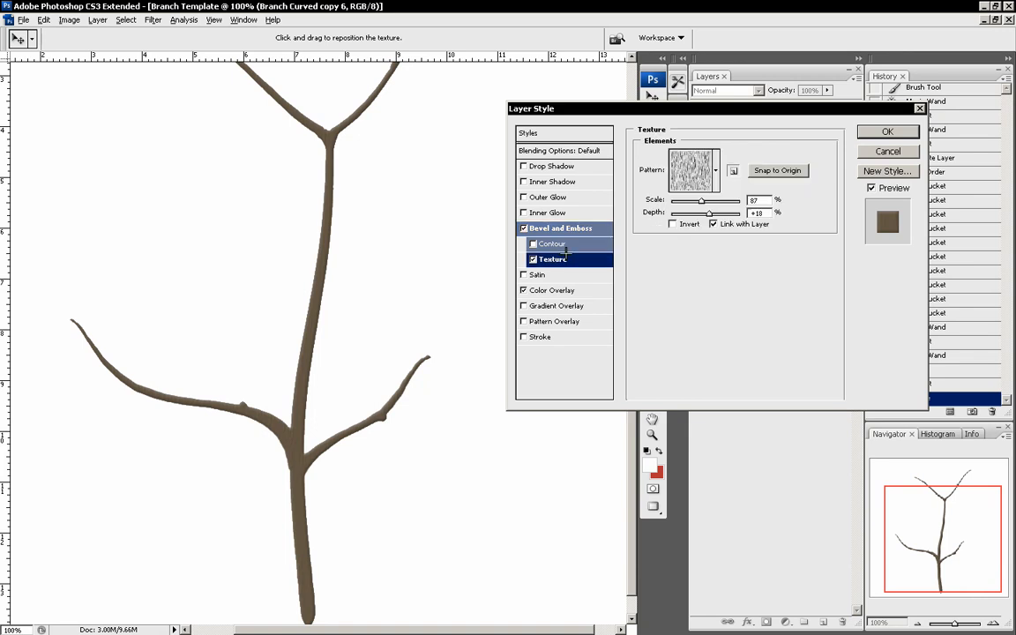
left_click_drag(713, 215, 727, 217)
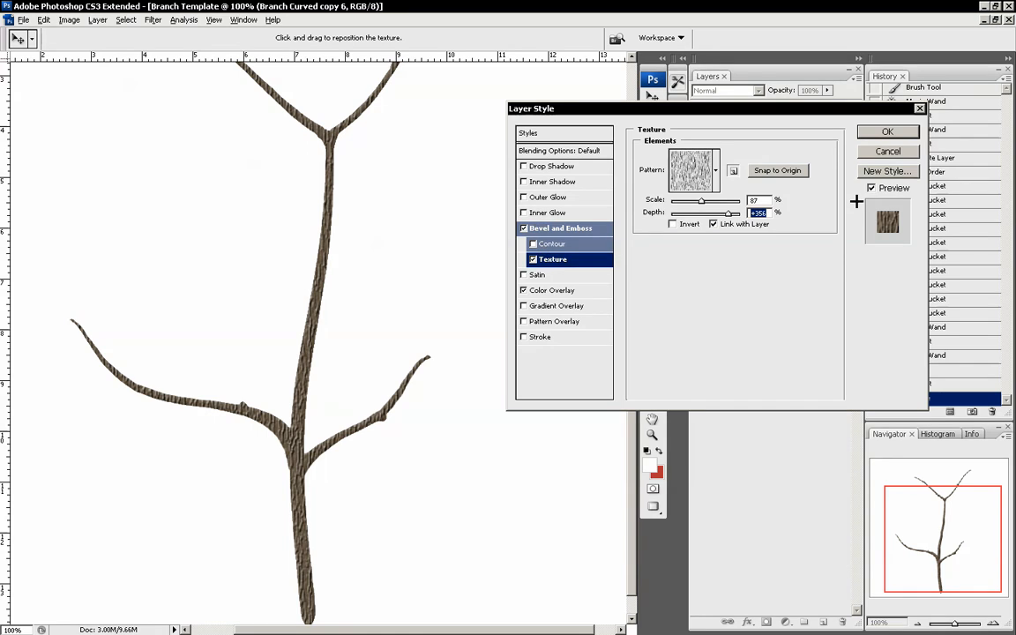
left_click(885, 151)
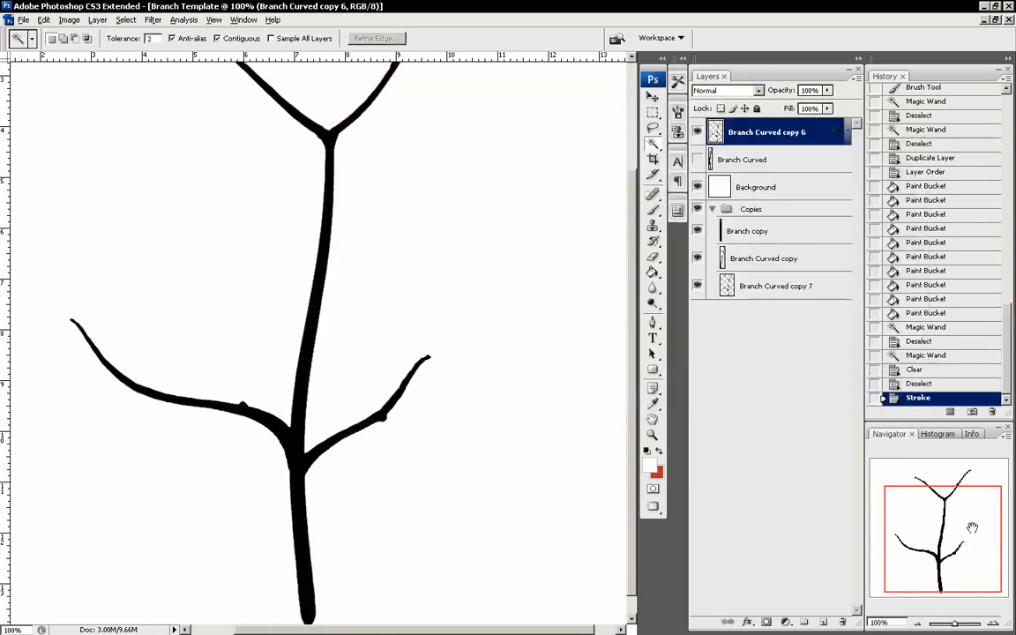
Step: Compare the bark photos Bark_001.jpg and Bark_074.jpg beside the whole branch, and close Bark_074.jpg
left_click_drag(875, 475, 869, 462)
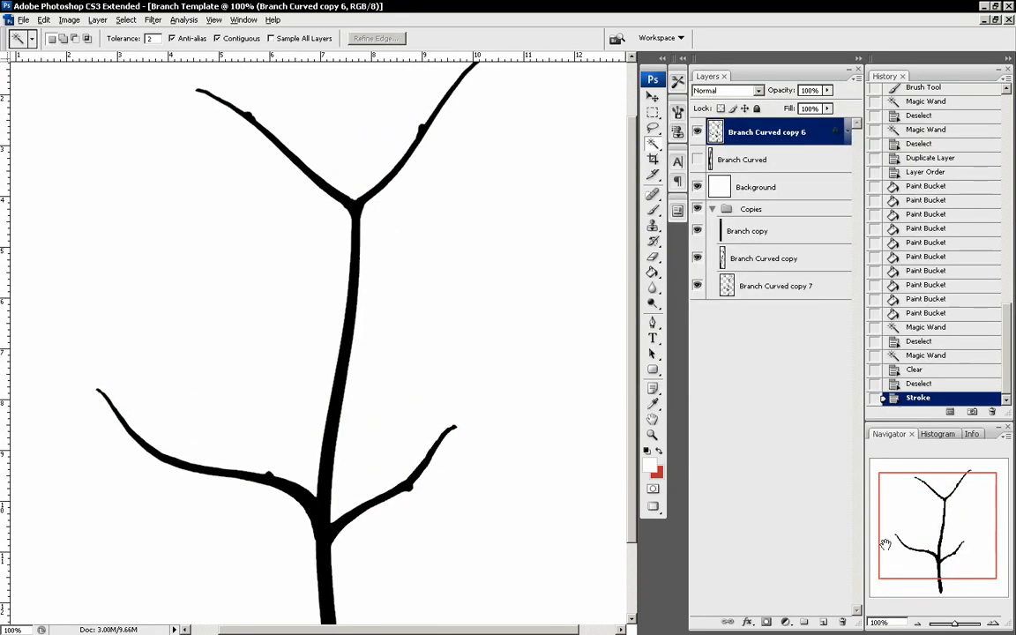
left_click(918, 623)
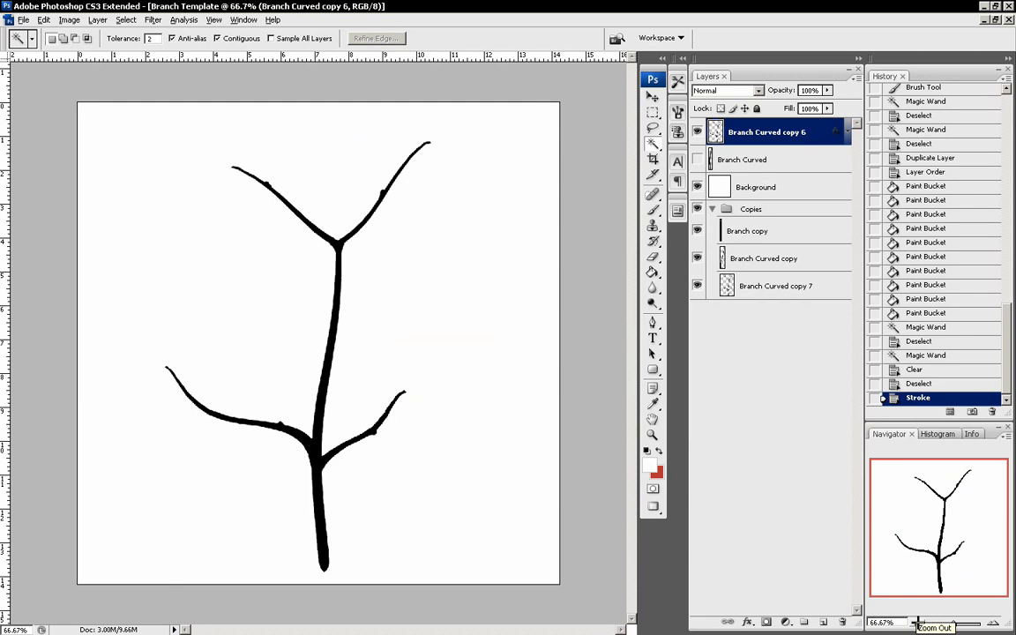
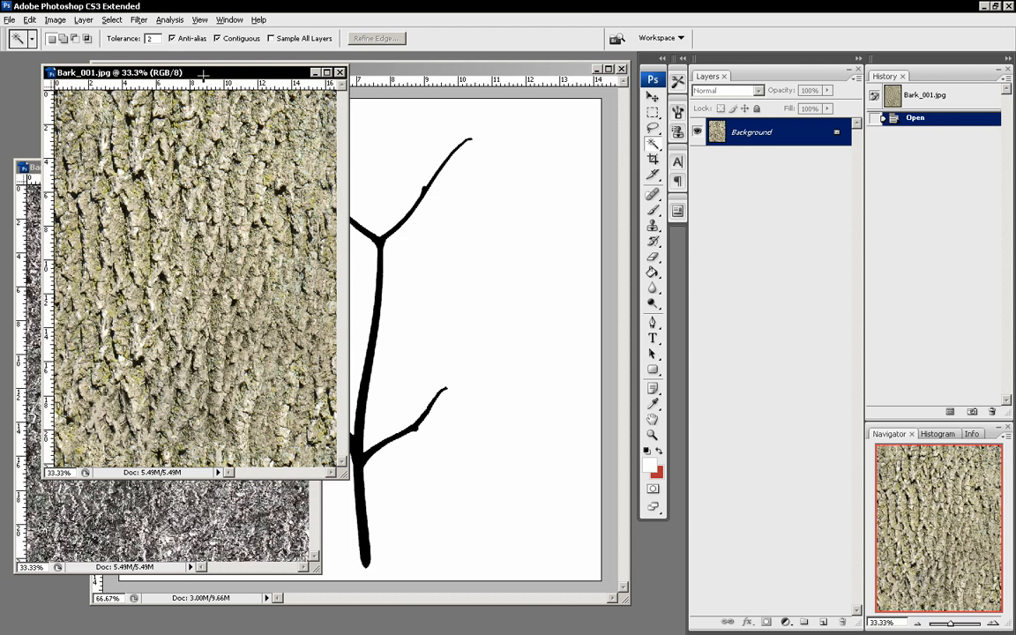
left_click_drag(203, 75, 274, 70)
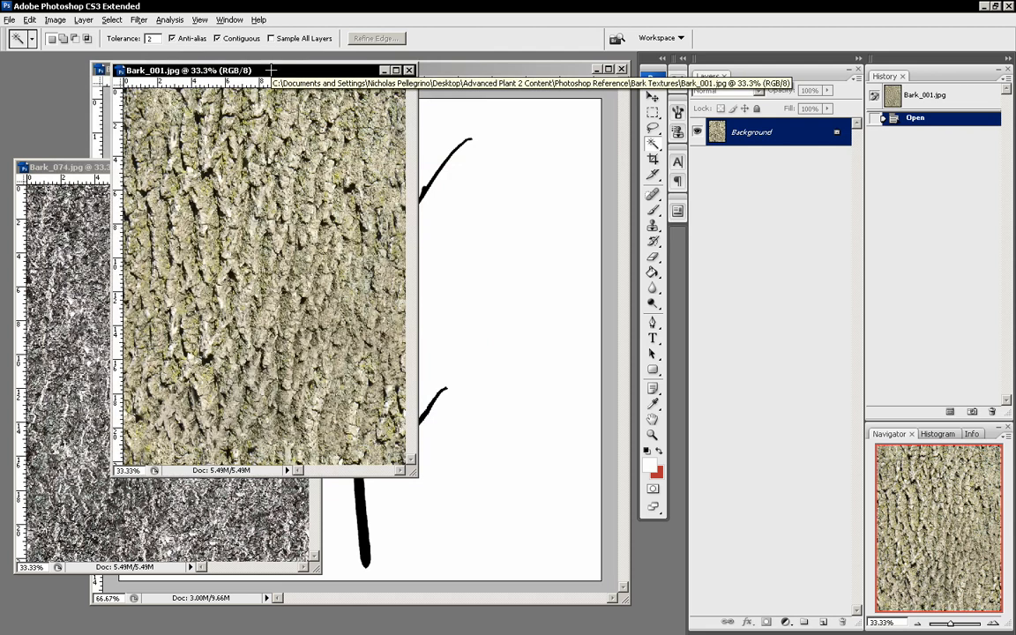
left_click(95, 166)
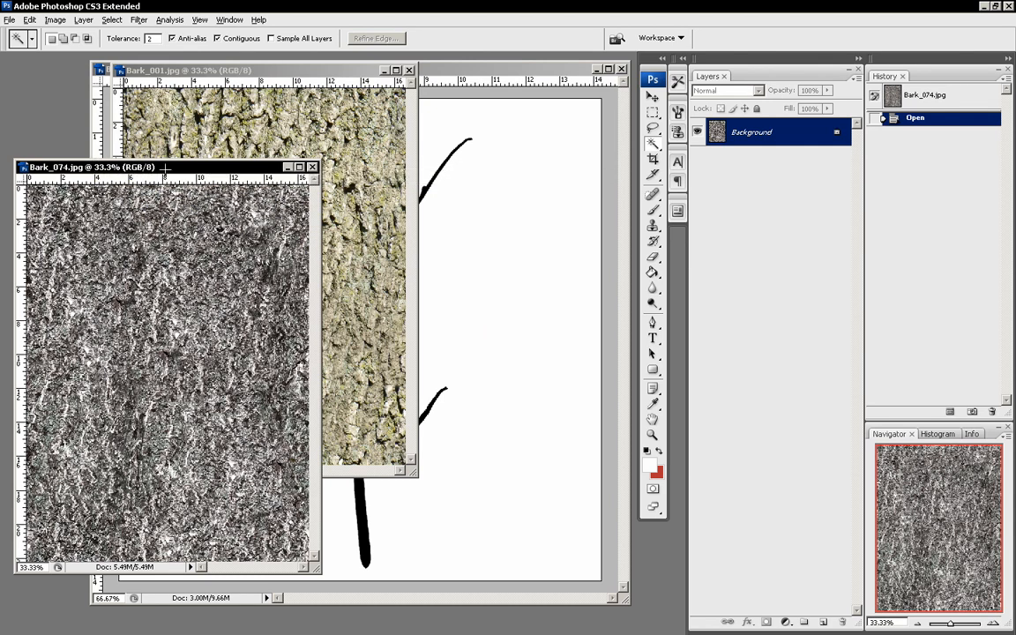
left_click(227, 62)
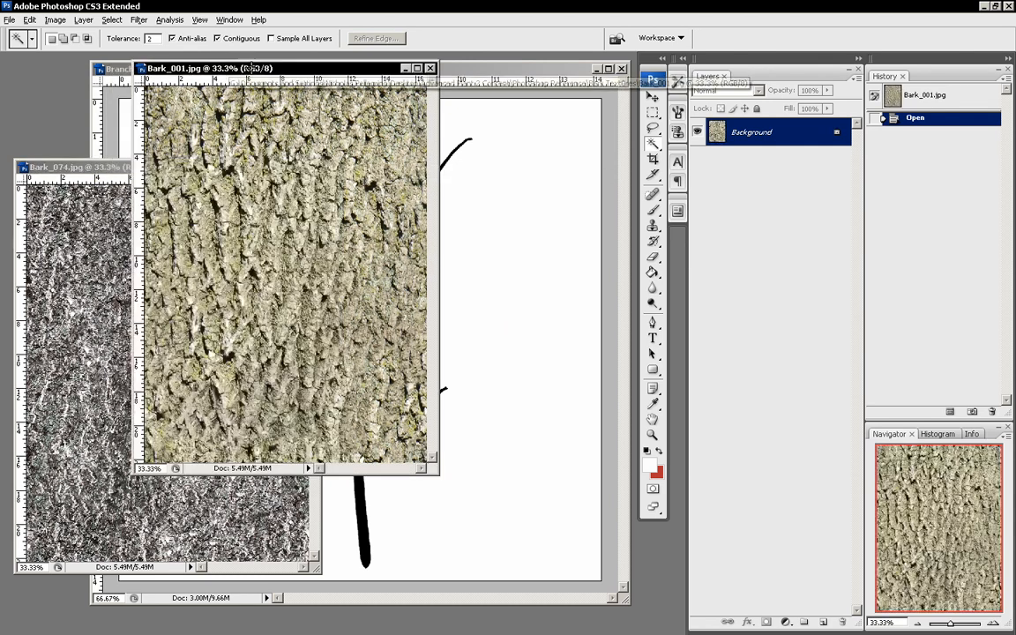
mouse_move(95, 166)
left_mouse_down()
mouse_move(106, 167)
mouse_move(97, 167)
left_mouse_up()
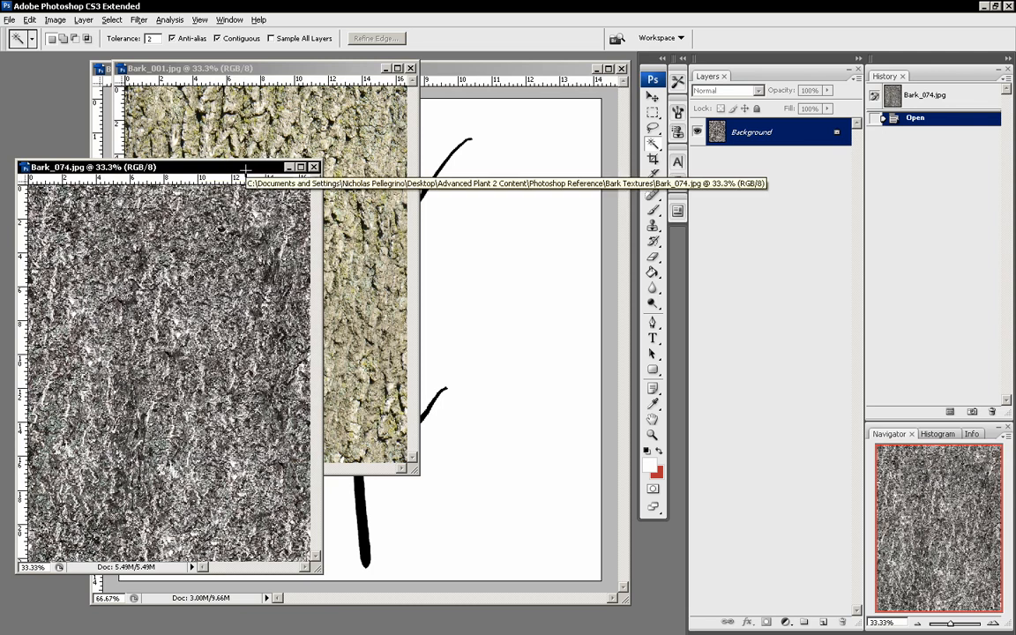
left_click_drag(243, 168, 240, 167)
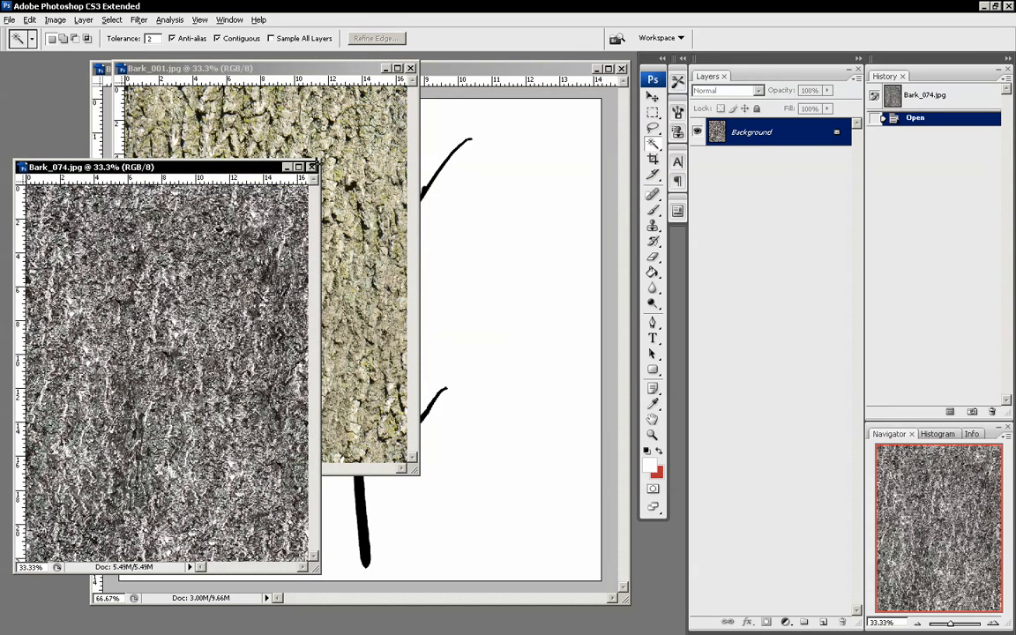
left_click(312, 167)
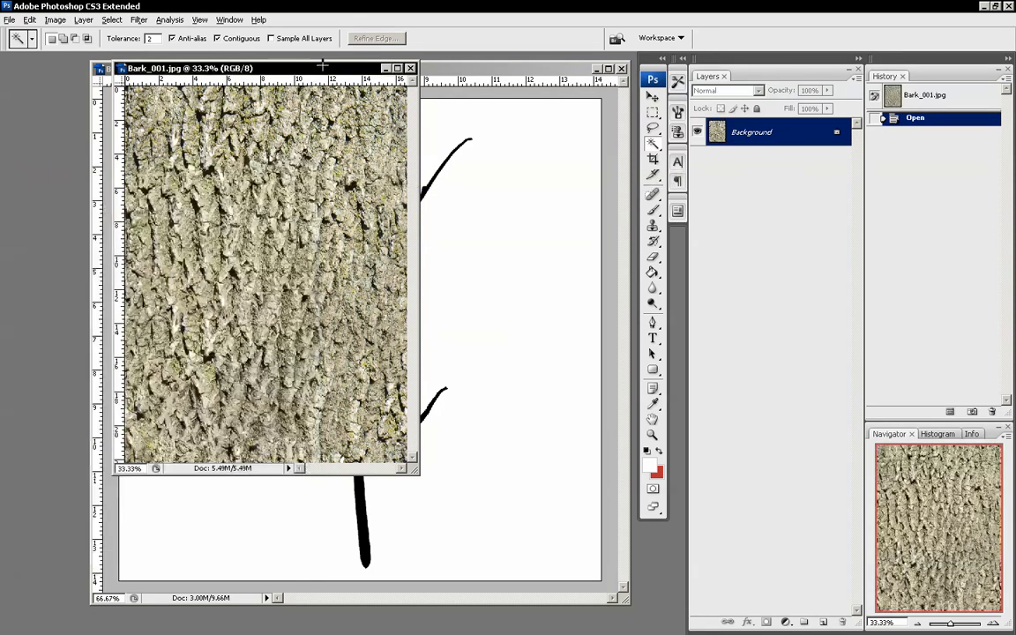
Step: Copy the Bark_001.jpg image into the Branch Template document as a new layer above the branch, and close Bark_001.jpg
left_click_drag(331, 68, 240, 118)
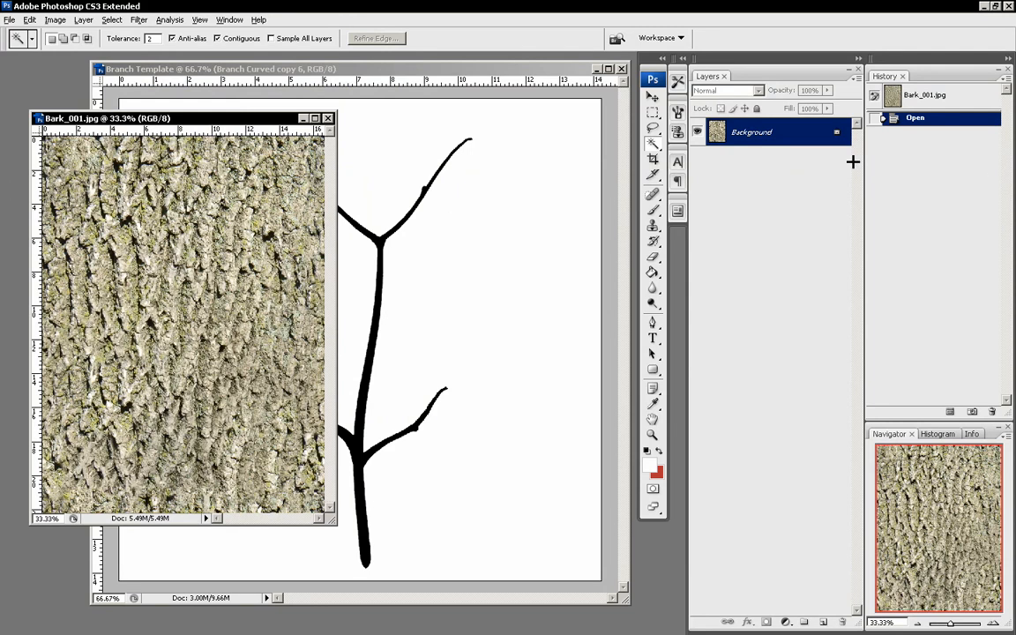
left_click_drag(719, 132, 465, 306)
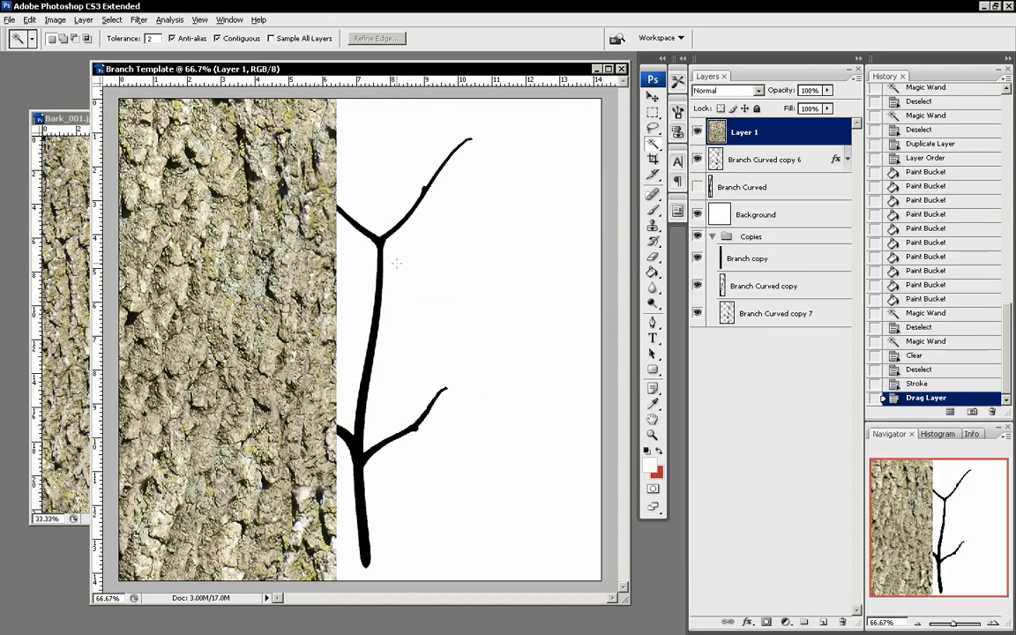
left_click(58, 119)
left_click(328, 117)
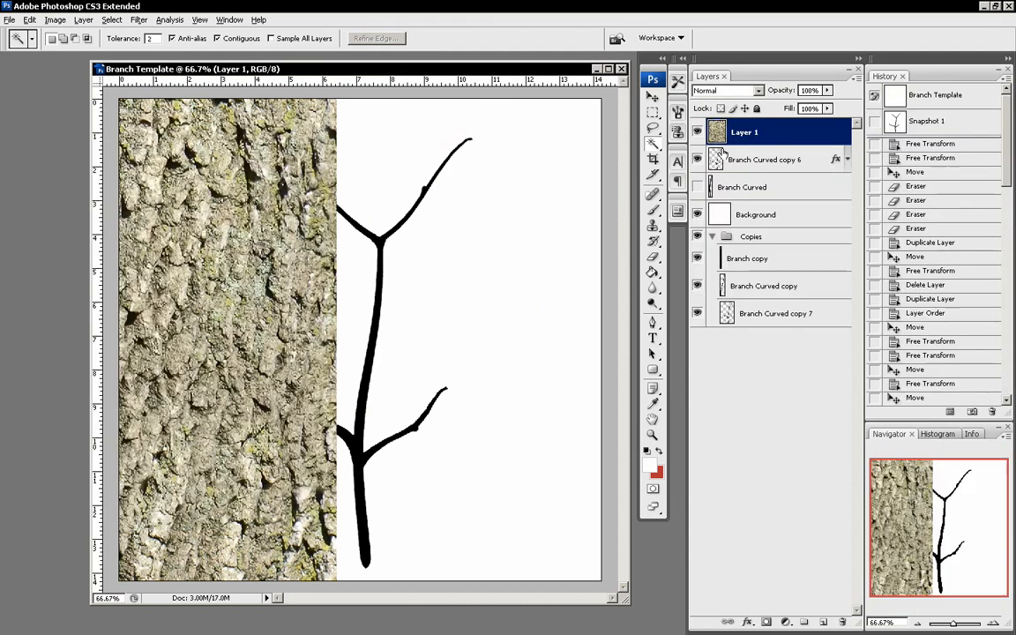
Step: Create a layer group named Bark and put the bark texture layer inside it
left_click(856, 77)
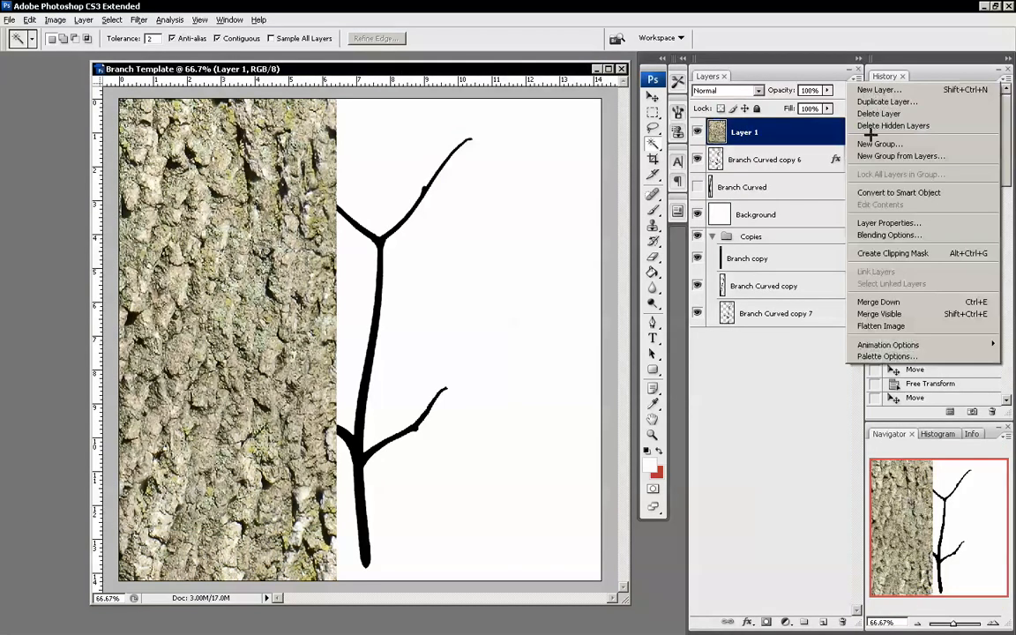
left_click(878, 144)
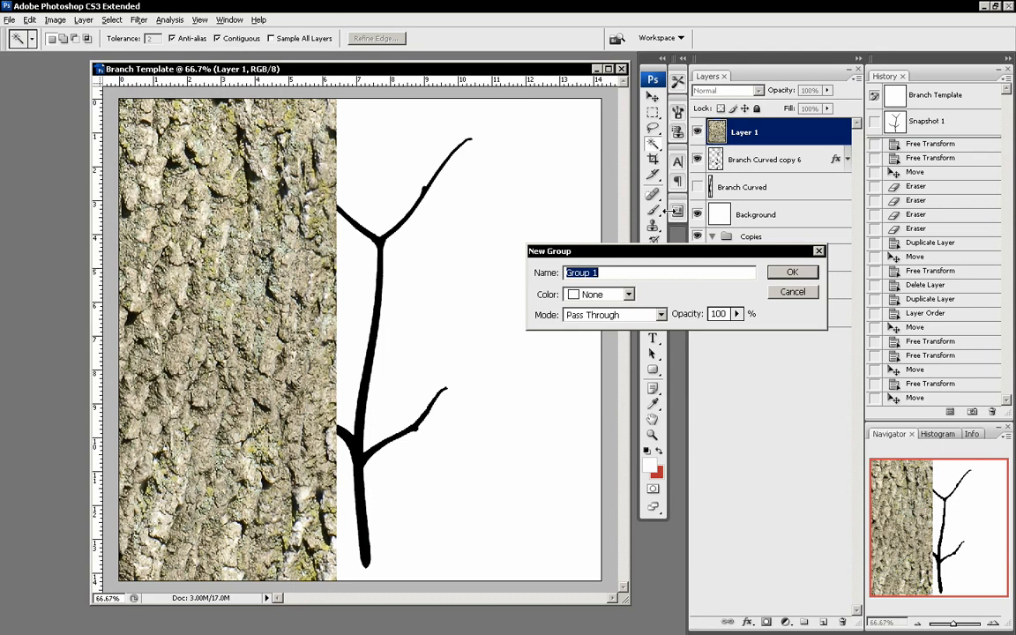
type("Bark")
left_click(792, 271)
double_click(755, 147)
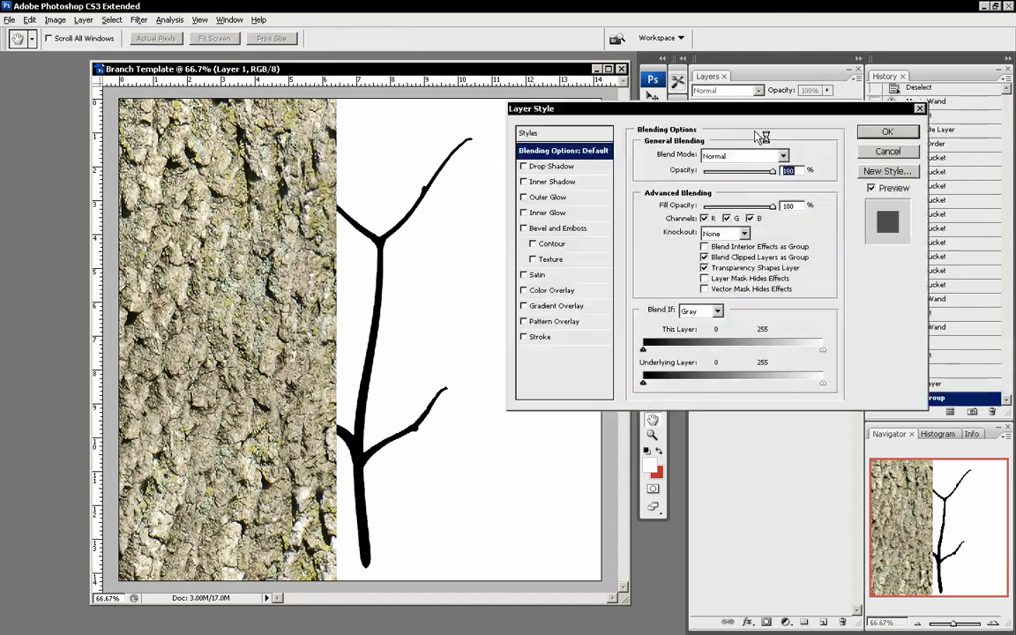
key("F1")
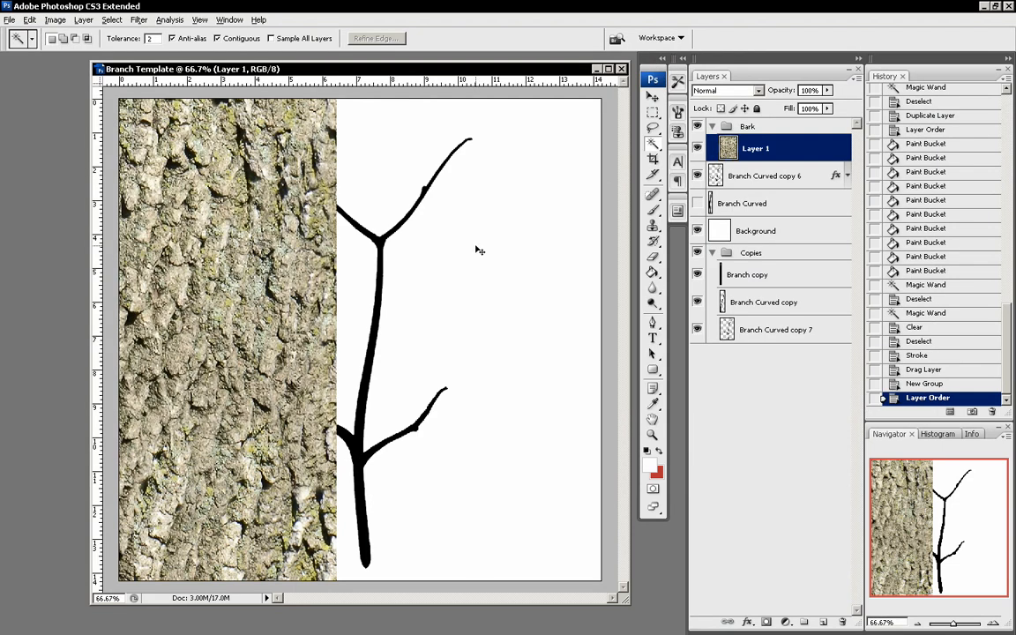
Step: Scale the bark texture layer proportionally to 13.7% and position it over the lower trunk of the branch
key("ctrl+t")
left_click_drag(354, 309, 515, 342)
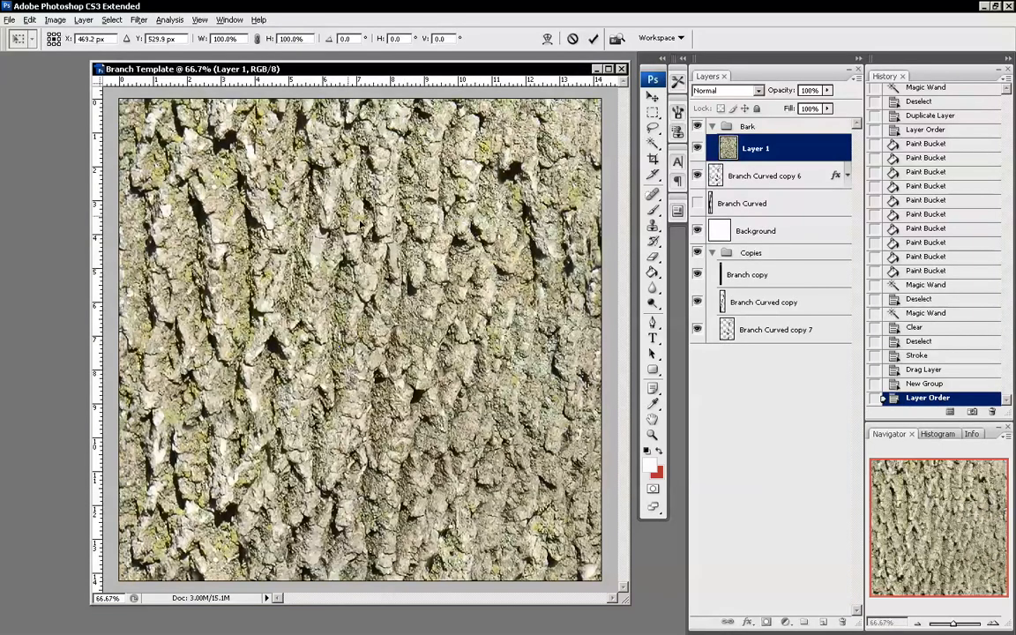
left_click_drag(360, 224, 474, 400)
left_click_drag(173, 148, 232, 209)
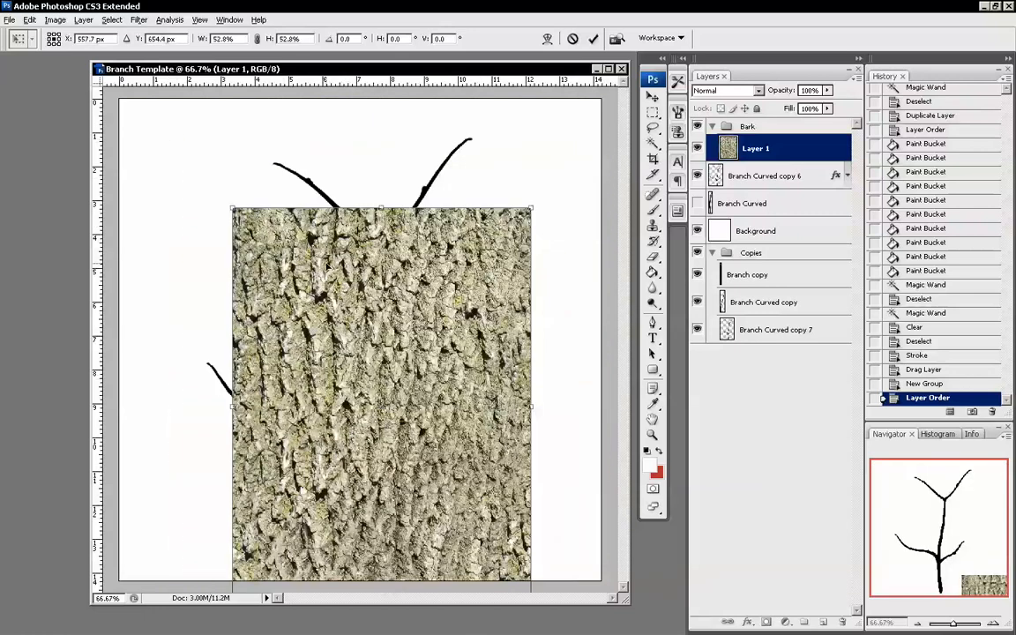
left_click_drag(532, 210, 363, 415)
left_click_drag(318, 476, 401, 484)
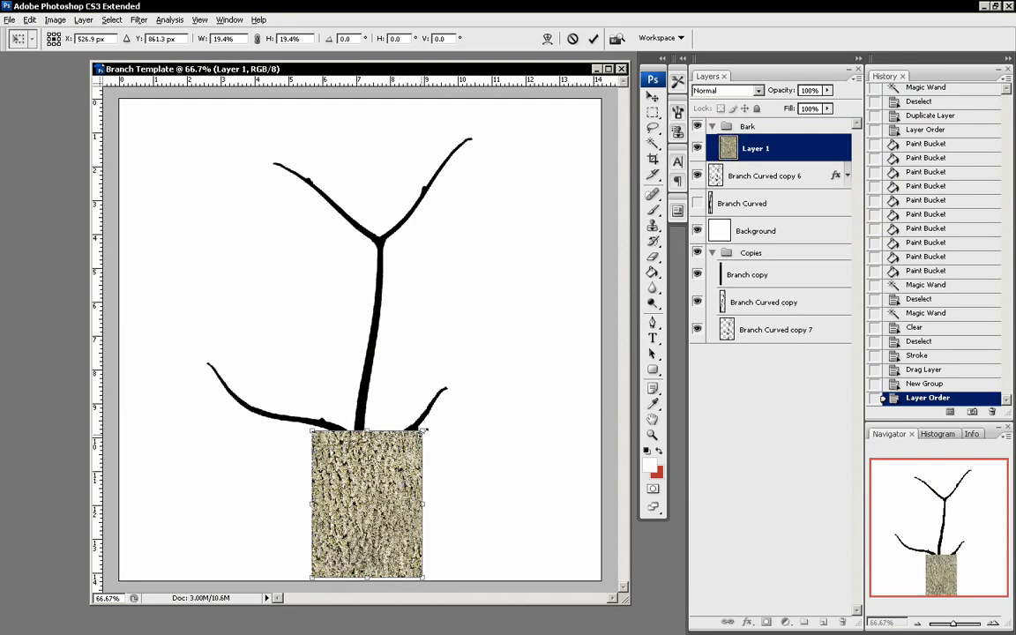
left_click_drag(427, 429, 401, 466)
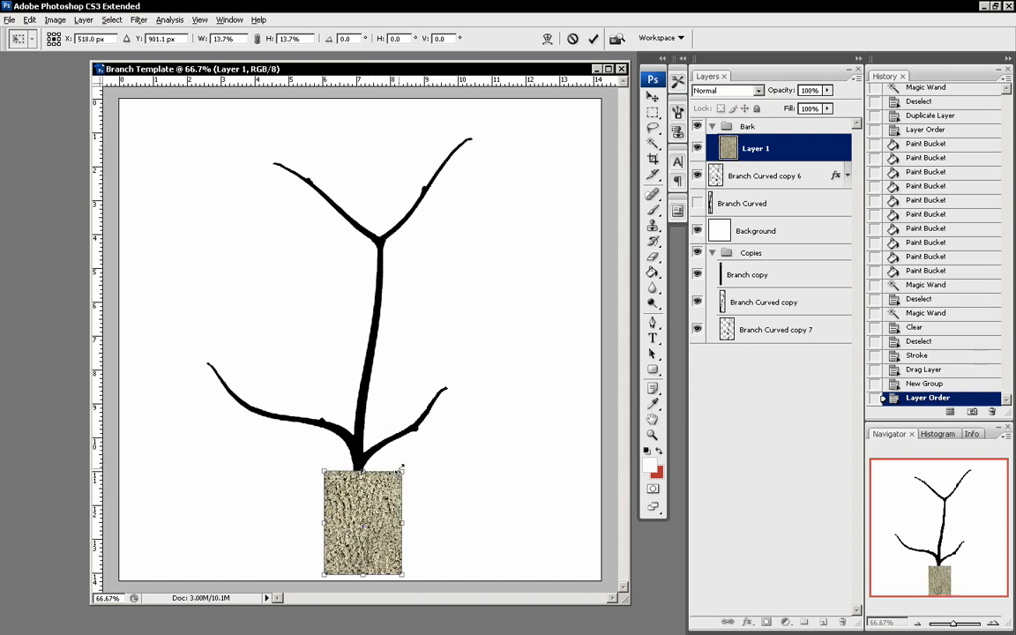
key("Return")
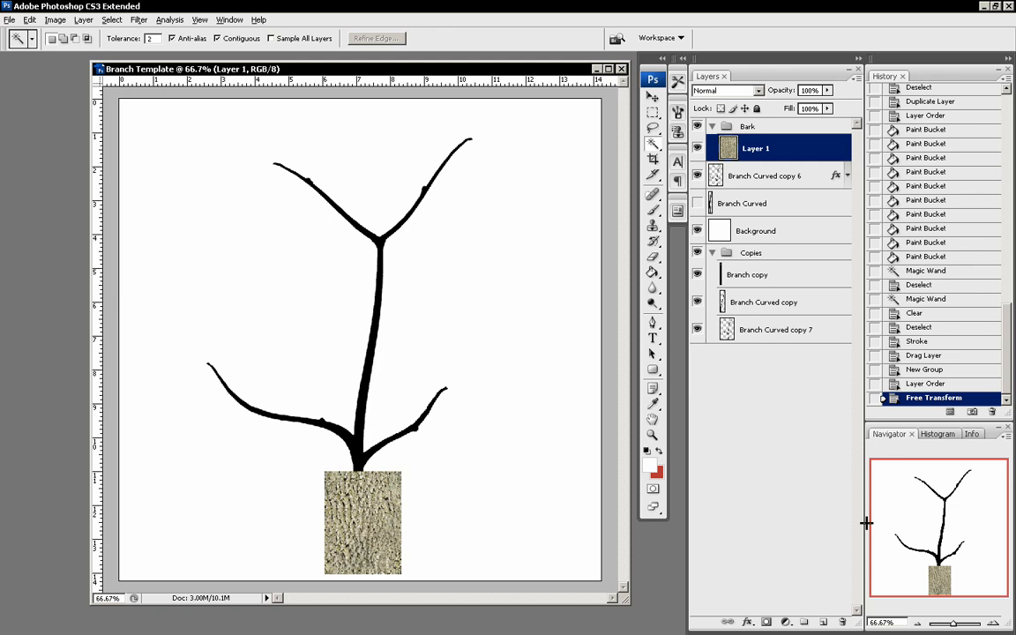
Step: Darken the bark texture layer with a Levels adjustment, setting the midtone input level to 0.74
left_click(994, 623)
left_click(993, 622)
left_click(993, 623)
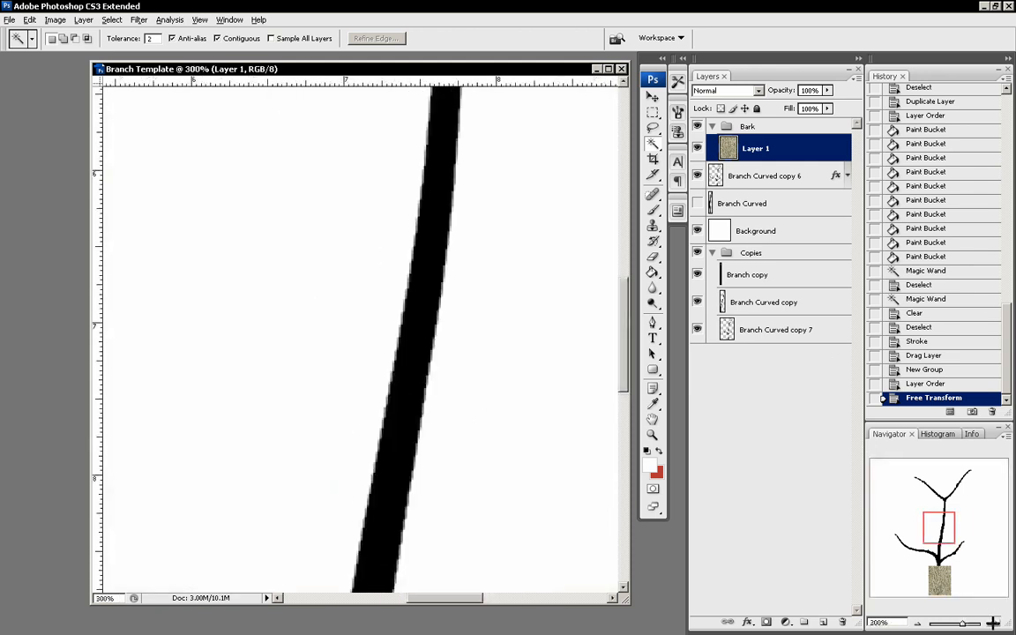
left_click_drag(943, 534, 944, 566)
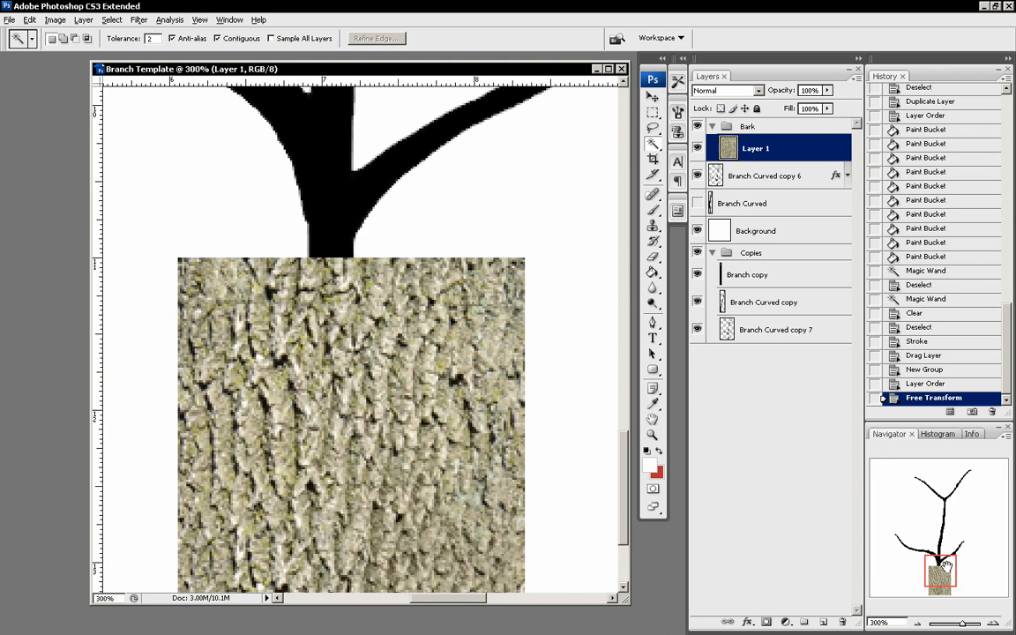
left_click_drag(944, 566, 931, 570)
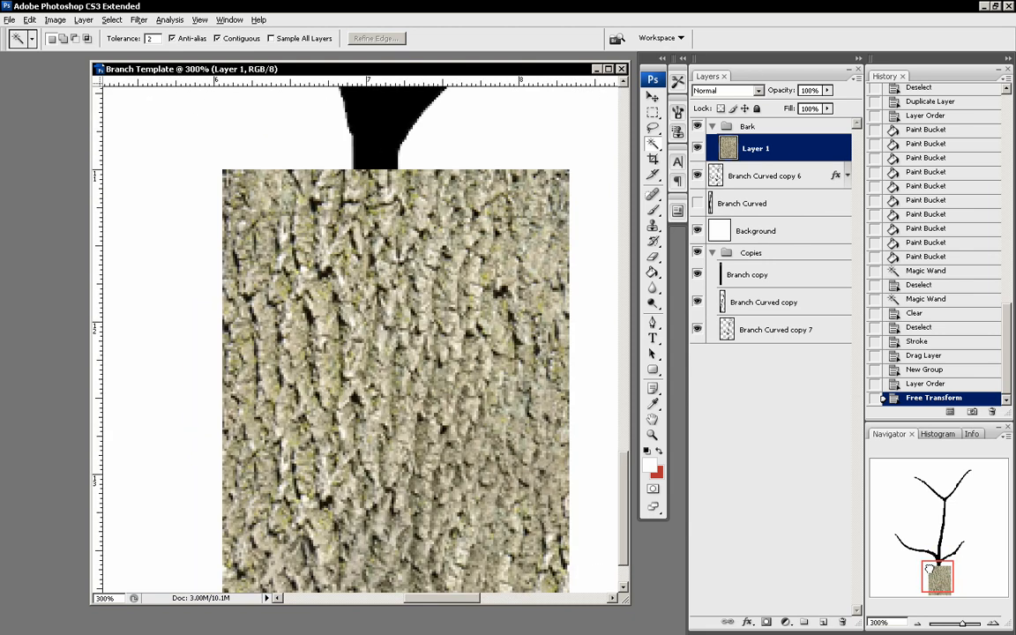
key("ctrl+l")
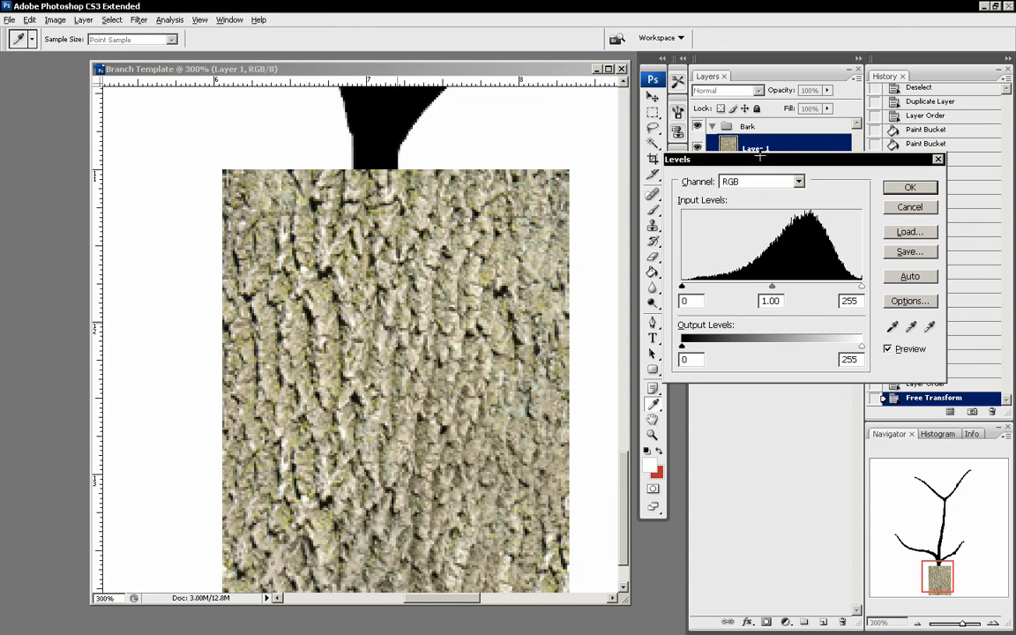
left_click_drag(774, 283, 789, 283)
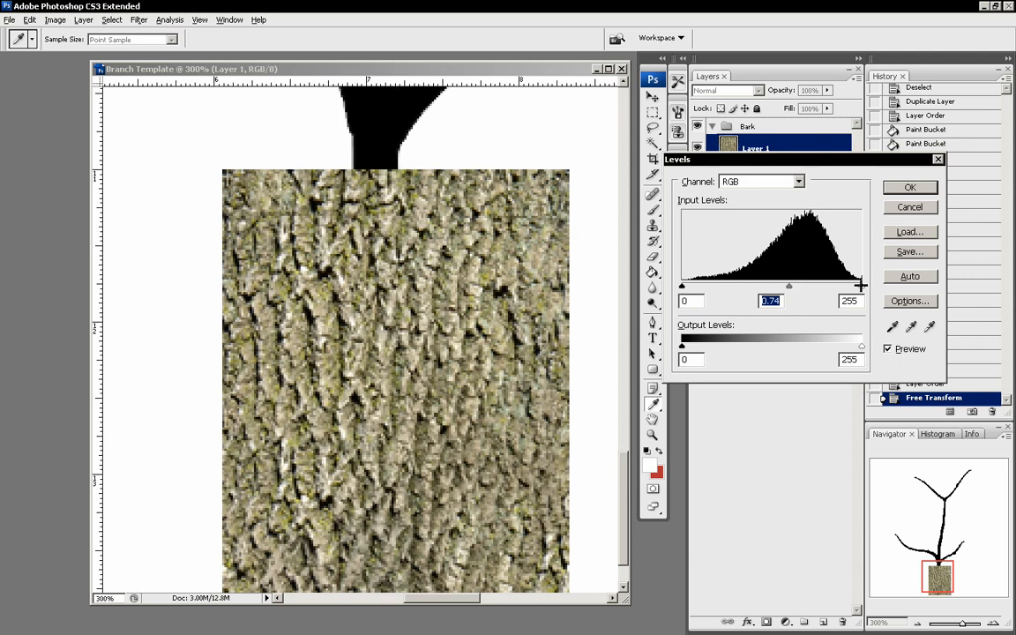
left_click(682, 285)
key("Tab")
left_click(890, 187)
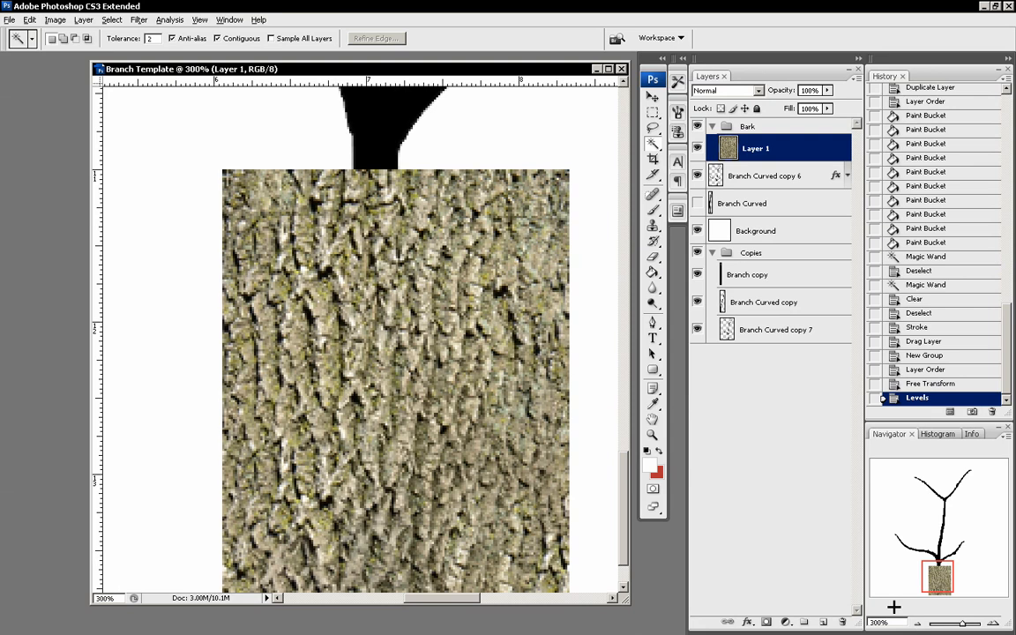
Step: Switch to the Move tool and turn on snapping for the document
left_click_drag(953, 583, 951, 564)
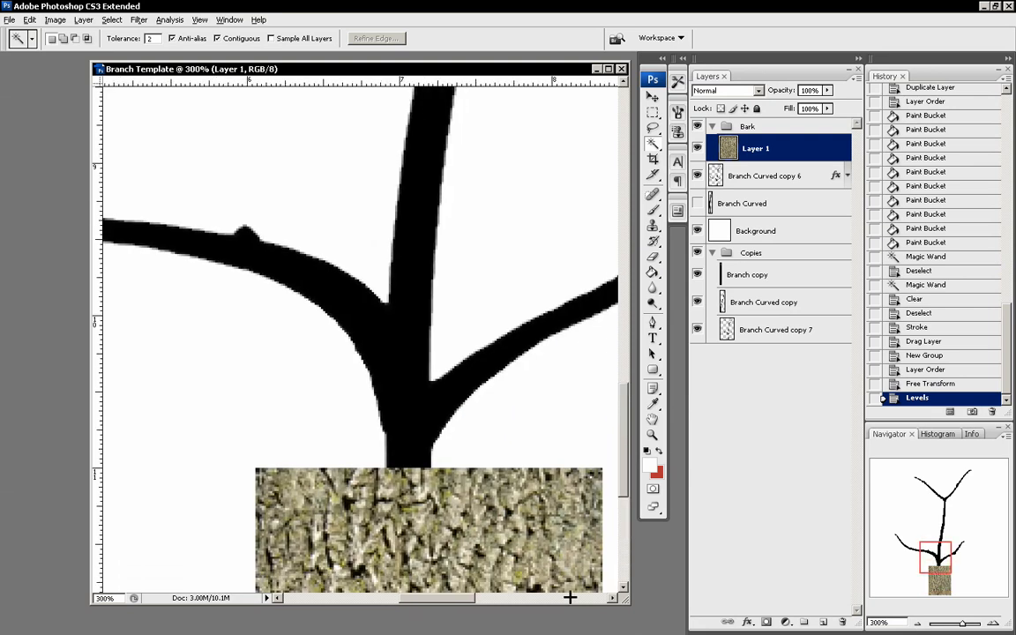
key("v")
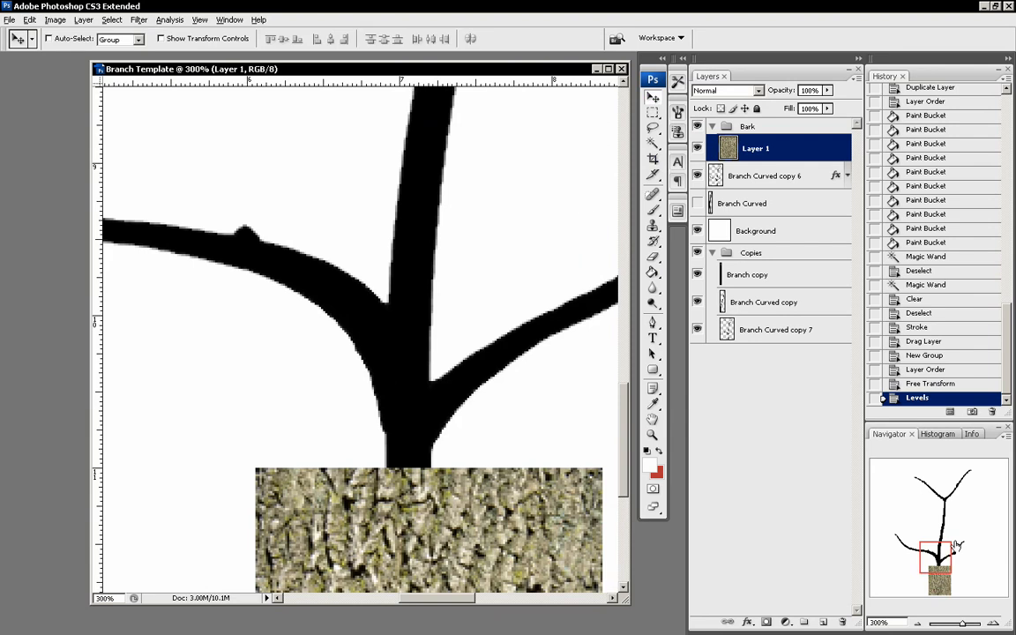
left_click_drag(937, 555, 940, 573)
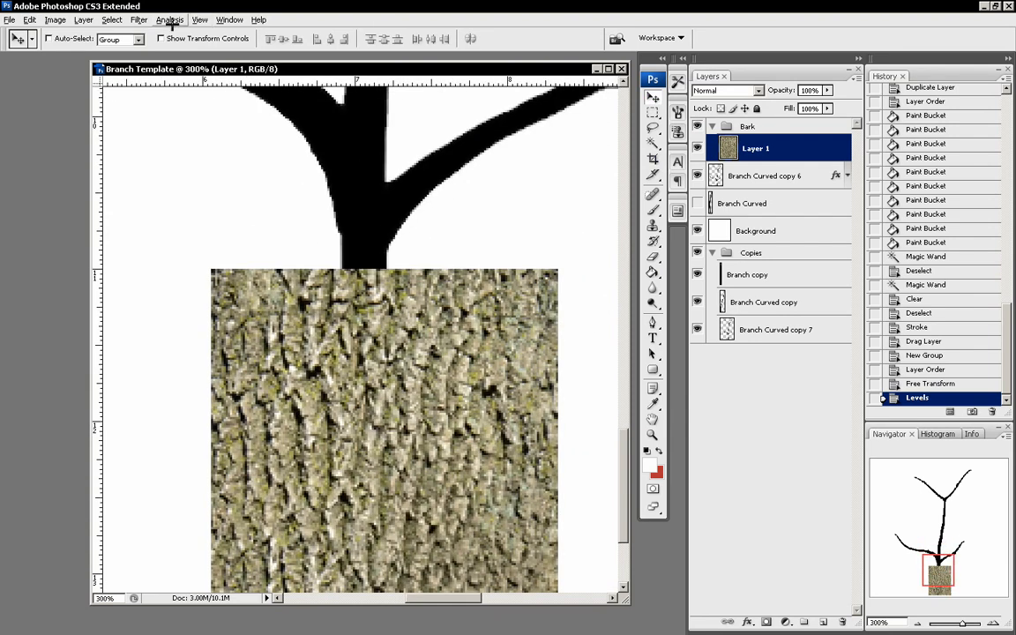
left_click(199, 19)
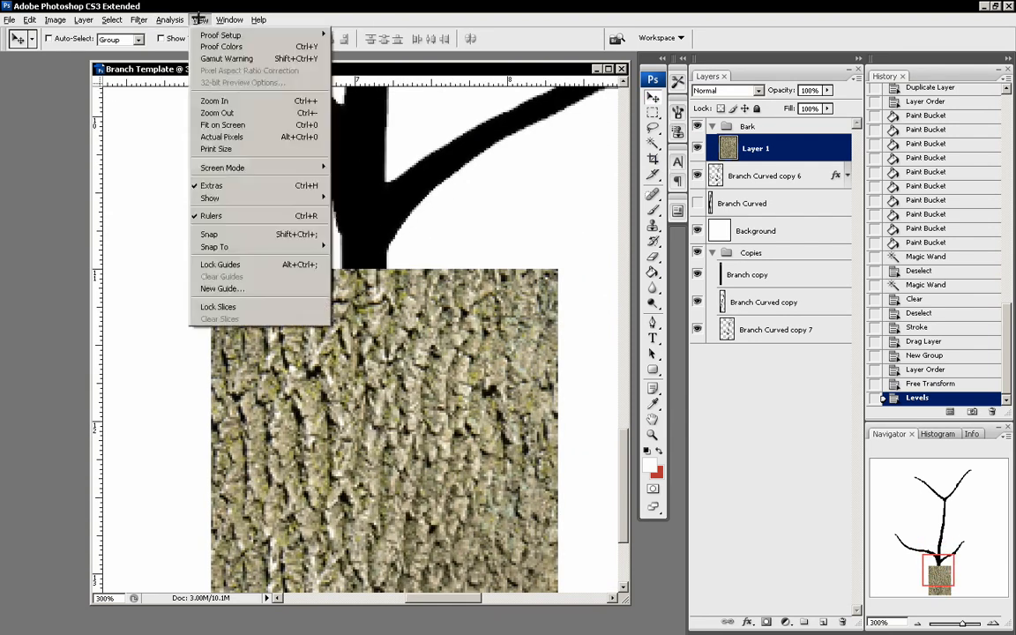
left_click(227, 235)
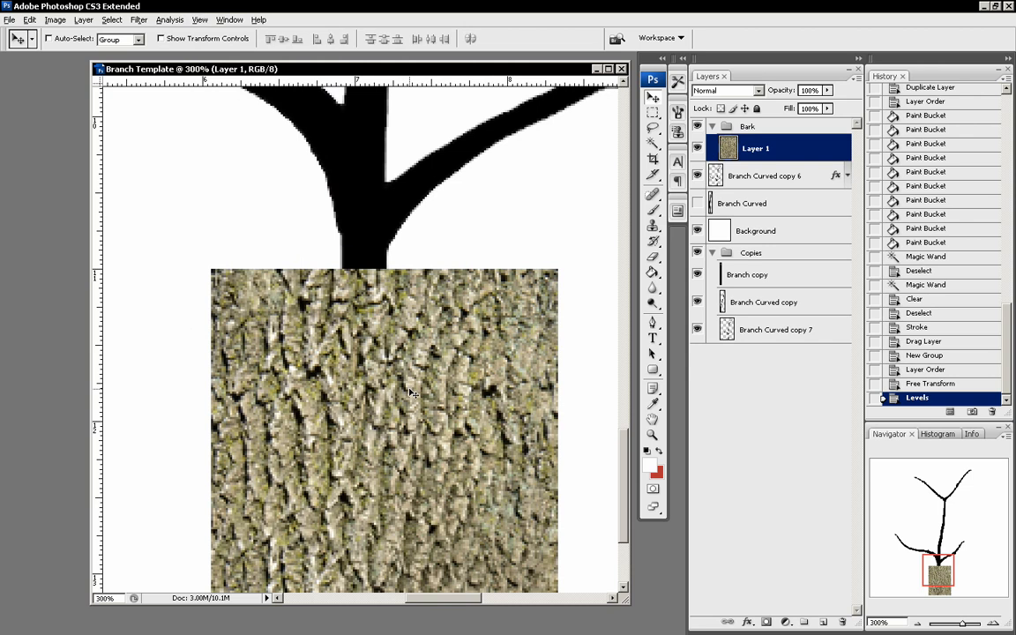
Step: Duplicate the bark texture straight up the trunk, leaving a narrow gap between the copy and the original
left_click_drag(348, 498, 369, 231)
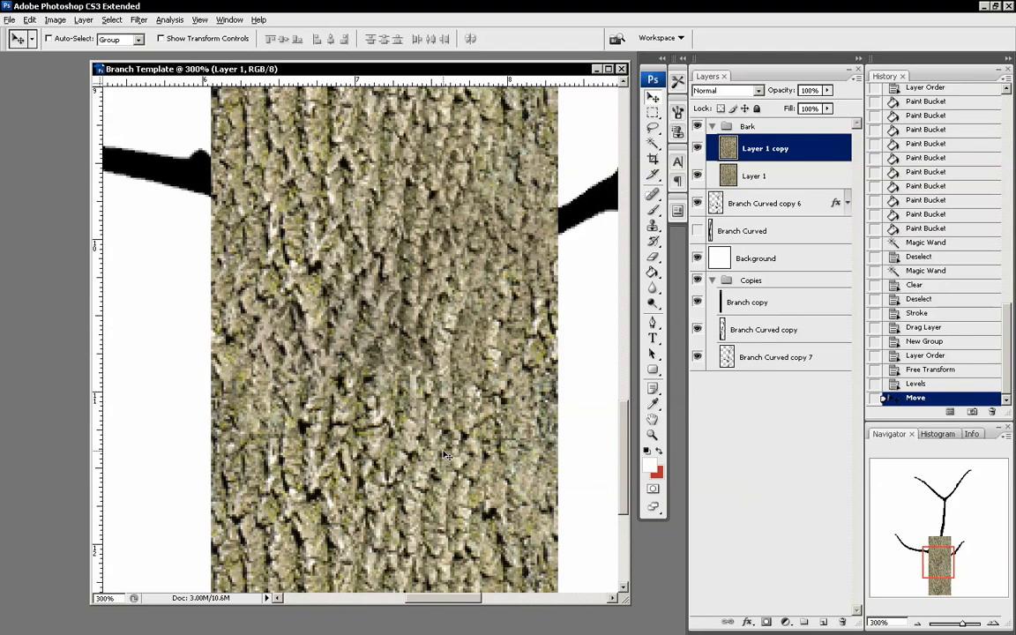
left_click_drag(445, 454, 445, 450)
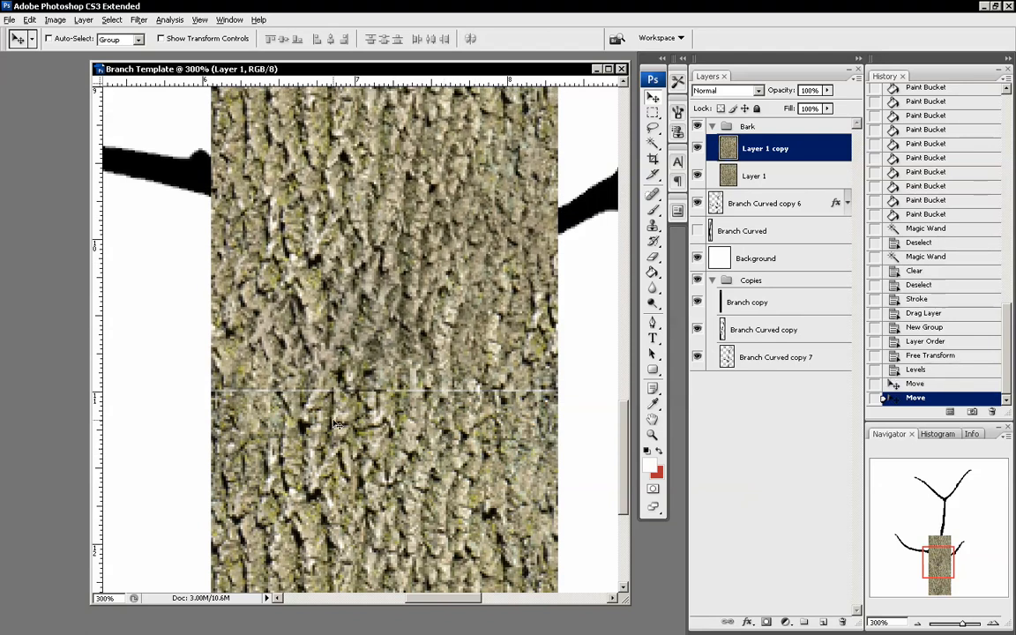
left_click_drag(373, 423, 373, 408)
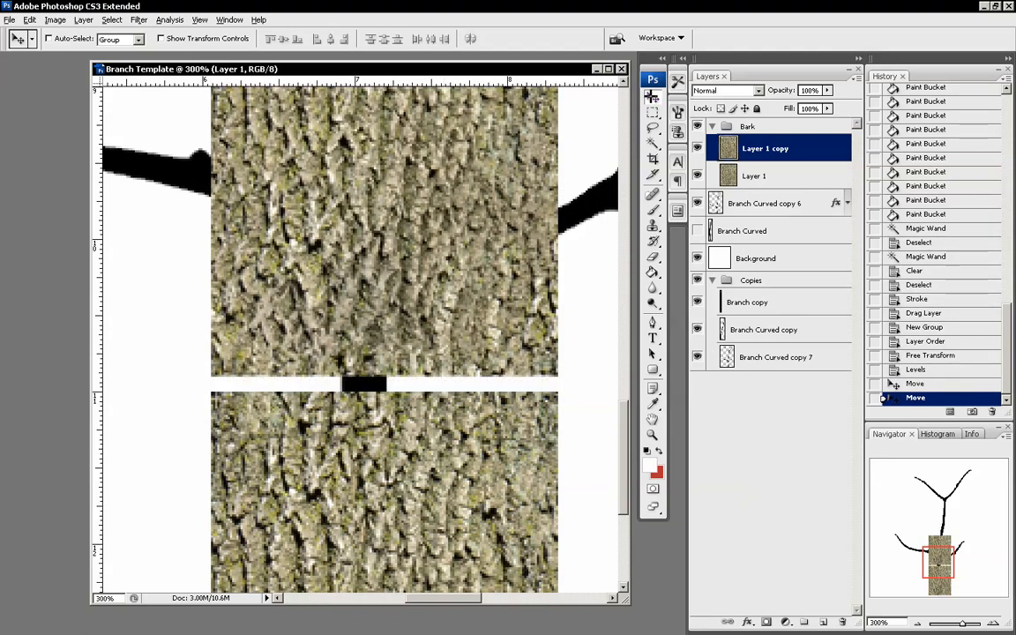
Step: Clear a thin strip along the lower edge of the bark copy using a rectangular selection, and deselect
key("m")
left_click_drag(588, 394, 480, 385)
left_click_drag(909, 575, 965, 578)
left_click_drag(563, 363, 152, 341)
key("Delete")
right_click(160, 338)
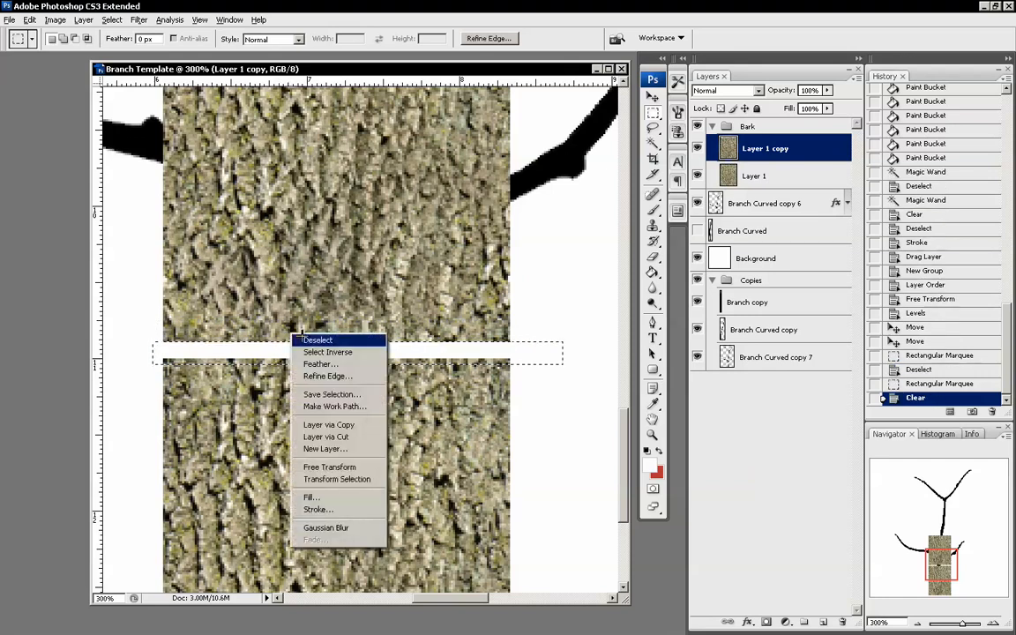
left_click(190, 345)
Step: Move the bark copy down to close the gap with the original, and merge it down into Layer 1
key("v")
left_click_drag(278, 258, 279, 274)
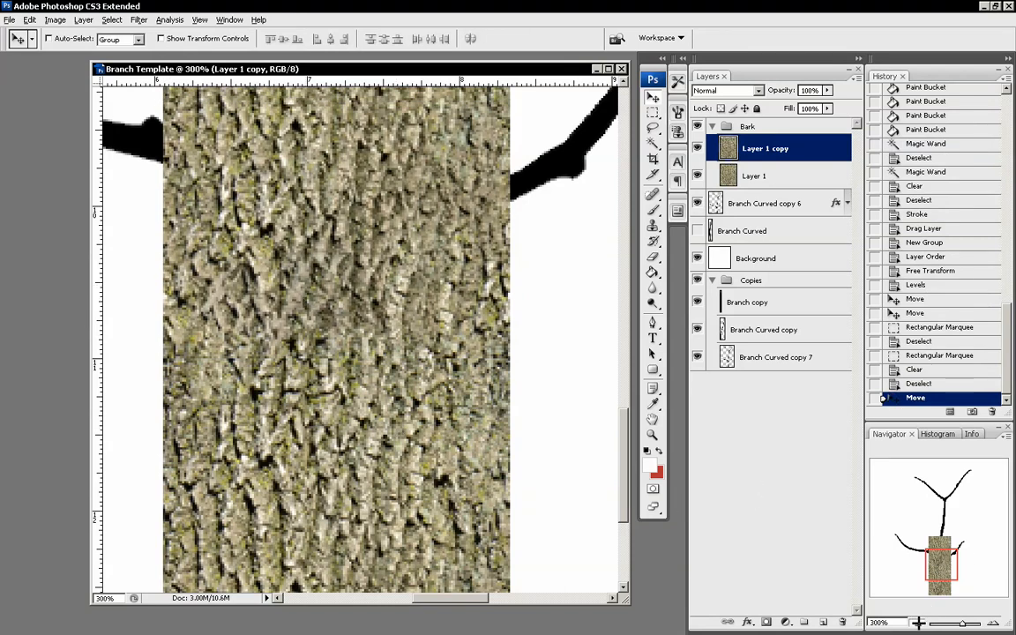
key("ctrl+minus")
key("ctrl+minus")
left_click_drag(919, 573, 918, 535)
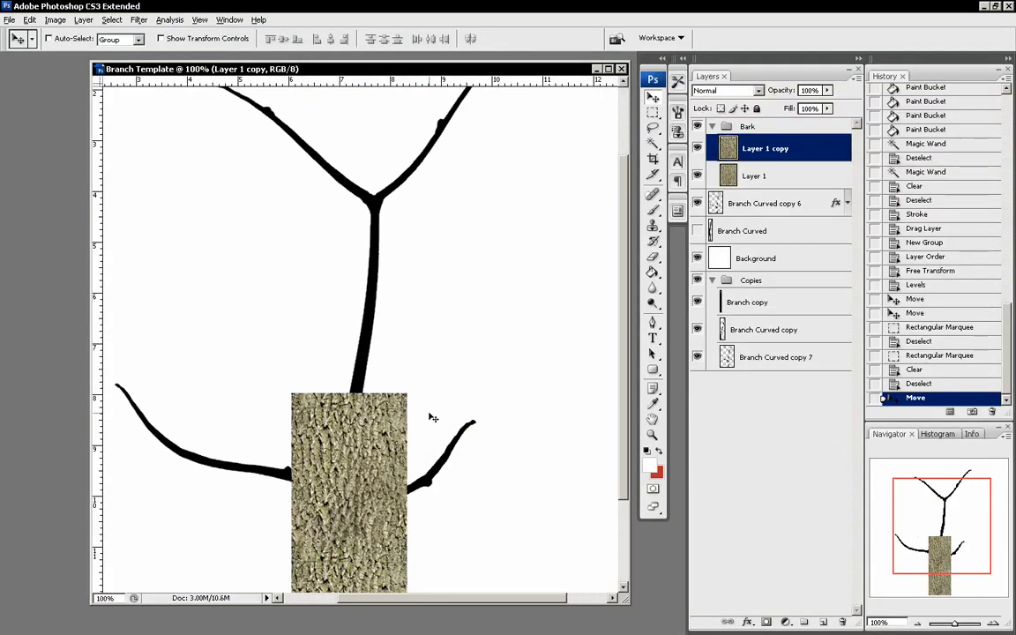
left_click_drag(958, 523, 959, 526)
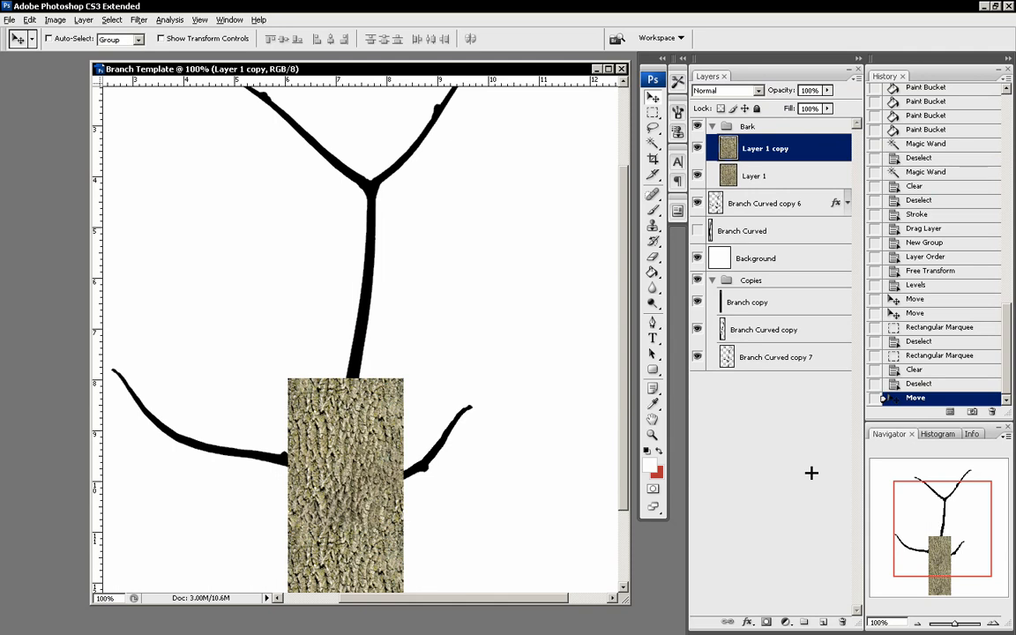
key("ctrl+e")
Step: Duplicate the merged bark strip upward so the copy covers the upper stem and the upper fork
left_click_drag(963, 519, 932, 502)
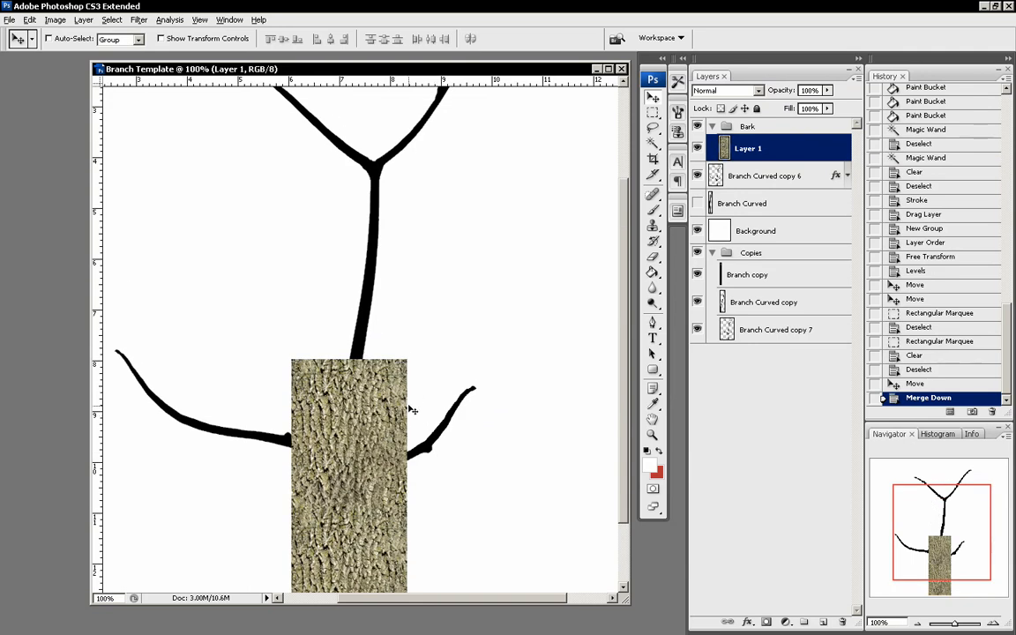
left_click_drag(384, 429, 389, 126)
left_click_drag(943, 511, 938, 494)
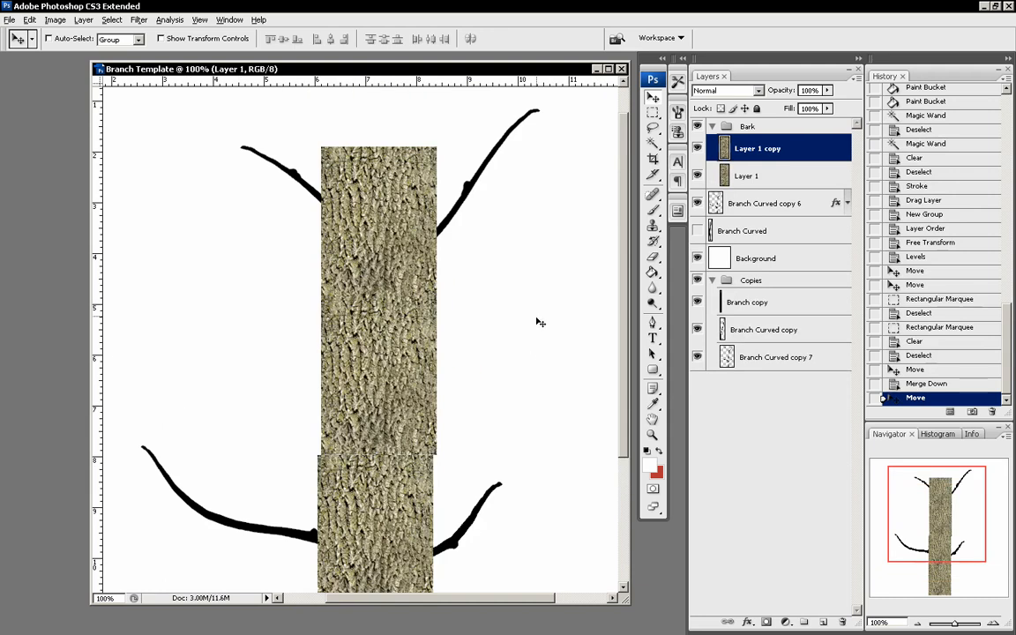
Step: Rotate the upper bark copy by 5.9° and move it down over the stem just below the upper fork
key("ctrl+t")
left_click_drag(516, 202, 521, 227)
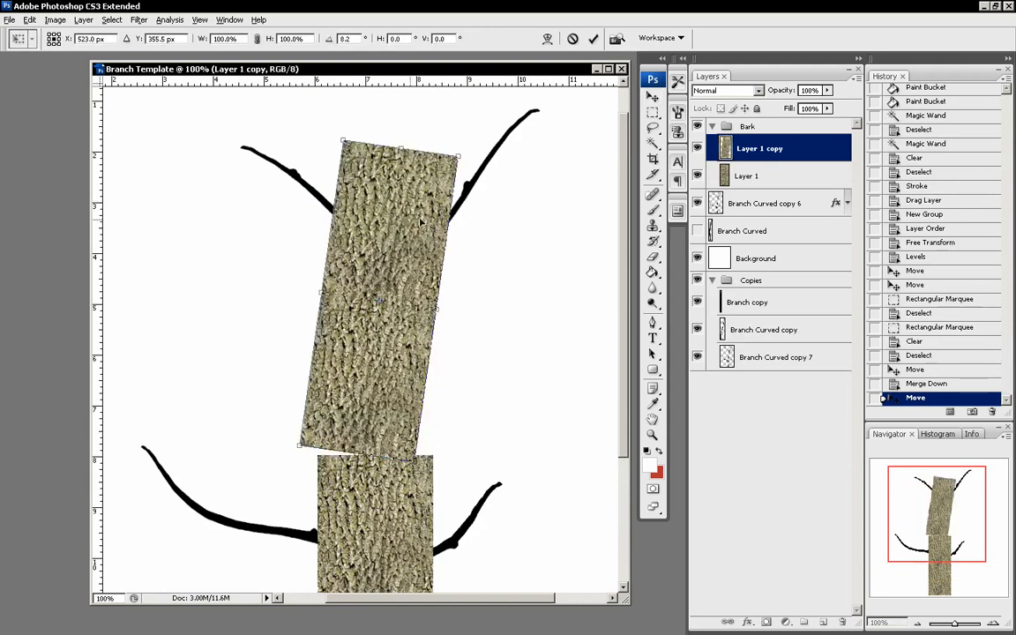
left_click_drag(353, 205, 464, 292)
left_click_drag(578, 333, 578, 330)
left_click_drag(441, 327, 395, 382)
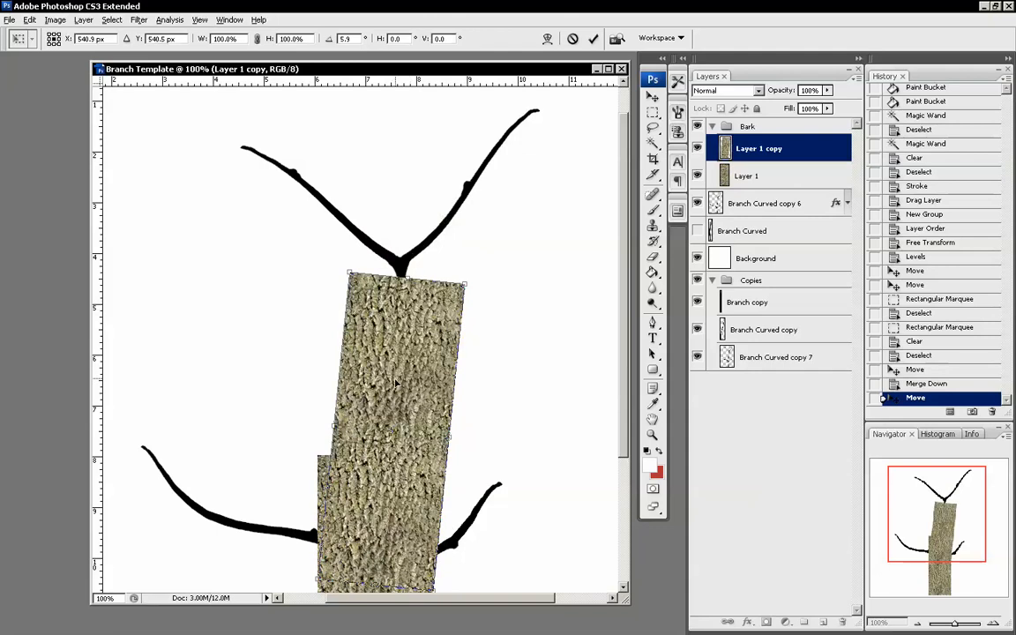
key("Return")
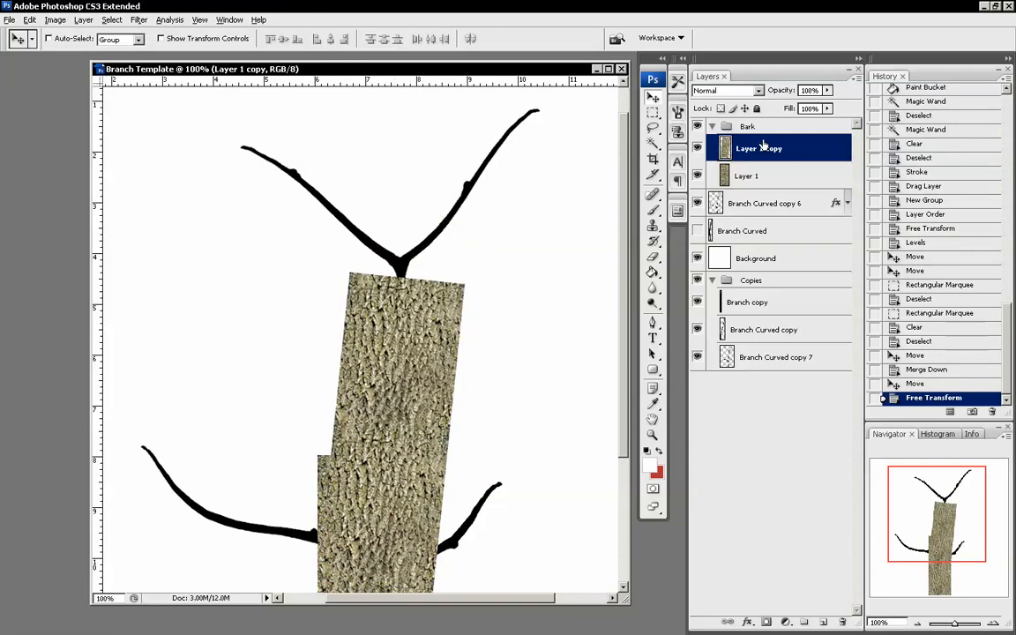
Step: Place Layer 1 copy beneath Layer 1 in the Bark group, and toggle Layer 1's visibility to compare the overlap
left_click_drag(764, 146, 764, 187)
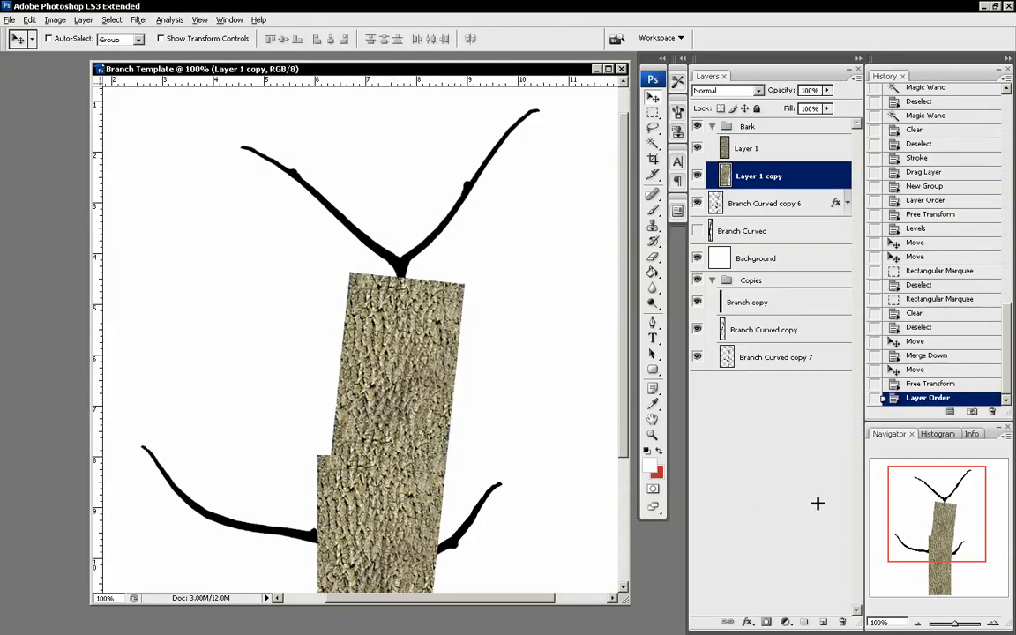
left_click_drag(923, 502, 942, 544)
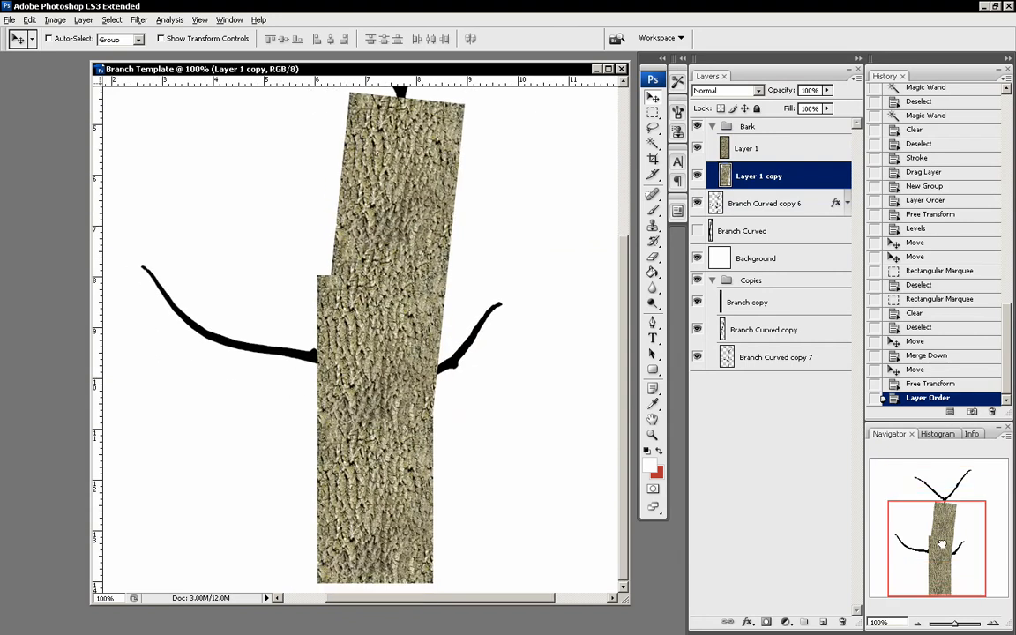
left_click(698, 149)
left_click(698, 149)
left_click(698, 149)
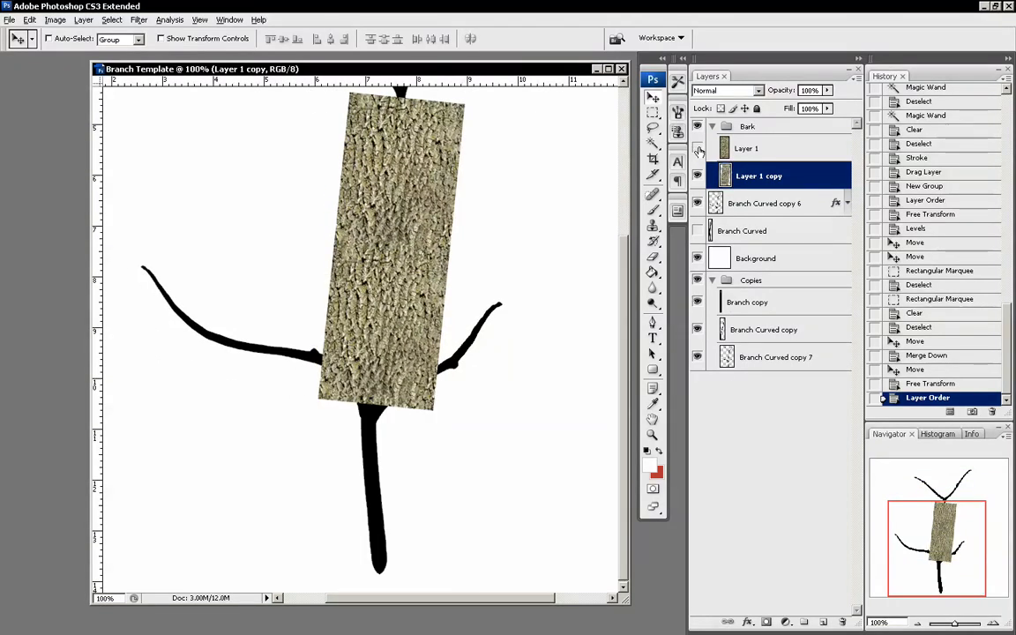
left_click(698, 149)
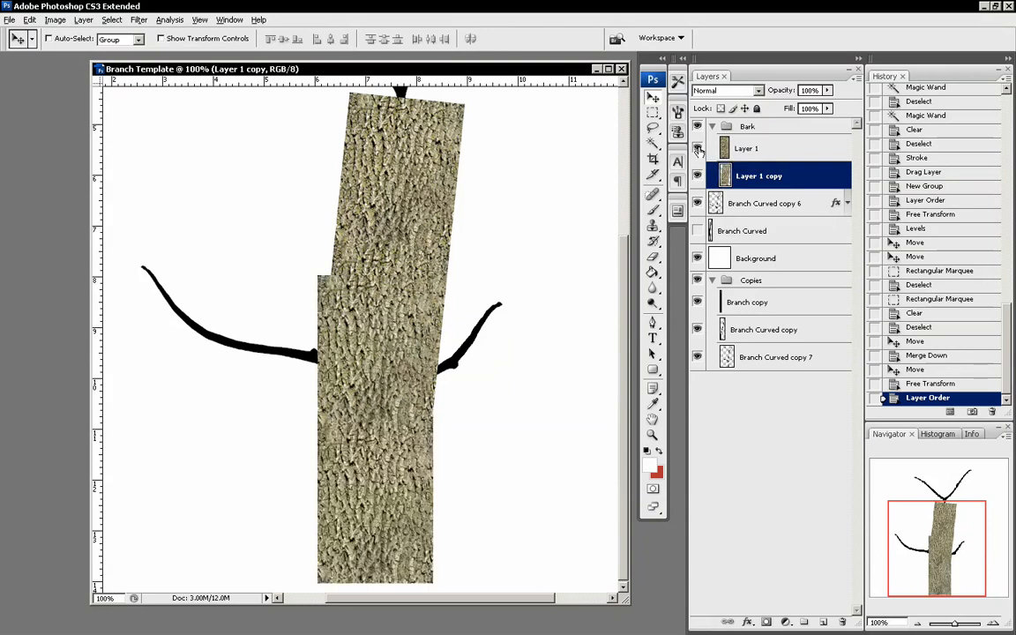
left_click(698, 149)
left_click(698, 149)
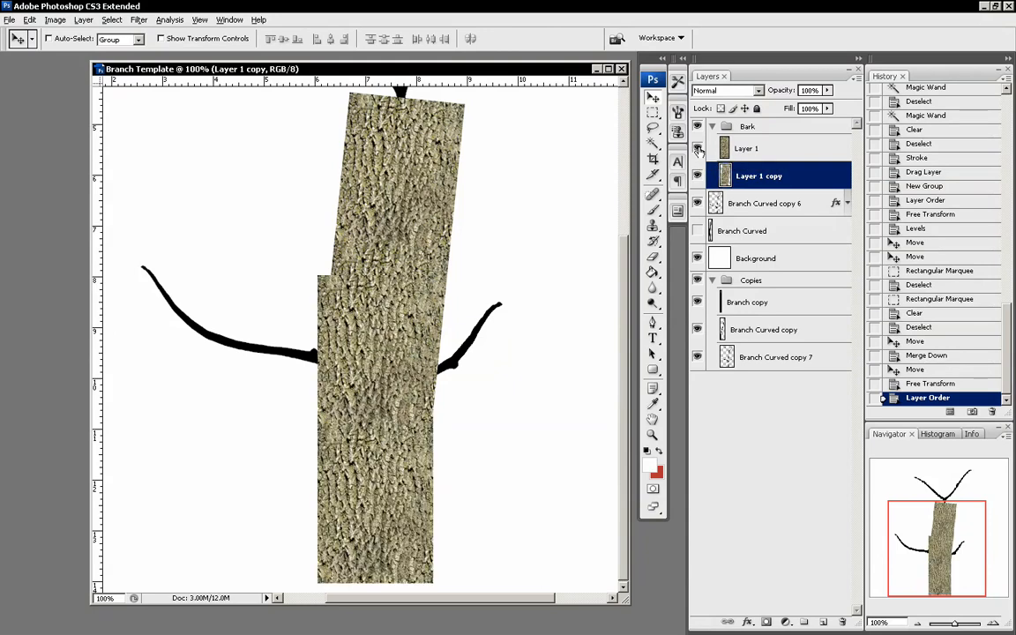
Step: Cover the lower-left side branch with a duplicate of Layer 1 rotated to -66.7°, and place it beneath the other bark layers
left_click(790, 155)
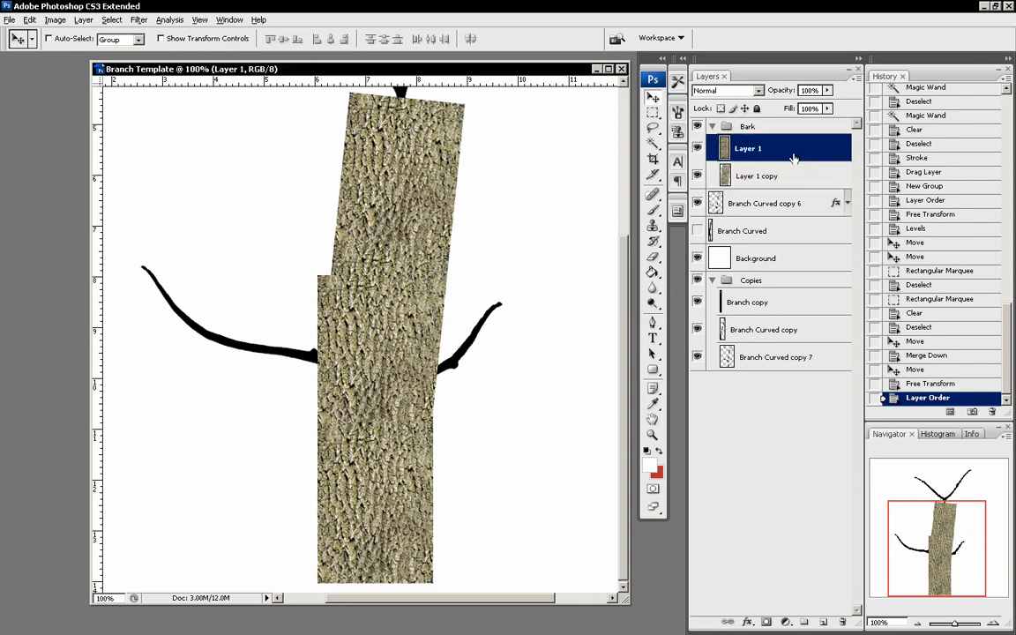
left_click_drag(793, 158, 823, 622)
left_click_drag(403, 325, 296, 226)
key("ctrl+t")
left_click_drag(497, 308, 168, 214)
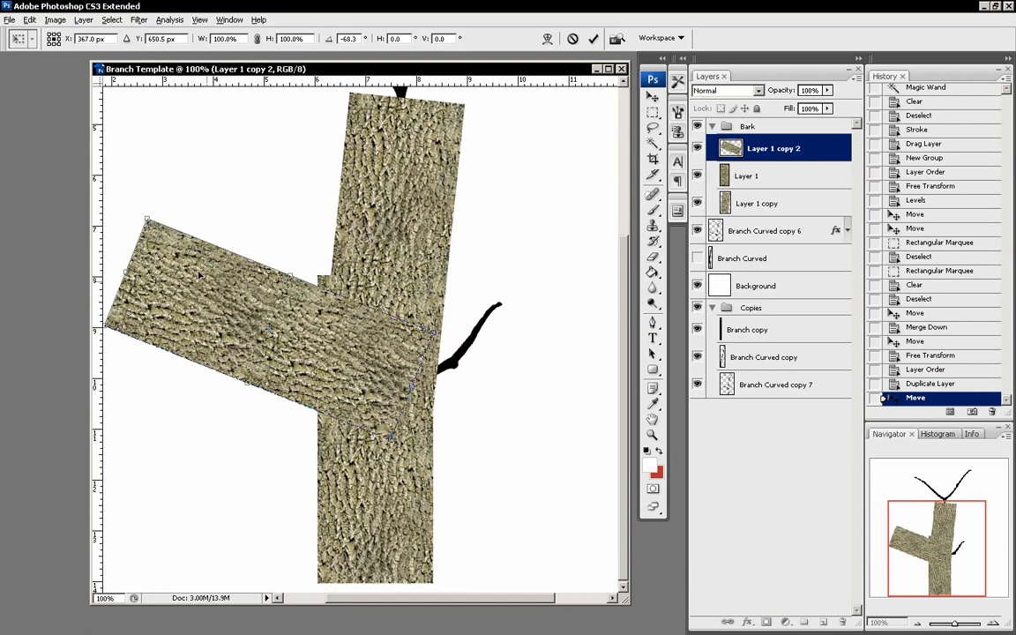
left_click_drag(200, 276, 173, 280)
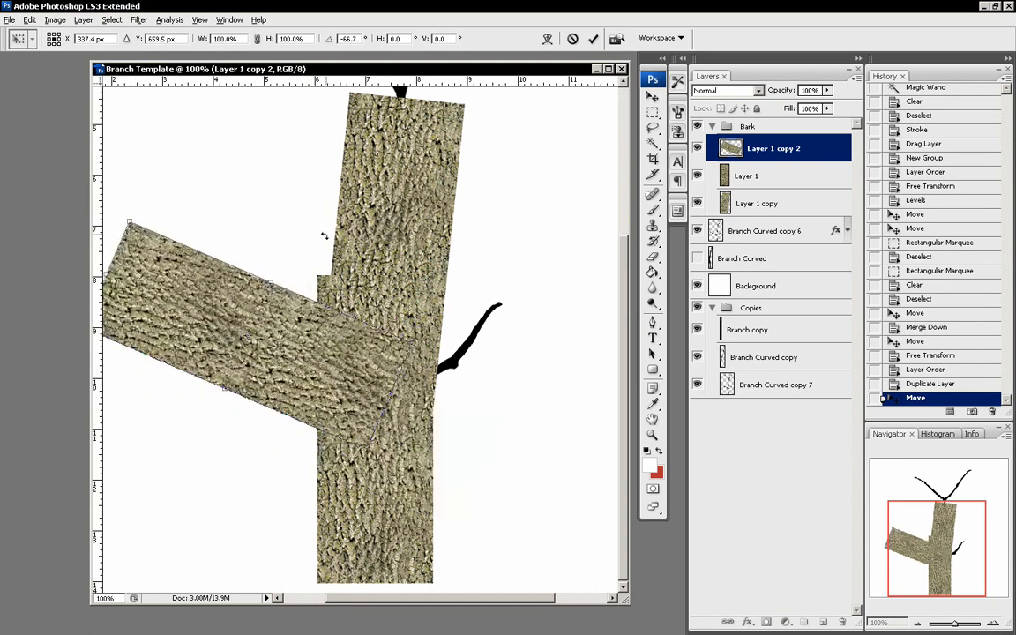
mouse_move(295, 346)
left_mouse_down()
mouse_move(294, 417)
mouse_move(285, 339)
left_mouse_up()
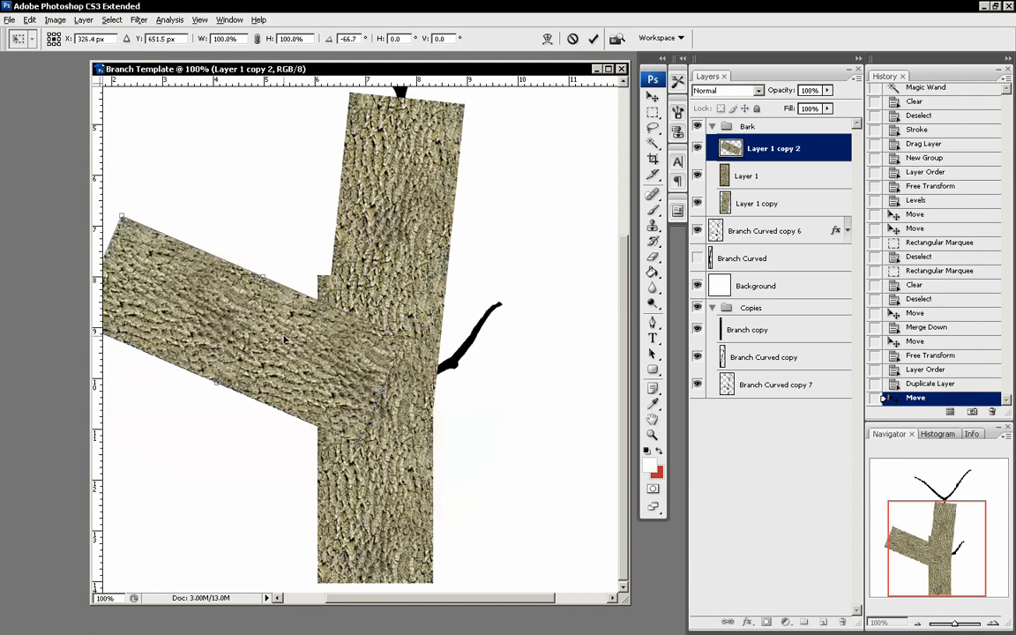
key("Return")
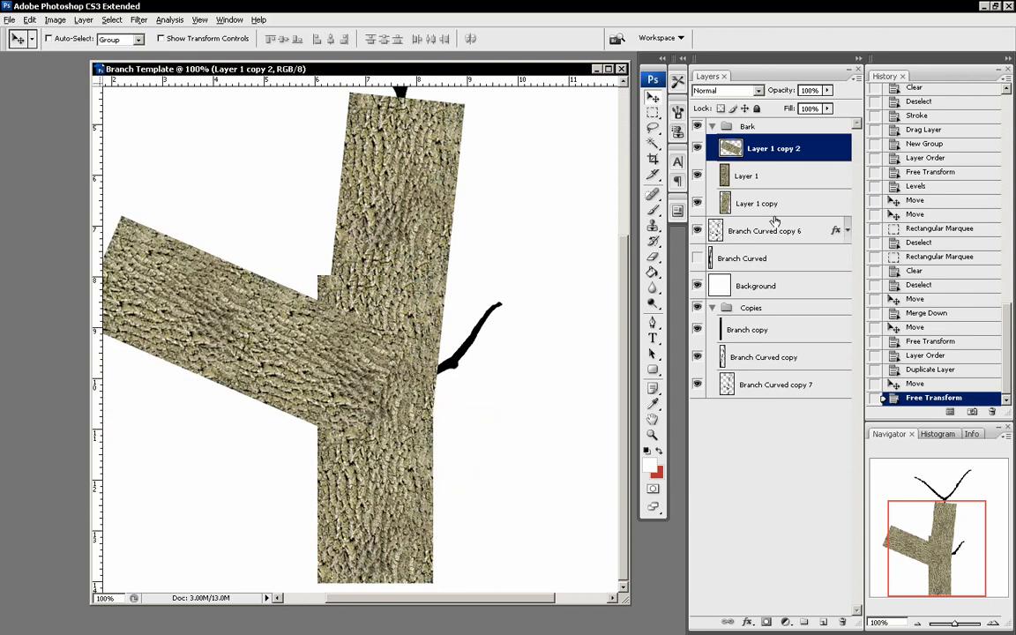
left_click_drag(773, 152, 768, 205)
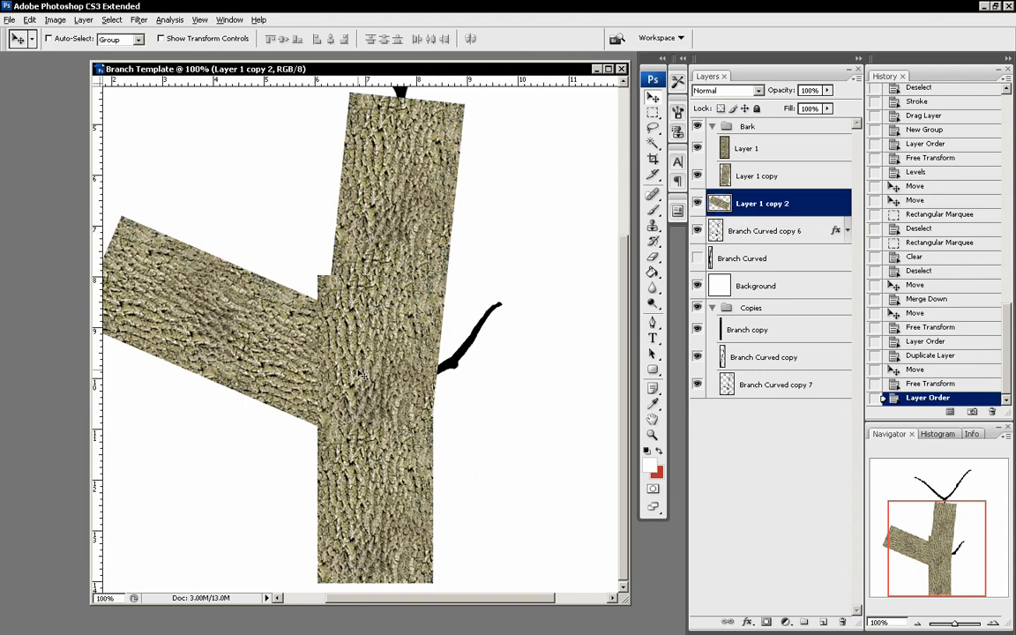
Step: Duplicate the side-branch bark layer, rotate the copy up to the right, and position it over the lower-right side branch
left_click_drag(305, 340, 470, 352)
key("ctrl+t")
left_click_drag(492, 164, 539, 472)
key("Return")
left_click_drag(476, 340, 515, 366)
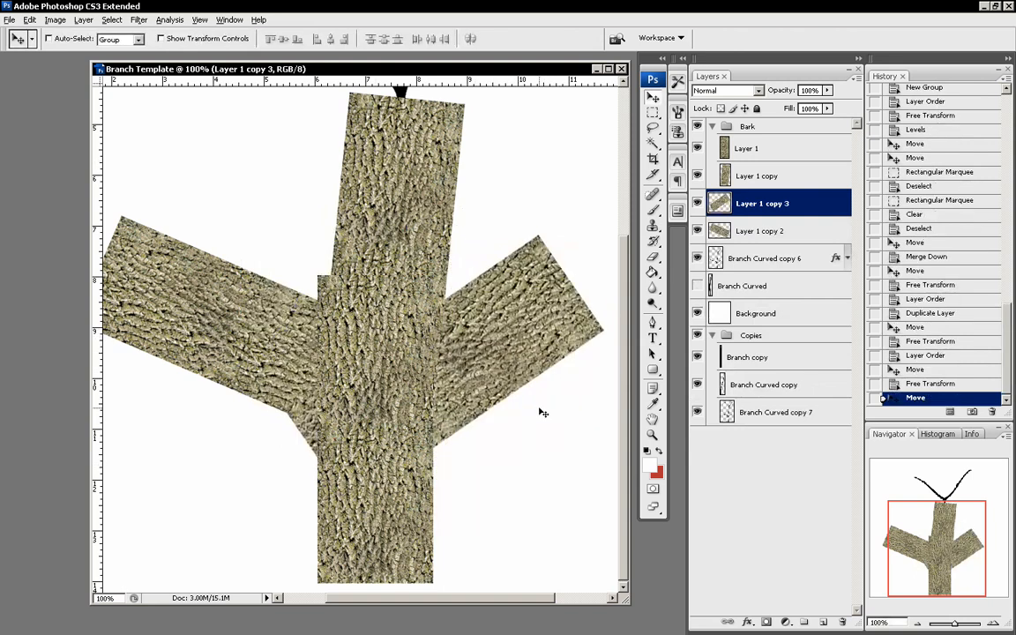
Step: Rotate Layer 1 copy 3 slightly clockwise to refine its fit over the lower-right side branch
key("ctrl+t")
left_click_drag(604, 235, 593, 256)
key("Return")
Step: Cover the upper-left branch with a duplicate of Layer 1 rotated to -54.7°, and place it beneath the other bark layers
left_click_drag(857, 496, 853, 455)
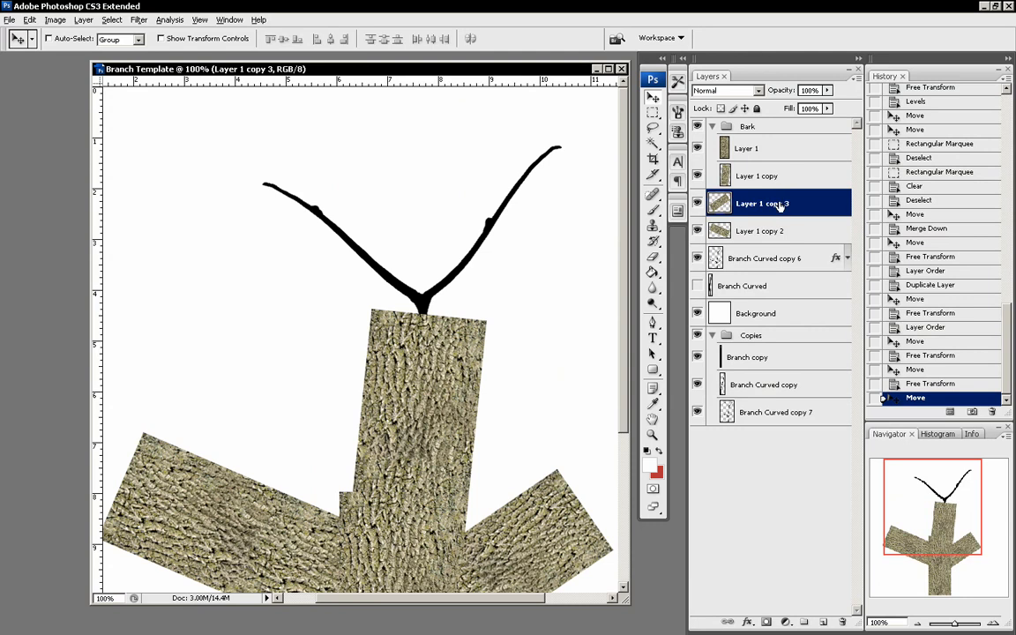
left_click_drag(780, 152, 823, 622)
left_click_drag(491, 459, 403, 293)
key("ctrl+t")
left_click_drag(521, 318, 422, 176)
left_click_drag(395, 355, 360, 277)
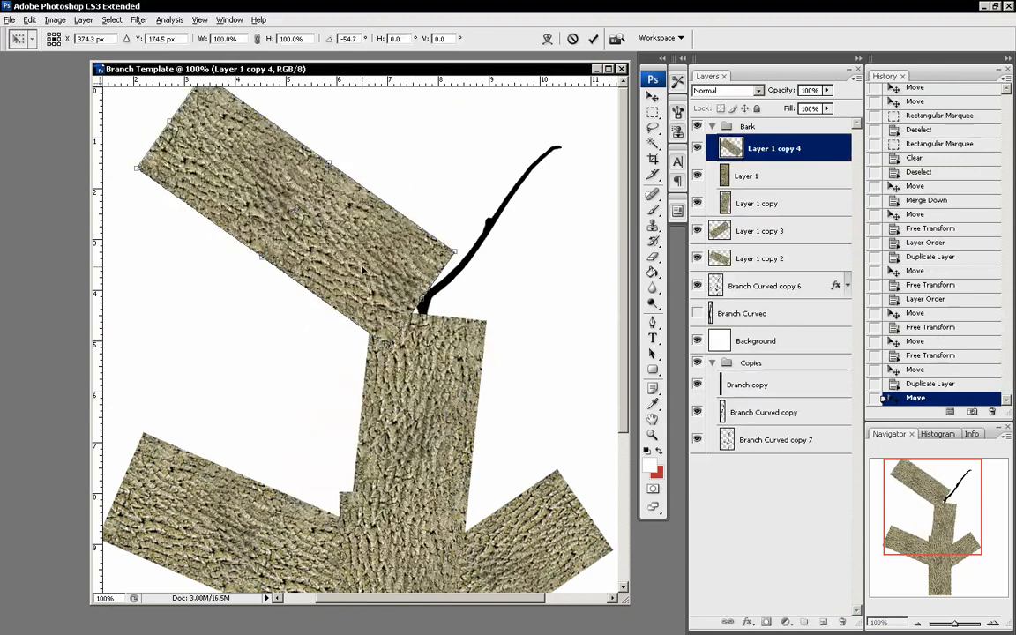
key("Return")
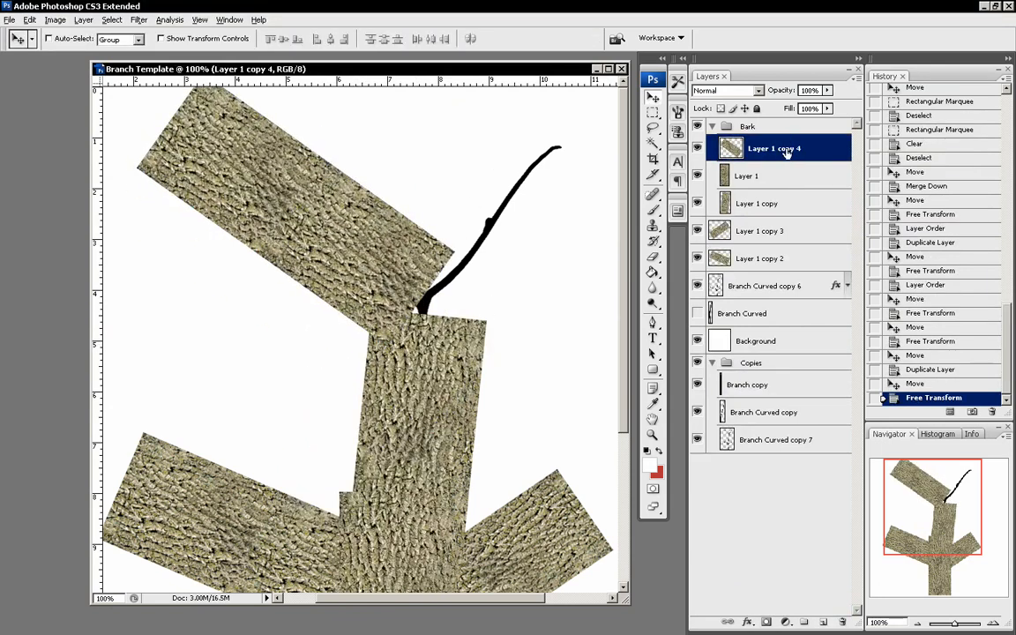
left_click_drag(788, 151, 790, 269)
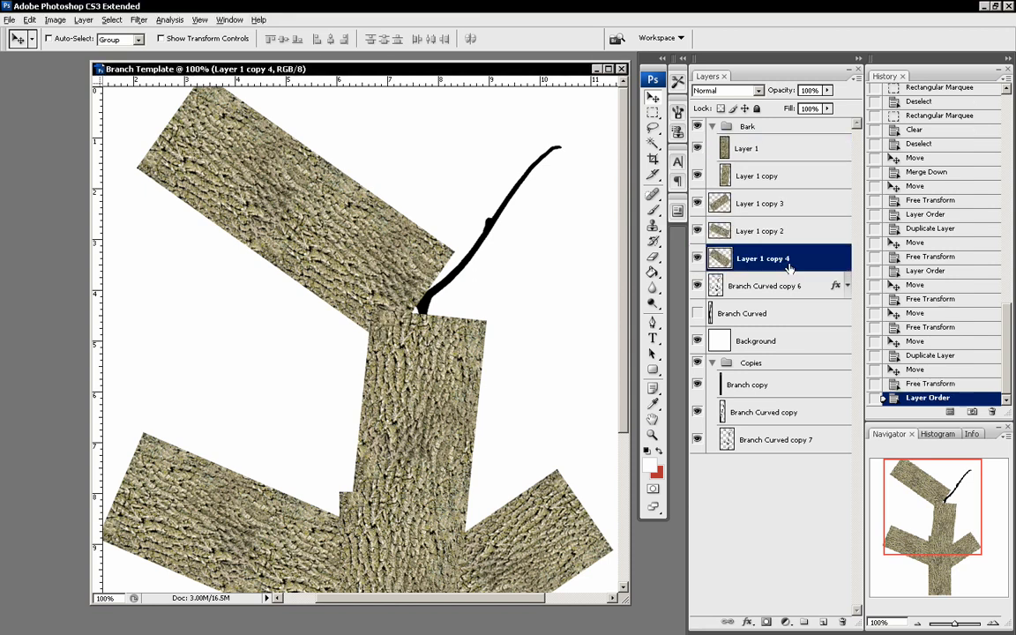
Step: Duplicate the upper-left bark layer, rotate the copy up to the right, and position it over the upper-right branch
left_click_drag(388, 300, 496, 339)
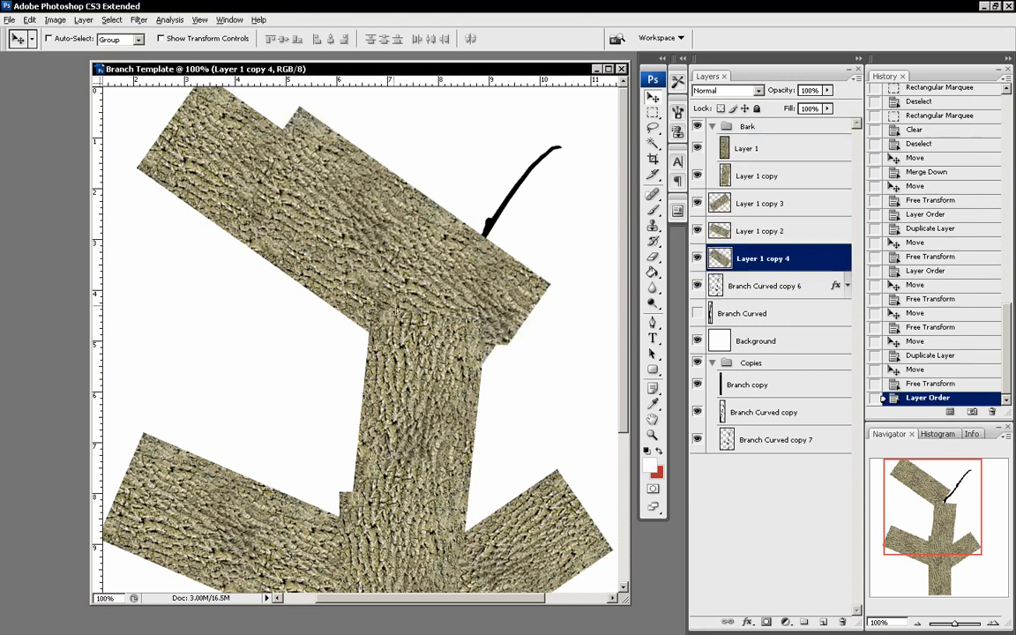
key("ctrl+t")
left_click_drag(563, 195, 440, 417)
left_click_drag(452, 249, 561, 263)
key("Return")
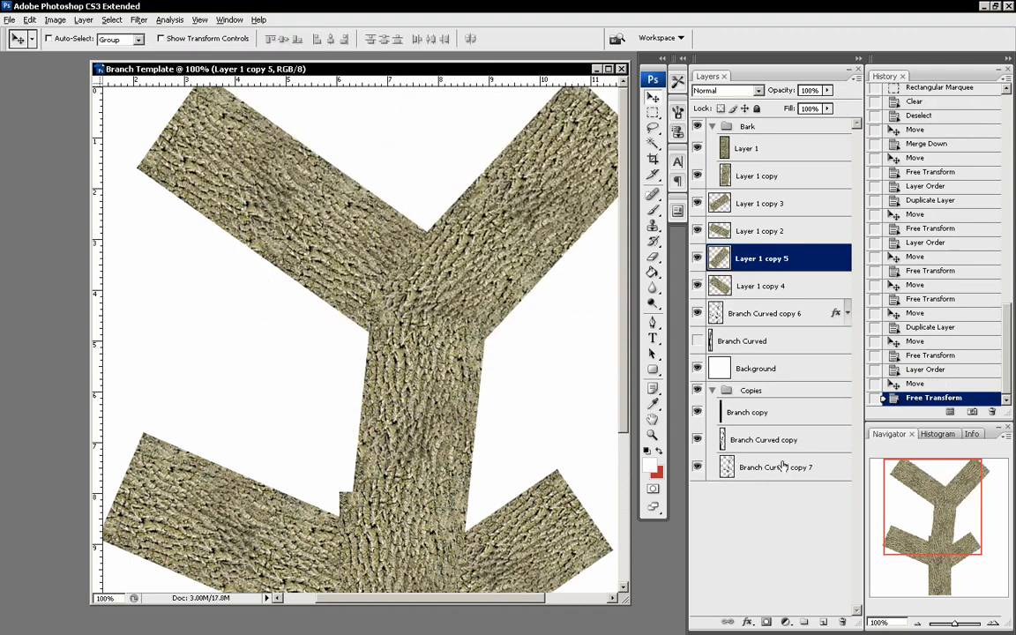
Step: Move Layer 1 copy 3, copy 2, copy 5 and copy 4 together into the Bark group below Layer 1 copy
left_click_drag(899, 463, 899, 505)
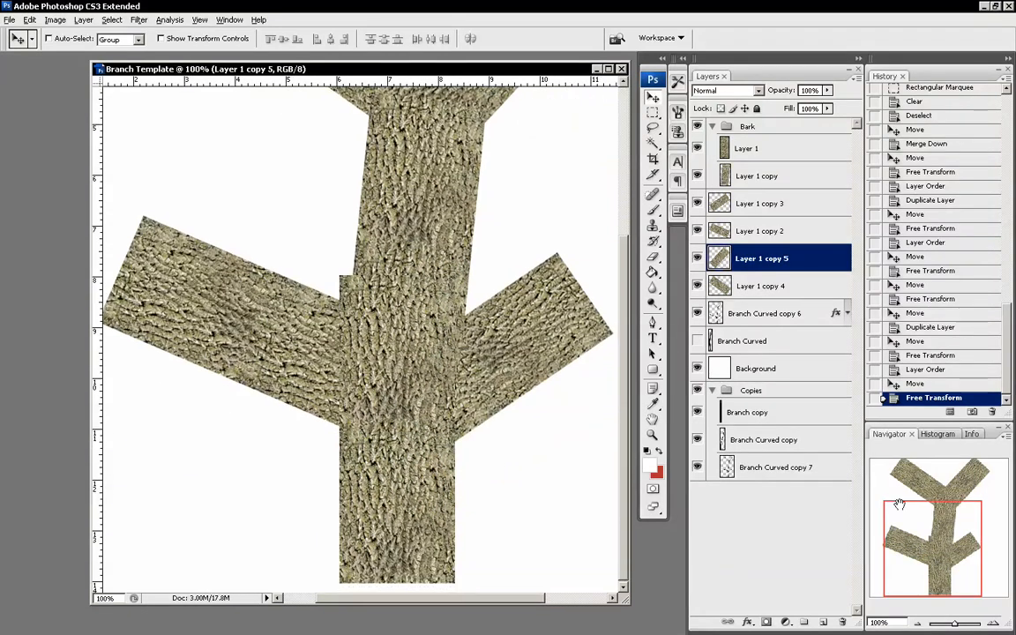
left_click(773, 129)
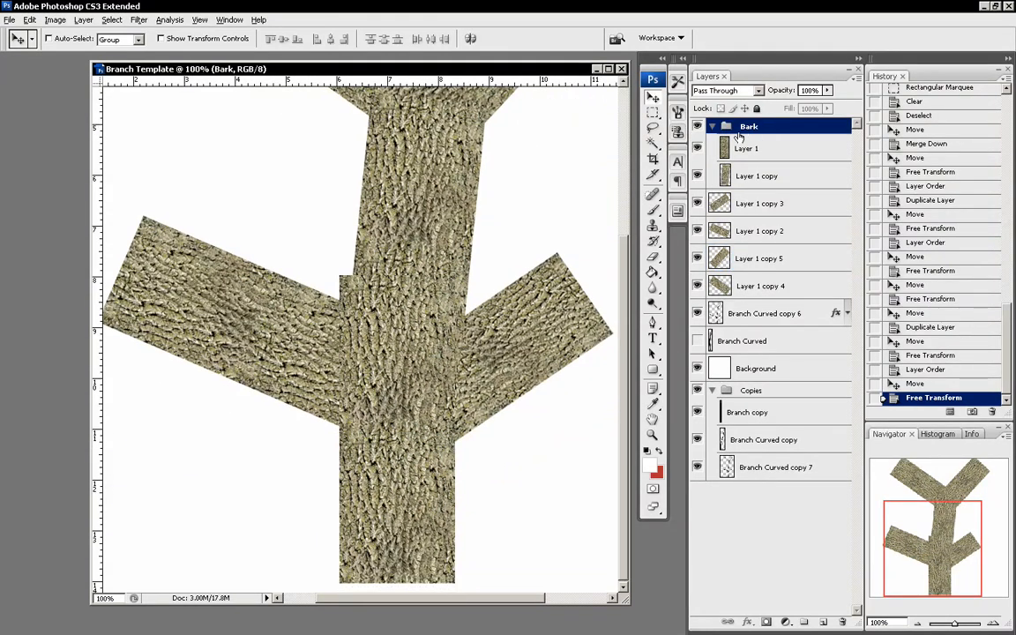
left_click(768, 212)
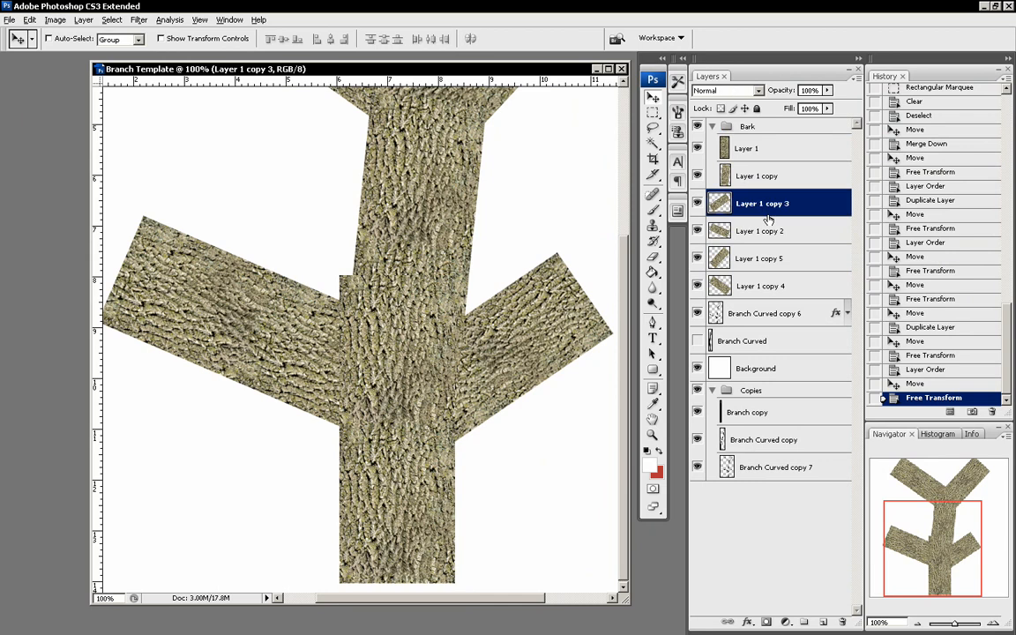
left_click(767, 286, "shift")
left_click_drag(772, 208, 771, 176)
Step: Lower the Bark group's opacity to 58% so the branch silhouette shows through
left_click(761, 127)
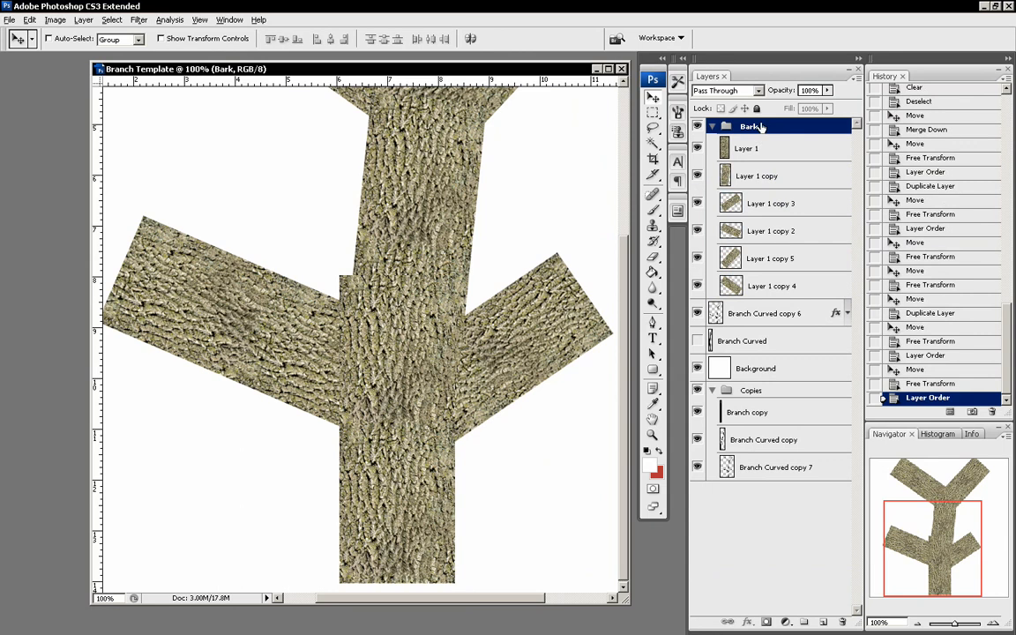
left_click(827, 90)
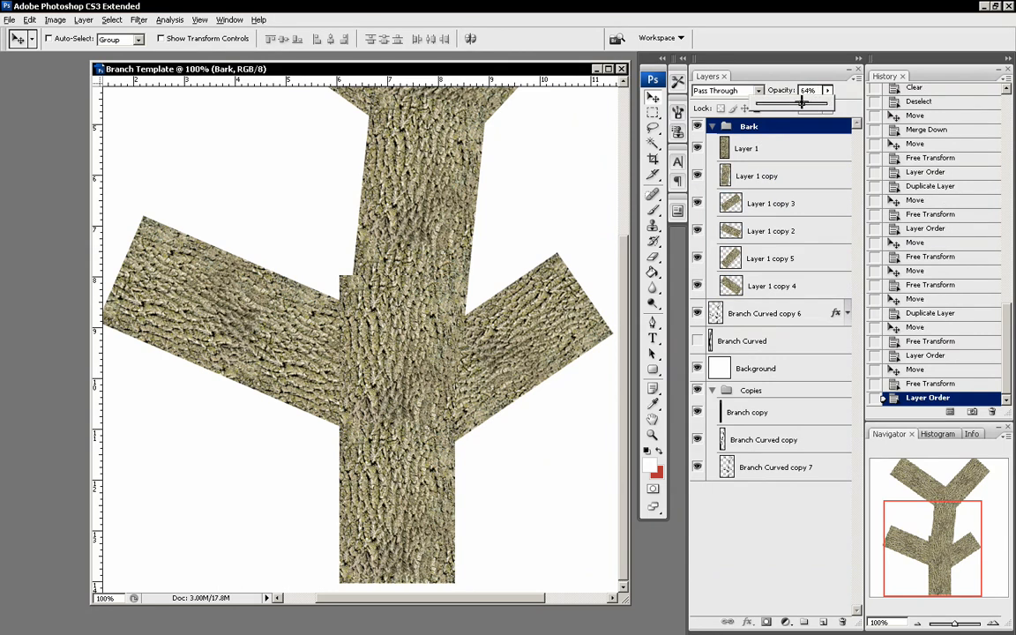
left_click_drag(823, 102, 801, 103)
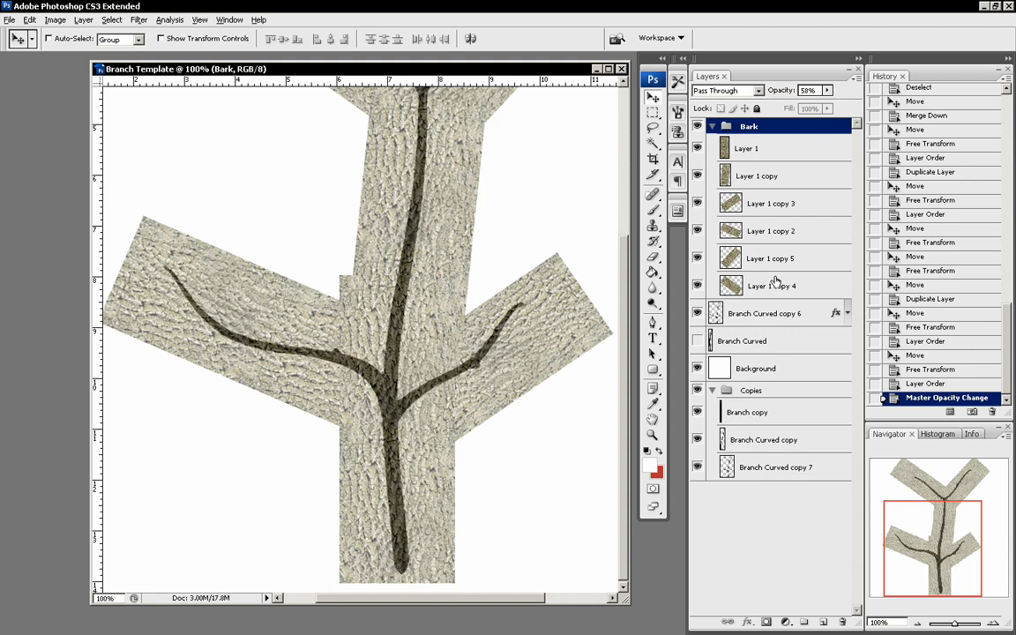
Step: Toggle the visibility of Layer 1 copy 3 and Layer 1 copy 5 to identify which branch each one covers
left_click(767, 289)
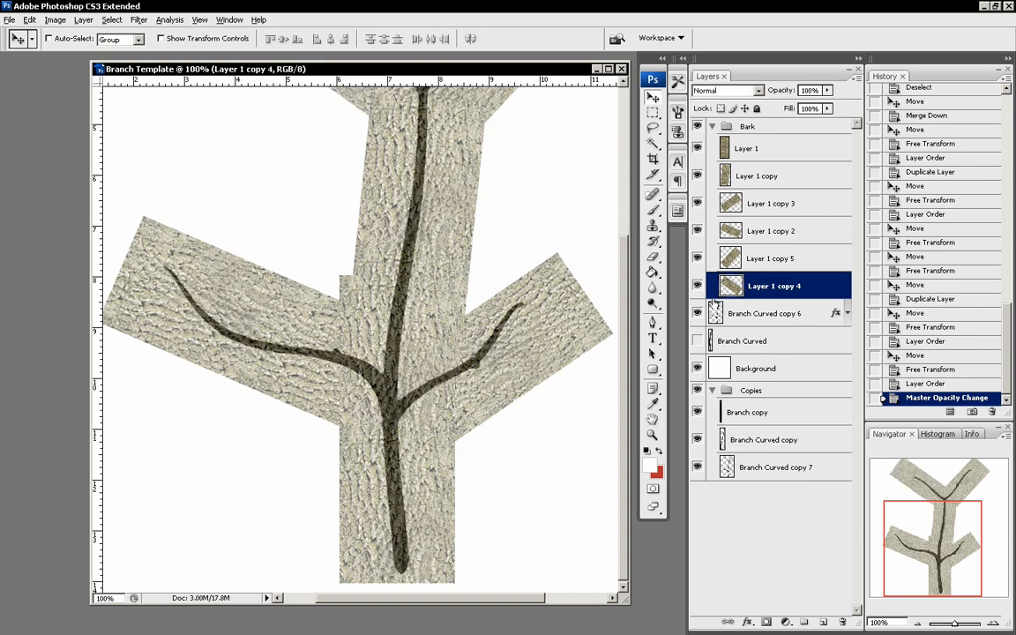
left_click(709, 207)
left_click(697, 204)
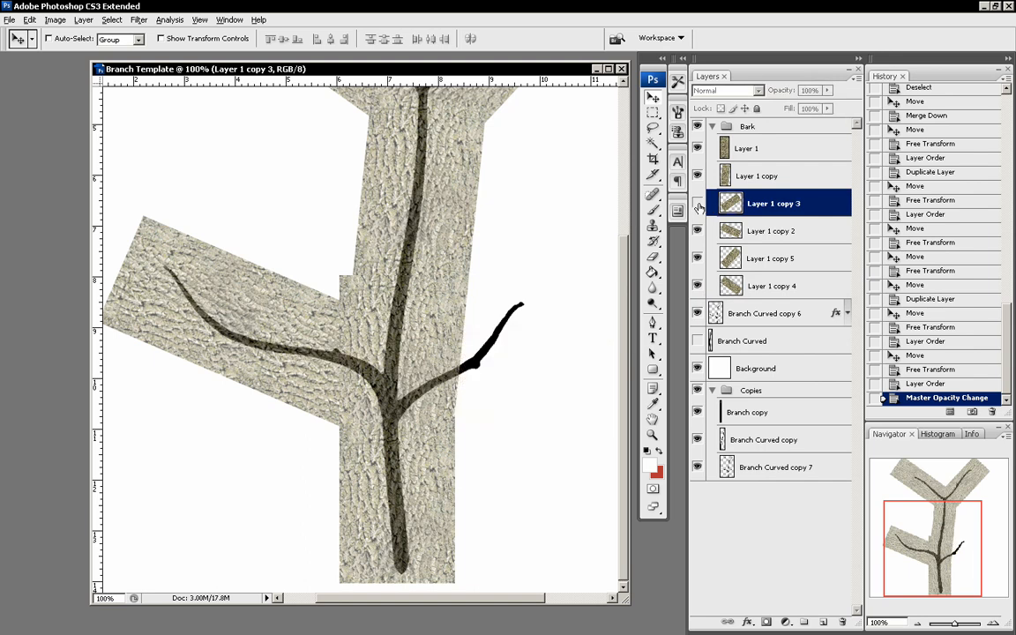
left_click(698, 204)
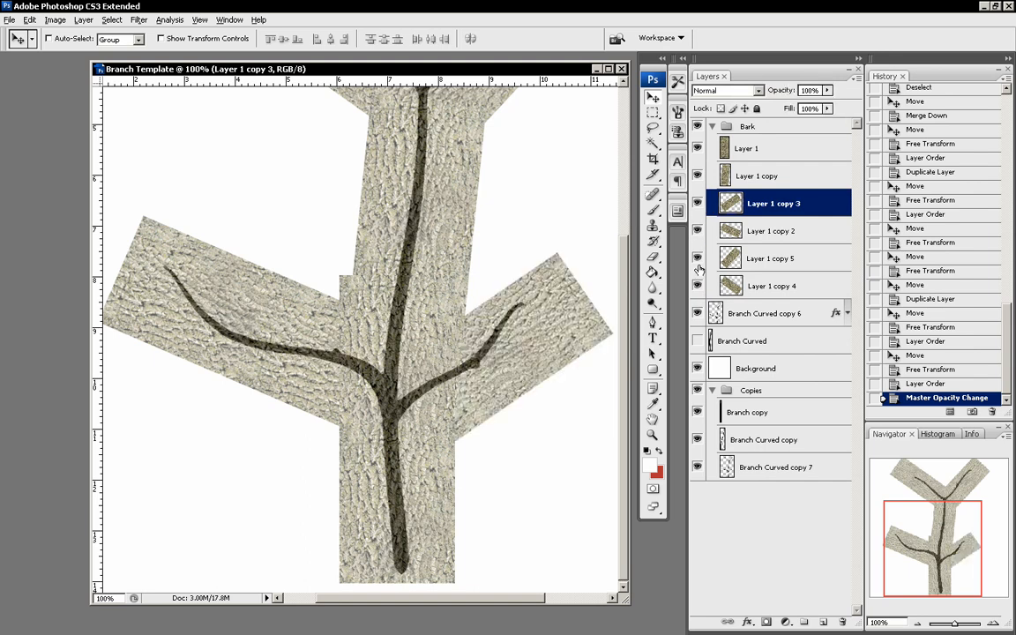
left_click(698, 261)
left_click(698, 260)
Step: Warp Layer 1 copy 2 so the bark curves along the lower-left side branch, narrowing it toward the branch tip
left_click(731, 231)
left_click(918, 526)
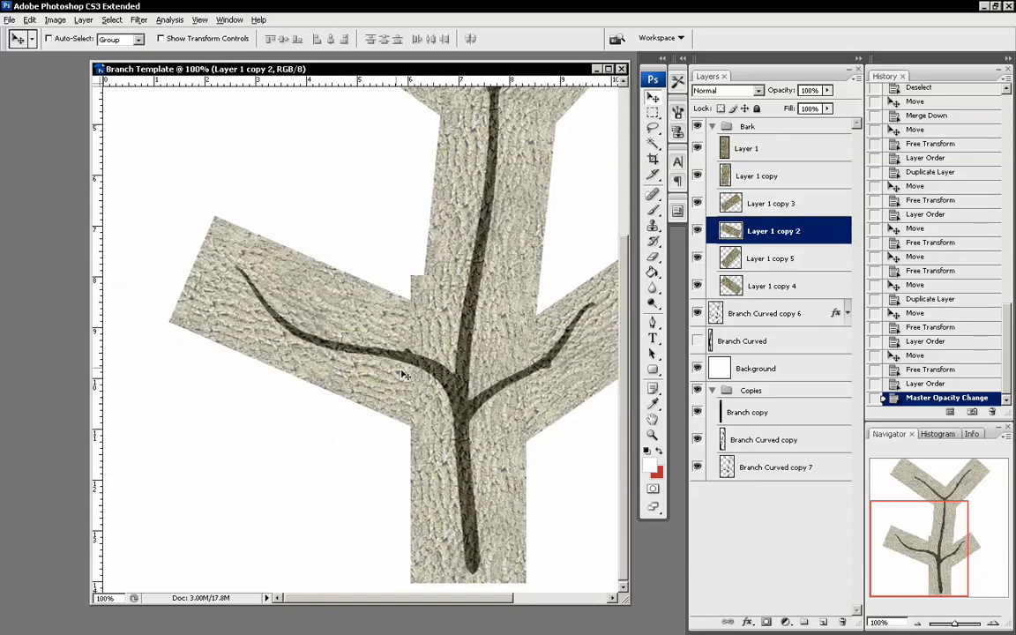
key("ctrl+t")
right_click(301, 275)
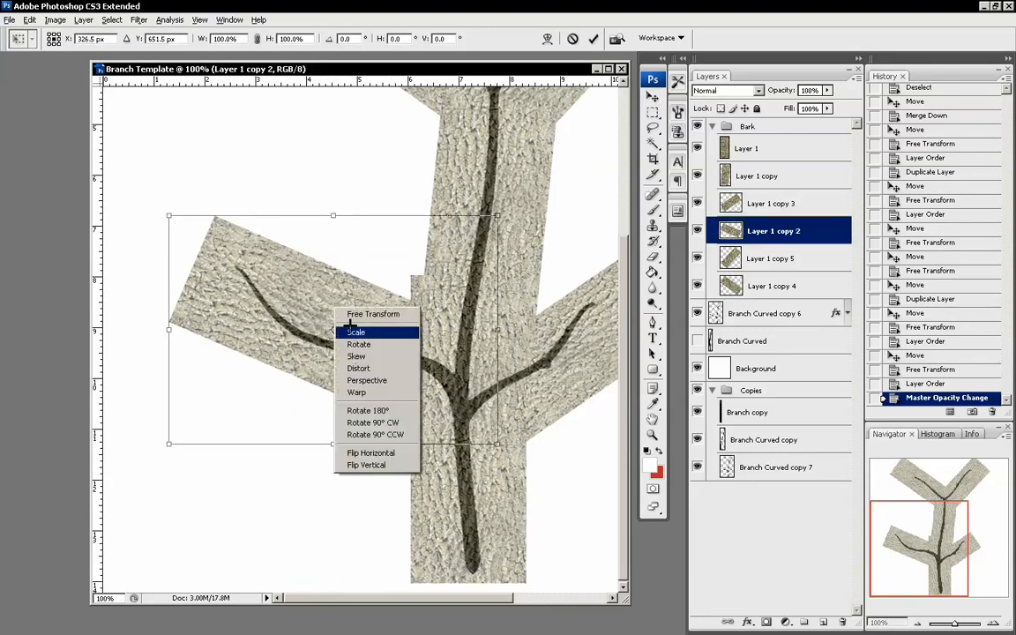
left_click(334, 353)
left_click_drag(282, 284, 322, 339)
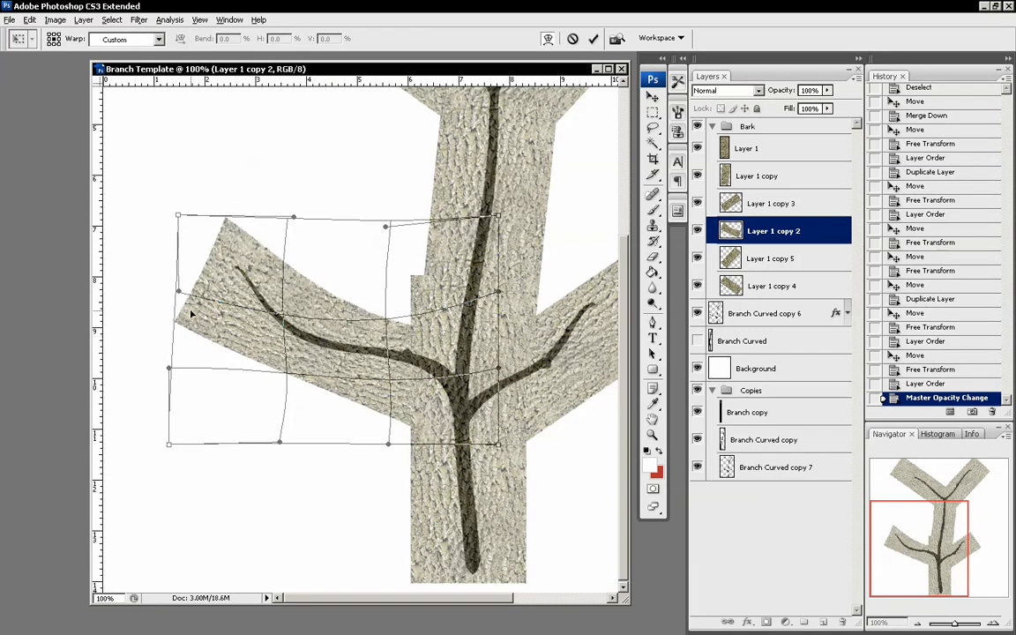
left_click_drag(191, 312, 283, 252)
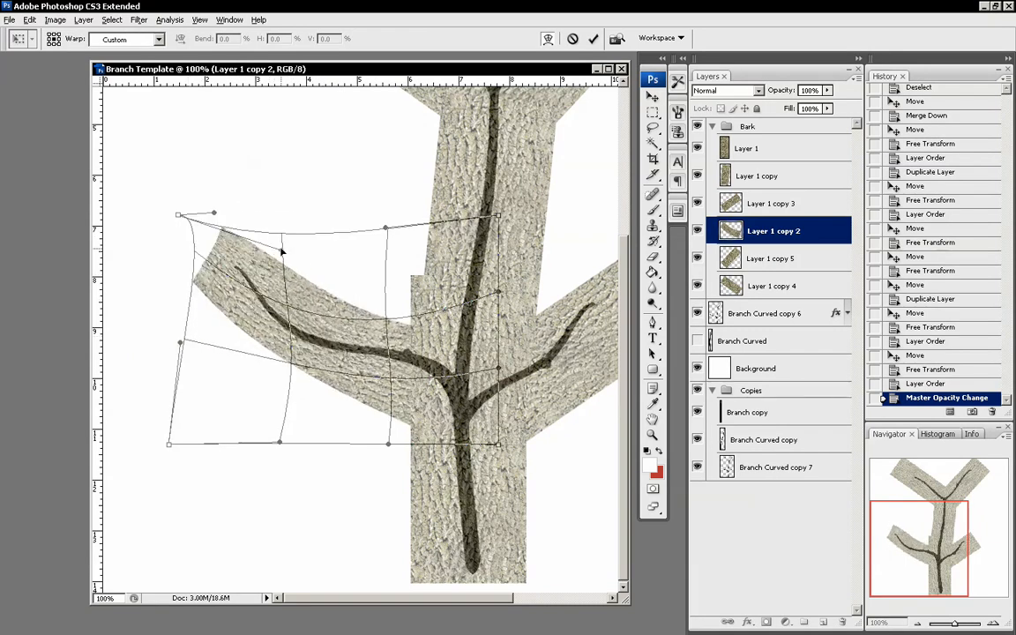
left_click_drag(178, 215, 236, 212)
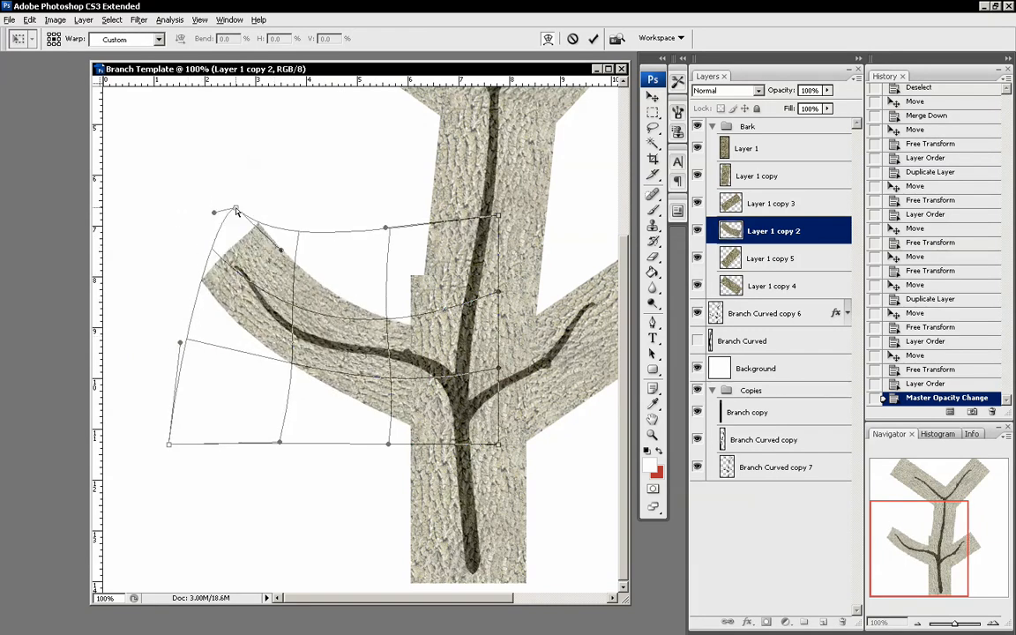
left_click_drag(280, 250, 220, 288)
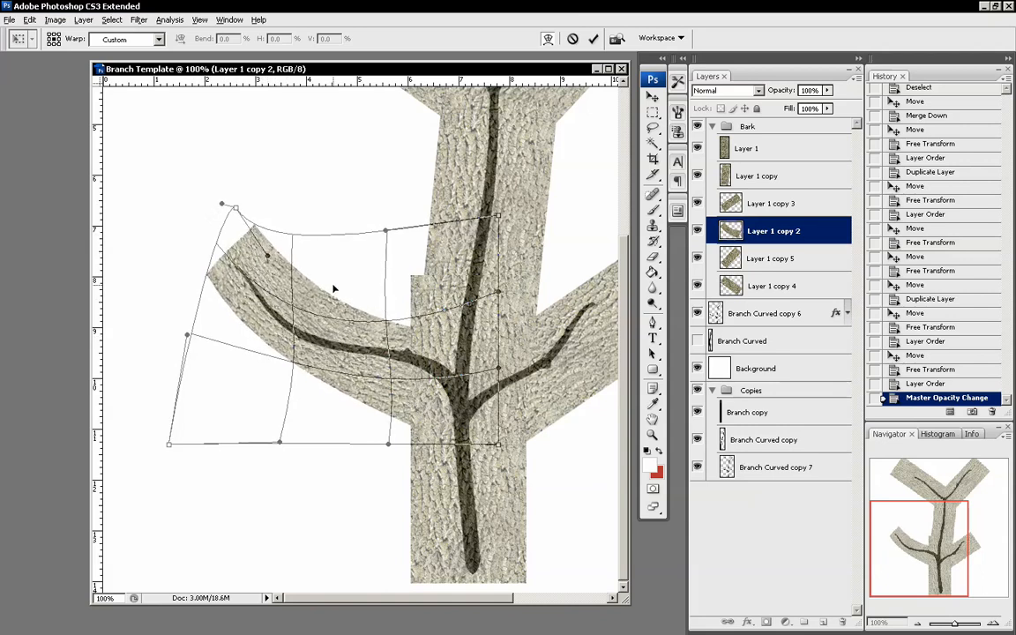
left_click_drag(388, 444, 412, 412)
left_click_drag(500, 293, 501, 299)
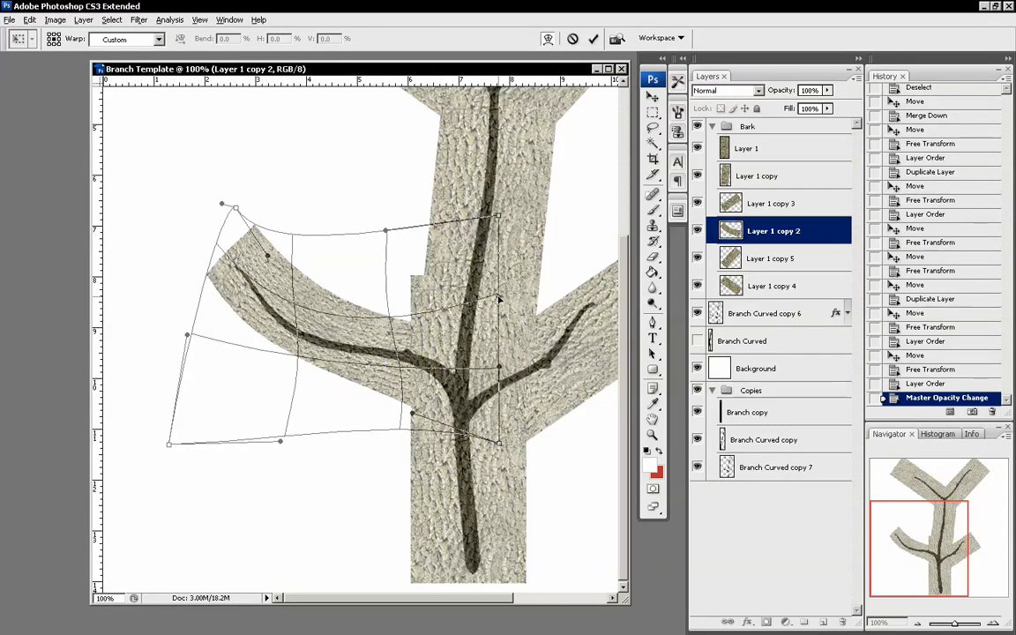
key("Return")
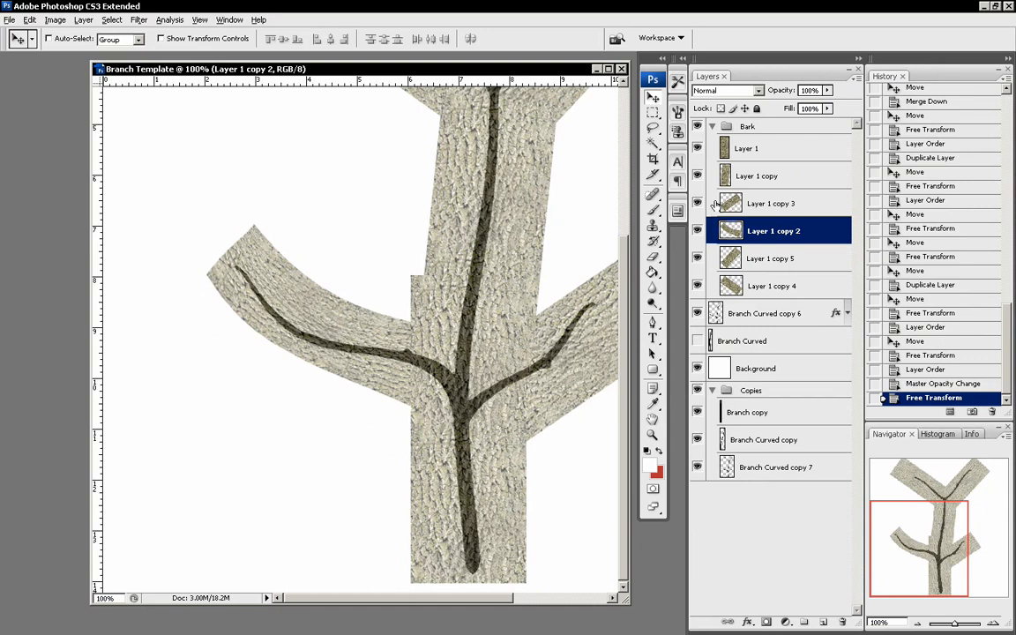
Step: Move Layer 1 copy 2 and Layer 1 copy 3 to the top of the Bark group, and nudge Layer 1 copy 3 over its branch
left_click_drag(778, 231, 779, 143)
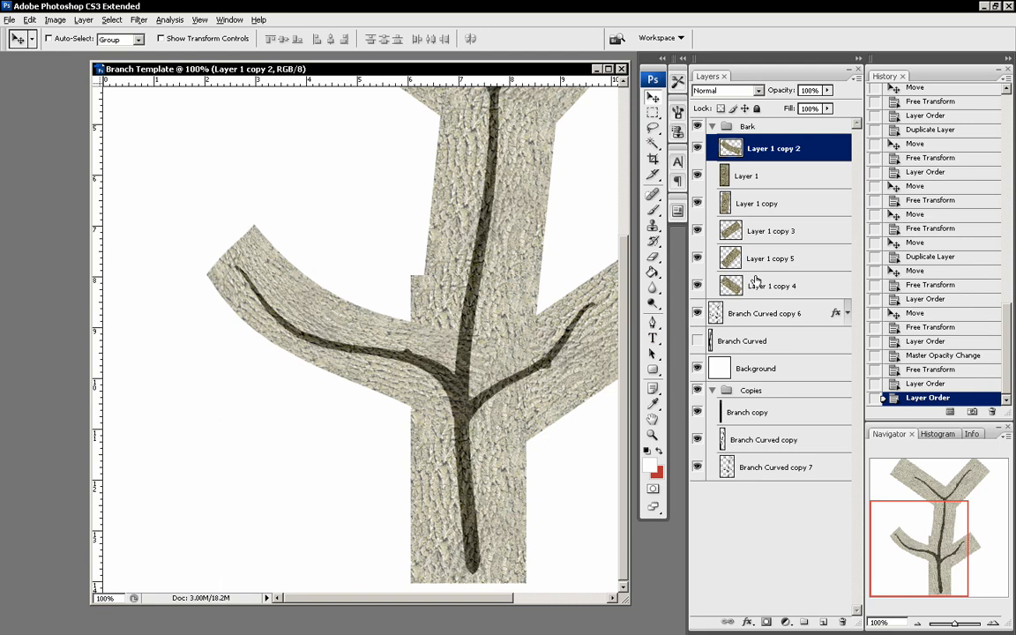
left_click(698, 202)
left_click(698, 202)
left_click(698, 231)
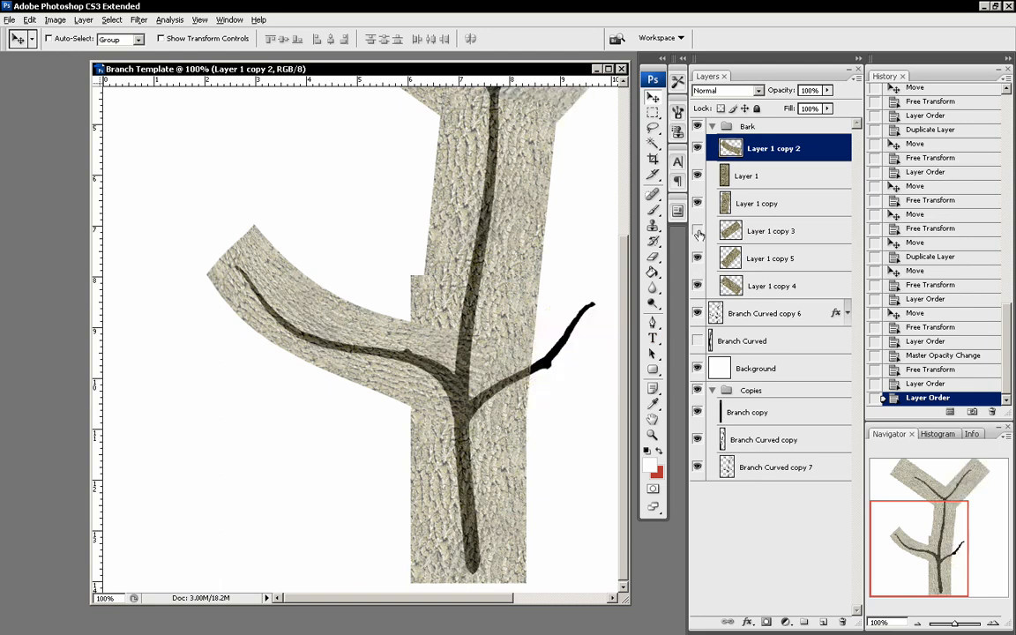
left_click(698, 231)
left_click_drag(773, 232, 773, 141)
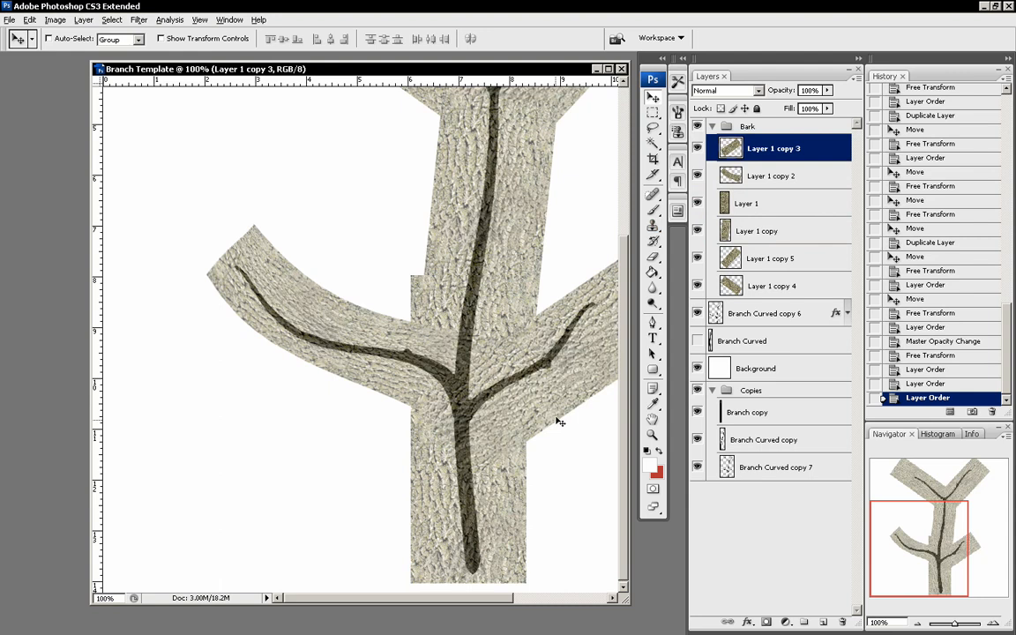
left_click_drag(559, 423, 565, 425)
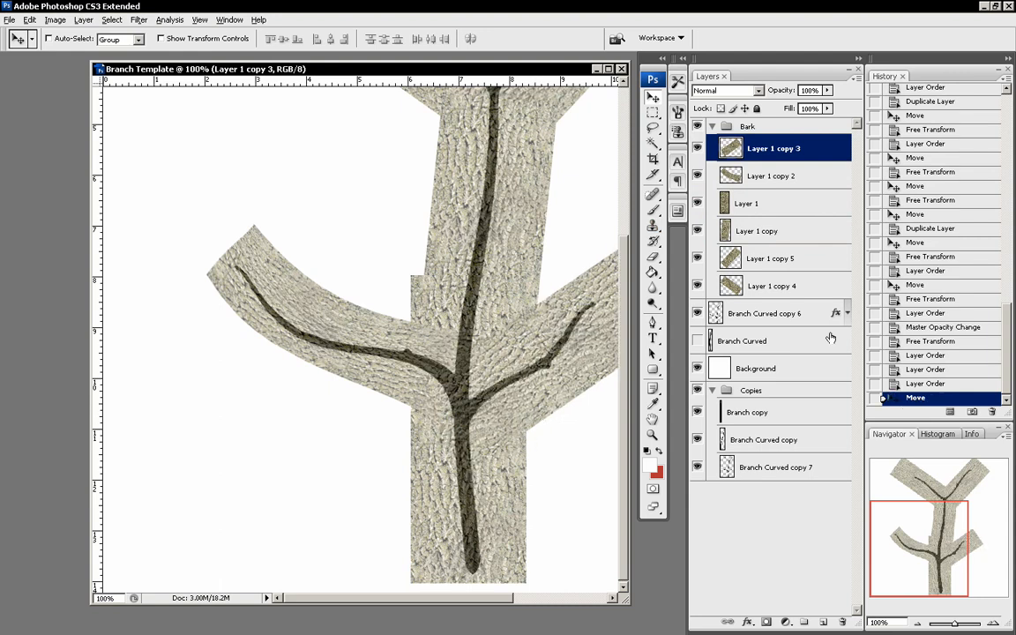
Step: Begin warping Layer 1 copy 3, bending its bark and upper edge toward the curve of the lower-right side branch
left_click_drag(928, 569, 947, 569)
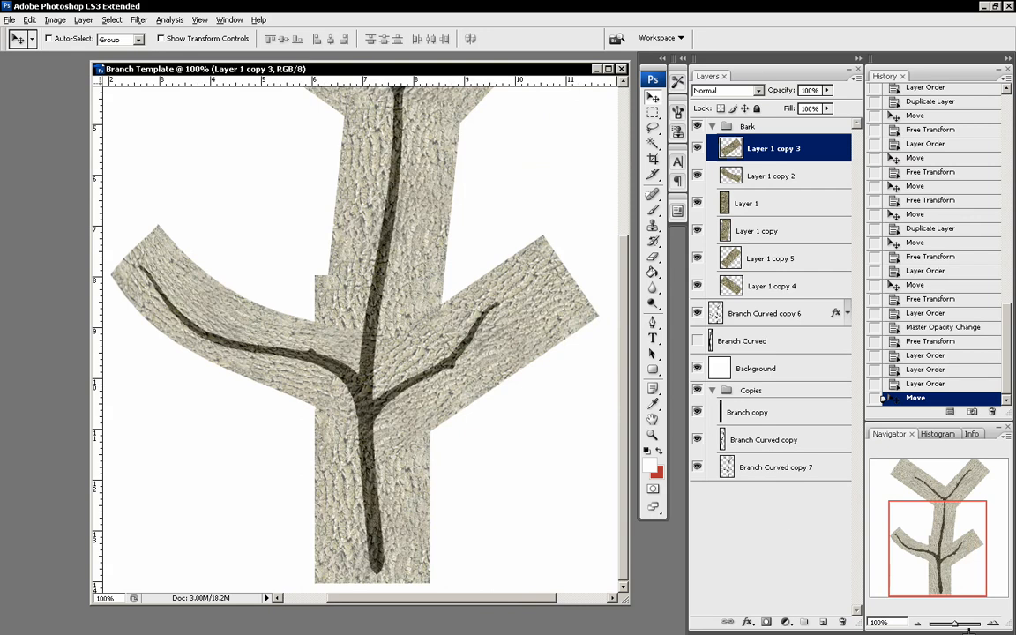
left_click(993, 623)
left_click(992, 623)
left_click_drag(935, 535, 951, 550)
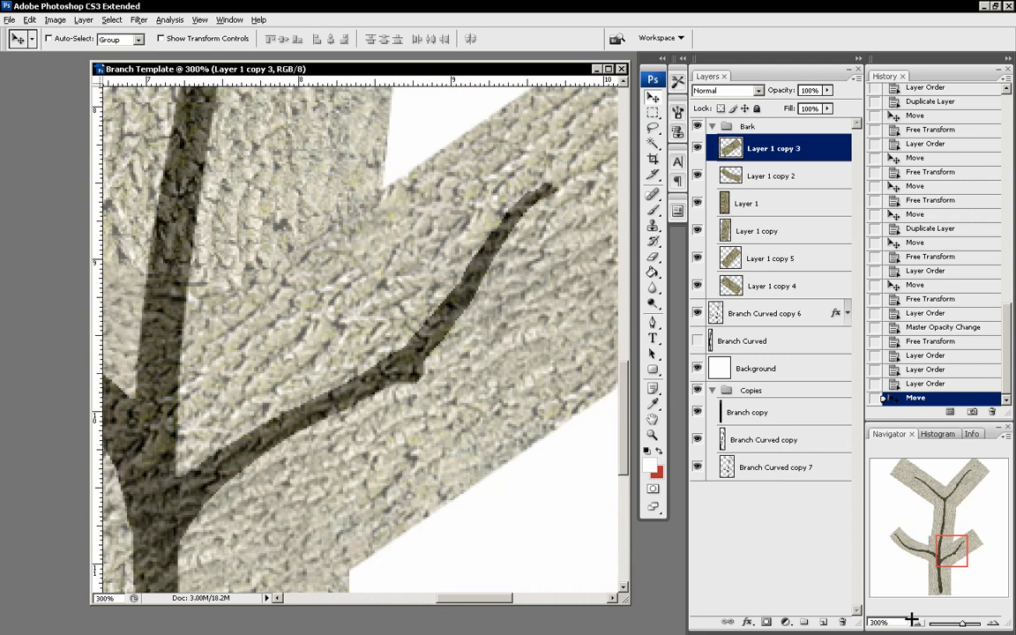
key("ctrl+minus")
key("ctrl+t")
right_click(397, 258)
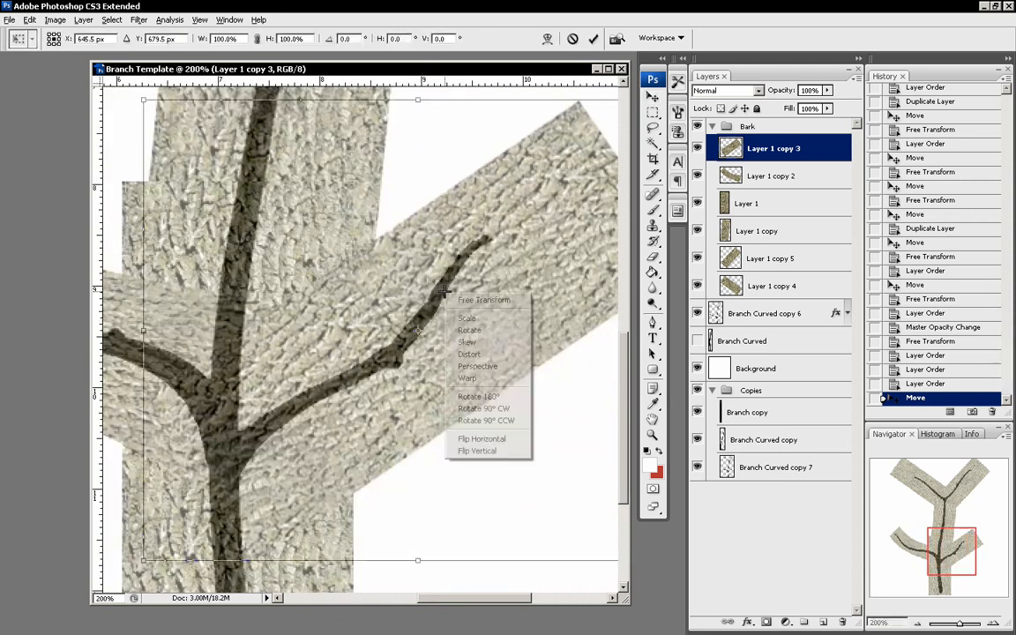
left_click(407, 339)
left_click_drag(407, 339, 441, 333)
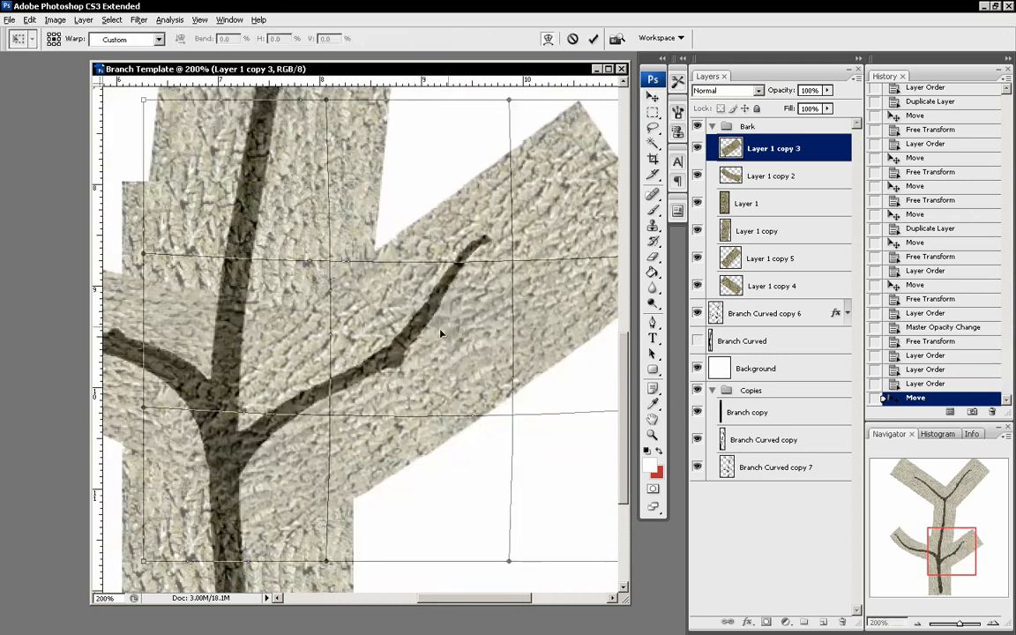
left_click_drag(592, 236, 547, 208)
left_click_drag(376, 135, 380, 165)
Step: Pull the upper and lower outer corners of Layer 1 copy 3's warp inward around the tip of the lower-right side branch
left_click_drag(944, 546, 957, 539)
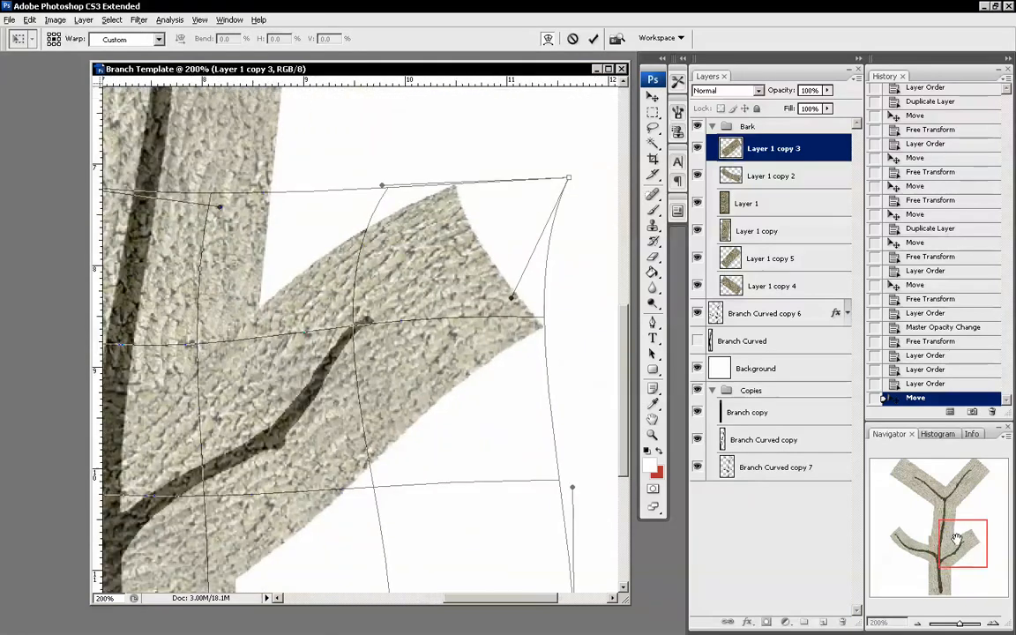
left_click_drag(568, 179, 483, 210)
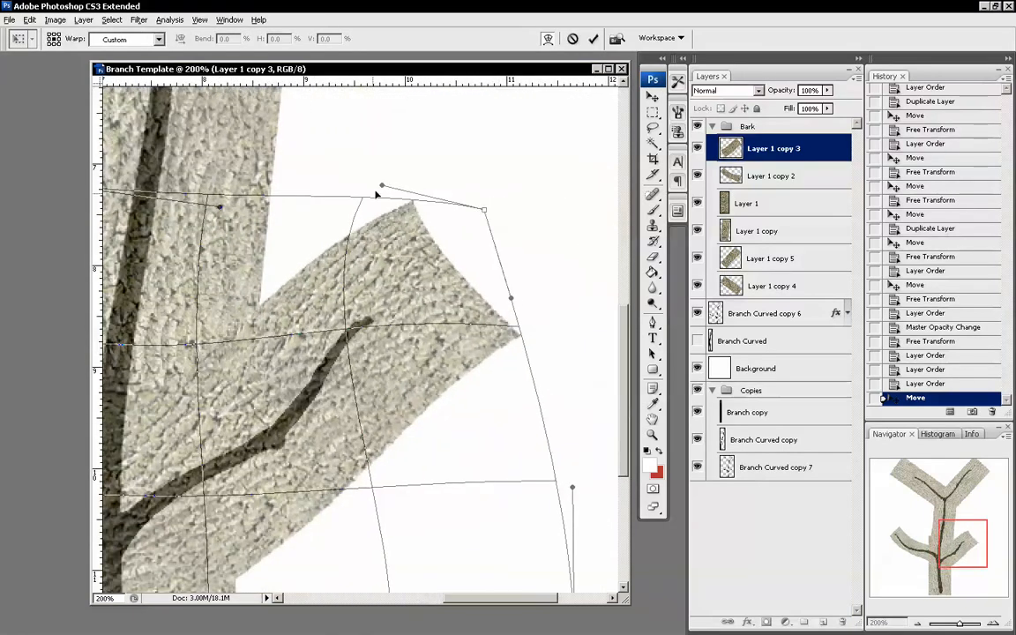
left_click_drag(351, 214, 462, 349)
left_click_drag(1004, 535, 1005, 545)
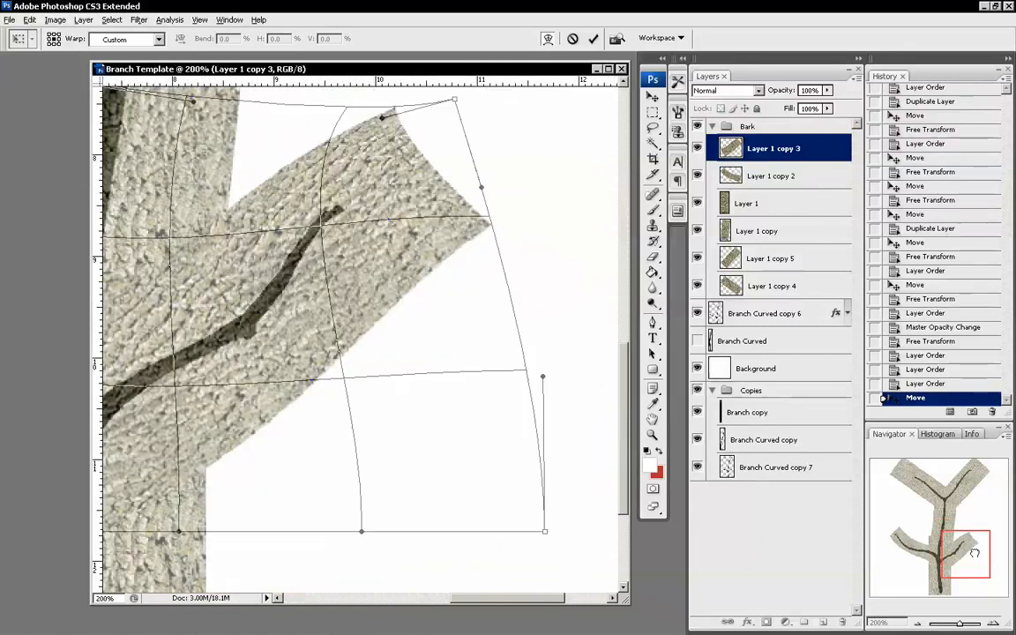
left_click_drag(532, 528, 453, 433)
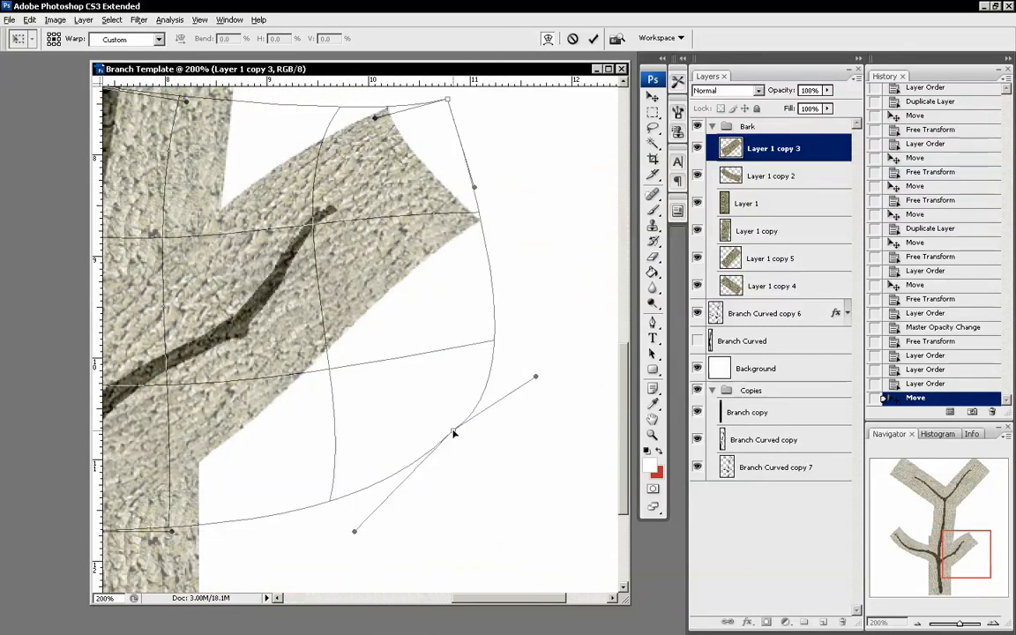
Step: Bend the inner part of Layer 1 copy 3 along the lower-right side branch, narrow its tip slightly, and apply the warp
left_click_drag(226, 341, 229, 346)
left_click_drag(947, 558, 933, 558)
left_click_drag(312, 531, 292, 466)
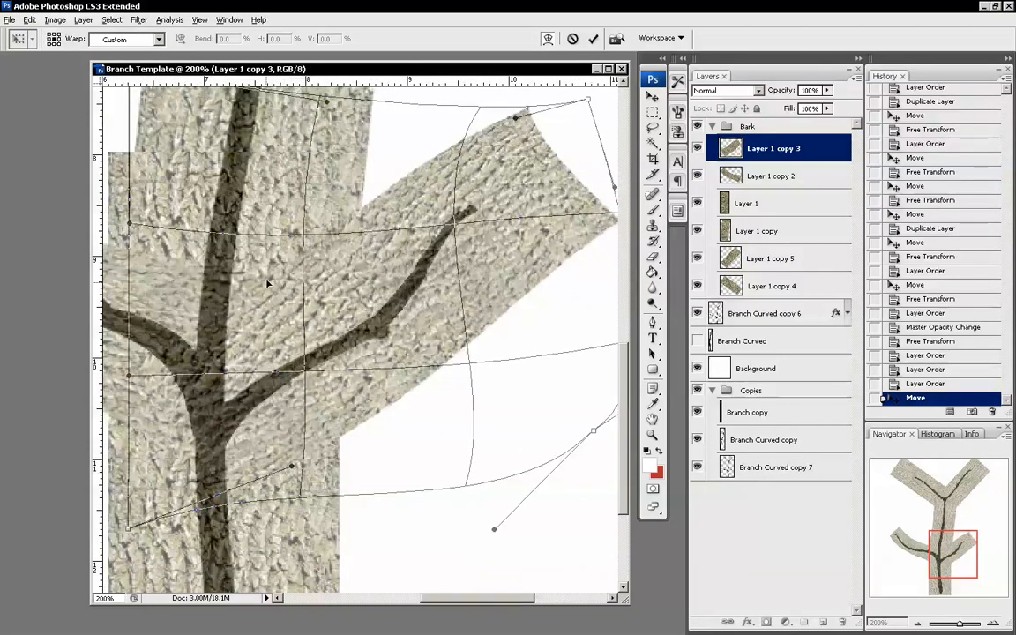
left_click_drag(272, 258, 386, 390)
left_click_drag(600, 234, 592, 236)
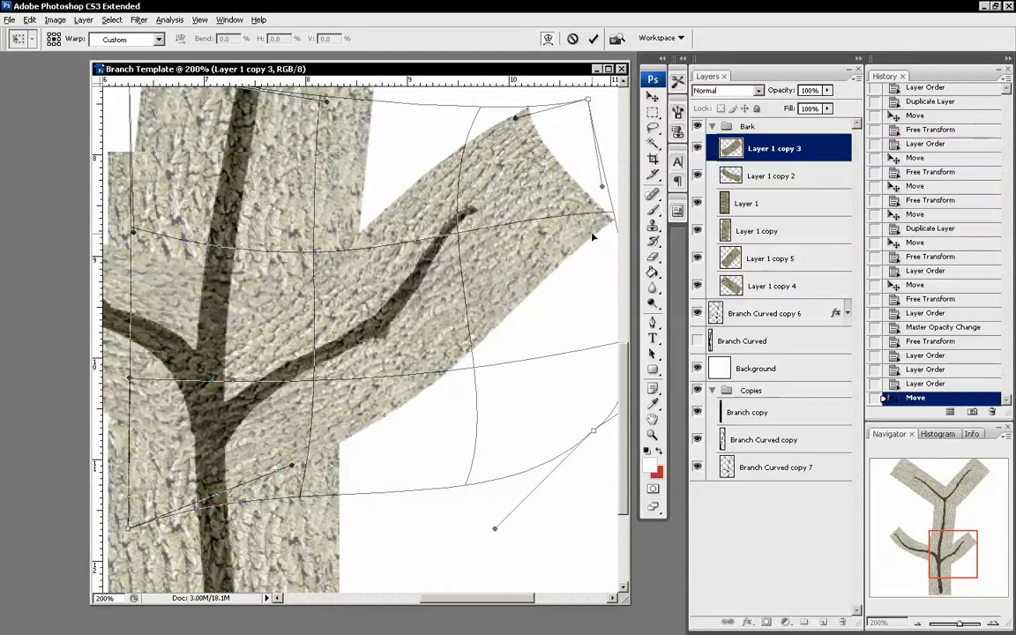
key("Return")
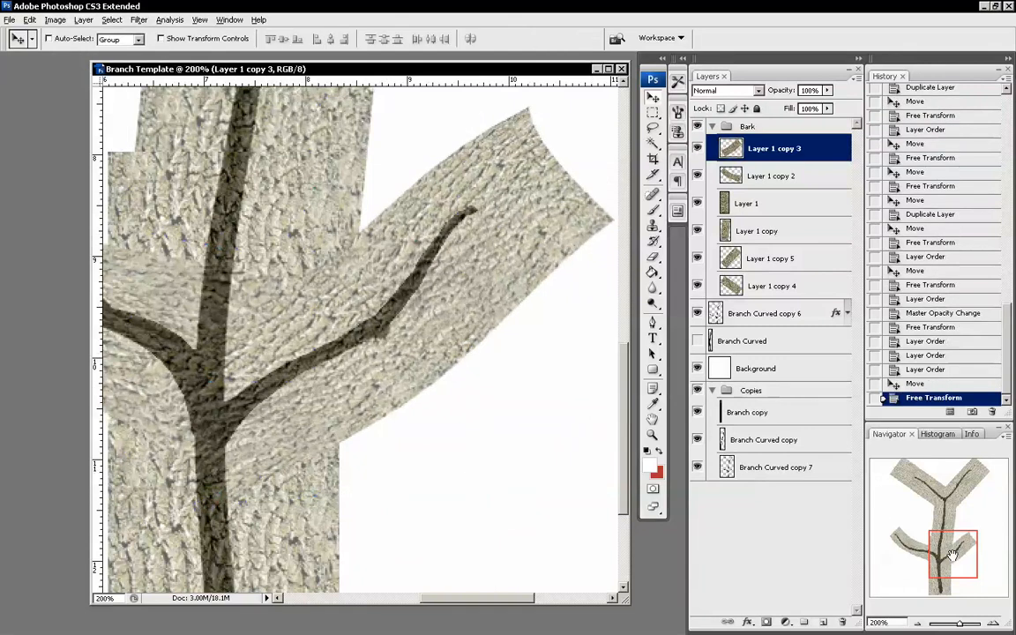
Step: Toggle the visibility of Layer 1 copy 5 to identify which upper branch it covers, and select that layer
left_click_drag(953, 554, 932, 490)
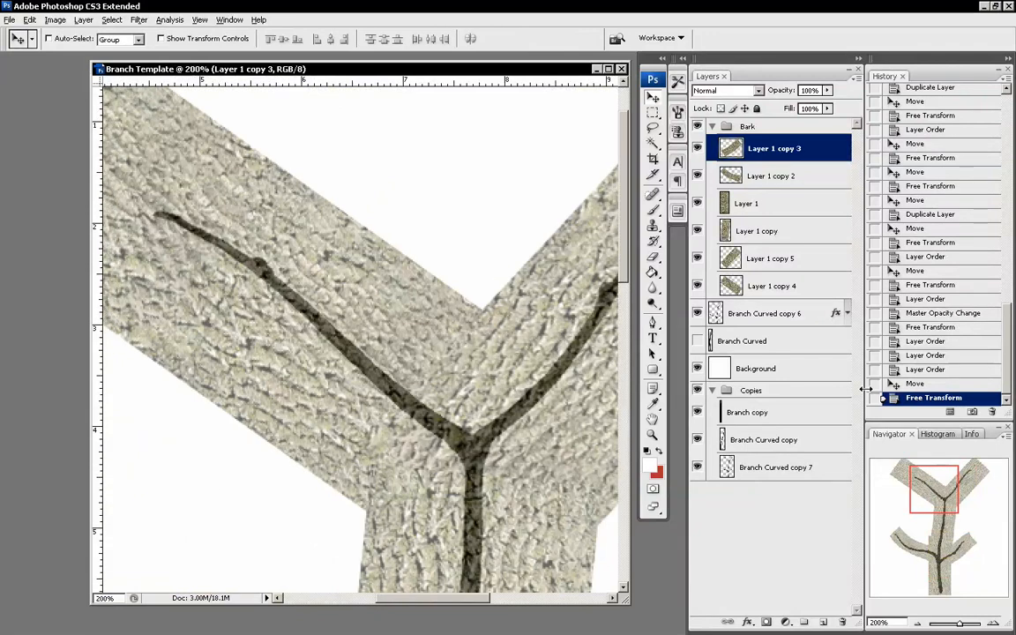
left_click(696, 260)
left_click(697, 260)
left_click(738, 259)
Step: Warp Layer 1 copy 5 so the bark narrows and curves along the upper-right branch, and apply the transformation
left_click_drag(922, 476, 952, 474)
key("ctrl+t")
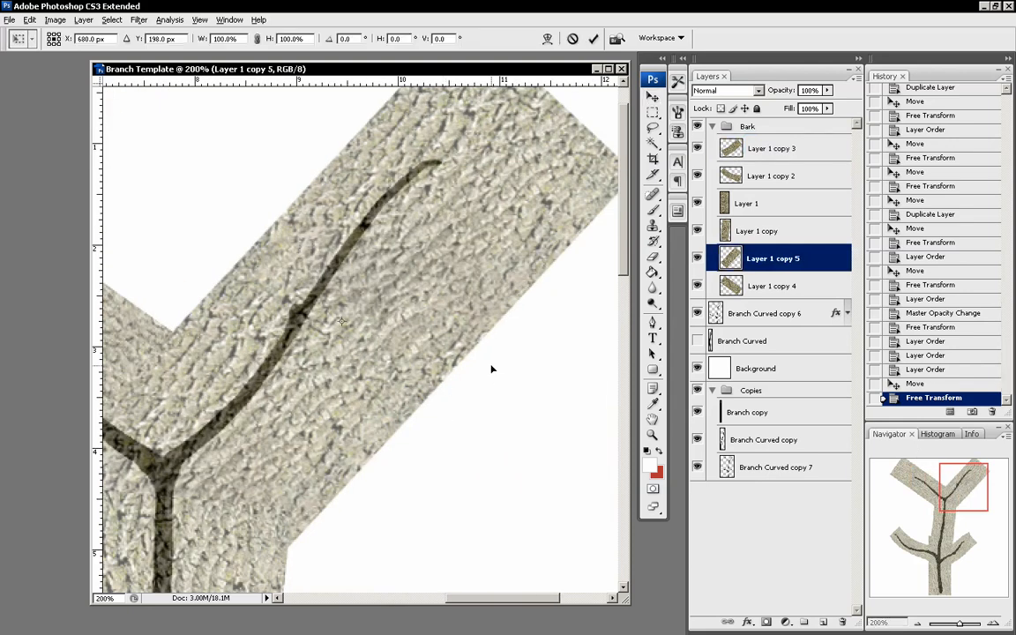
key("Escape")
left_click_drag(961, 484, 964, 481)
key("ctrl+t")
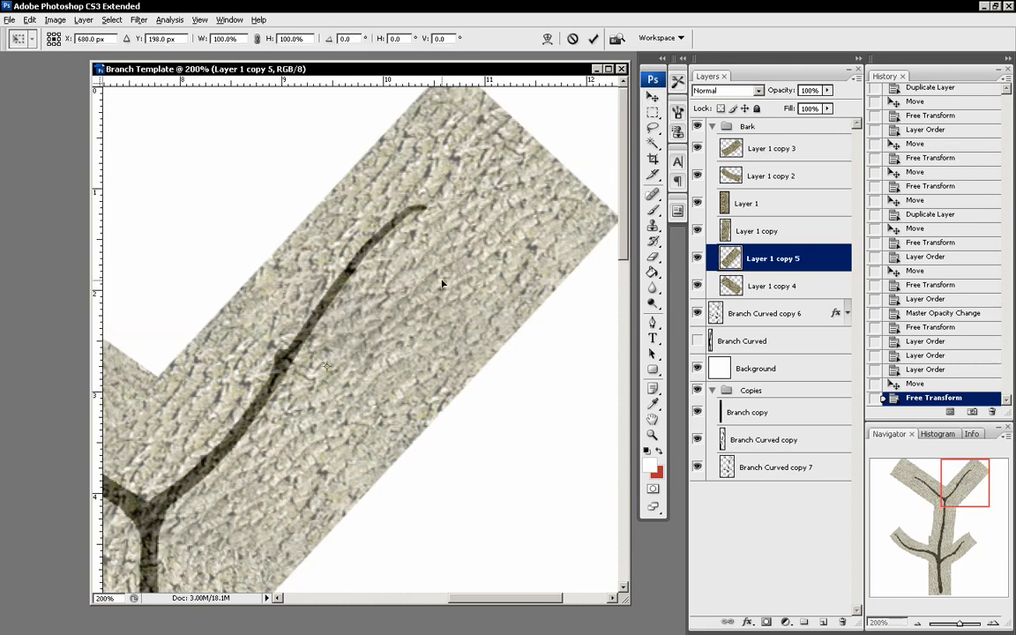
right_click(392, 246)
left_click(432, 337)
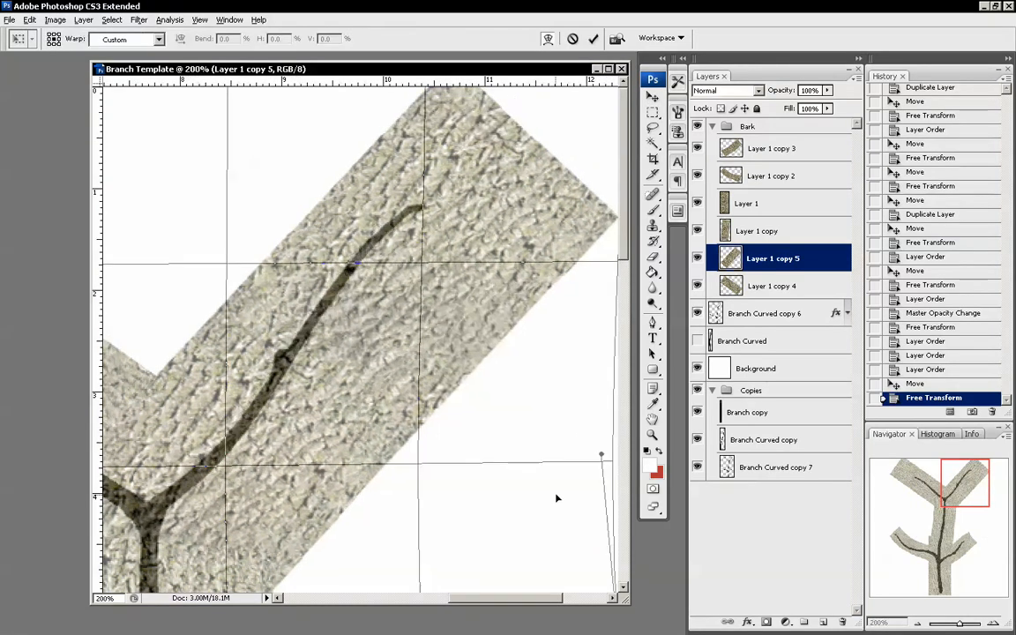
left_click_drag(557, 499, 364, 426)
left_click_drag(101, 245, 199, 286)
left_click_drag(510, 340, 449, 304)
key("Return")
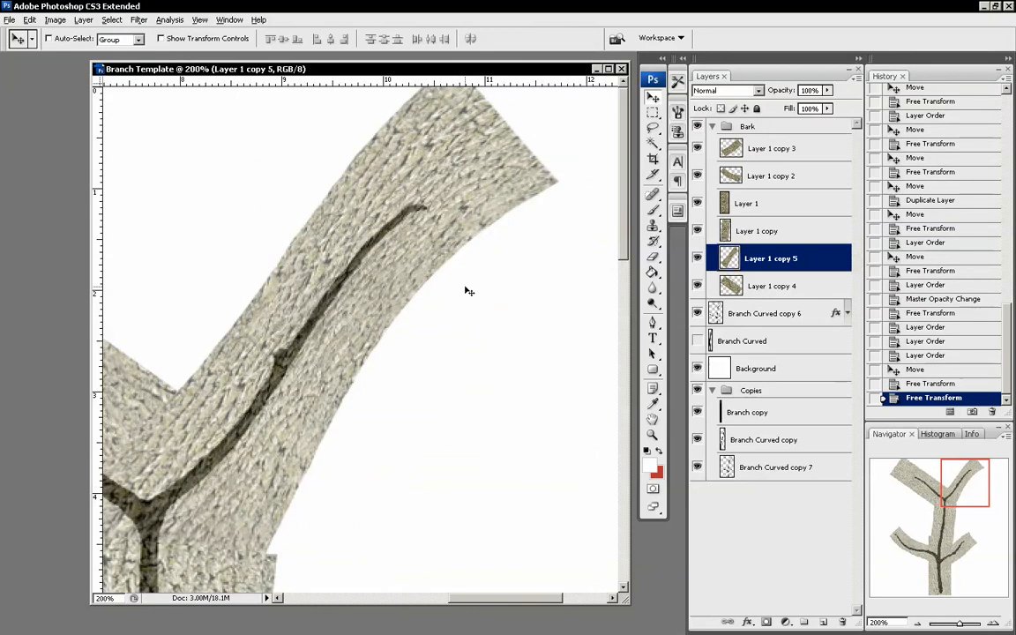
Step: Warp Layer 1 copy 4 so the bark narrows and arches along the upper-left branch, and apply the transformation
left_click_drag(967, 485, 909, 477)
left_click(764, 284)
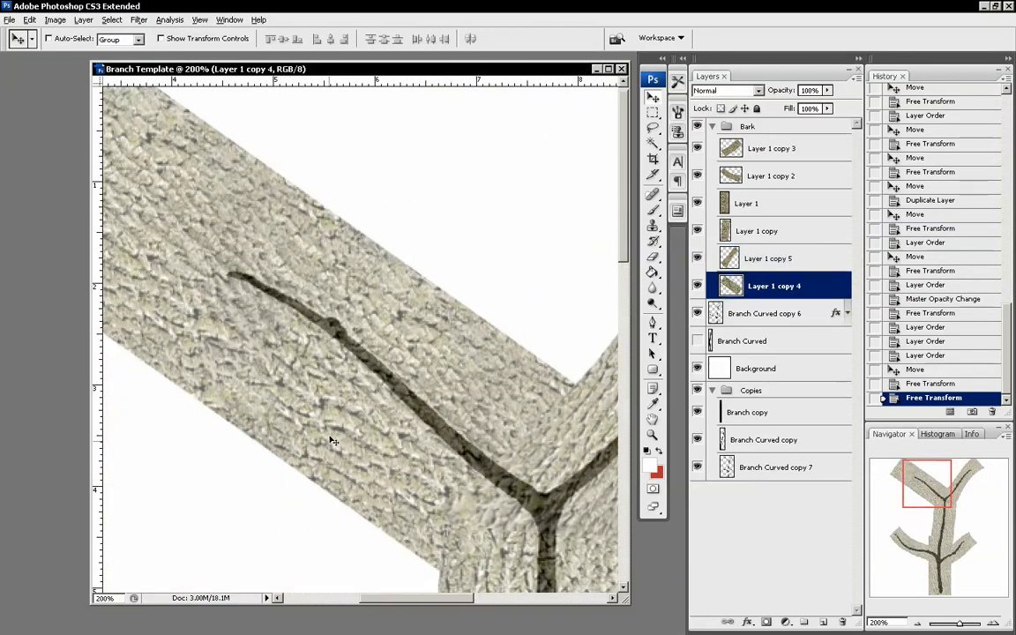
key("ctrl+t")
right_click(273, 298)
left_click(291, 374)
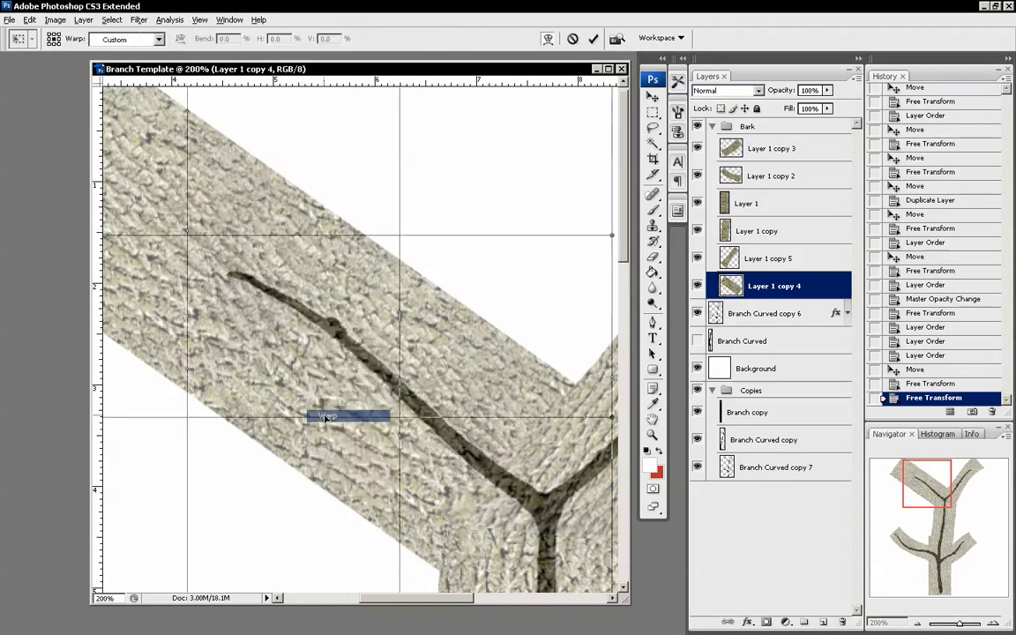
left_click_drag(240, 349, 538, 341)
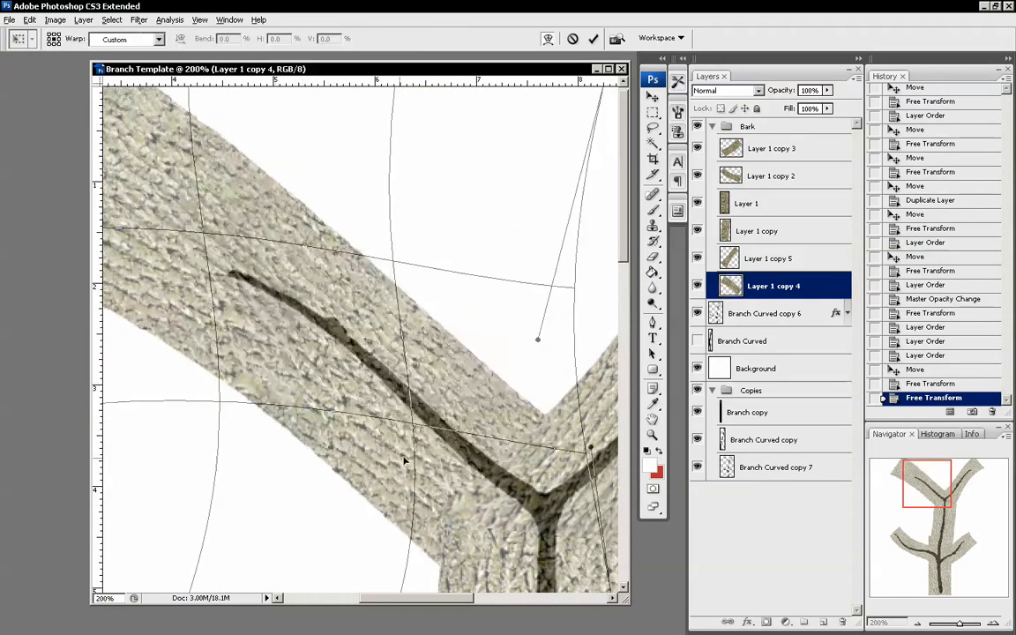
left_click_drag(127, 288, 141, 259)
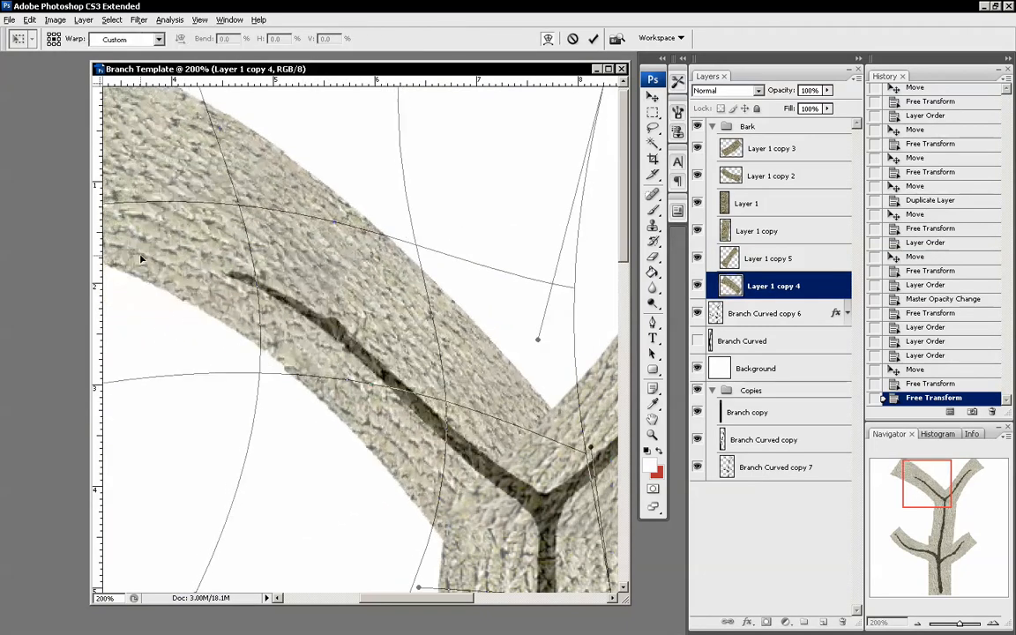
left_click_drag(267, 168, 250, 182)
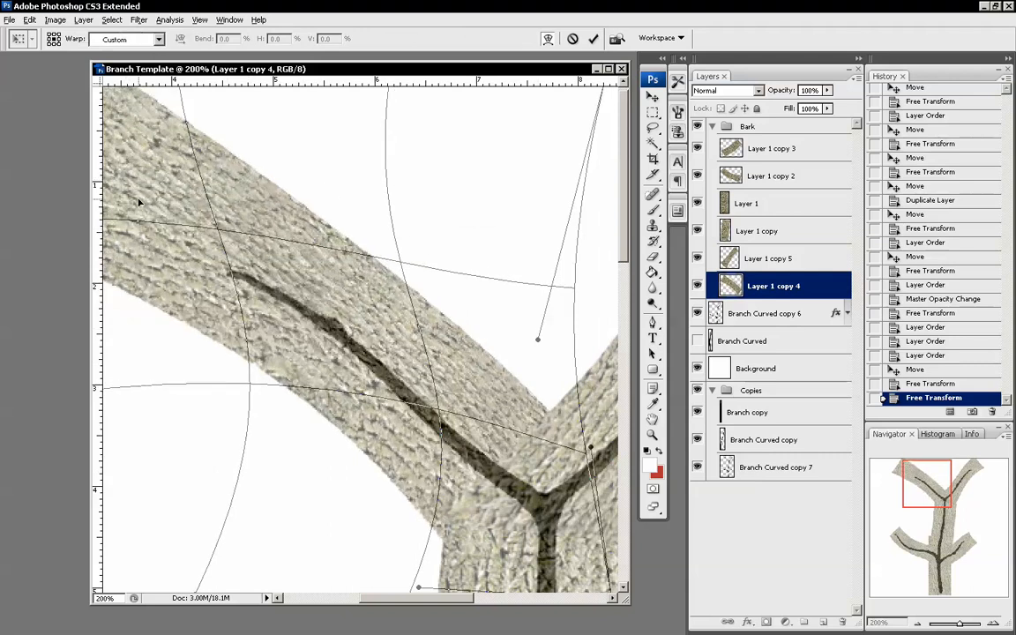
left_click_drag(139, 202, 139, 184)
key("Return")
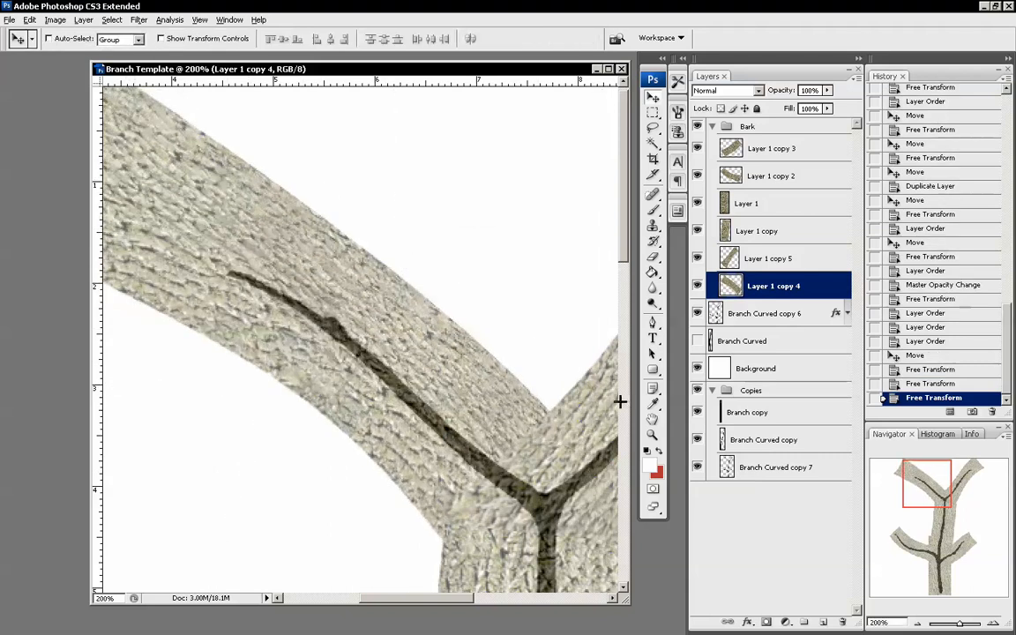
Step: Toggle the visibility of Layer 1 copy to check its coverage of the upper trunk, and select that layer
left_click_drag(920, 487, 935, 522)
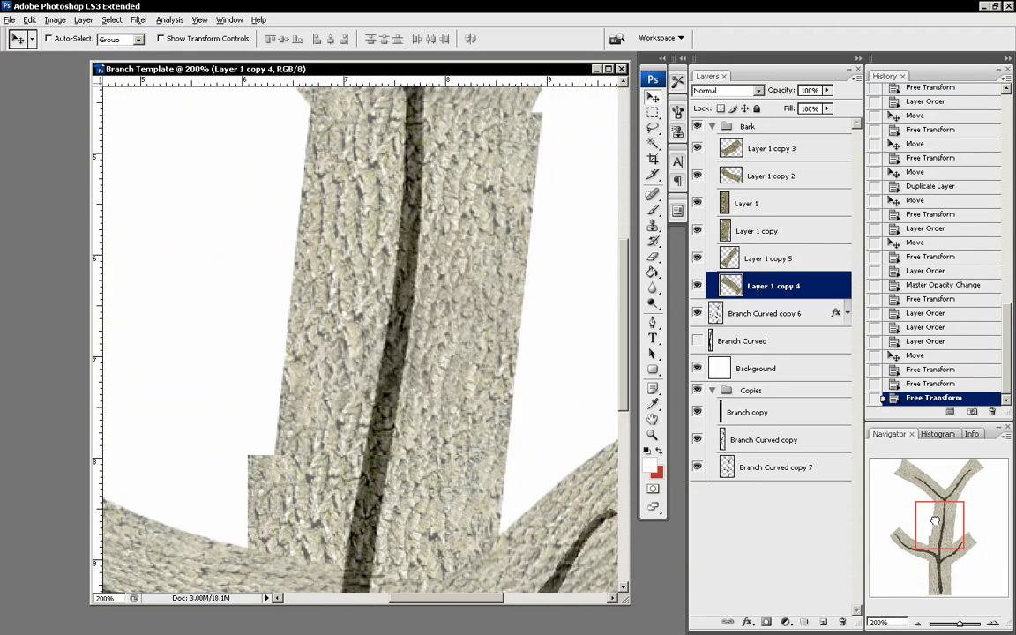
left_click(698, 229)
left_click(699, 230)
left_click(773, 229)
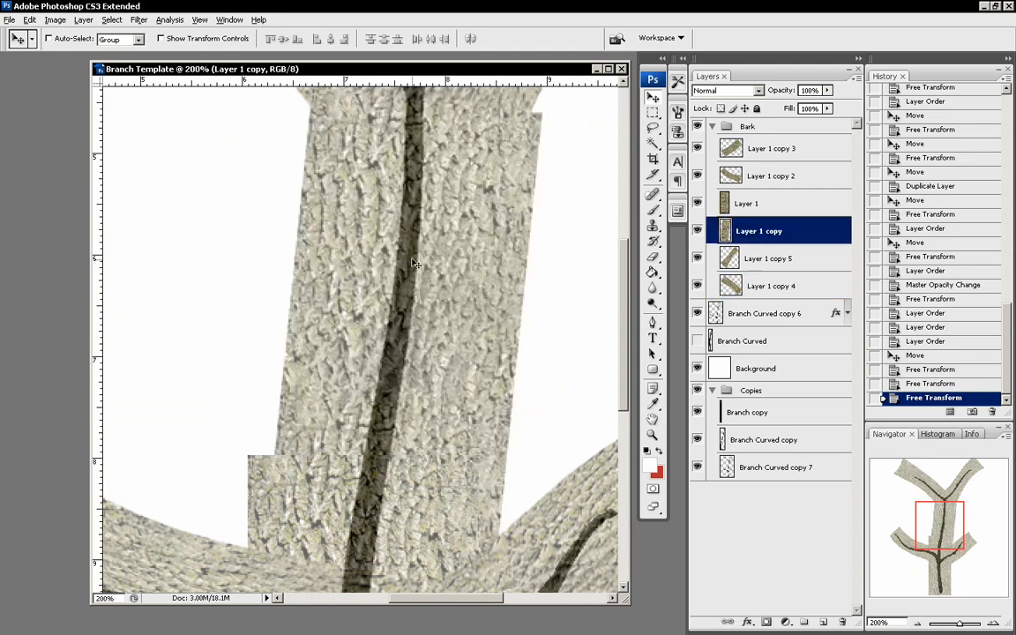
Step: Warp Layer 1 copy so both bark edges narrow and curve along the upper trunk between the forks, and apply it
key("ctrl+t")
right_click(491, 332)
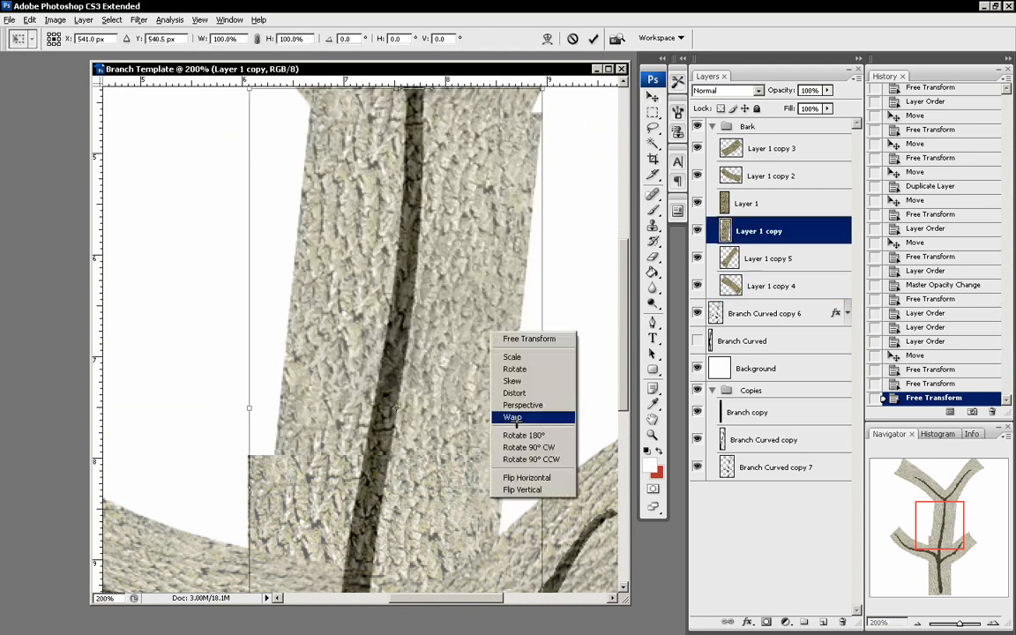
left_click(514, 417)
left_click_drag(271, 286, 297, 284)
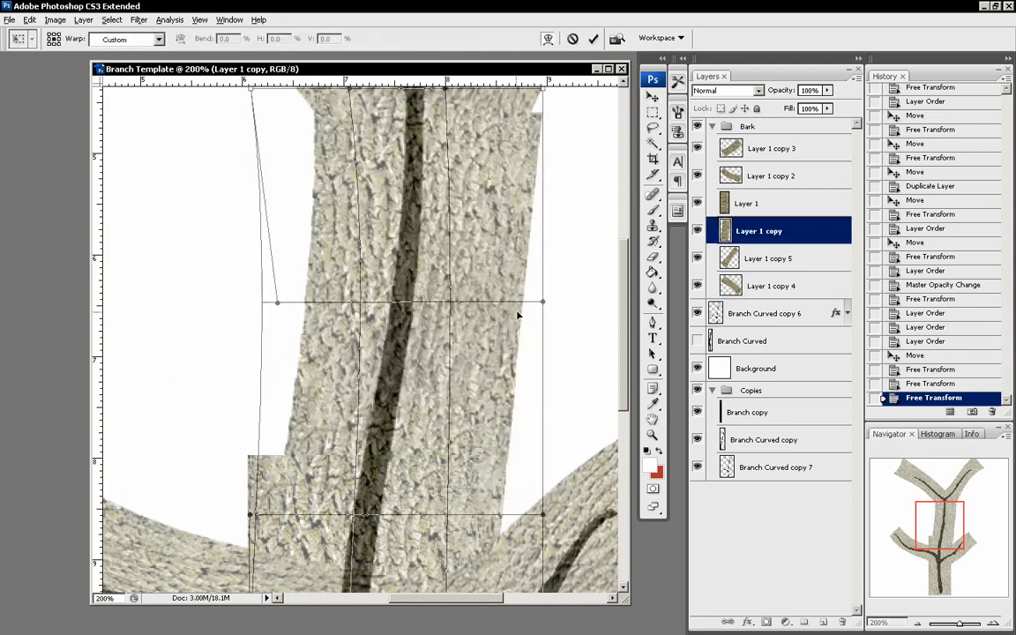
left_click_drag(539, 311, 499, 313)
left_click_drag(423, 353, 401, 355)
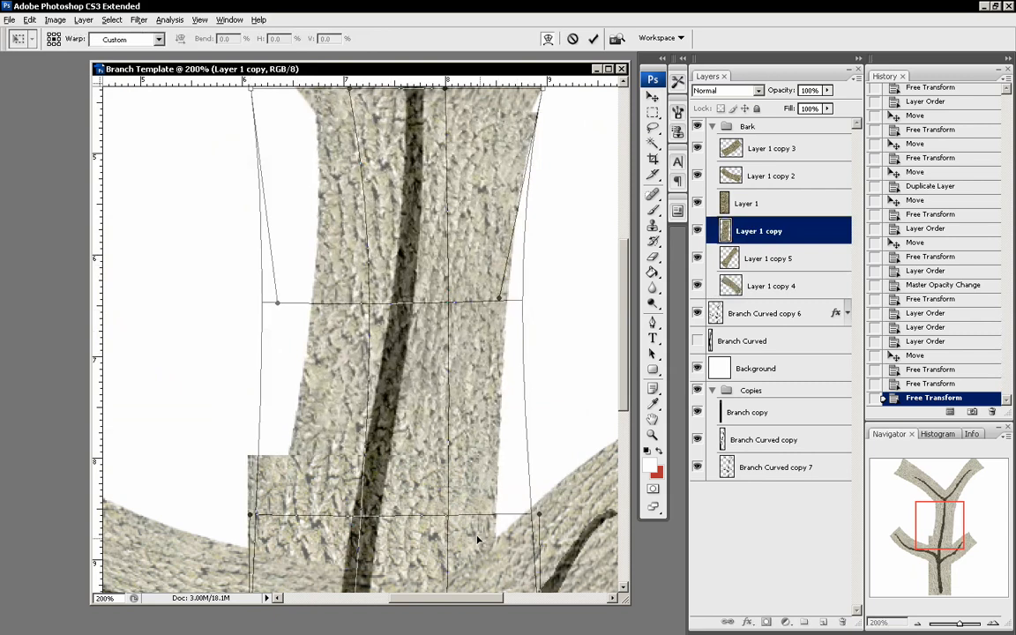
left_click_drag(477, 540, 427, 488)
left_click_drag(527, 104, 451, 90)
key("Return")
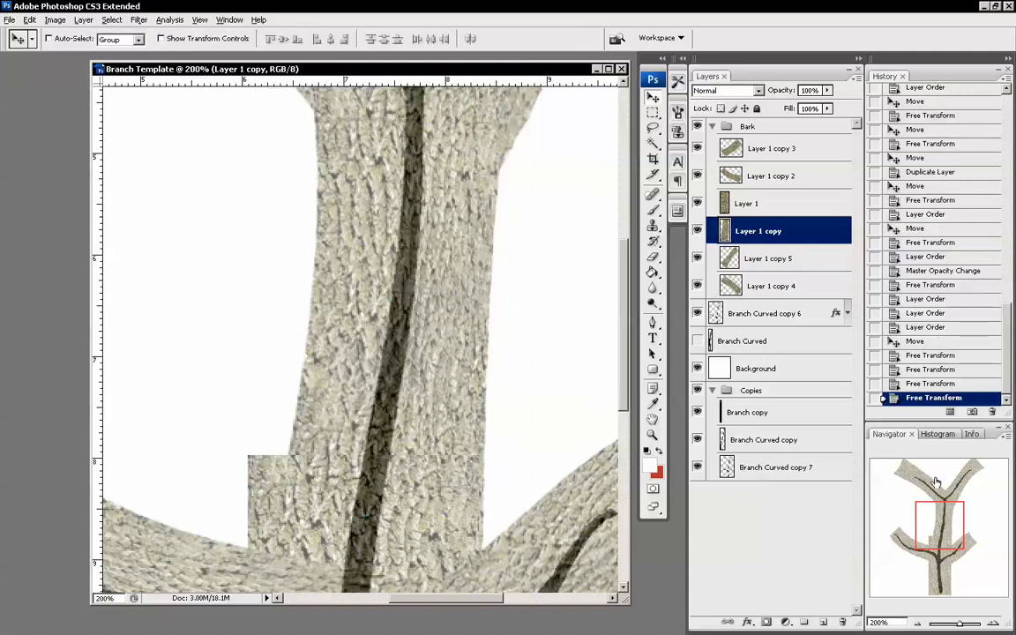
Step: Warp Layer 1 to narrow the bark along the lower trunk and taper its upper end into the lower fork, and apply it
left_click_drag(936, 480, 933, 554)
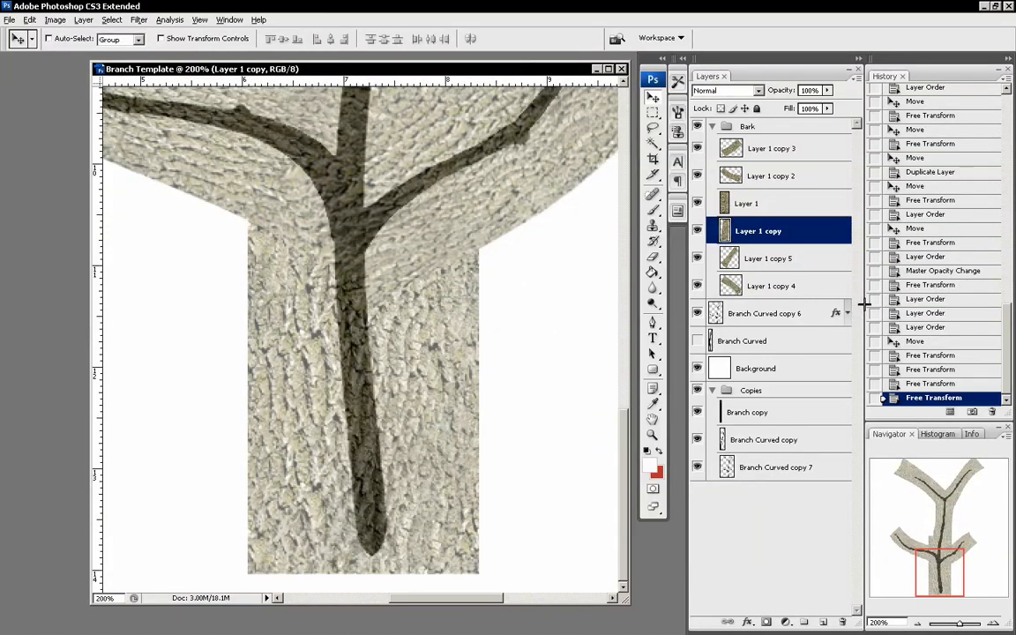
left_click(750, 200)
key("ctrl+t")
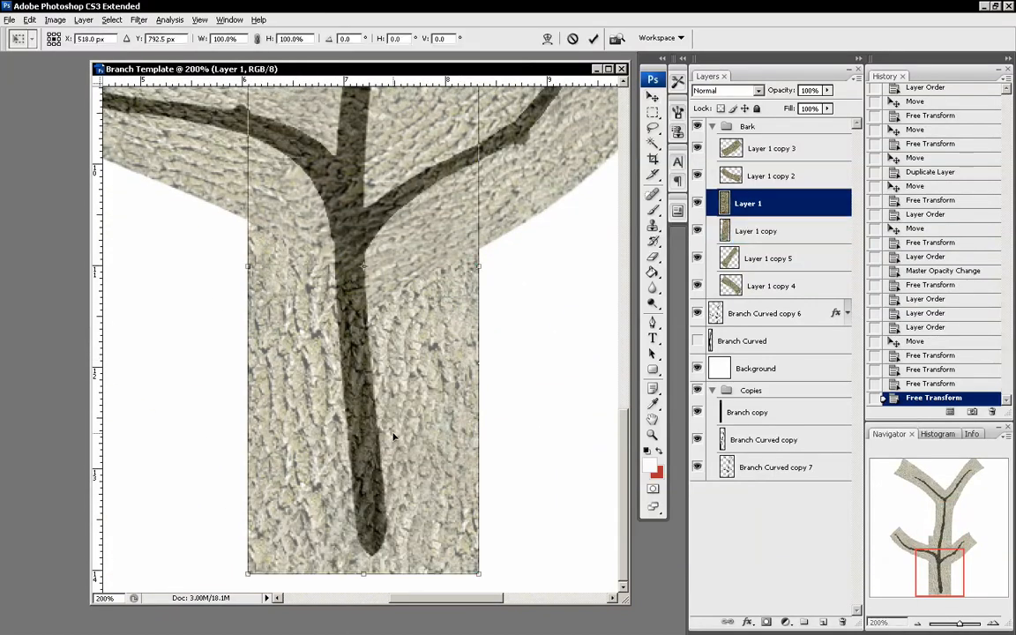
right_click(393, 407)
left_click(402, 497)
left_click_drag(274, 476, 309, 476)
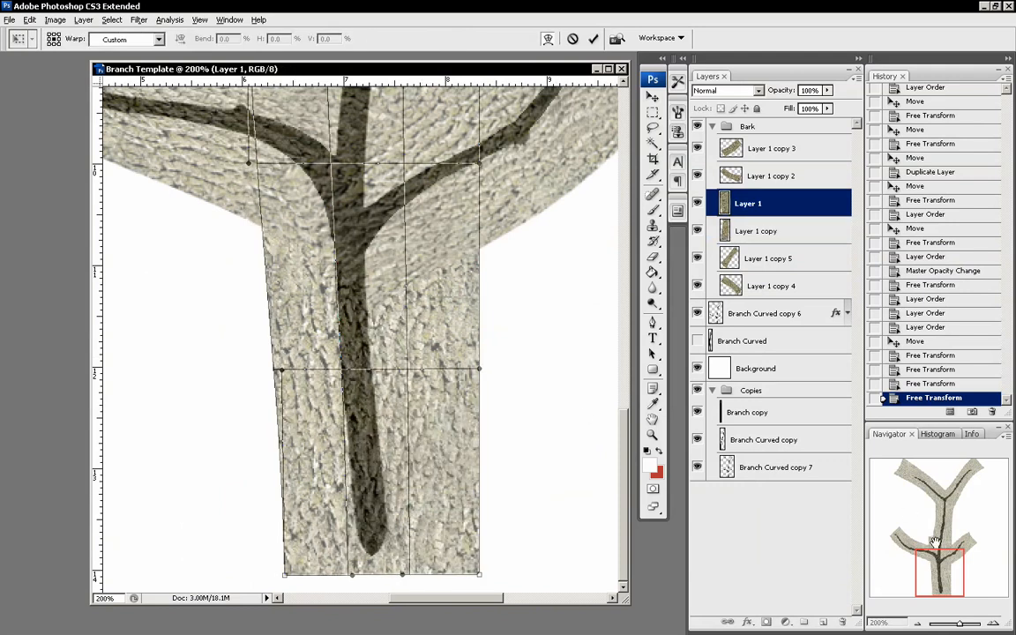
left_click_drag(940, 557, 935, 543)
left_click_drag(293, 105, 331, 108)
left_click_drag(512, 115, 502, 117)
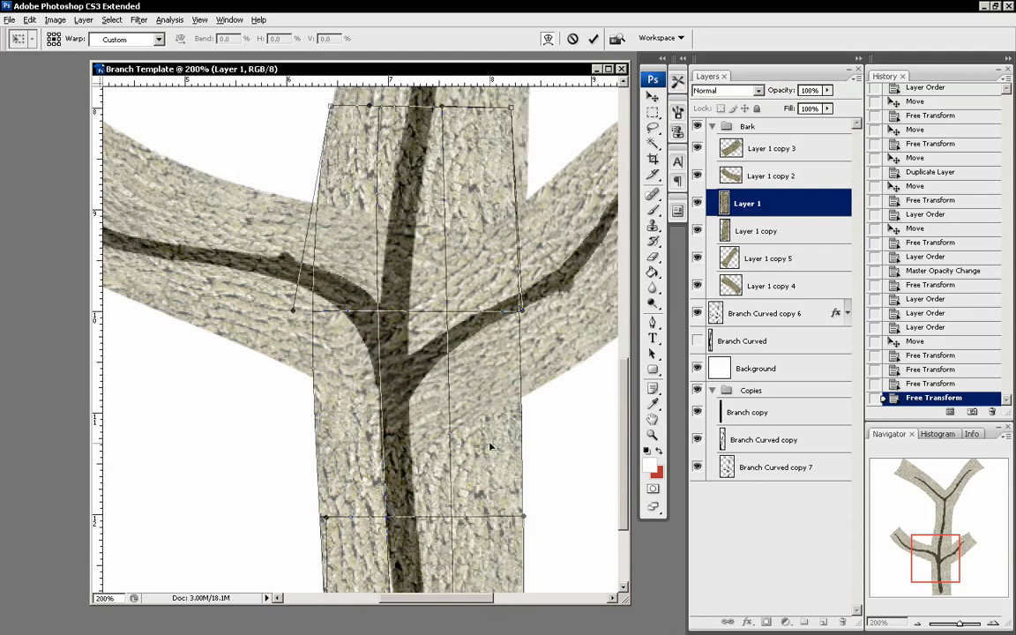
left_click_drag(490, 446, 433, 411)
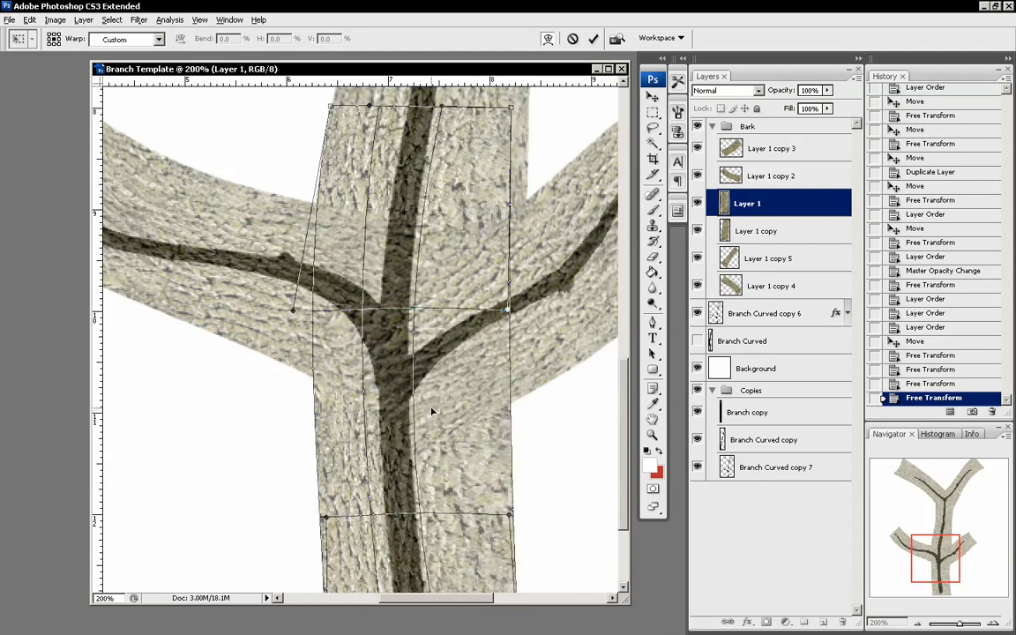
key("Return")
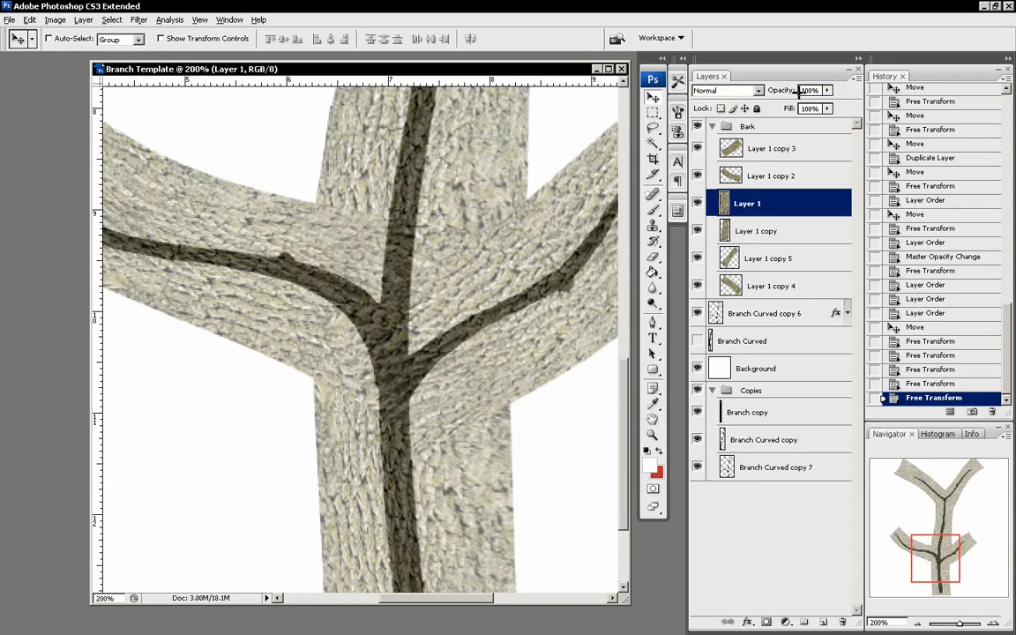
Step: Set the opacity of the Bark group to 100%
left_click(750, 127)
left_click(827, 90)
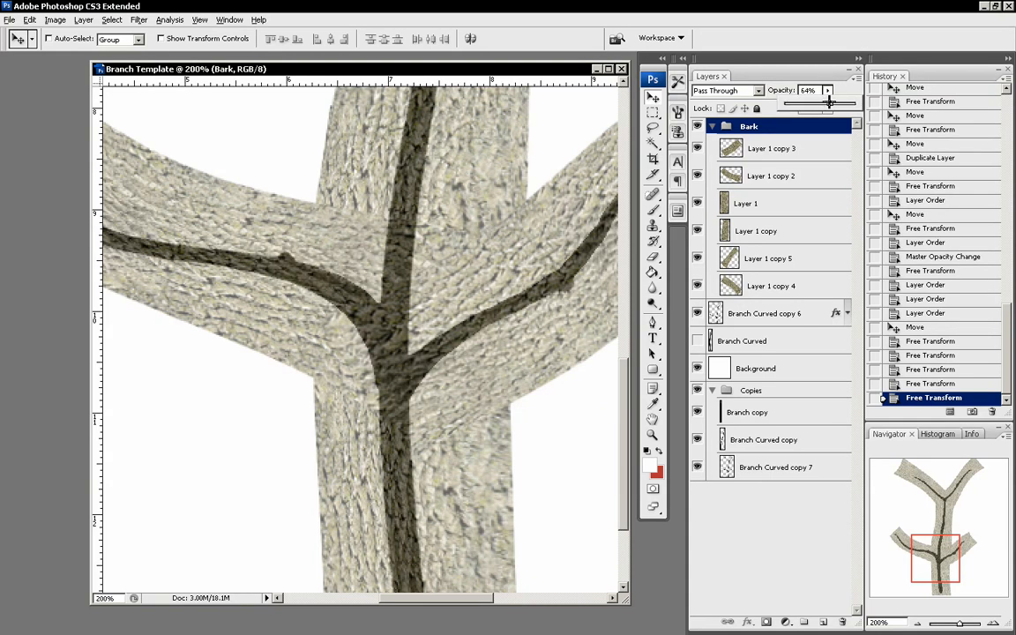
left_click_drag(829, 101, 869, 103)
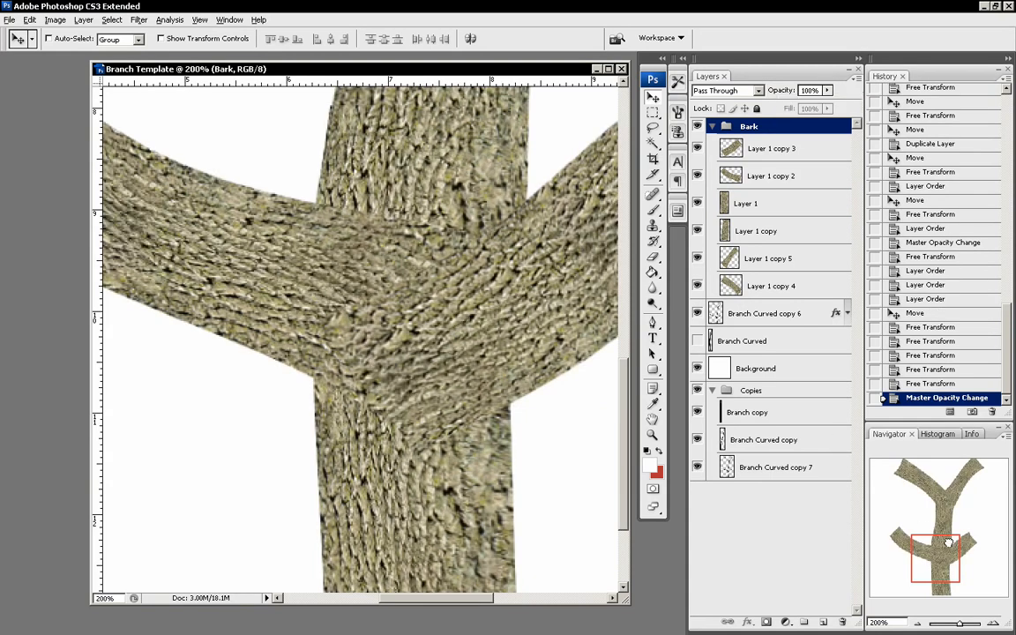
Step: Toggle the visibility of Layer 1 and Layer 1 copy 5 to identify the bark at the upper fork, and select Layer 1 copy 5
mouse_move(948, 543)
left_mouse_down()
mouse_move(949, 486)
mouse_move(952, 541)
left_mouse_up()
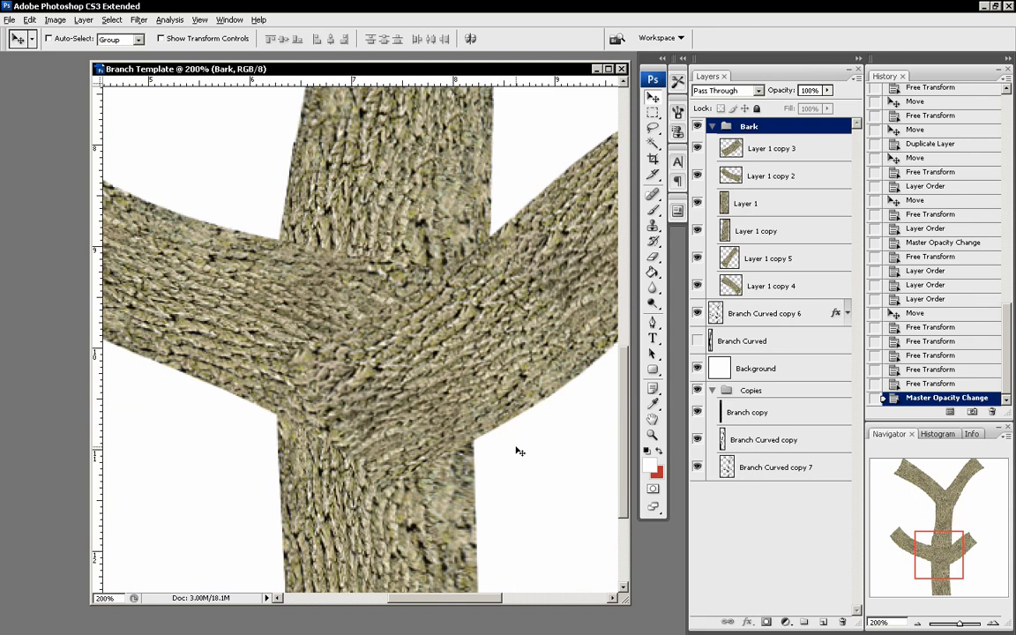
left_click_drag(938, 554, 934, 497)
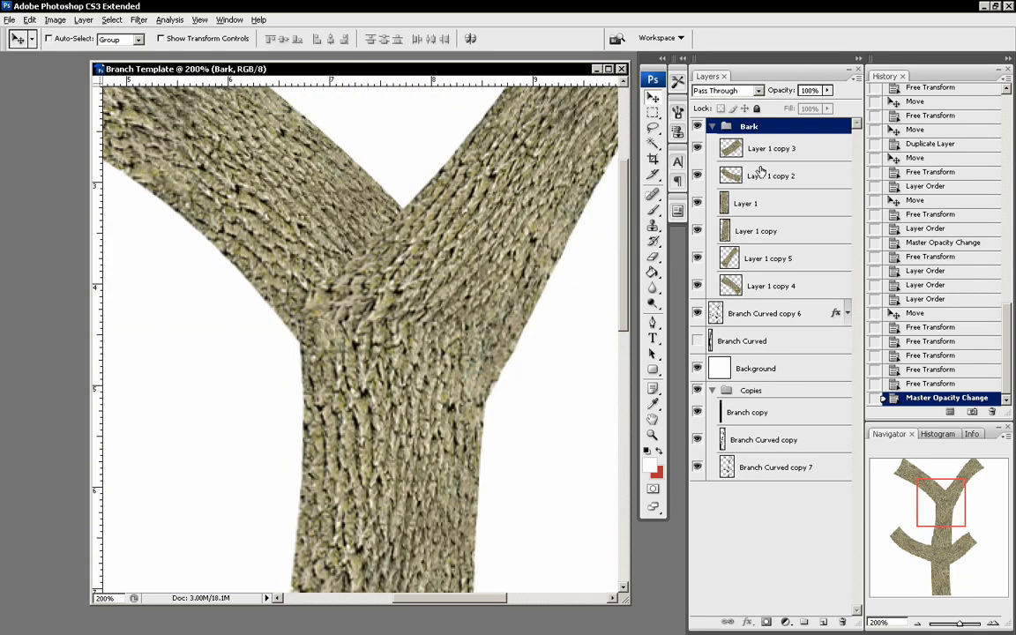
left_click(745, 203)
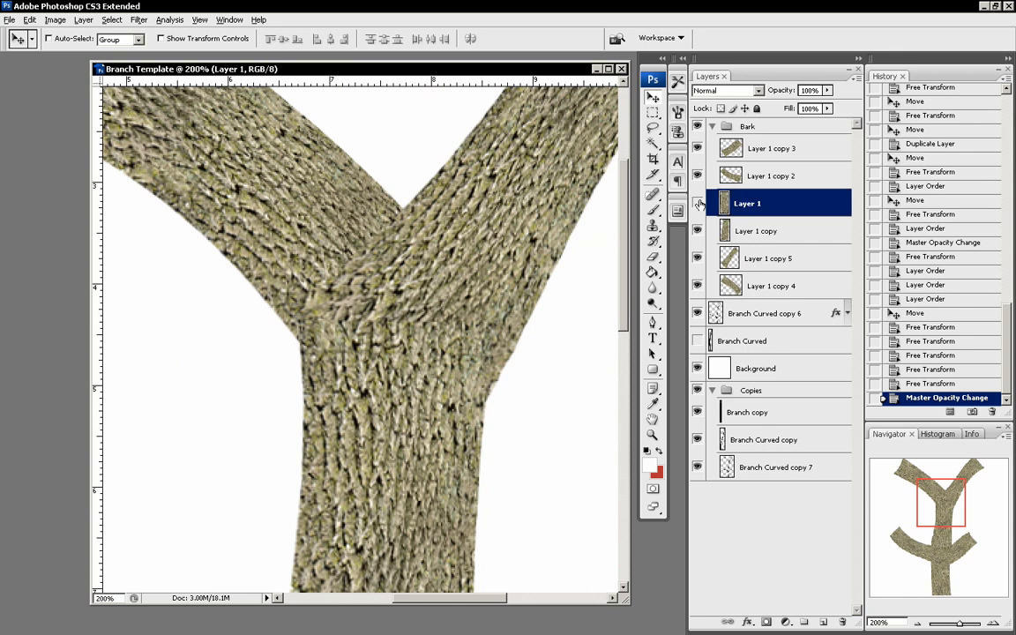
left_click(697, 259)
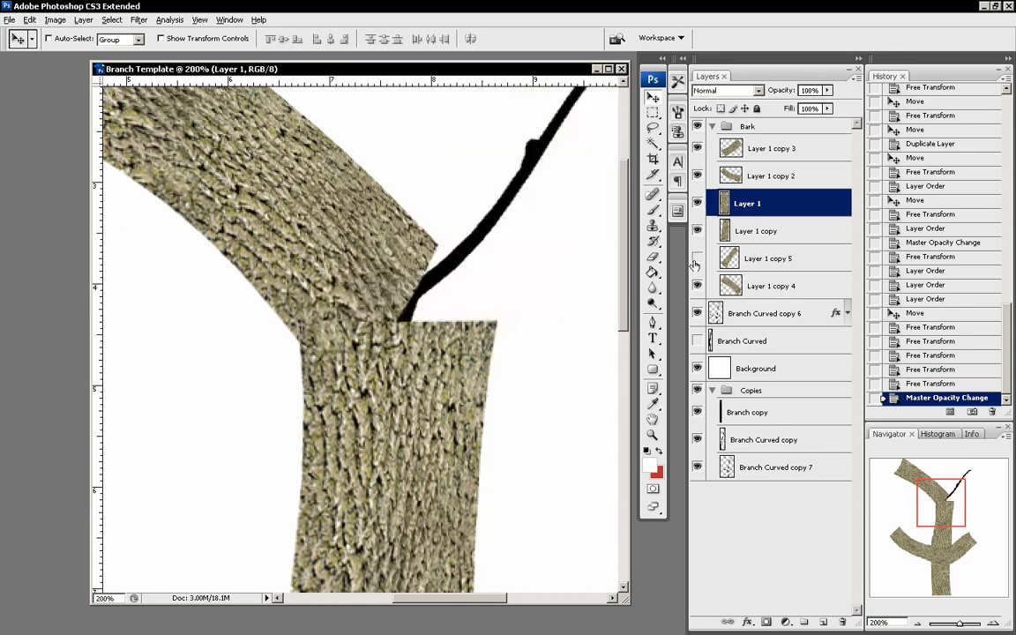
left_click(696, 260)
left_click(779, 264)
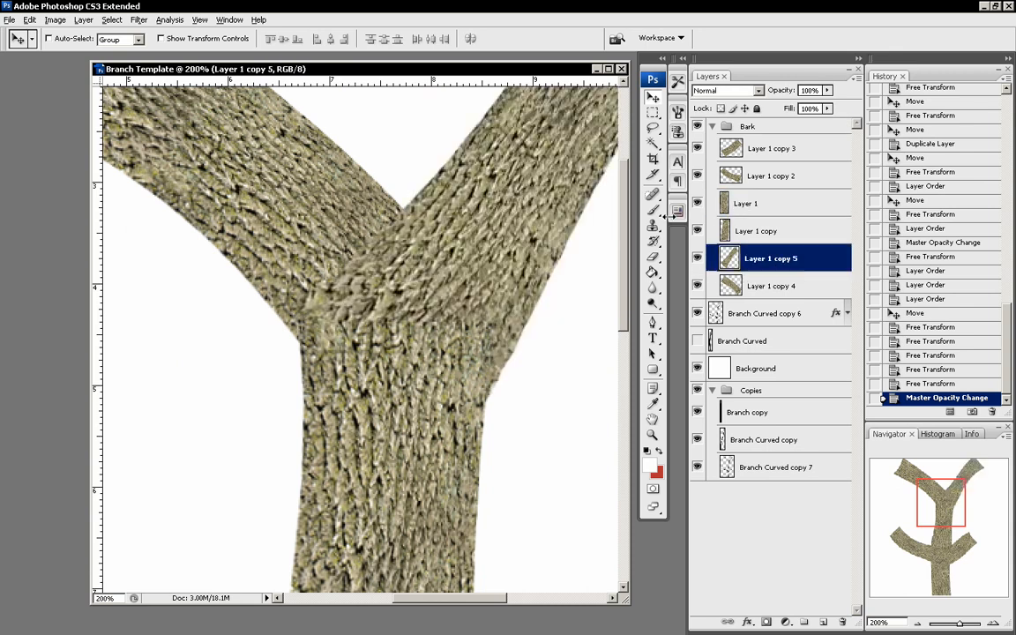
Step: Set the Eraser to a 56 px brush with reduced hardness for a soft edge
left_click(651, 255)
right_click(397, 269)
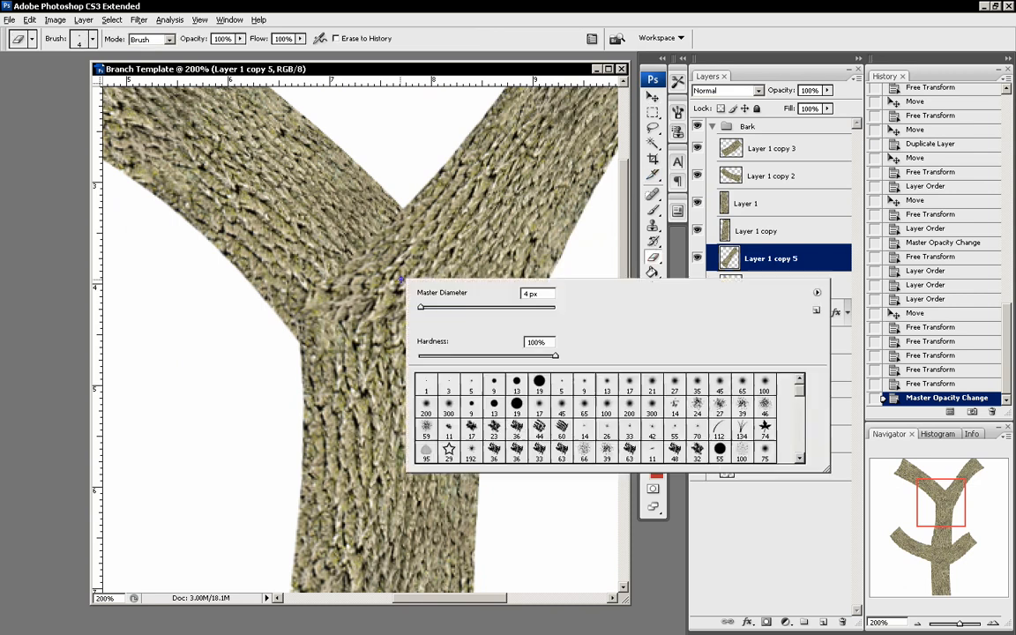
left_click_drag(444, 305, 472, 307)
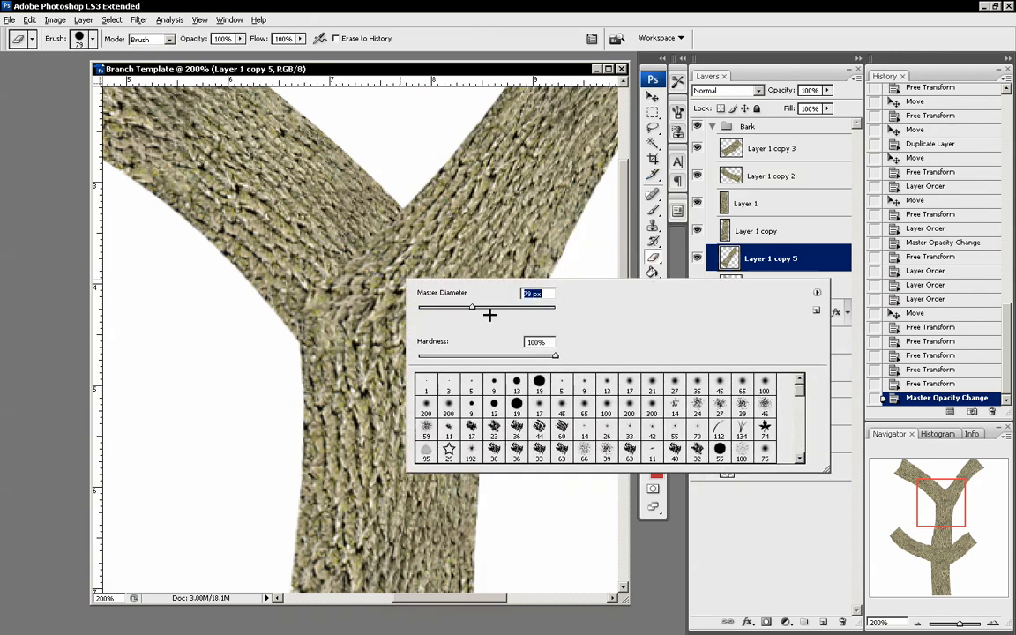
left_click(456, 304)
left_click_drag(555, 356, 492, 356)
key("Return")
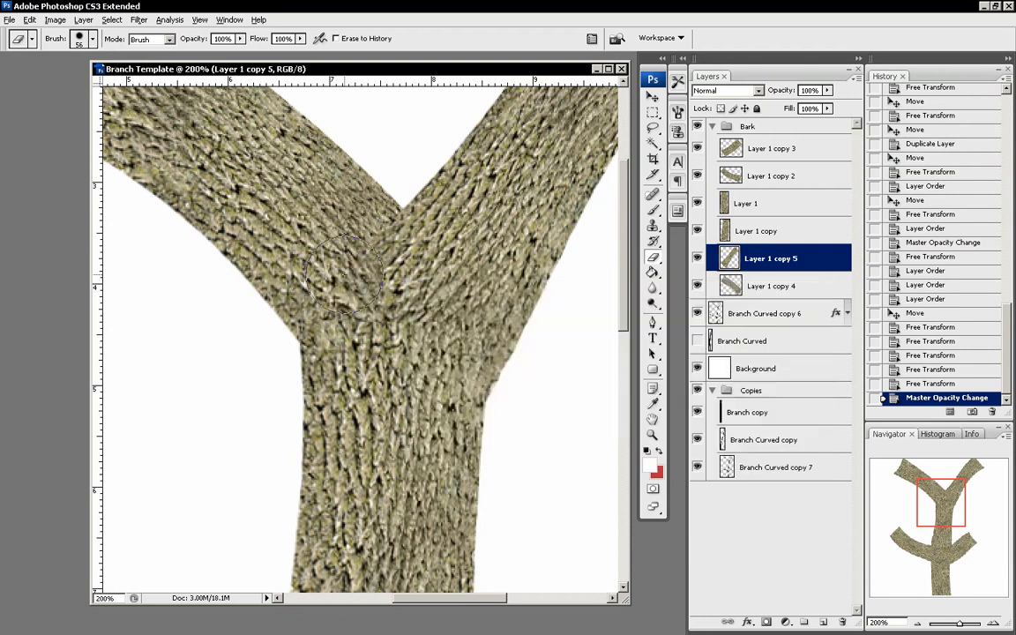
Step: Erase the overlapping lower end of Layer 1 copy 5 where it crosses the upper fork
mouse_move(401, 371)
left_mouse_down()
mouse_move(511, 352)
mouse_move(353, 326)
mouse_move(414, 309)
mouse_move(423, 349)
left_mouse_up()
key("ctrl+z")
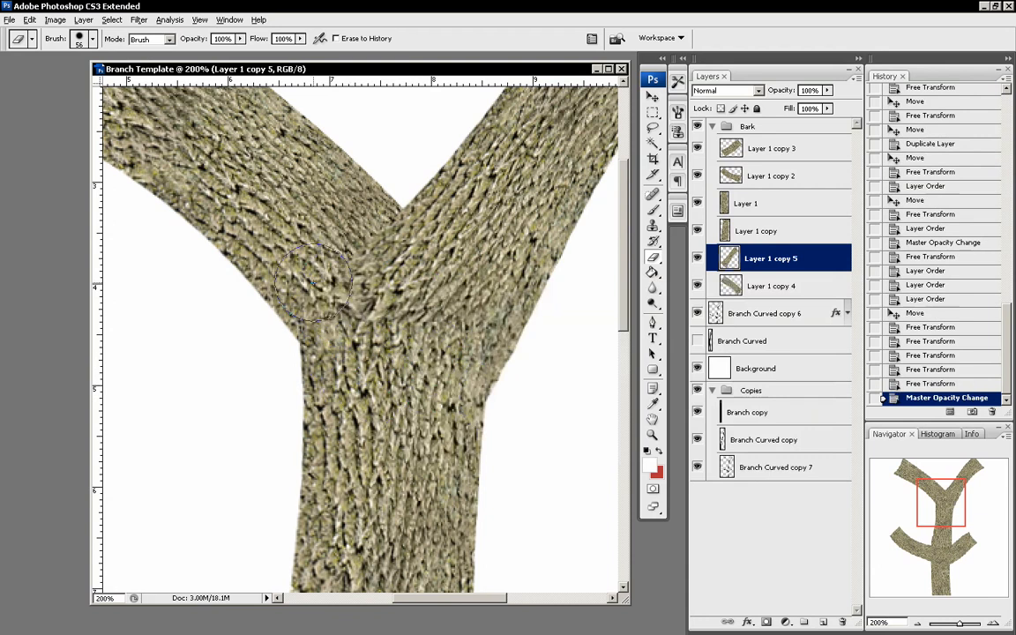
left_click_drag(516, 349, 528, 374)
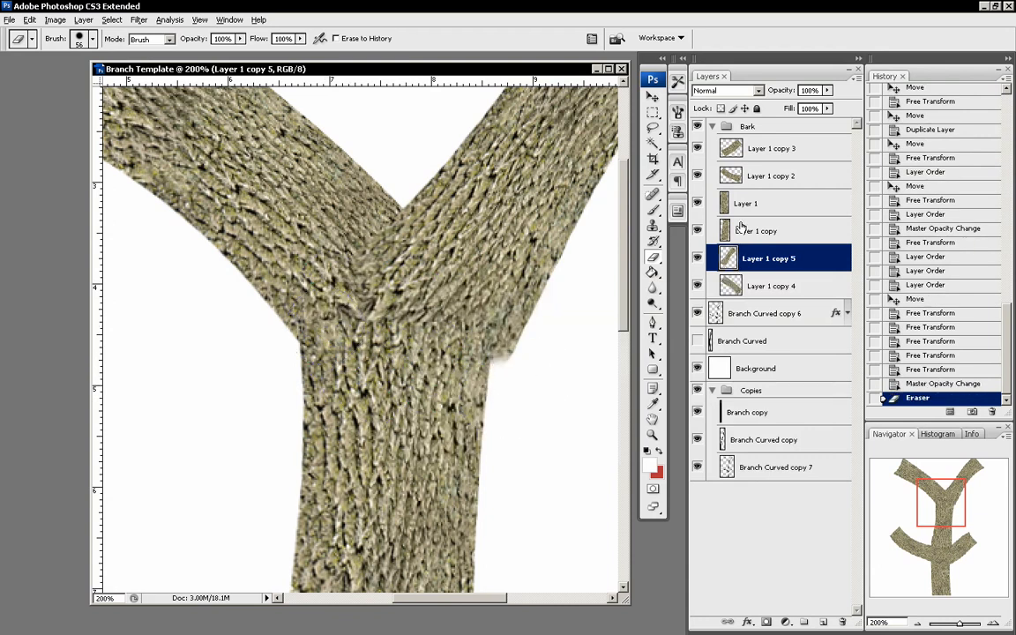
Step: Blend the upper fork joint by erasing the top edge of Layer 1 copy and more of the inner end of Layer 1 copy 5
left_click(741, 230)
left_click(697, 231)
left_click(697, 230)
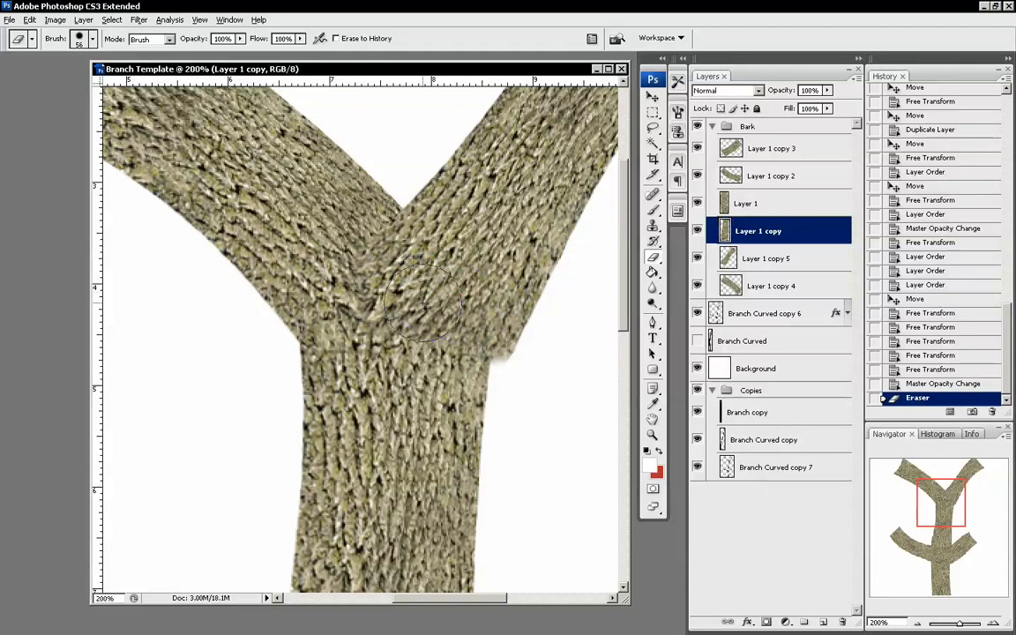
left_click(414, 255)
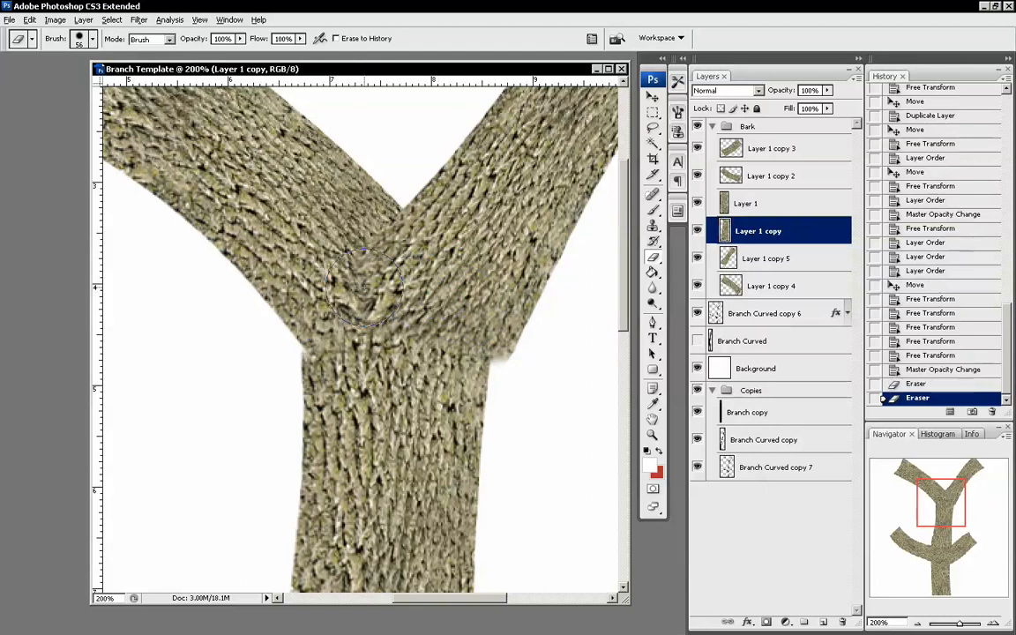
left_click_drag(272, 329, 252, 335)
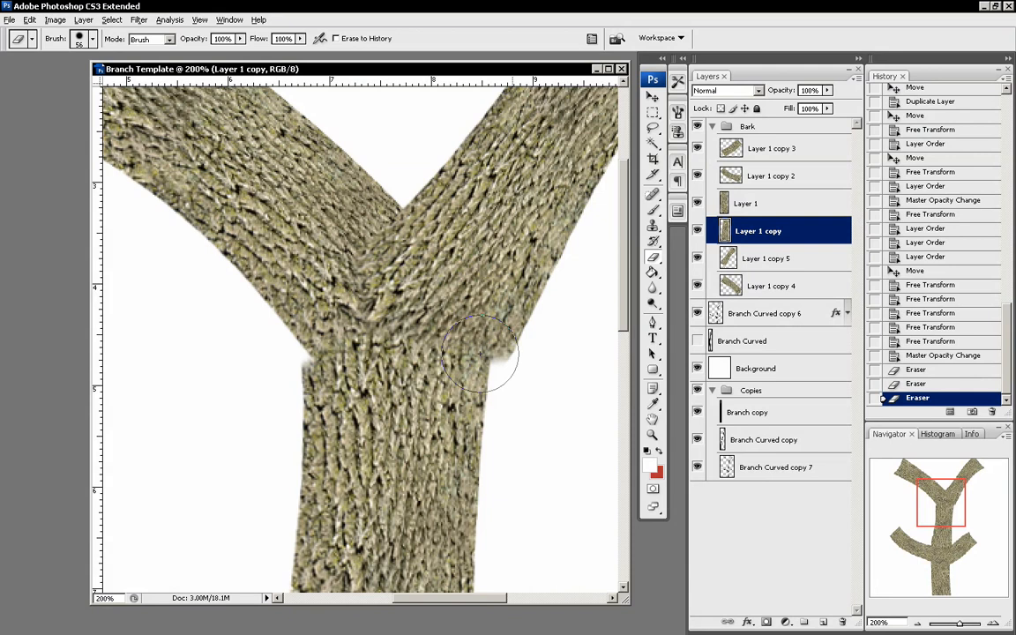
left_click(758, 259)
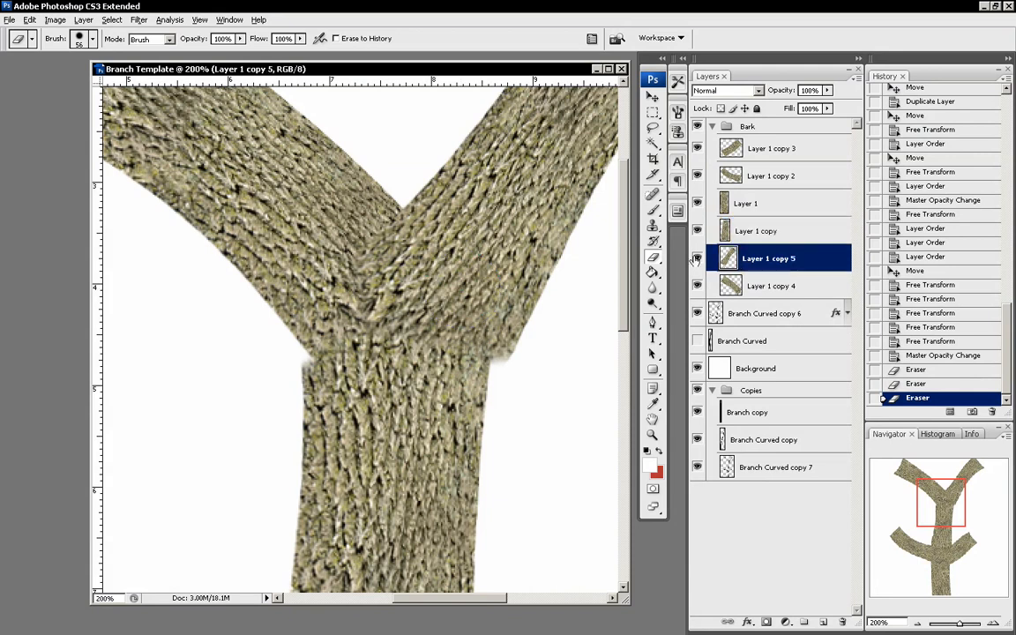
mouse_move(338, 273)
left_mouse_down()
mouse_move(337, 225)
mouse_move(308, 261)
left_mouse_up()
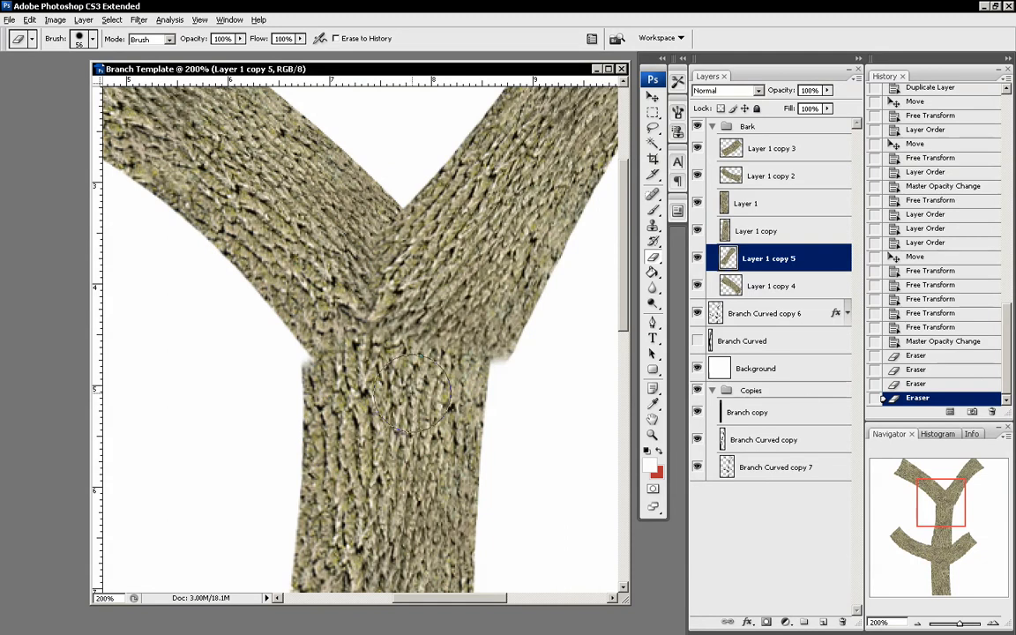
Step: Check Layer 1's coverage at the lower fork and erase its top edge so it blends into the upper trunk
left_click(949, 530)
left_click_drag(949, 530, 943, 537)
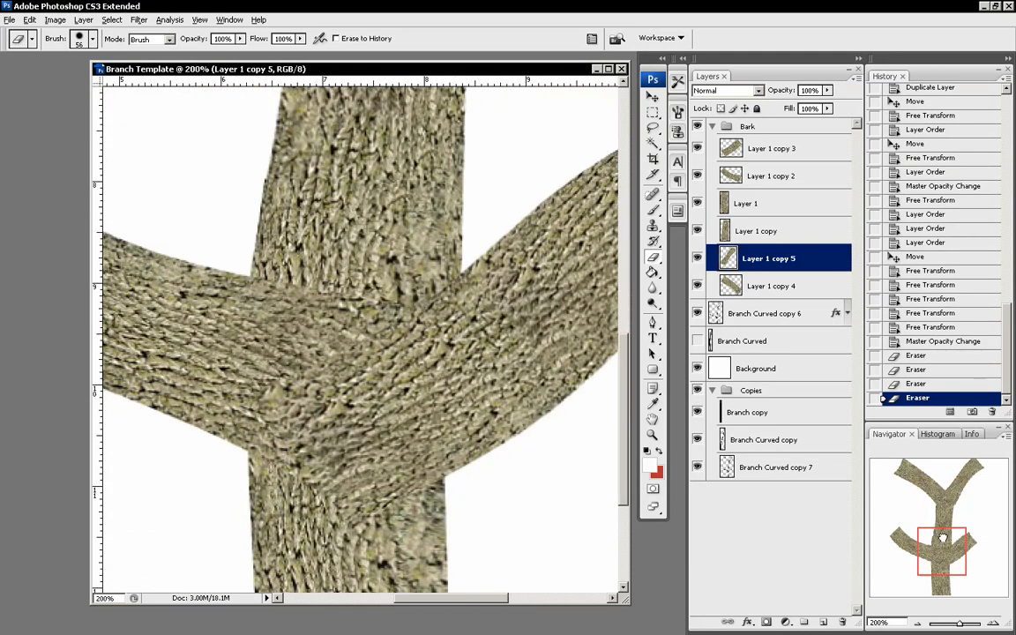
left_click(698, 204)
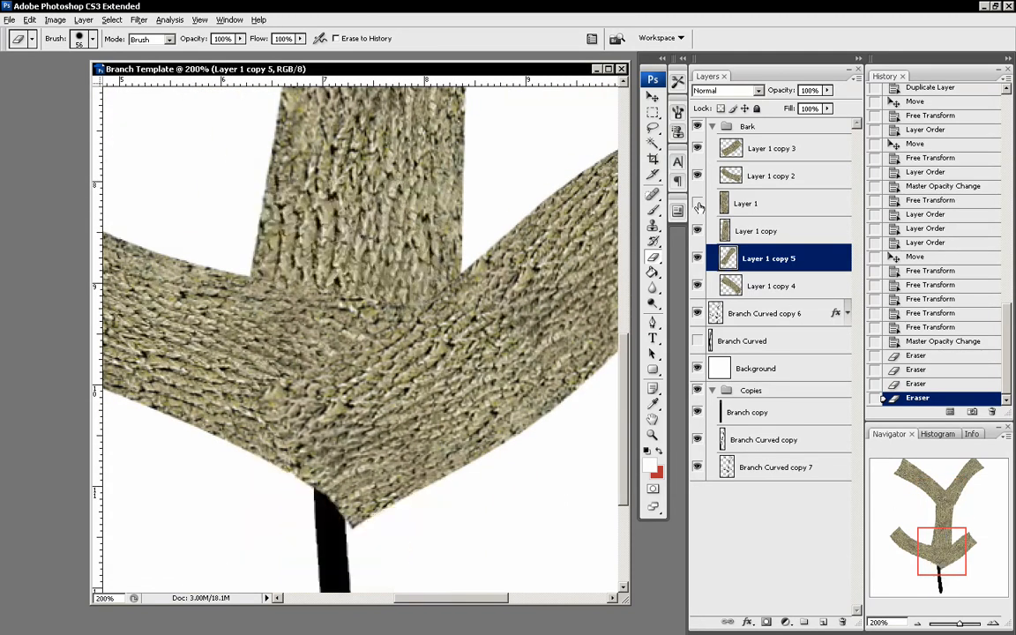
left_click(698, 203)
left_click(769, 204)
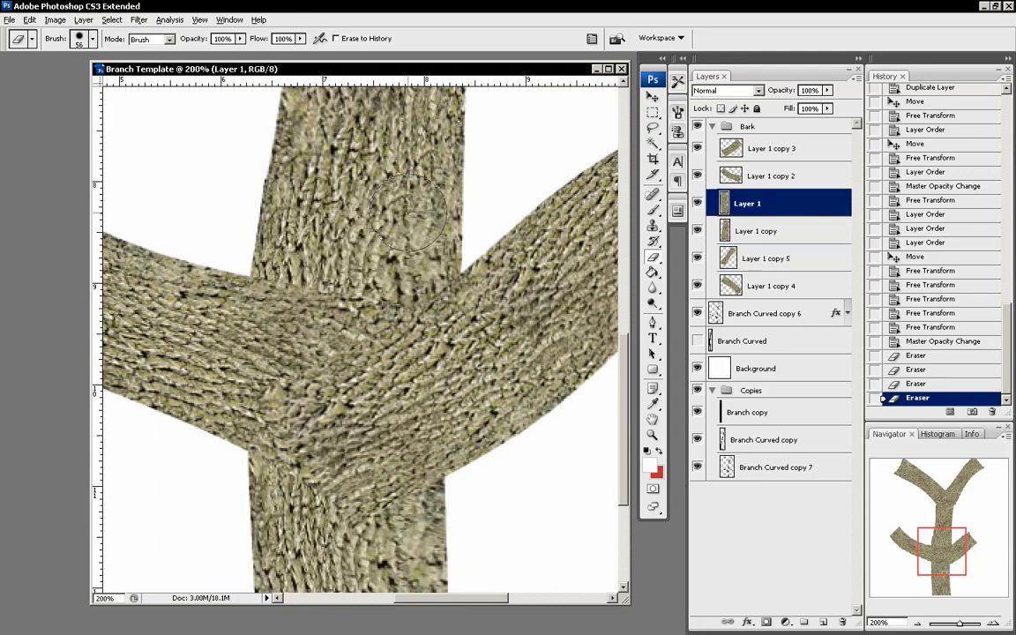
mouse_move(249, 214)
left_mouse_down()
mouse_move(388, 232)
mouse_move(424, 199)
left_mouse_up()
Step: Identify Layer 1 copy 2 by toggling visibility, and erase its lower and upper edges where it meets the trunk at the lower fork
left_click(697, 258)
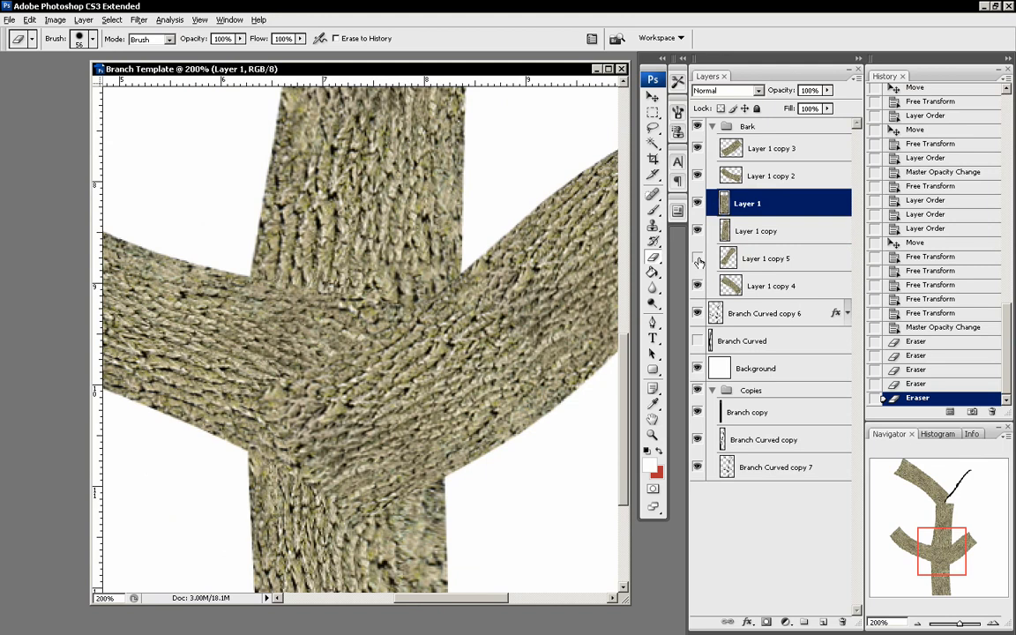
left_click(698, 259)
left_click(698, 176)
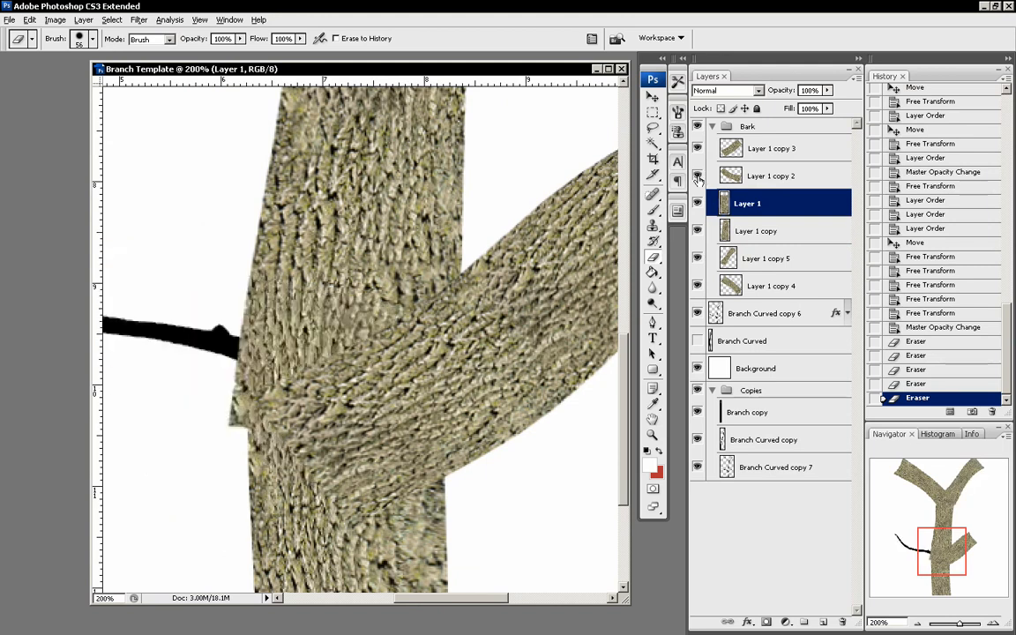
left_click(698, 176)
left_click(756, 184)
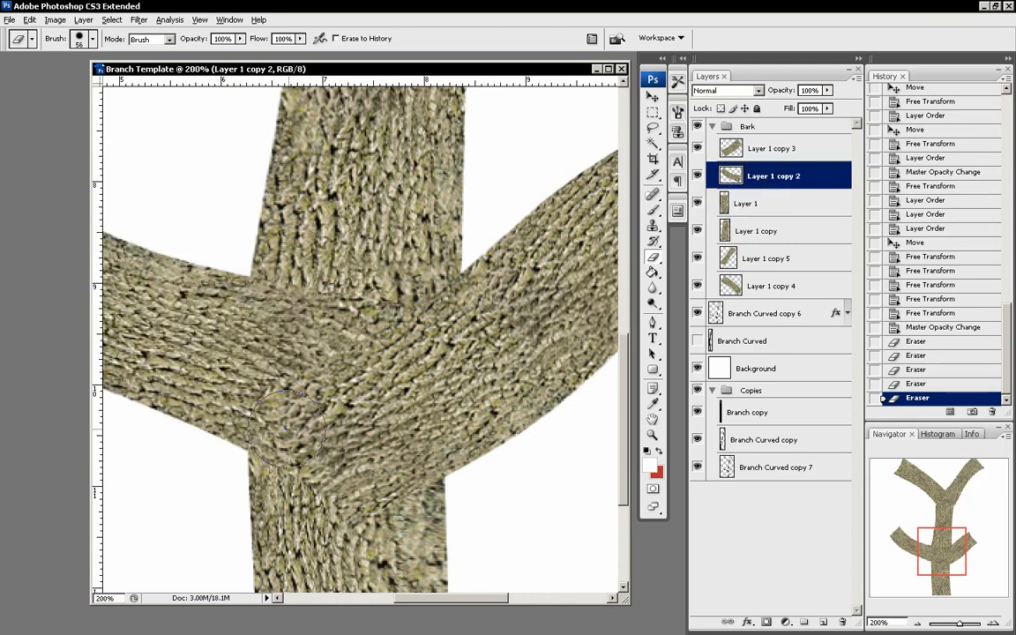
mouse_move(265, 410)
left_mouse_down()
mouse_move(227, 453)
mouse_move(215, 444)
mouse_move(270, 459)
mouse_move(246, 418)
left_mouse_up()
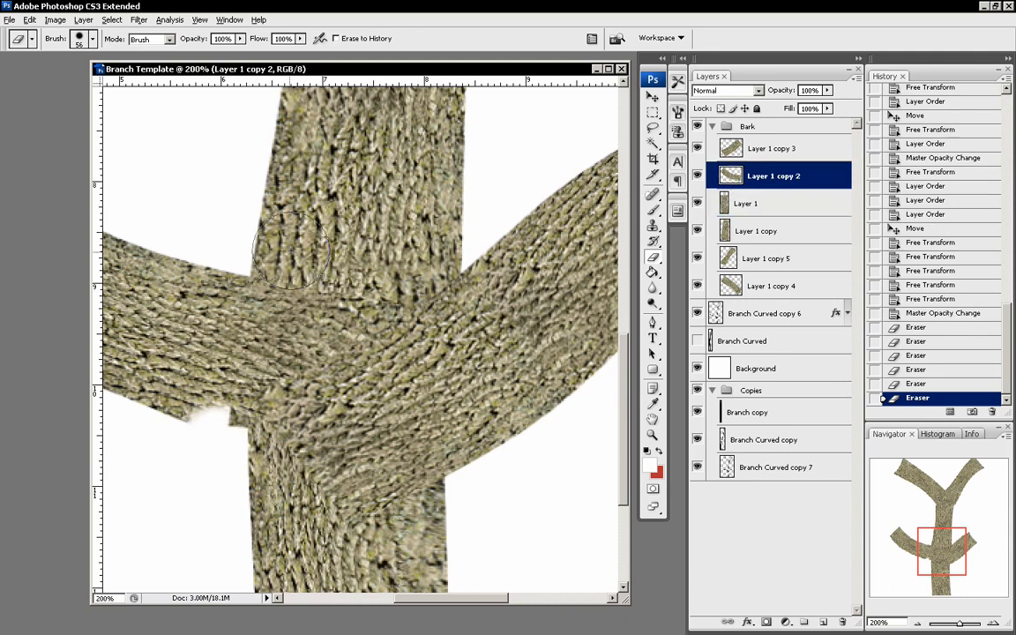
left_click_drag(253, 231, 388, 251)
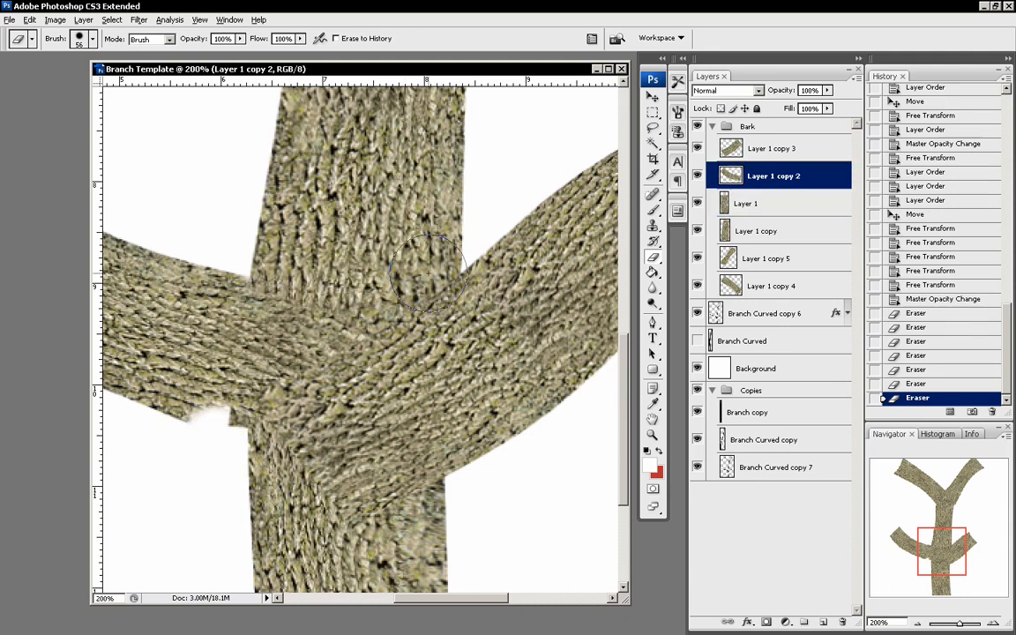
Step: Erase the inner end of Layer 1 copy 3 so its bark blends into the trunk and opposite branch at the lower fork
left_click(771, 150)
left_click(698, 151)
left_click(697, 151)
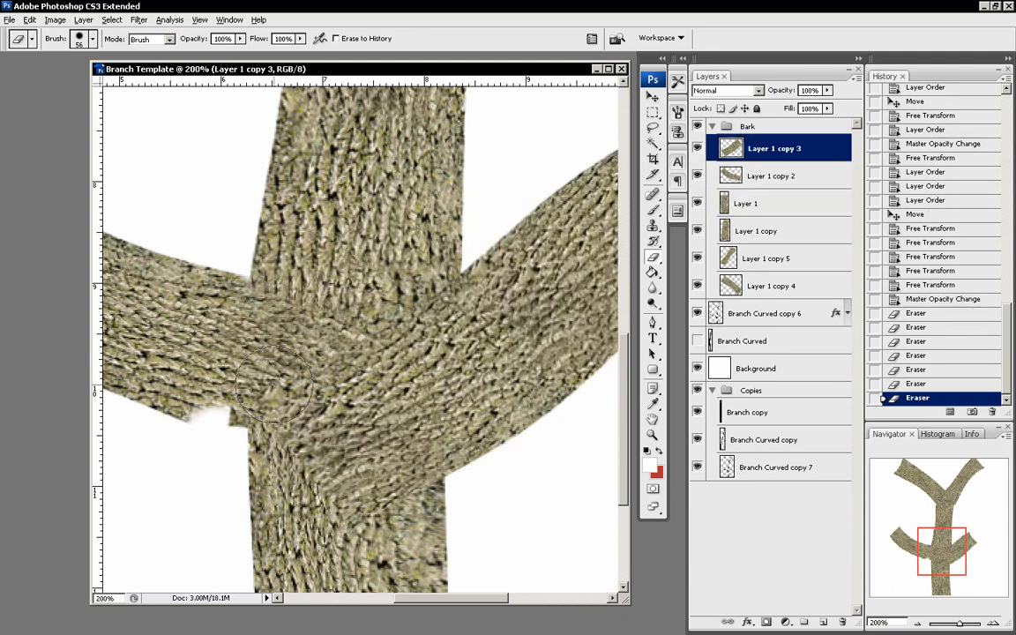
mouse_move(283, 389)
left_mouse_down()
mouse_move(288, 374)
mouse_move(362, 520)
mouse_move(517, 479)
mouse_move(265, 419)
mouse_move(291, 397)
mouse_move(344, 265)
mouse_move(441, 258)
left_mouse_up()
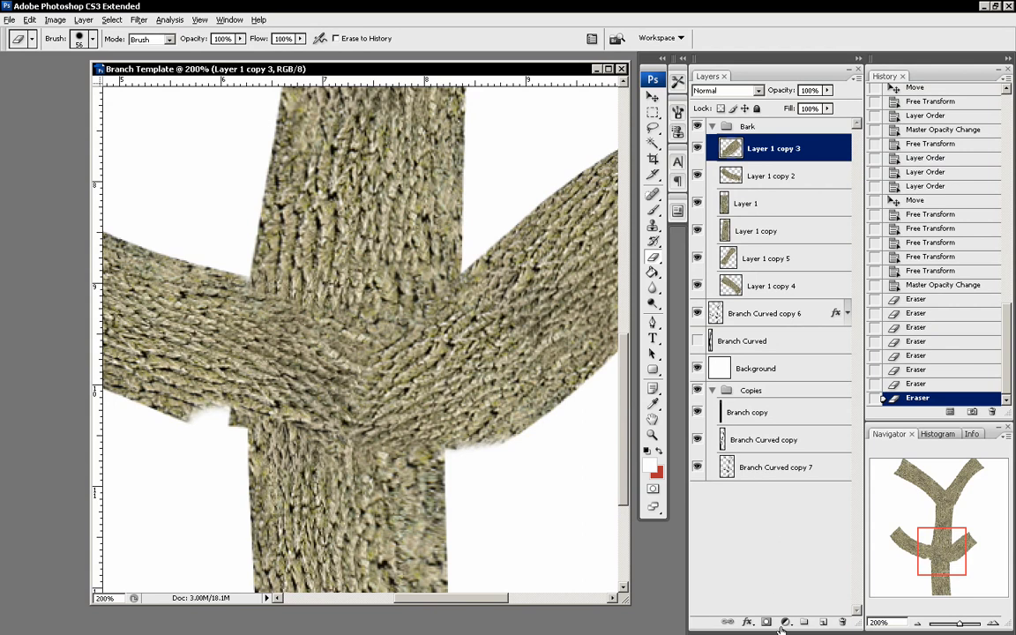
left_click(918, 623)
left_click(918, 624)
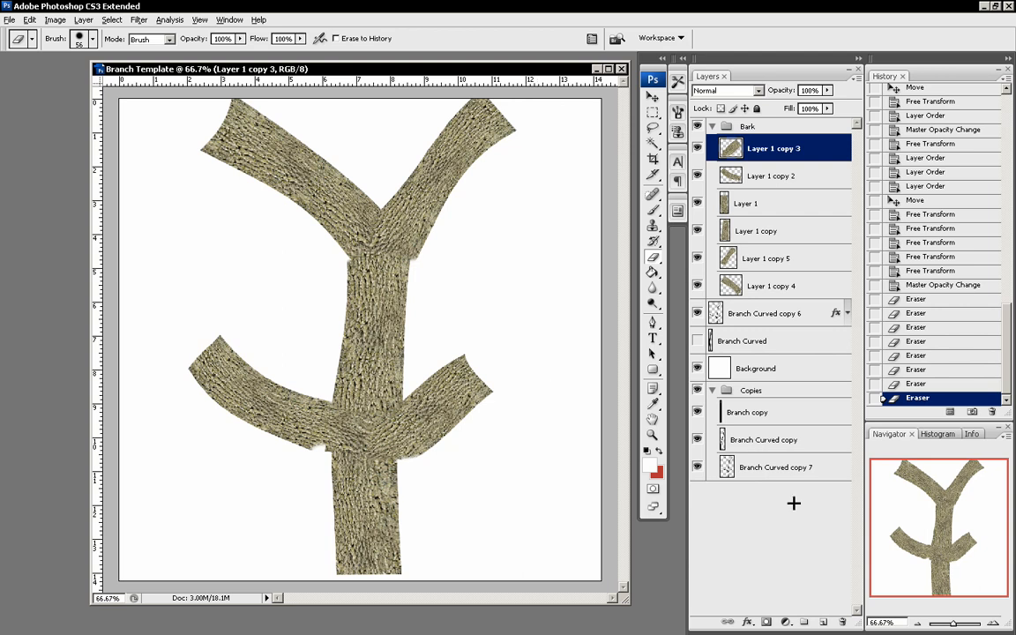
left_click(759, 412)
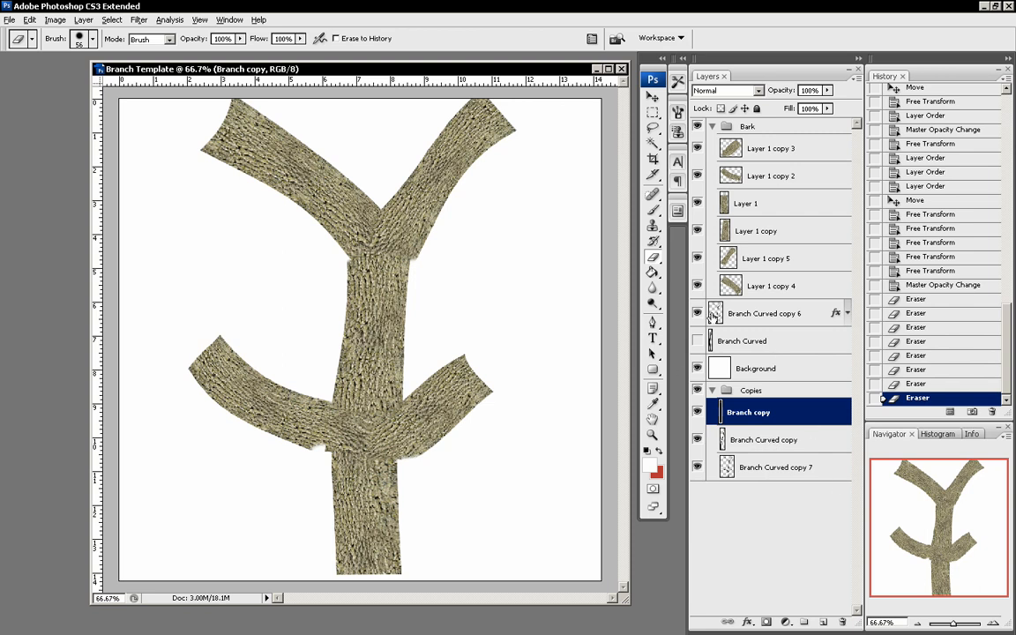
left_click_drag(493, 67, 479, 72)
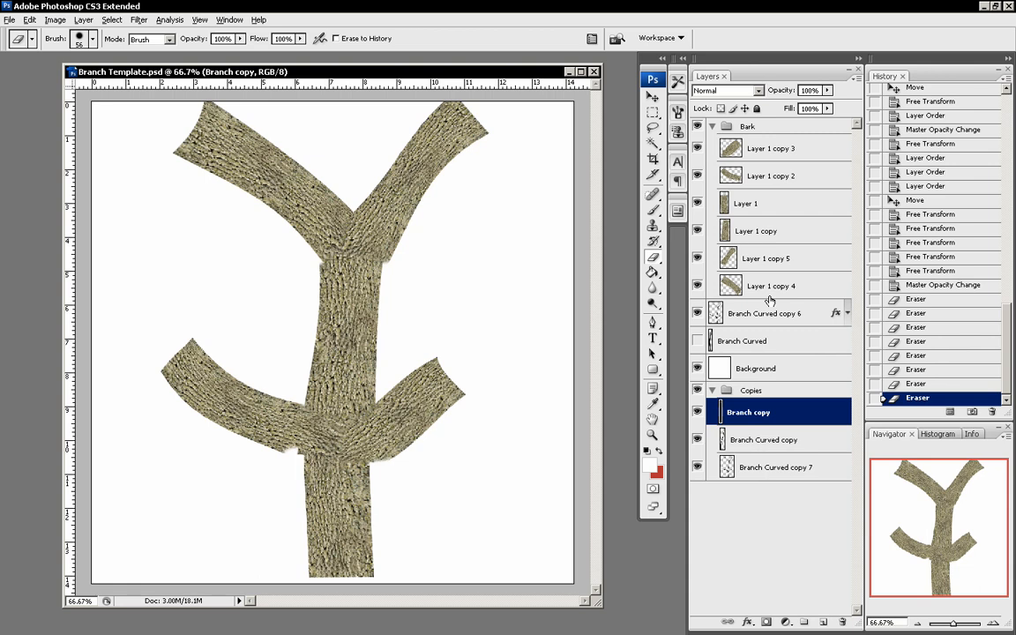
left_click(992, 623)
left_click(992, 623)
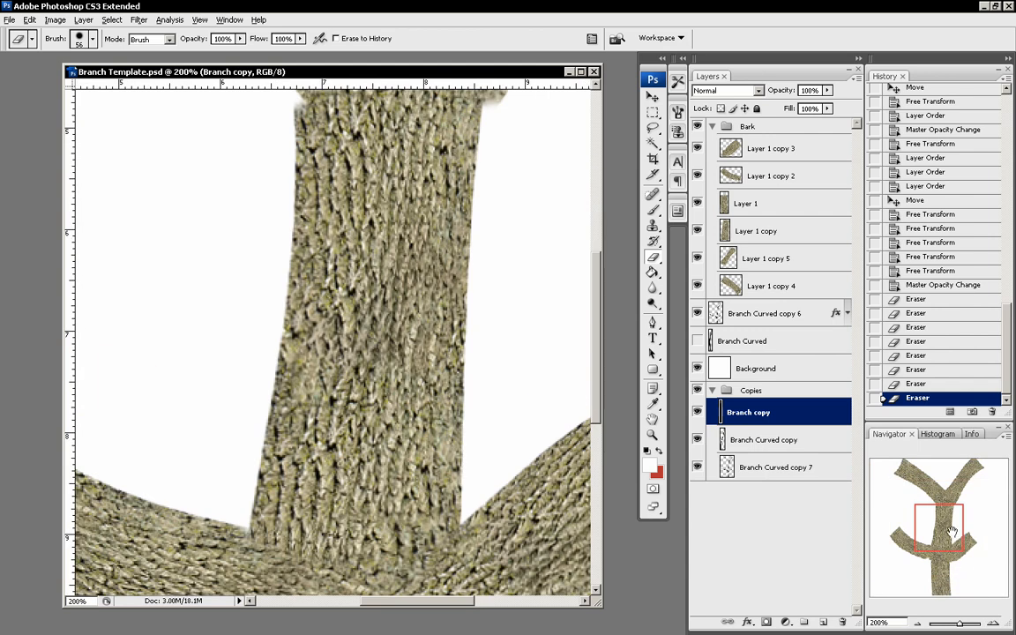
left_click(918, 622)
left_click(918, 623)
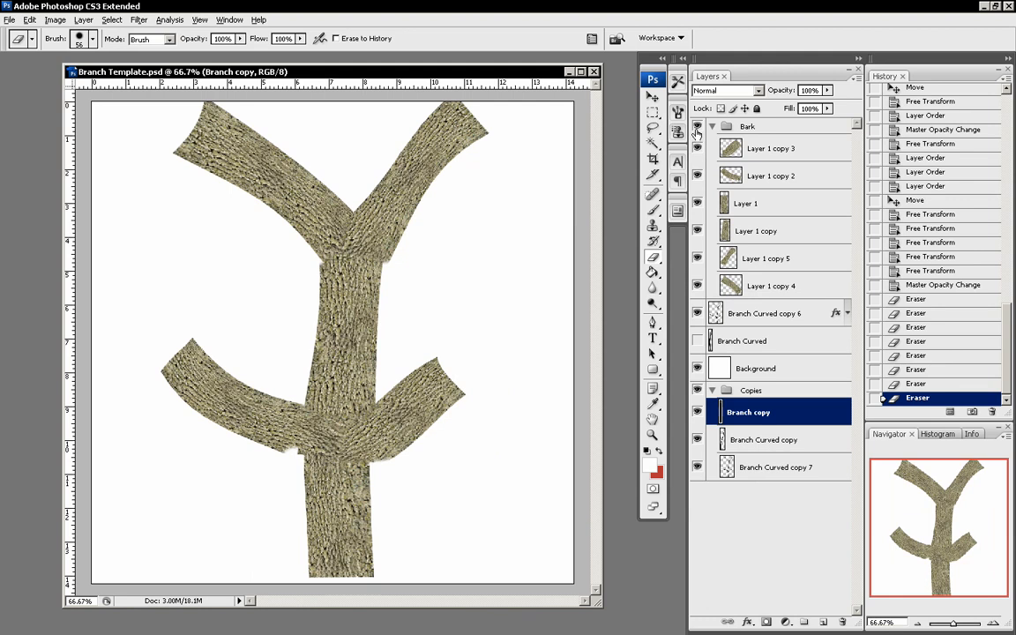
left_click_drag(409, 72, 413, 69)
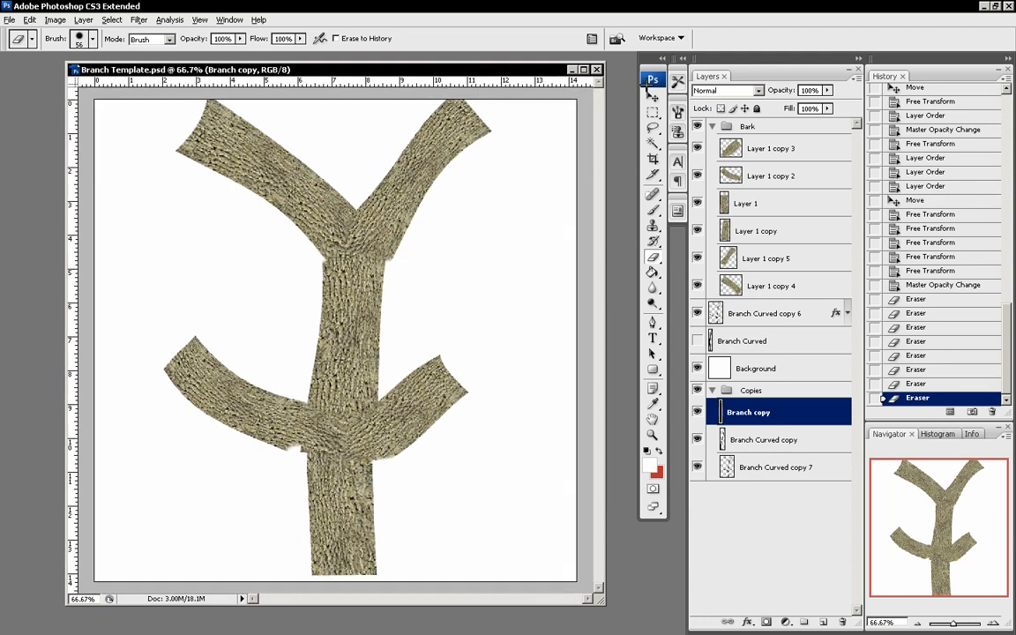
Step: Hide the Bark group and duplicate Branch Curved copy 6 into the Copies group
left_click(697, 126)
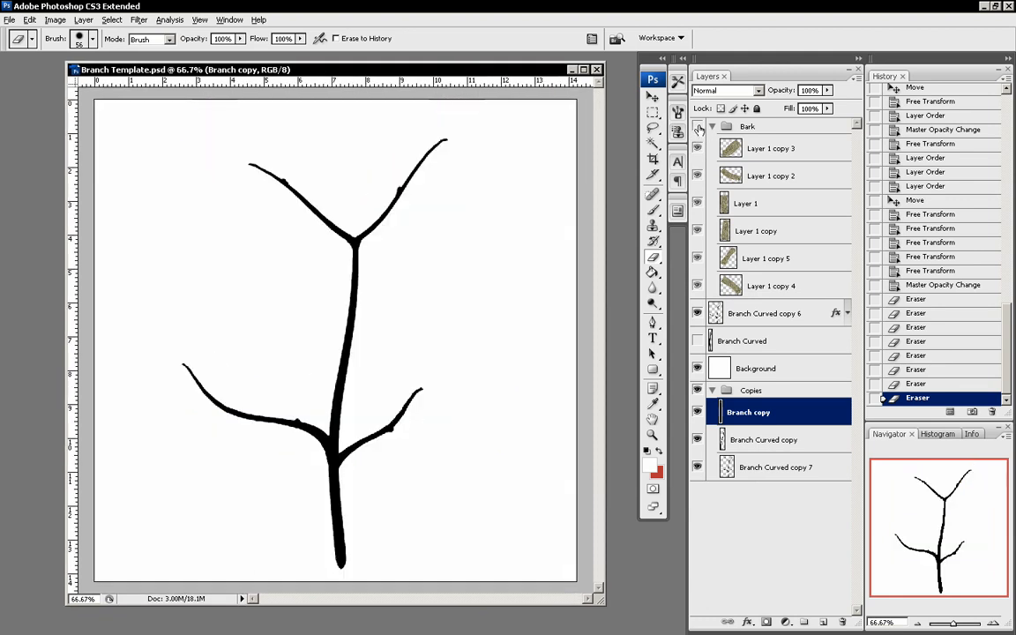
left_click(994, 623)
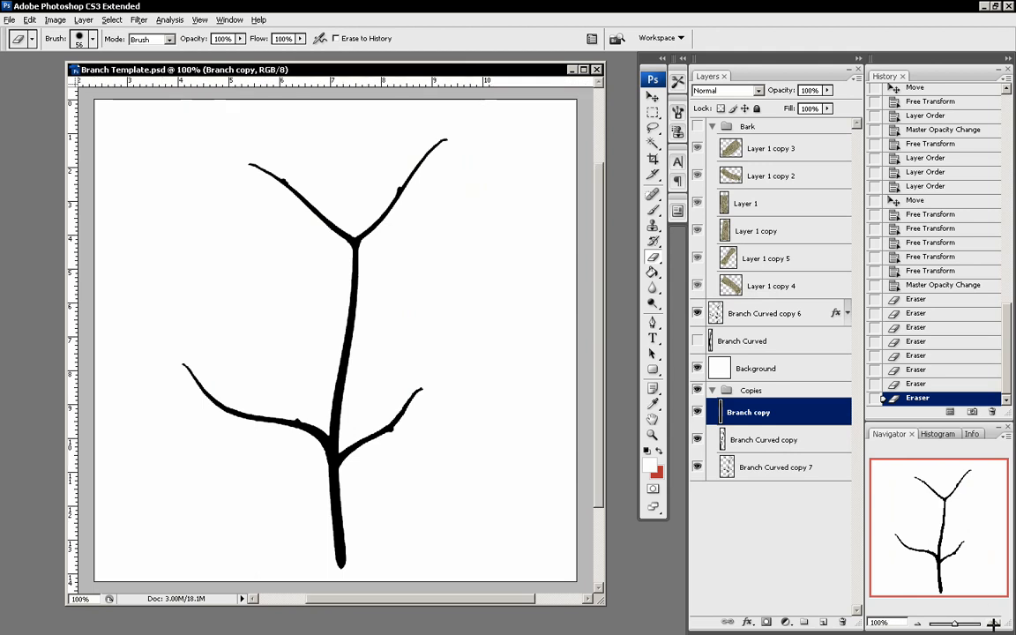
left_click_drag(783, 330, 779, 434)
Step: Compare the Branch Curved copy 6 silhouette with the bark texture at the lower fork
left_click(776, 313)
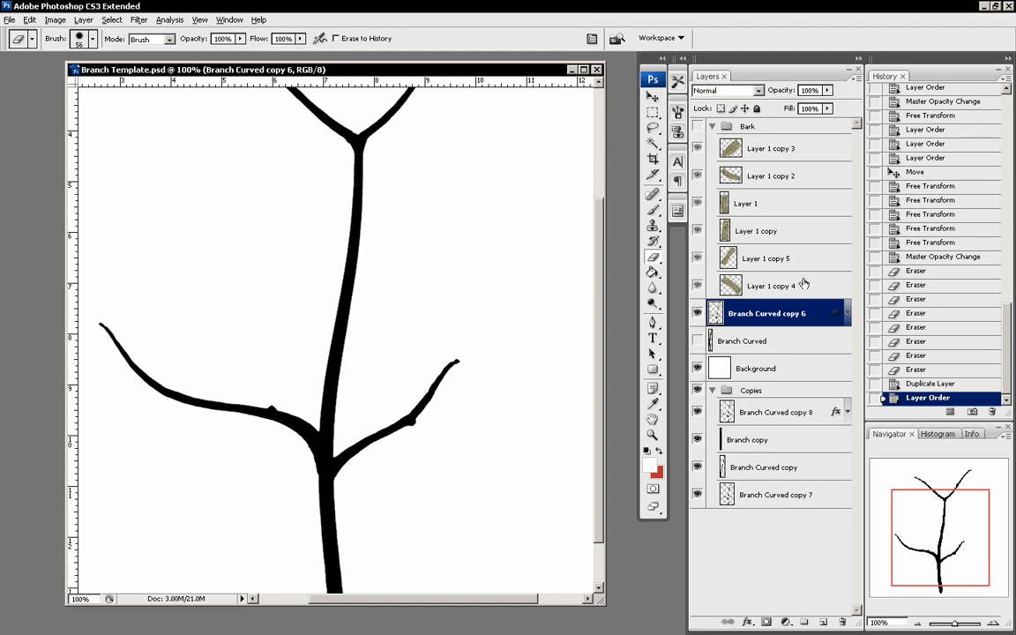
left_click(994, 623)
left_click_drag(937, 535, 935, 562)
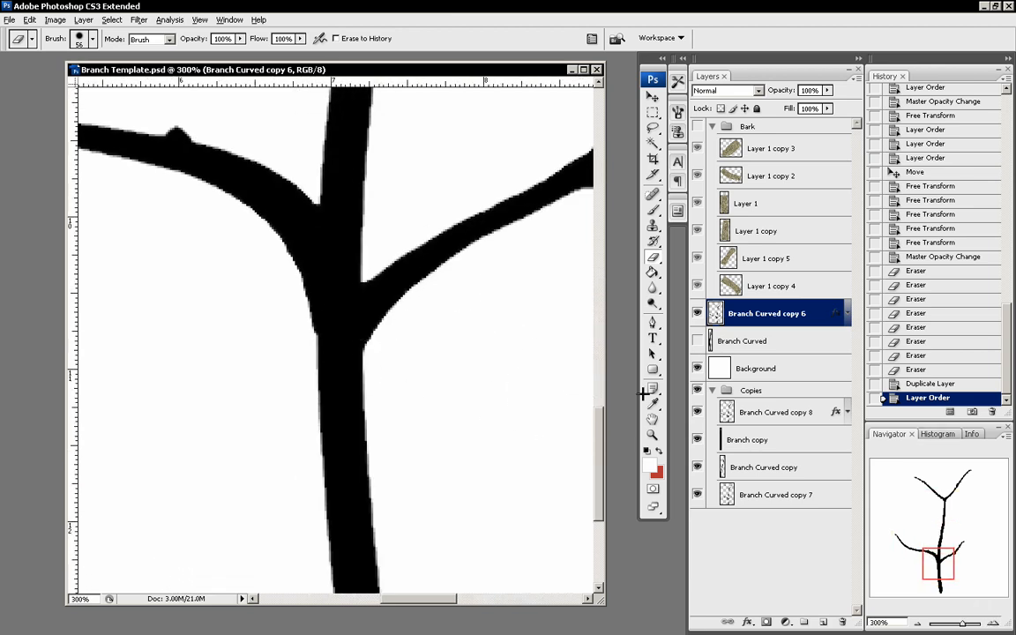
left_click(698, 127)
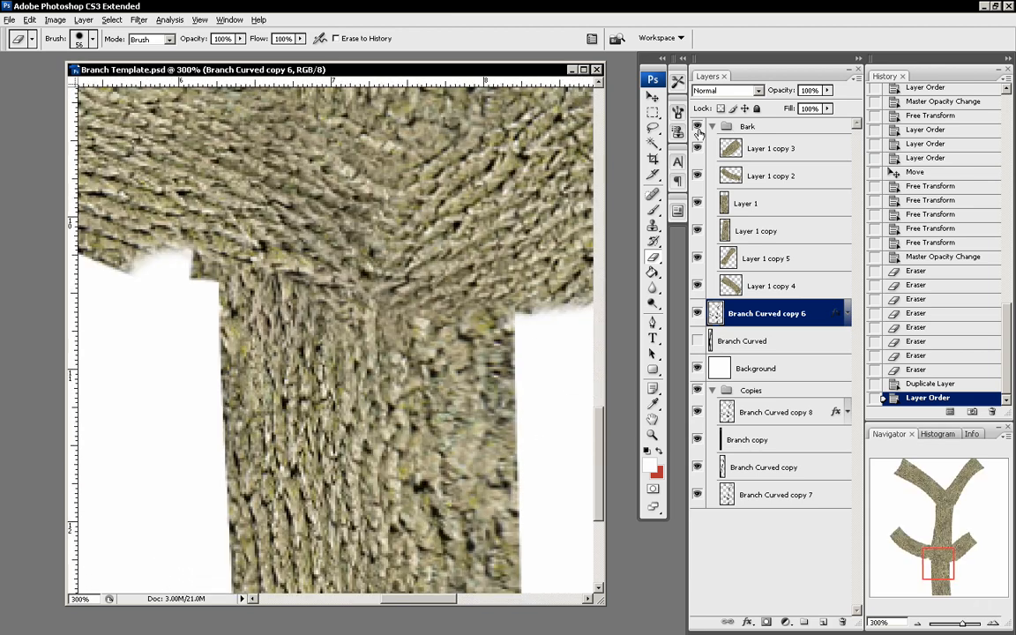
Step: Compare the silhouette with its bark covering at the upper fork by toggling the Bark group's visibility
left_click_drag(924, 529, 922, 502)
left_click(698, 127)
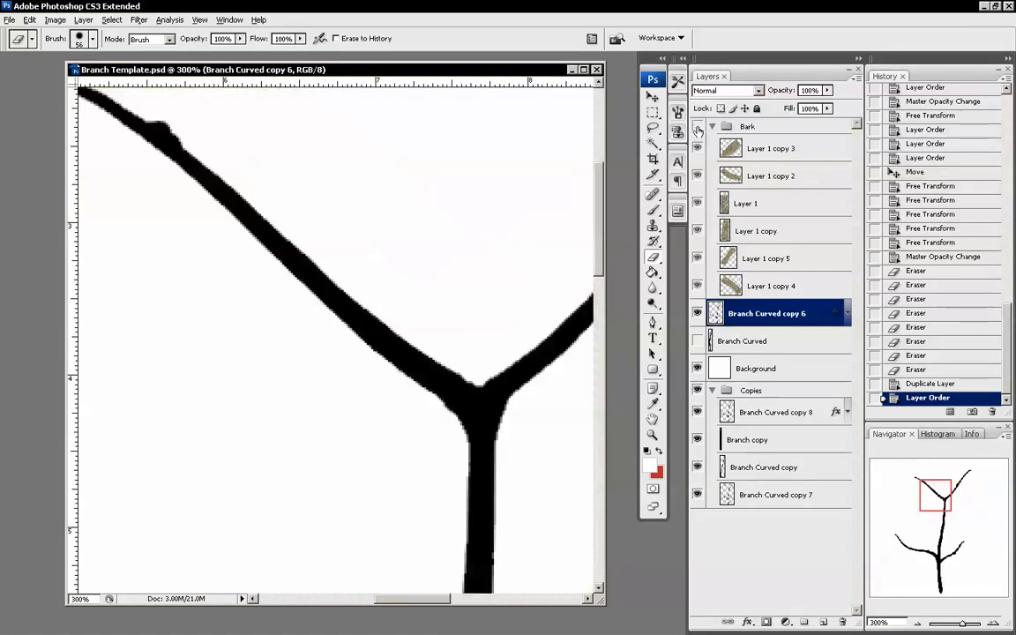
left_click(698, 127)
left_click(697, 127)
left_click(698, 127)
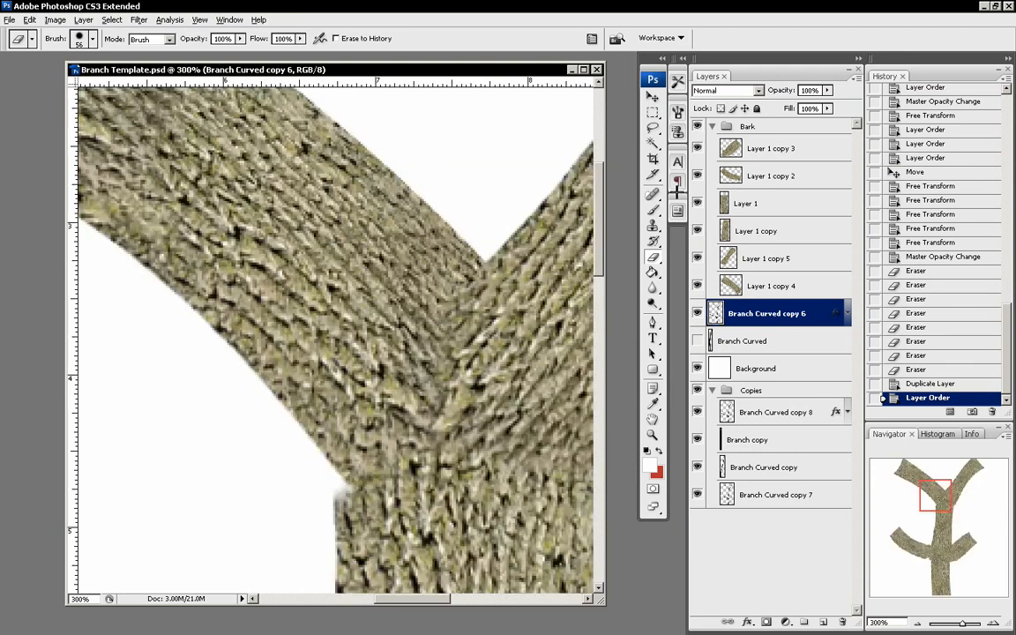
left_click(698, 127)
left_click_drag(935, 496, 934, 545)
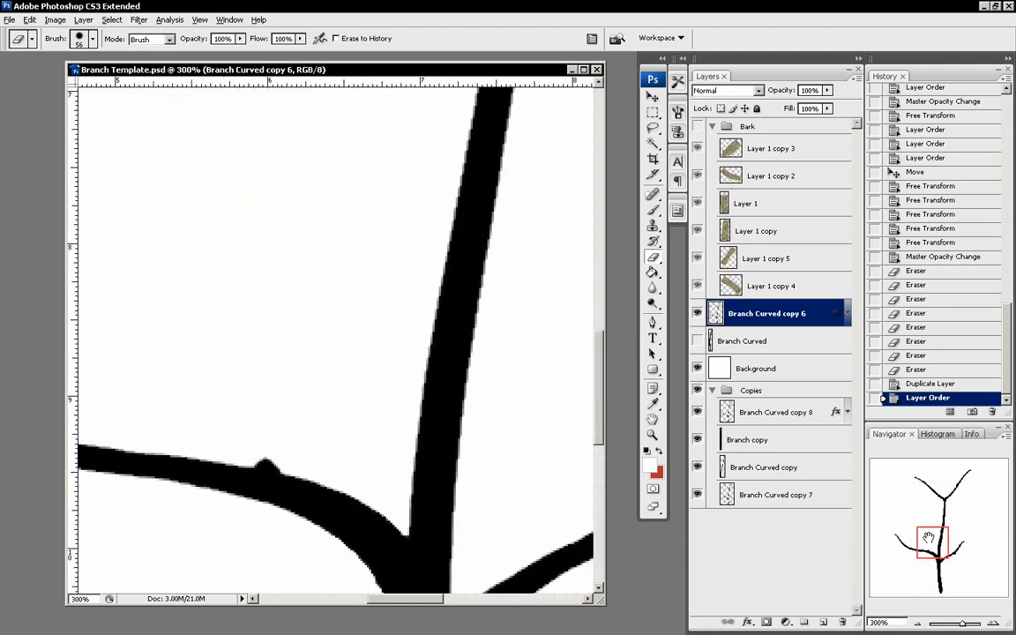
left_click(919, 622)
left_click(921, 622)
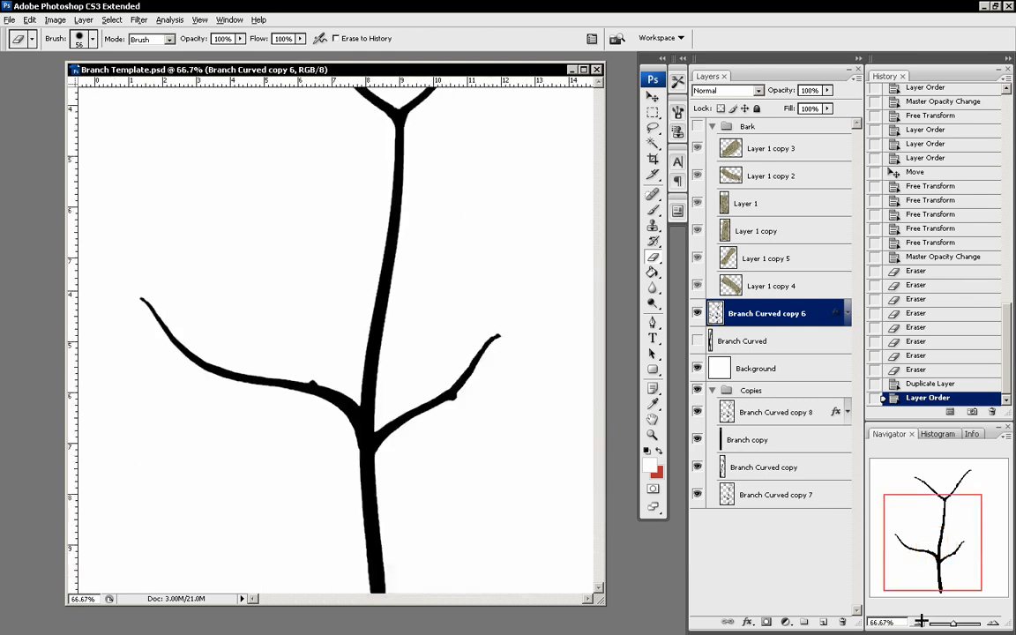
left_click(921, 622)
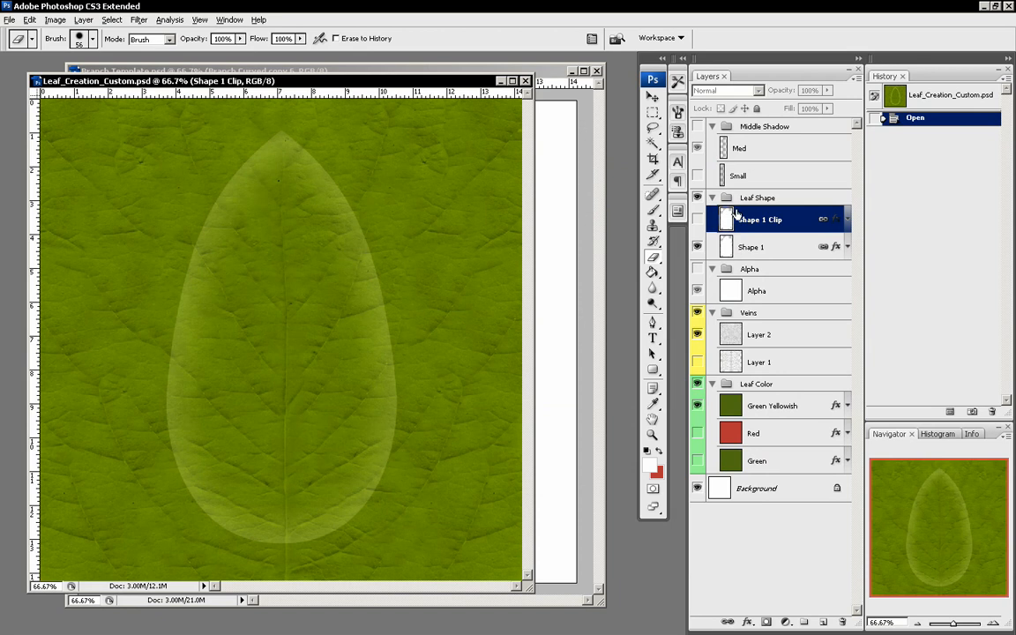
Step: In Leaf_Creation_Custom.psd, turn off Shape 1's Inner Glow and set its Inner Shadow opacity to 20%
left_click(778, 248)
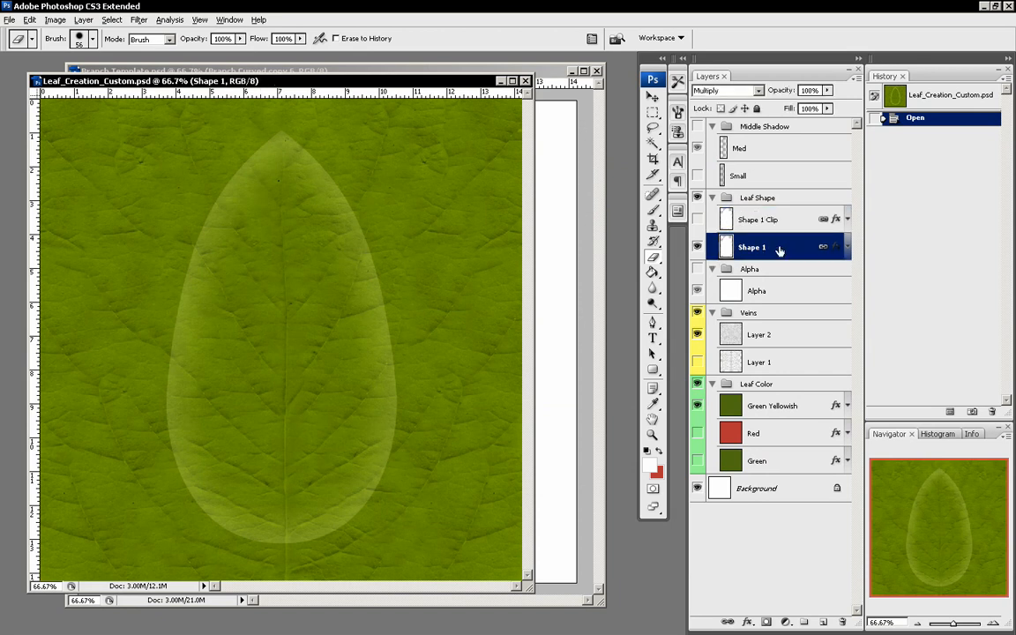
double_click(778, 246)
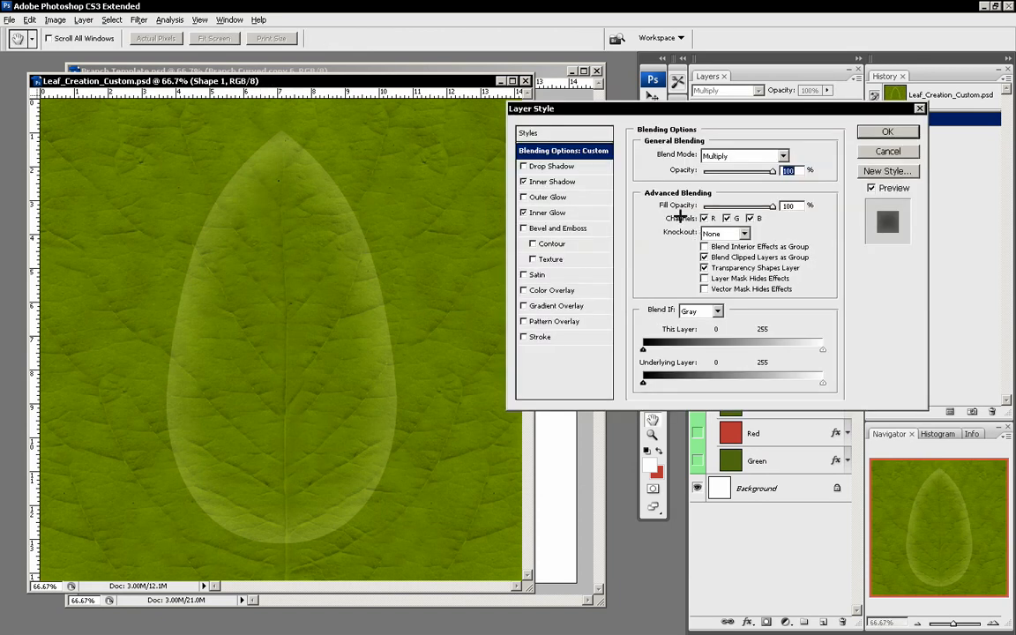
left_click_drag(637, 110, 617, 134)
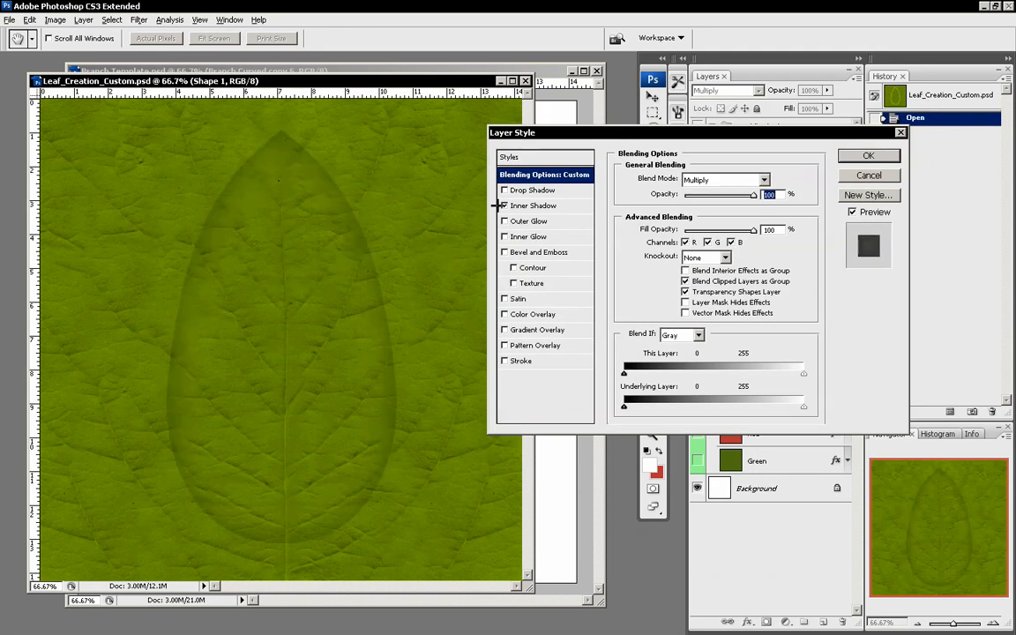
left_click(532, 205)
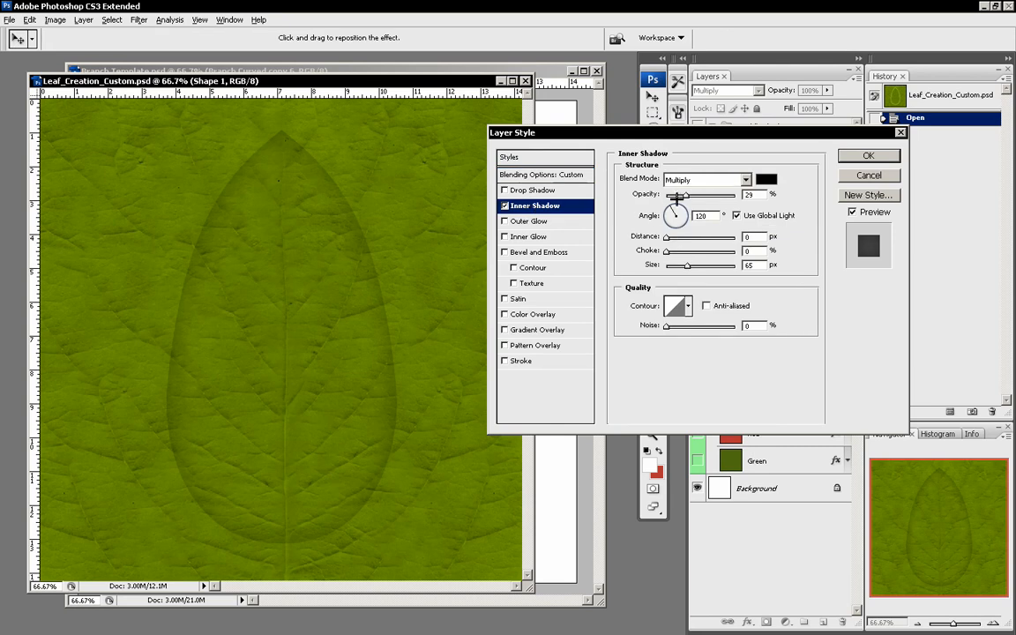
left_click_drag(686, 195, 681, 194)
Step: Add a Drop Shadow to Shape 1 with 0 px distance, 20% opacity and an enlarged size, and apply the layer style
left_click(534, 190)
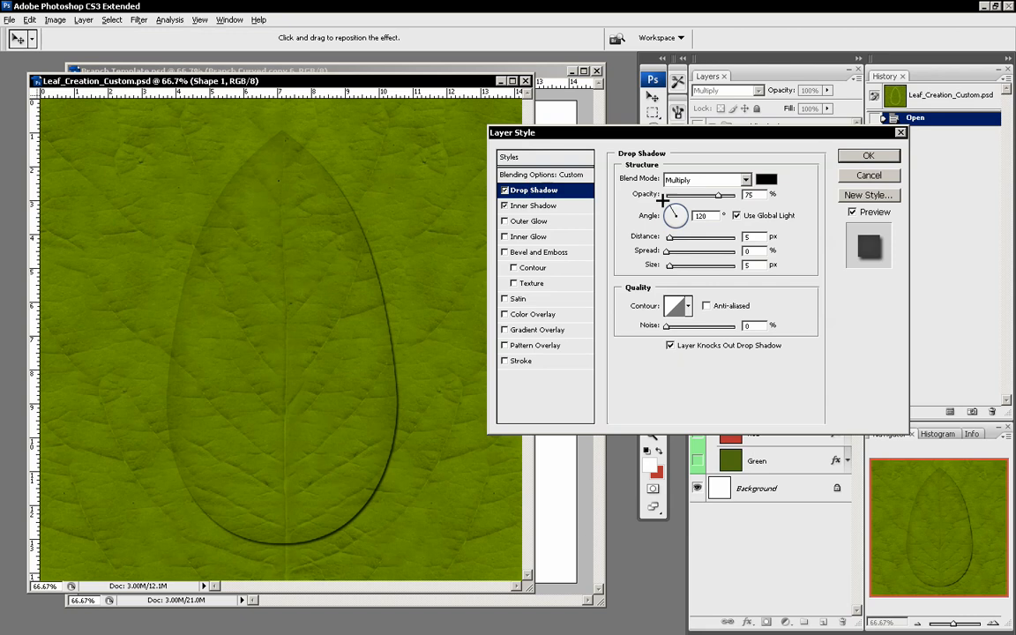
left_click_drag(659, 236, 647, 237)
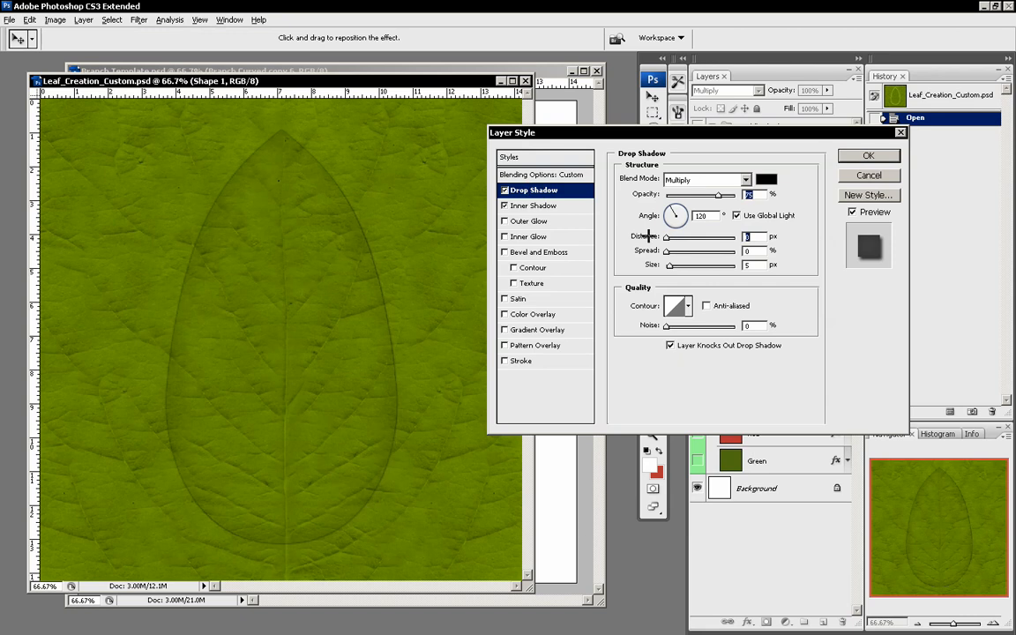
left_click(539, 205)
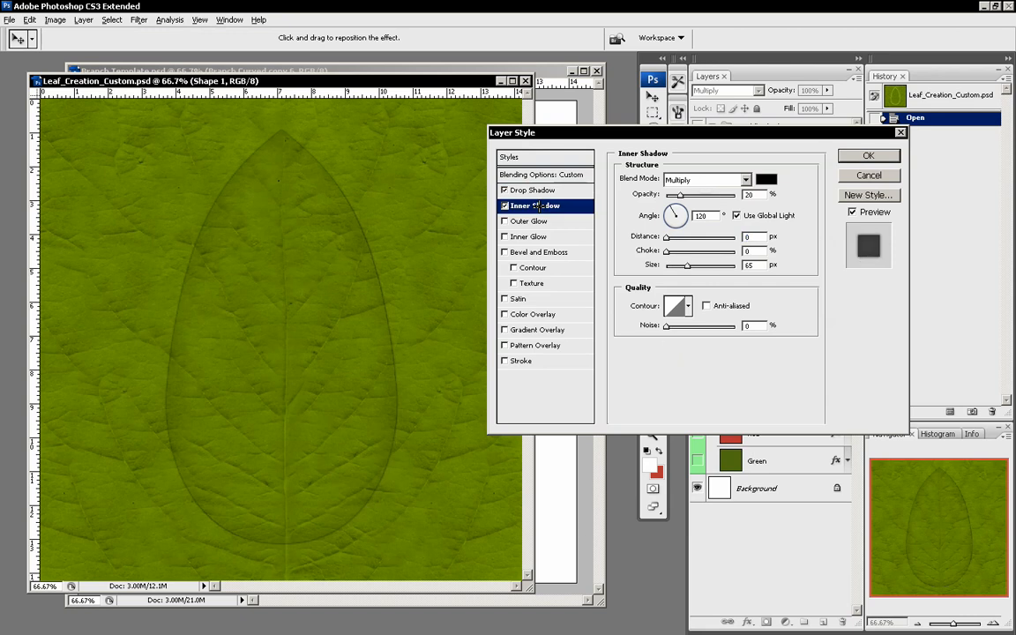
left_click(533, 191)
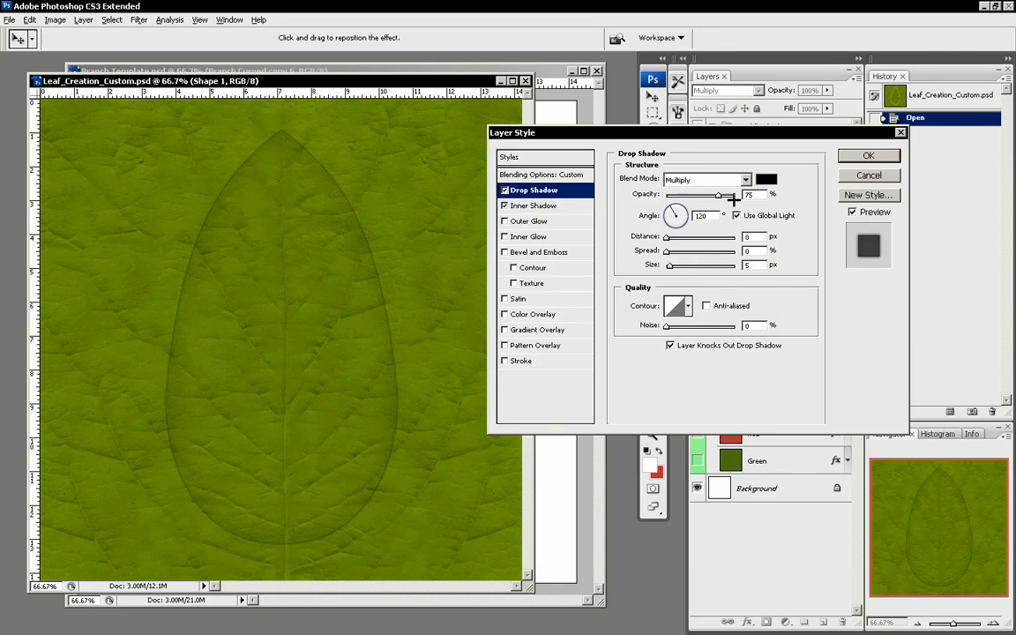
left_click_drag(757, 194, 718, 194)
type("20")
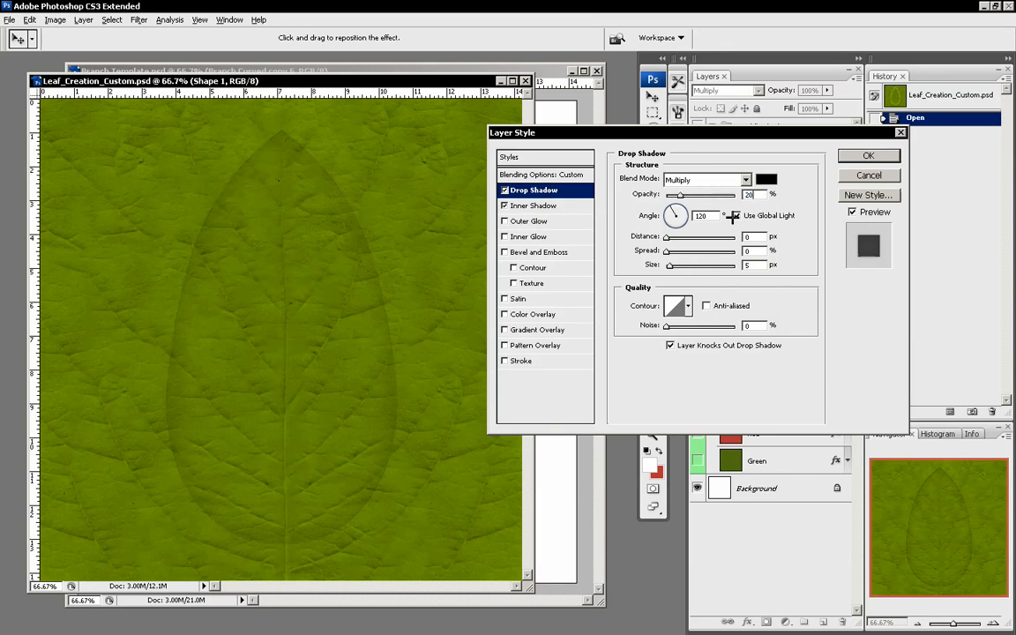
left_click(669, 269)
left_click_drag(675, 269, 682, 264)
key("Return")
key("e")
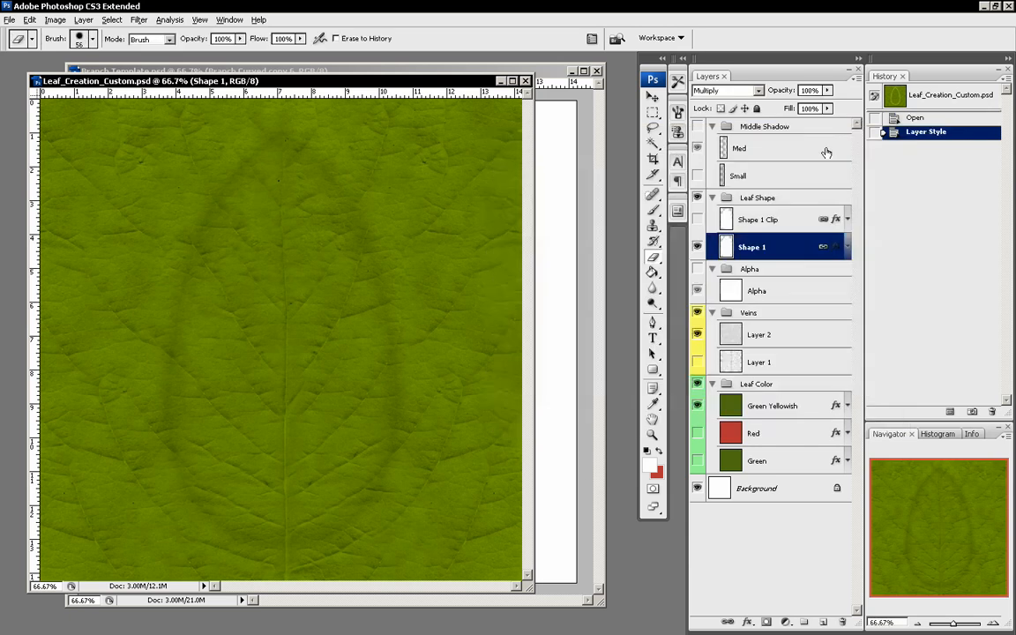
Step: Show the Middle Shadow group with the Small layer instead of Med, and set Small's opacity to 22%
left_click(697, 126)
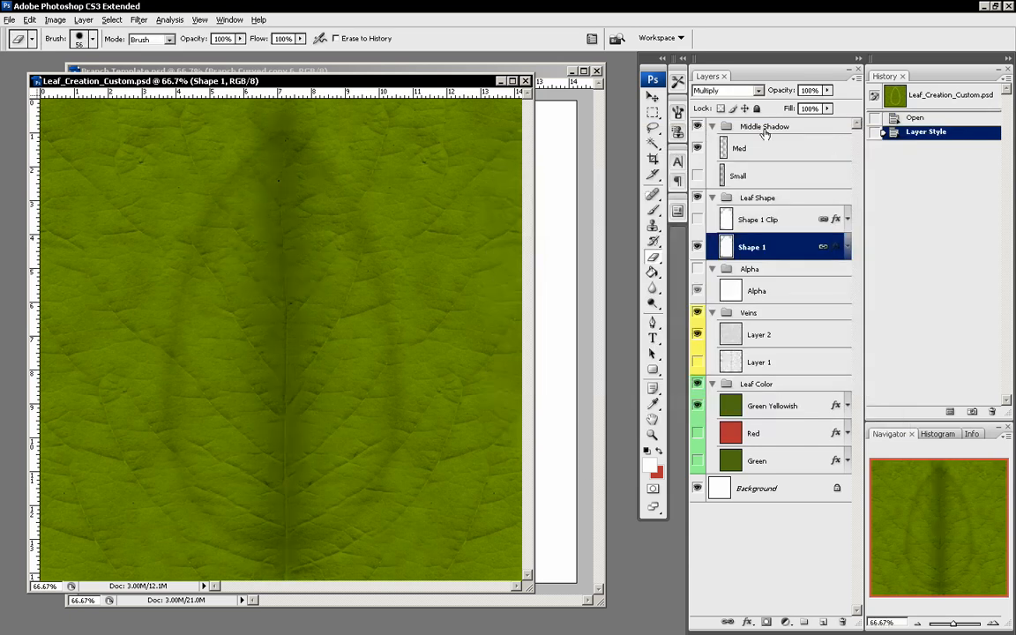
left_click(697, 149)
left_click(697, 175)
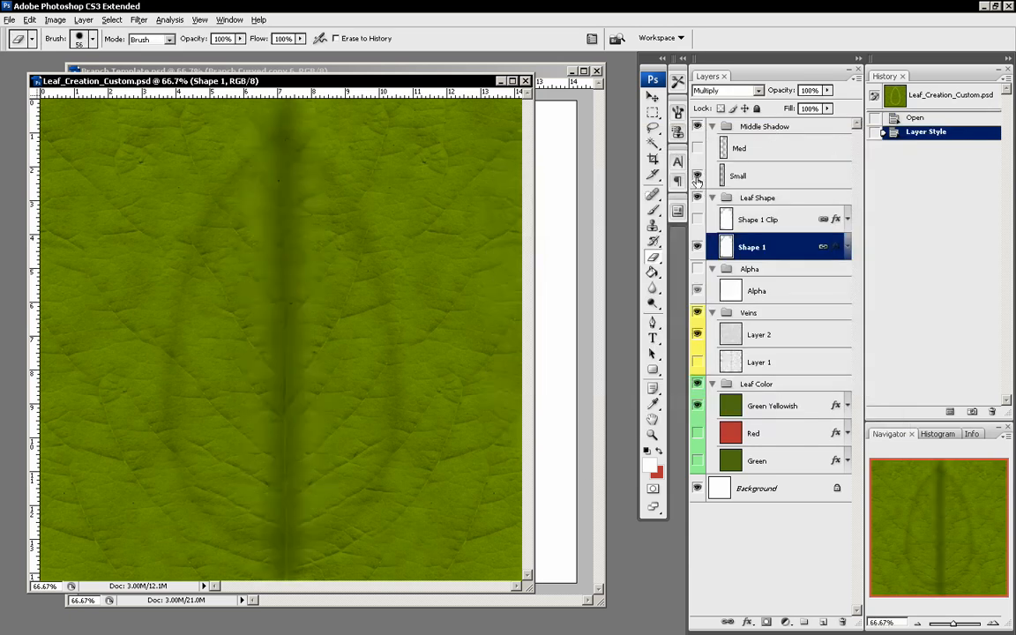
left_click(744, 177)
left_click_drag(828, 90, 799, 100)
left_click_drag(801, 100, 798, 100)
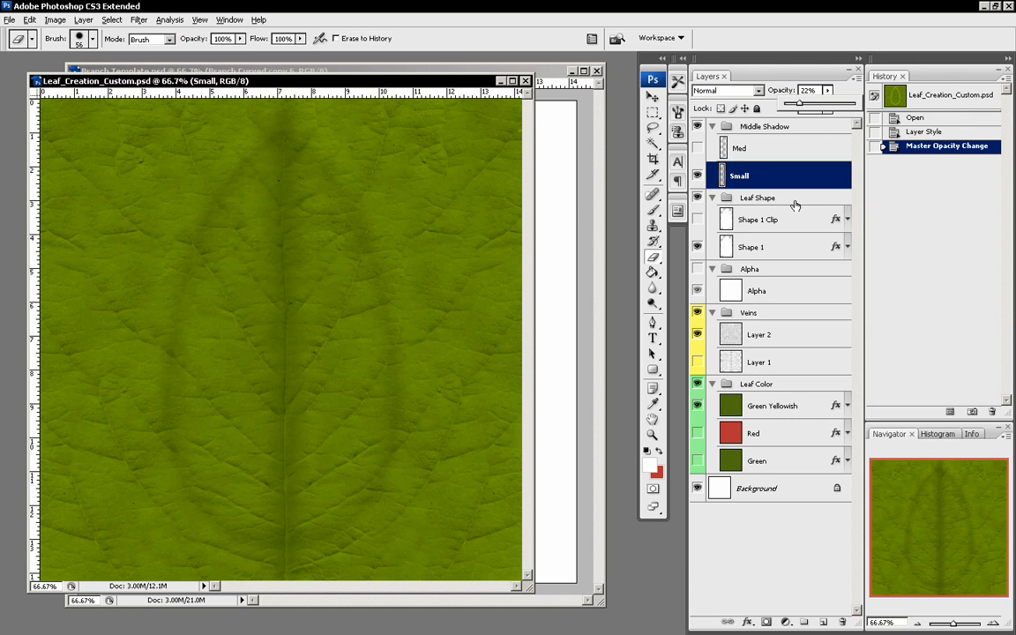
Step: Show only the black leaf cutout on white by displaying Shape 1 Clip and Alpha while hiding Shape 1 and Middle Shadow
left_click(706, 223)
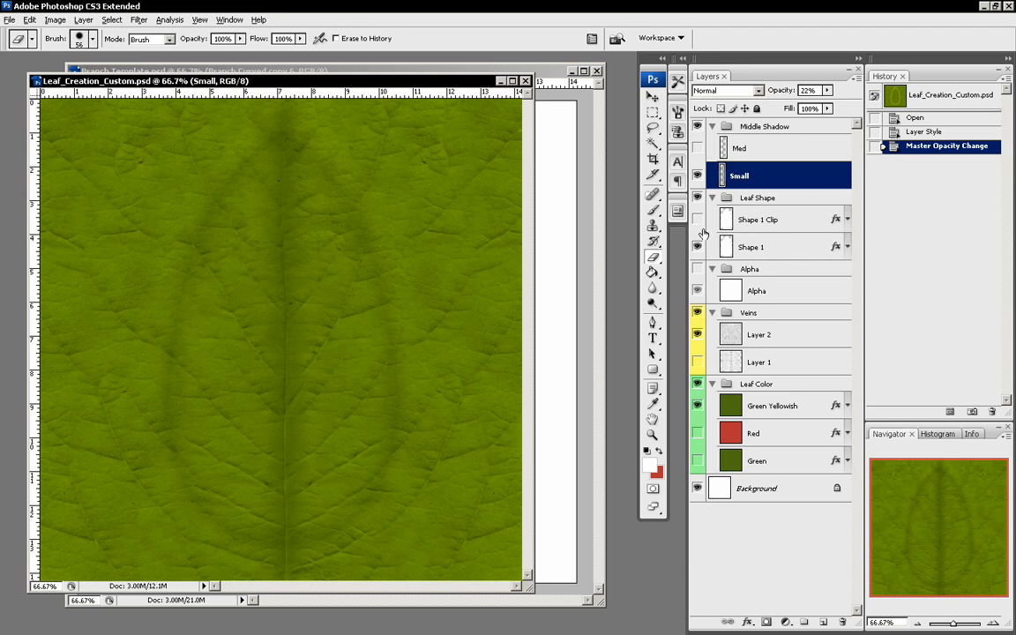
left_click(697, 221)
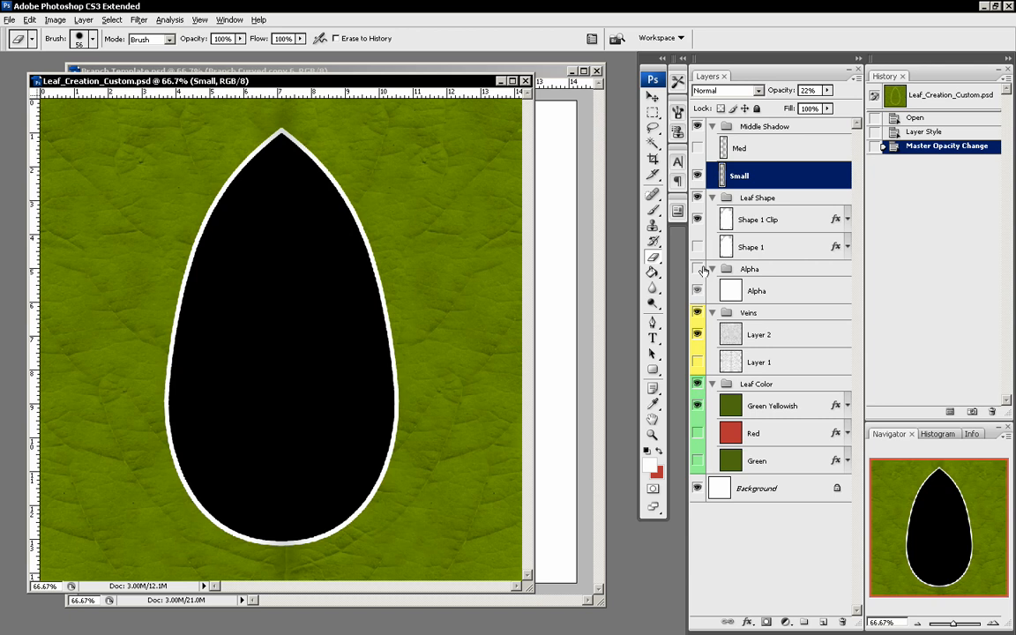
left_click(698, 269)
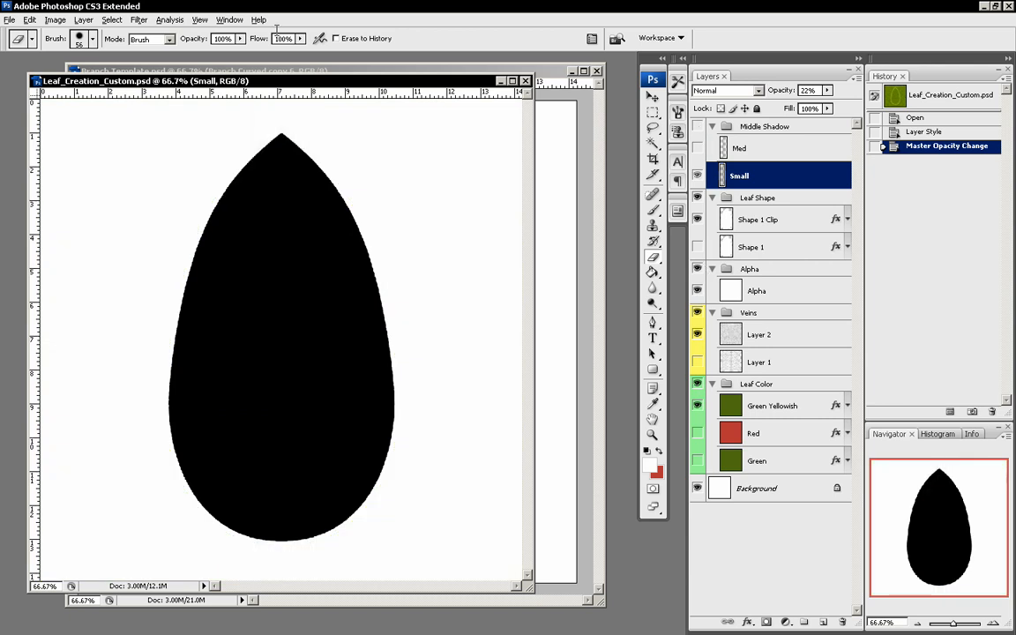
left_click_drag(362, 82, 385, 108)
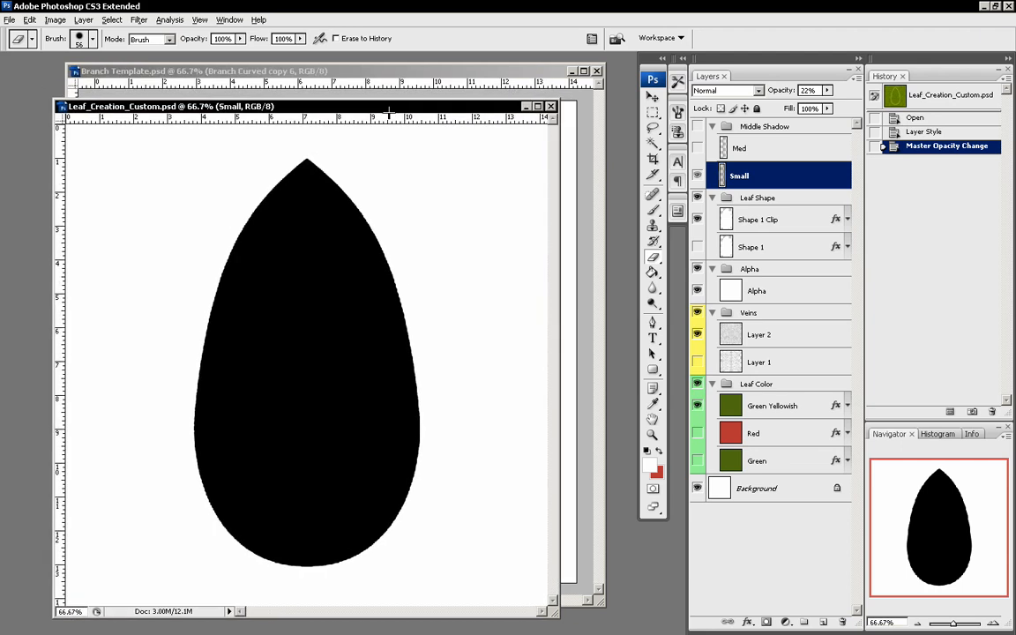